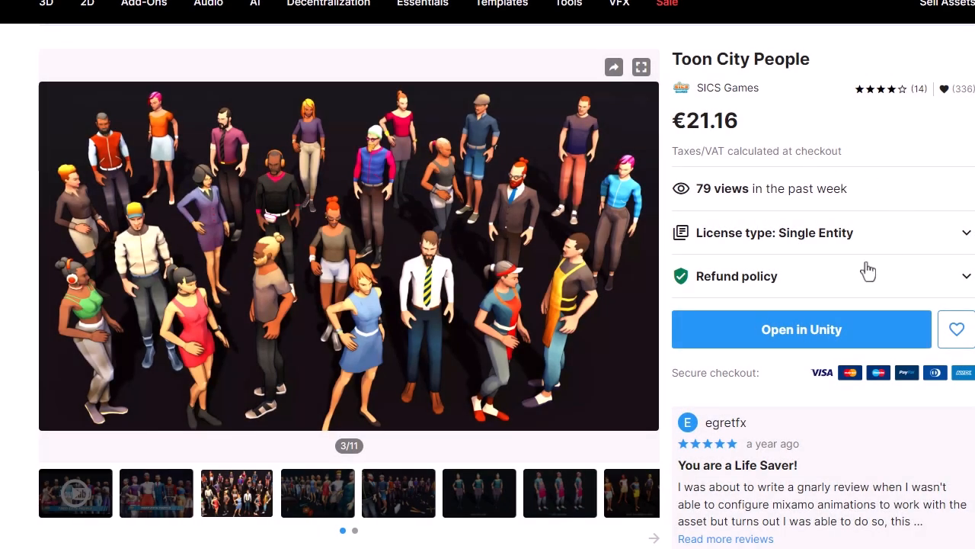
Open the Toon City People asset from its store page in the Unity Editor
scroll(809, 396, up, 1)
click(812, 423)
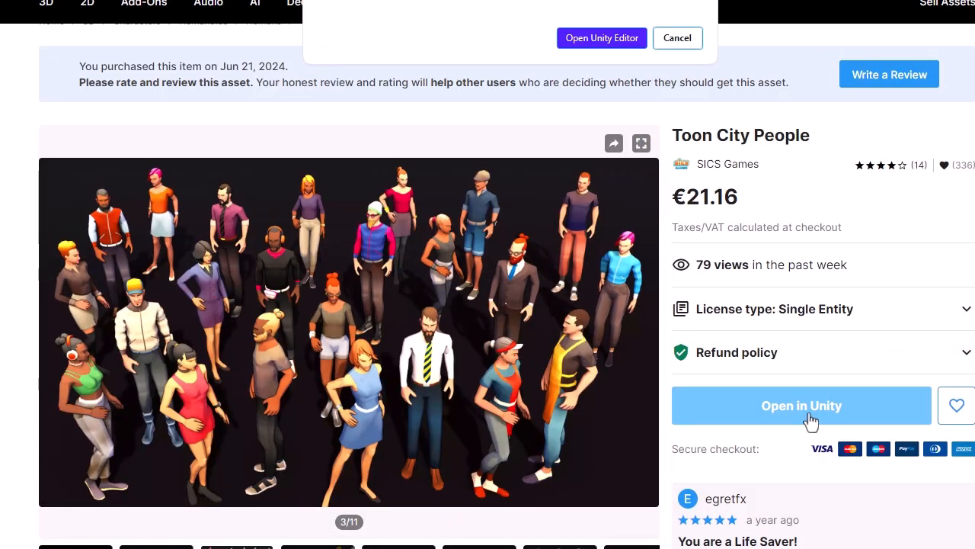
click(593, 40)
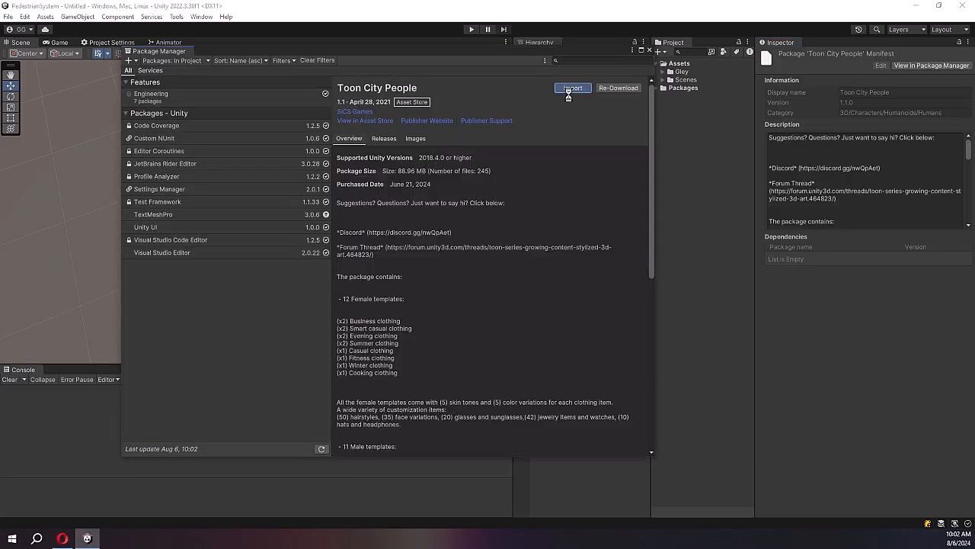
Import the full Toon City People package into the project and close the Package Manager
click(572, 88)
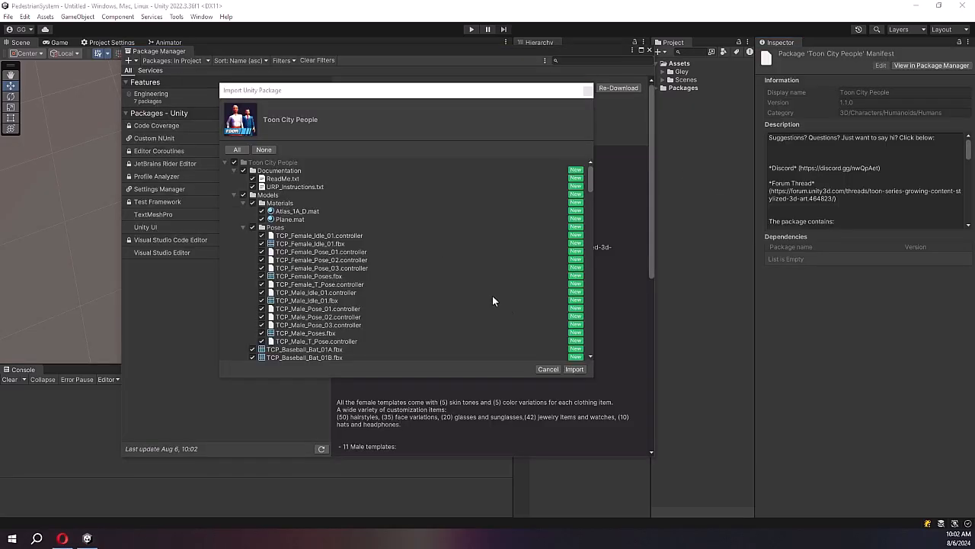
click(573, 307)
click(648, 51)
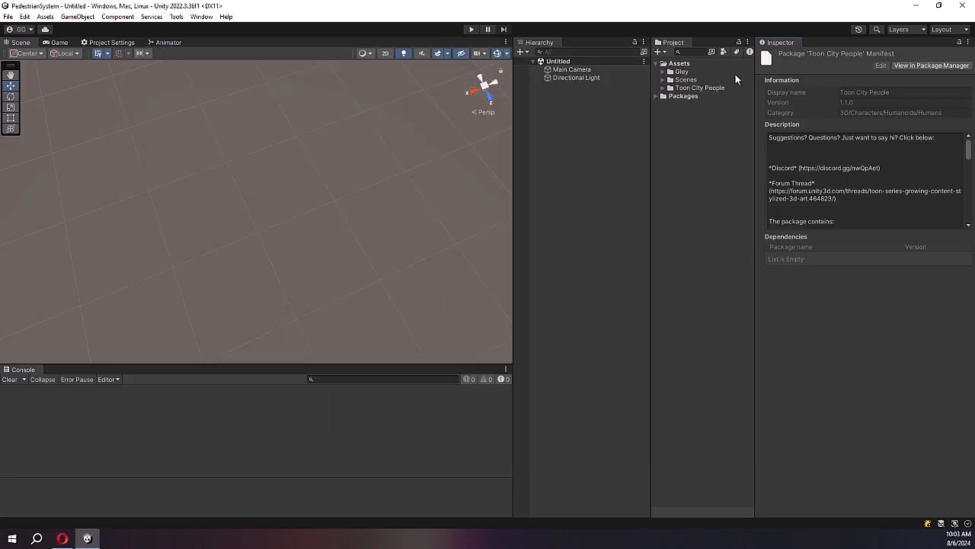
Expand Female Character Sources in the Toon City People prefabs and enlarge the preview of TCP_Female_Character_01
click(662, 88)
click(670, 112)
click(676, 121)
drag(649, 161, 605, 162)
click(670, 128)
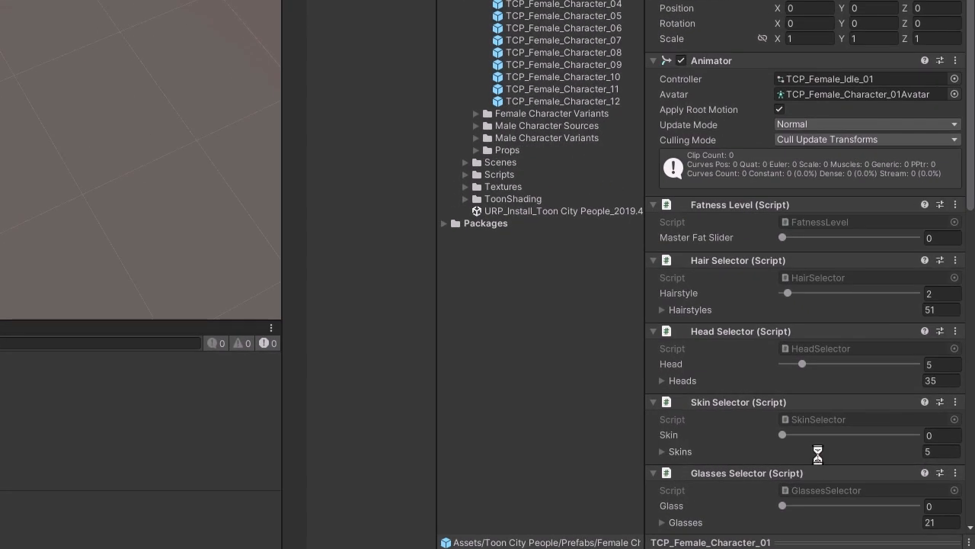
drag(817, 454, 820, 131)
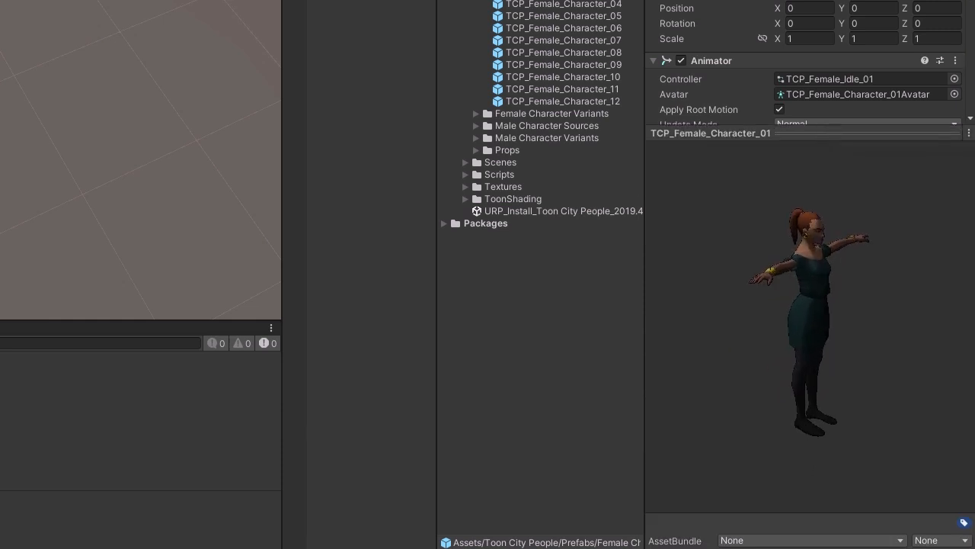
Examine the previews of the remaining prefabs in Female Character Sources one by one
key(Down)
key(Down)
key(Down)
key(Down)
key(Down)
key(Down)
key(Down)
key(Down)
key(Down)
key(Down)
key(Down)
Expand the Female Character Variants folder and examine the previews of its prefabs one after another
click(475, 113)
click(557, 136)
key(Down)
key(Down)
key(Down)
key(Down)
key(Down)
key(Down)
key(Down)
key(Down)
key(Down)
key(Down)
key(Down)
key(Down)
key(Down)
key(Down)
key(Down)
key(Down)
key(Down)
key(Down)
key(Down)
key(Down)
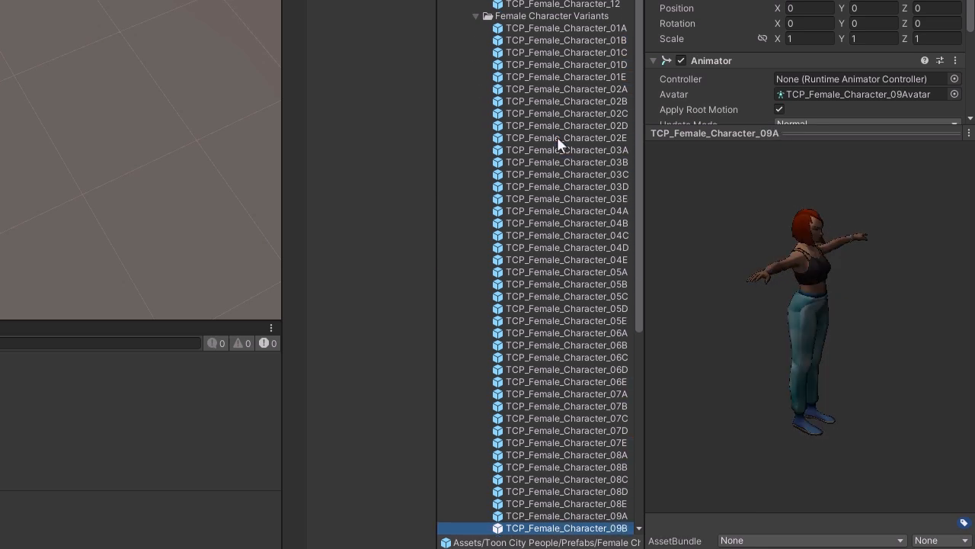
key(Down)
key(Down)
key(Down)
key(Down)
key(Down)
key(Down)
key(Down)
key(Down)
key(Down)
key(Down)
key(Down)
key(Down)
key(Down)
key(Down)
key(Down)
key(Down)
key(Down)
key(Down)
key(Down)
key(Down)
Expand the Male Character Sources folder and examine the previews of its prefabs
click(475, 431)
click(581, 447)
key(Down)
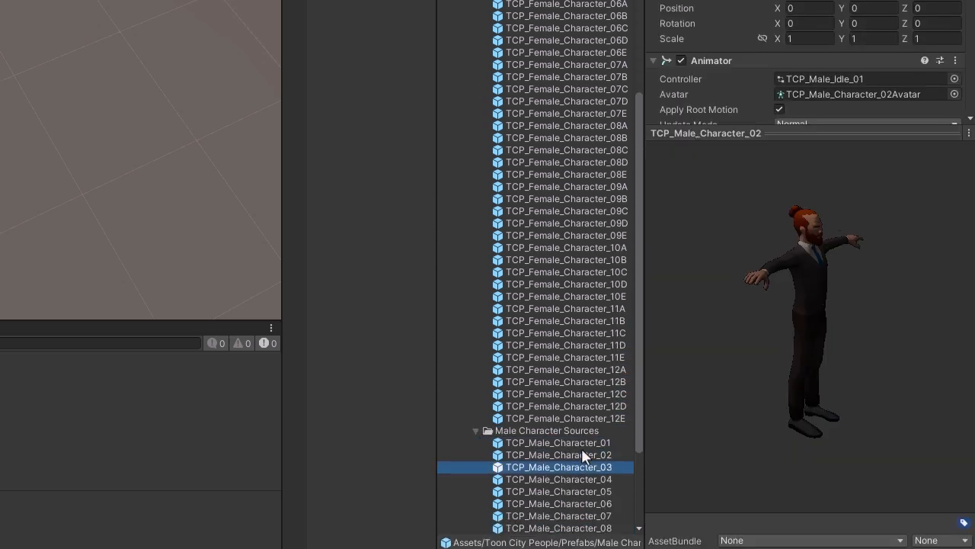
key(Down)
key(Down)
key(Down)
key(Down)
key(Down)
key(Down)
key(Down)
key(Down)
key(Down)
key(Down)
key(Down)
key(Down)
key(Down)
key(Down)
key(Down)
key(Down)
key(Down)
Expand the Male Character Variants folder and examine the previews of its prefabs through to the end
click(475, 443)
click(563, 455)
key(Down)
key(Down)
key(Down)
key(Down)
key(Down)
key(Down)
key(Down)
key(Down)
key(Down)
key(Down)
key(Down)
key(Down)
key(Down)
key(Down)
key(Down)
key(Down)
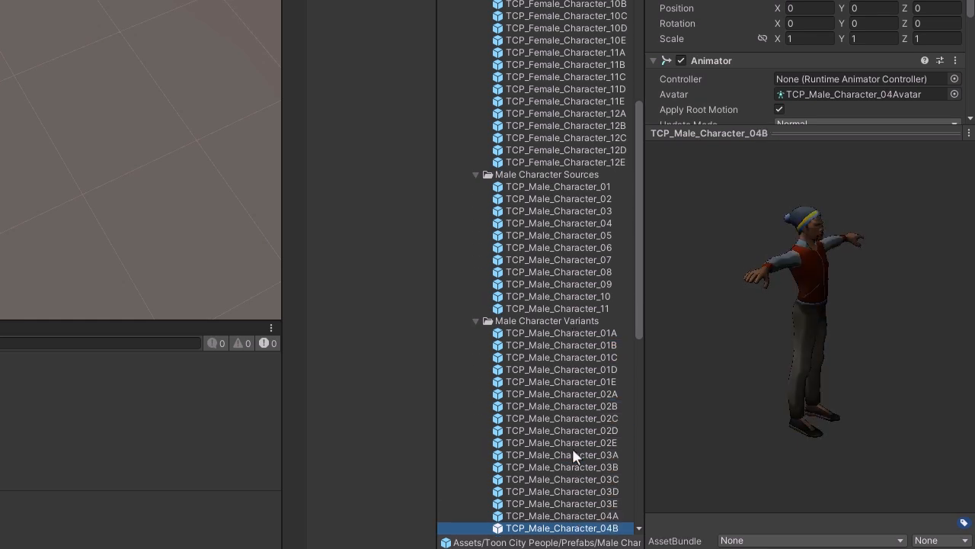
key(Down)
key(Down)
key(Down)
key(Down)
key(Down)
key(Down)
key(Down)
key(Down)
key(Down)
key(Down)
key(Down)
key(Down)
key(Down)
key(Down)
key(Down)
key(Down)
key(Down)
key(Down)
key(Down)
key(Down)
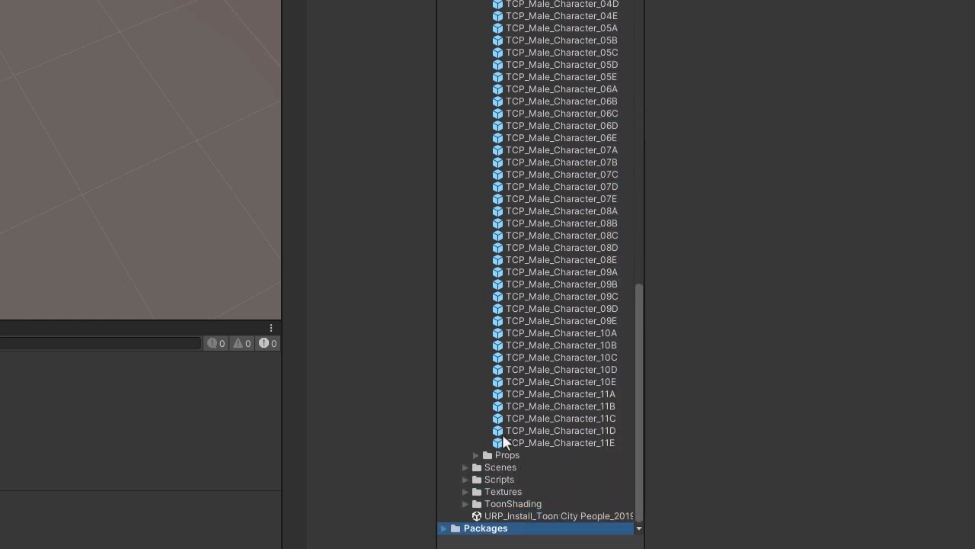
Expand the Props folder and examine the previews of its prefabs, from the baseball bats to TCP_Umbrella_Open_01C
click(475, 454)
click(539, 261)
key(Down)
key(Down)
key(Down)
key(Down)
key(Down)
key(Down)
key(Down)
key(Down)
key(Down)
key(Down)
key(Down)
key(Down)
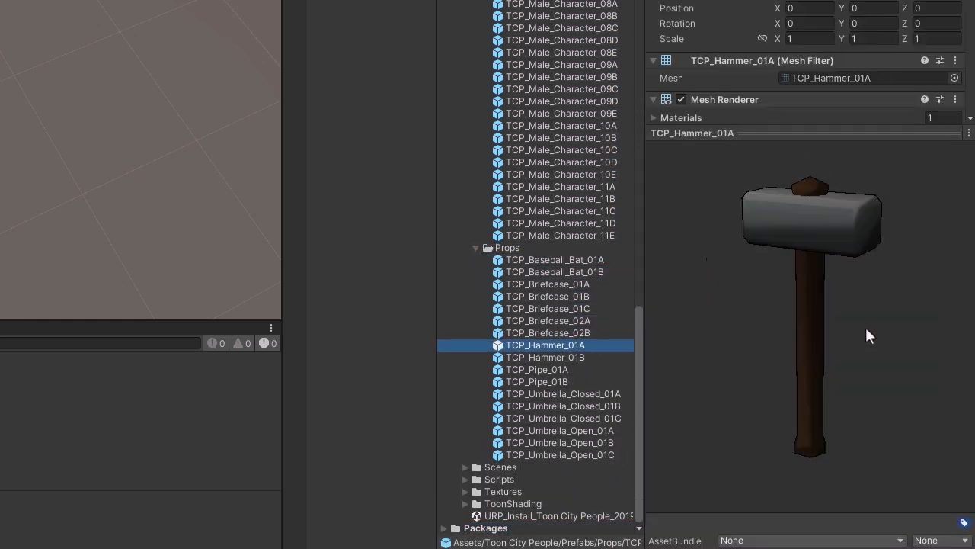
key(Down)
key(Down)
key(Down)
key(Down)
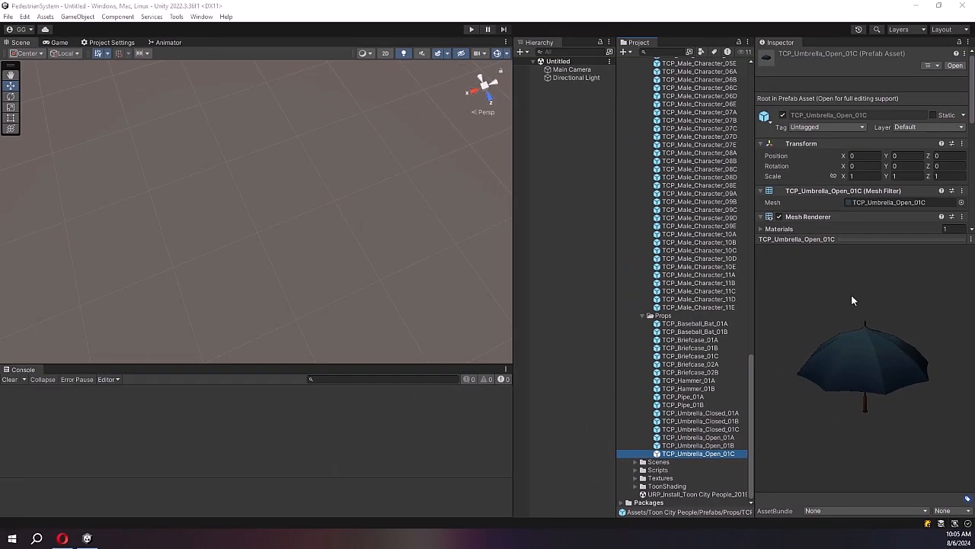
Add the TCP_Male_Character_05 model from the Models folder to the scene and frame it from the front
drag(750, 436, 755, 122)
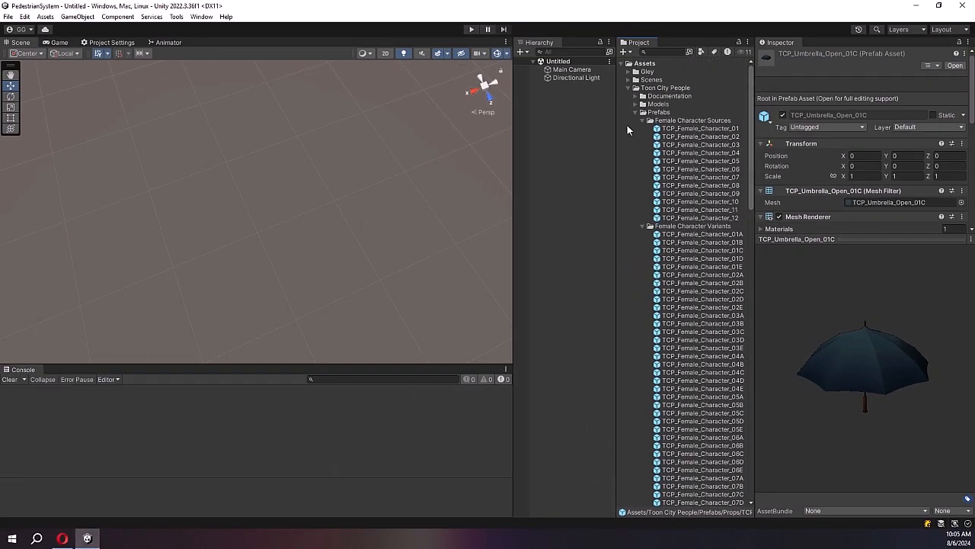
click(635, 112)
click(635, 103)
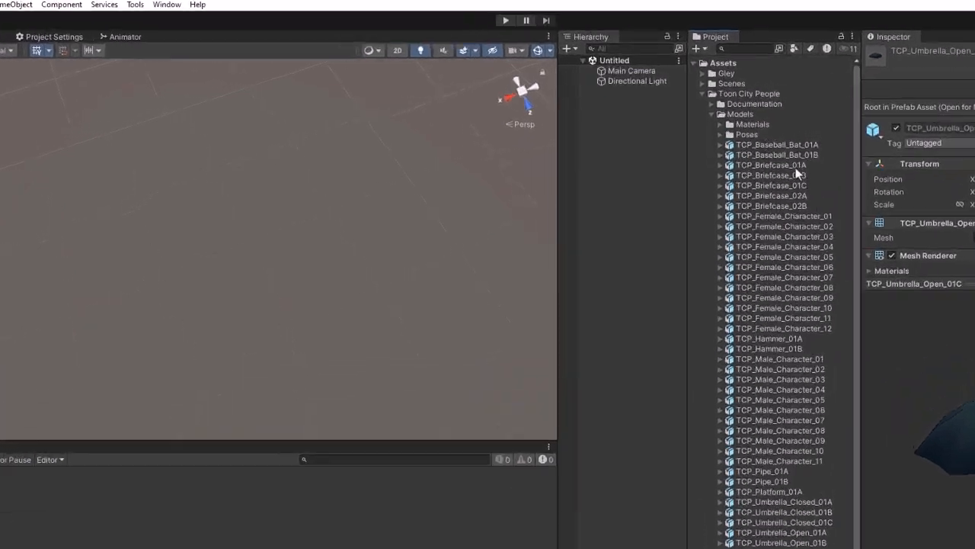
click(693, 331)
drag(868, 466, 676, 145)
double_click(677, 99)
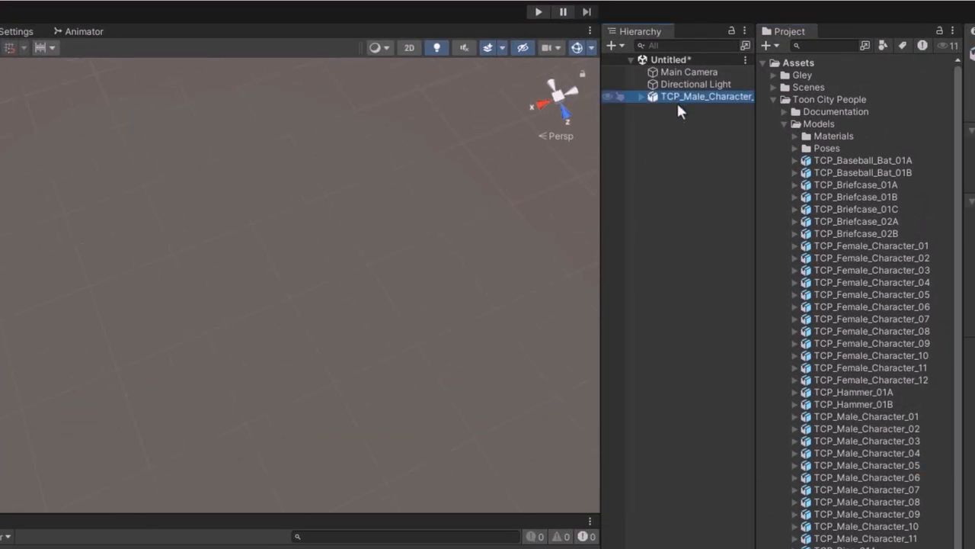
right_drag(347, 366, 342, 284)
middle_drag(341, 289, 398, 61)
right_drag(386, 328, 387, 291)
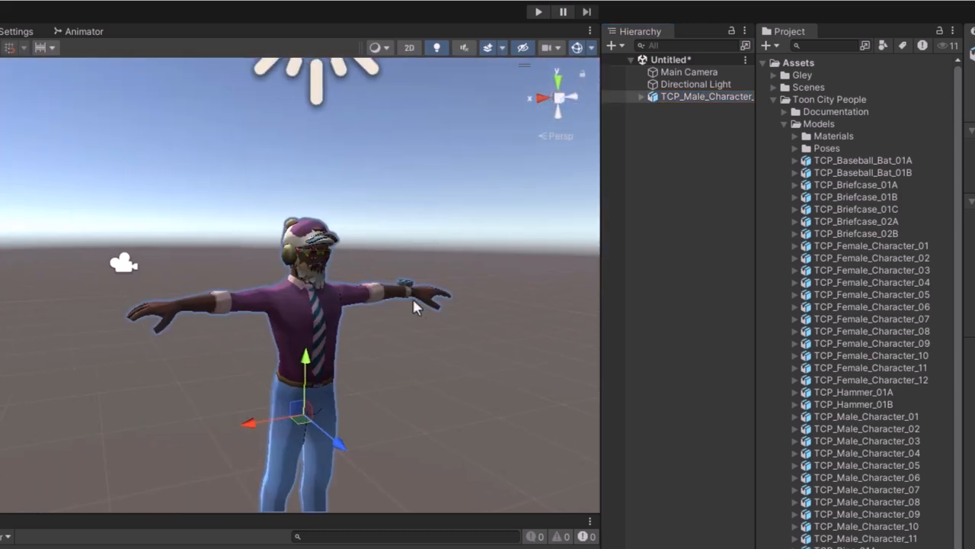
middle_drag(387, 291, 365, 202)
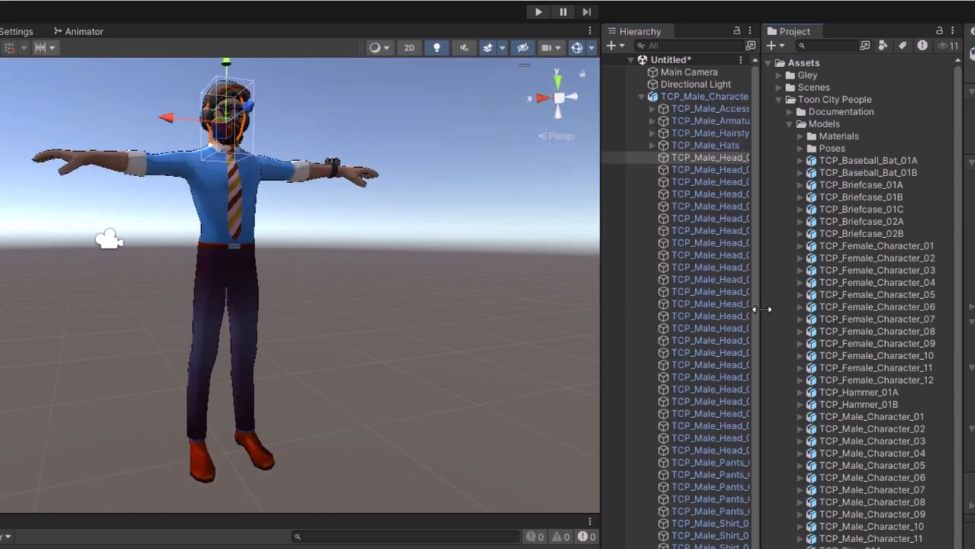
Delete the TCP_Male_Head meshes from 01B through 05E on the male character, keeping only TCP_Male_Head_01A
drag(761, 313, 823, 305)
click(732, 169)
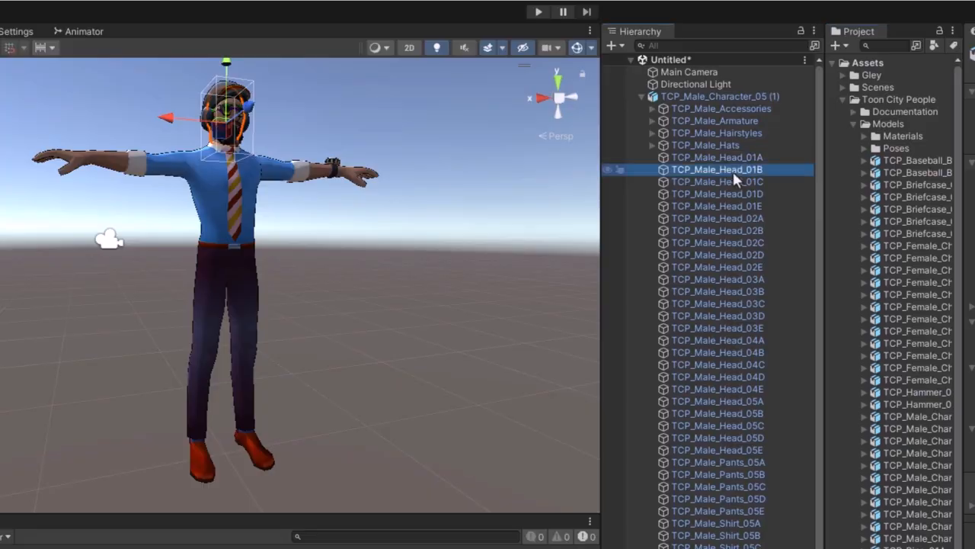
key(Delete)
click(732, 169)
key(Delete)
click(732, 169)
key(Delete)
click(732, 169)
key(Delete)
click(734, 173)
key(Delete)
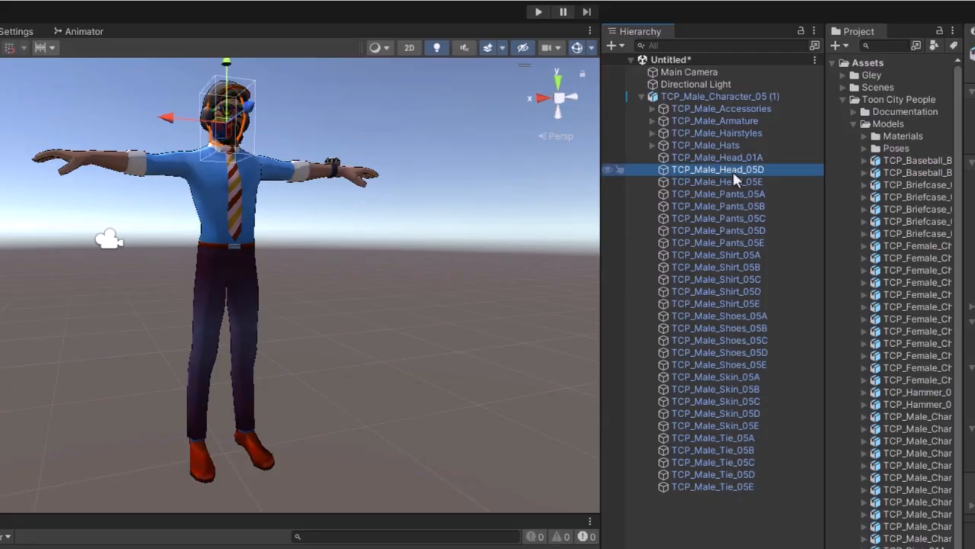
click(734, 173)
key(Delete)
Delete the B to E variants of the character's pants, shirt, shoes, skin and tie, keeping only the 05A versions
click(721, 185)
key(Delete)
click(719, 195)
key(Delete)
click(719, 195)
key(Delete)
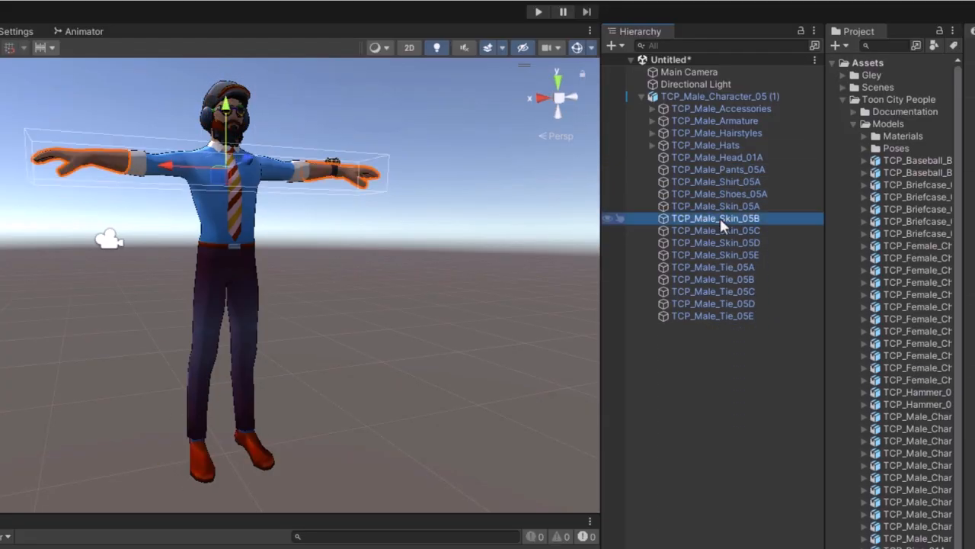
click(720, 218)
key(Delete)
click(718, 230)
key(Delete)
Delete the character's surplus accessories, keeping only TCP_Male_Glasses_01A and TCP_Male_Watch_01A
click(652, 108)
click(714, 132)
key(Delete)
click(714, 133)
key(Delete)
click(714, 133)
key(Delete)
click(714, 133)
key(Delete)
click(714, 145)
shift+click(753, 301)
key(Delete)
Reduce the character's hairstyles to TCP_Male_Beard_01A and TCP_Male_Hairstyle_01A, and delete its hats
click(652, 144)
click(653, 169)
scroll(764, 411, down, 3)
click(736, 127)
shift+click(760, 542)
key(Delete)
click(652, 206)
click(730, 207)
key(Delete)
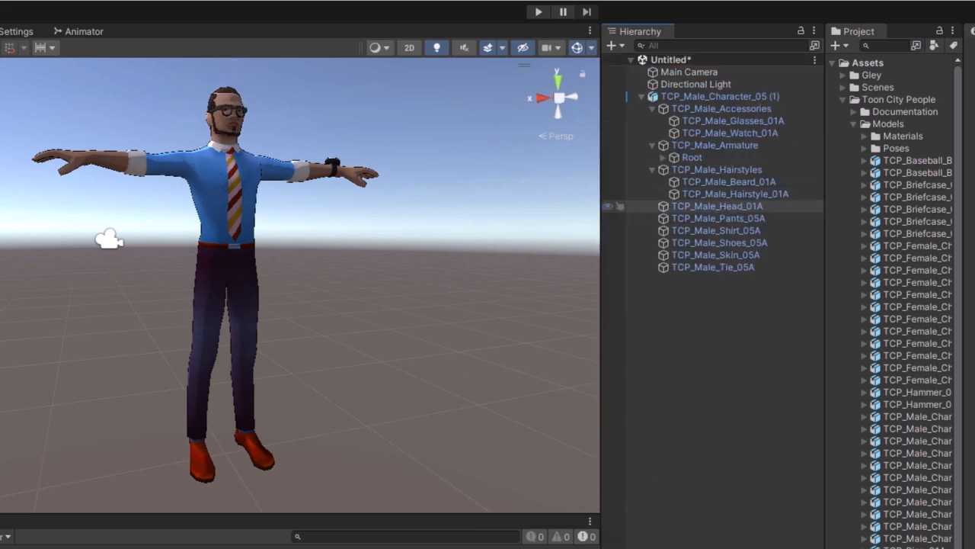
Create a folder named Prefabs directly inside Assets
click(843, 103)
right_click(876, 64)
mouse_move(883, 74)
click(784, 97)
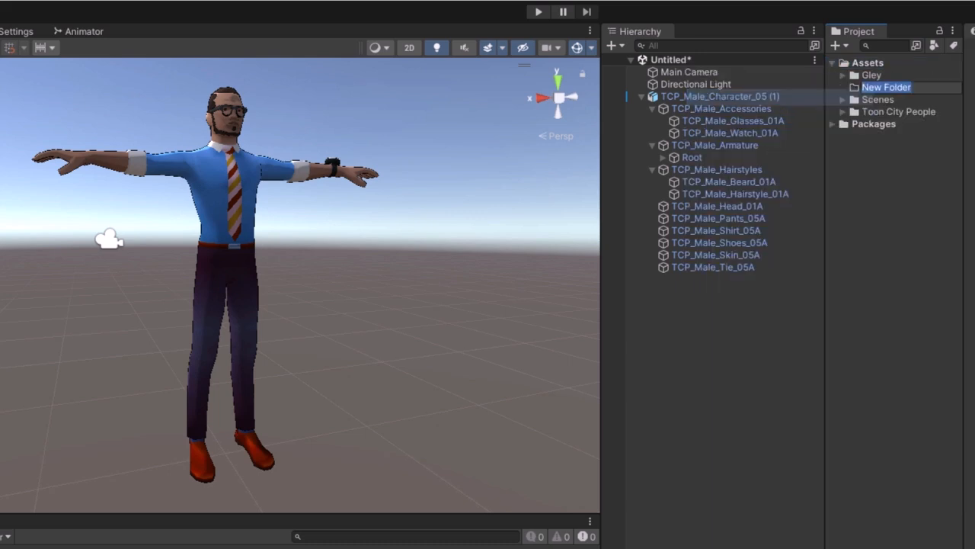
text(Prefabs)
key(Return)
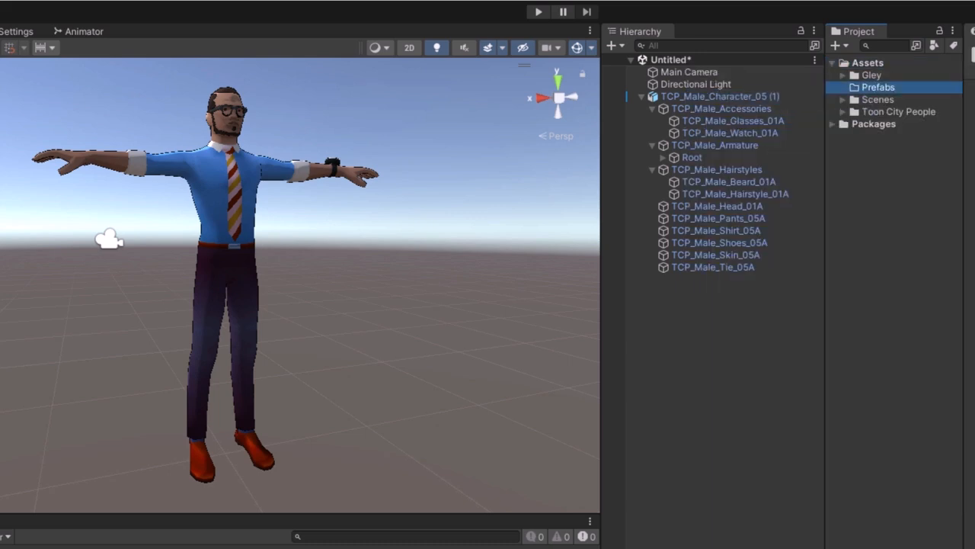
Rename the cleaned-up scene character as Male1 and save it as a prefab variant in the Prefabs folder
click(641, 97)
click(741, 97)
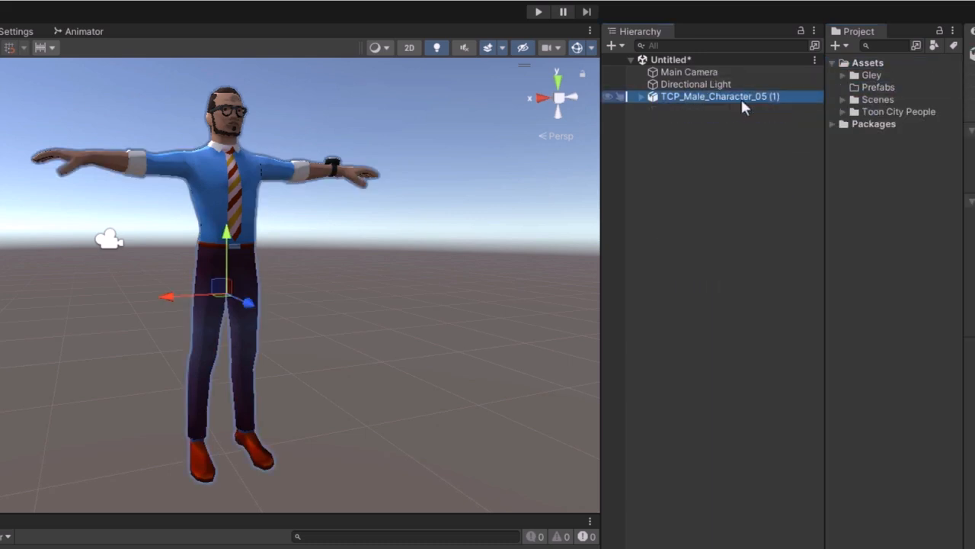
click(783, 96)
text(Male1)
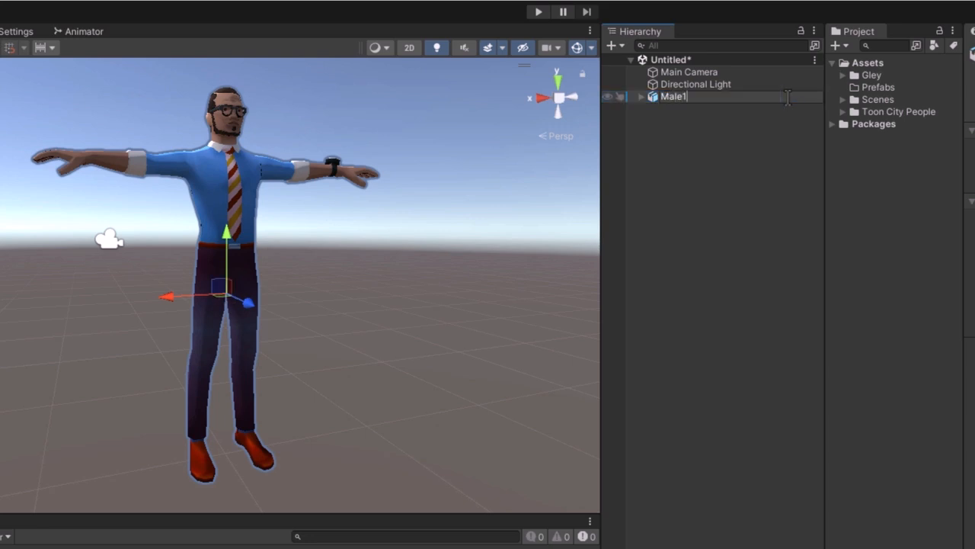
key(Return)
drag(679, 104, 882, 89)
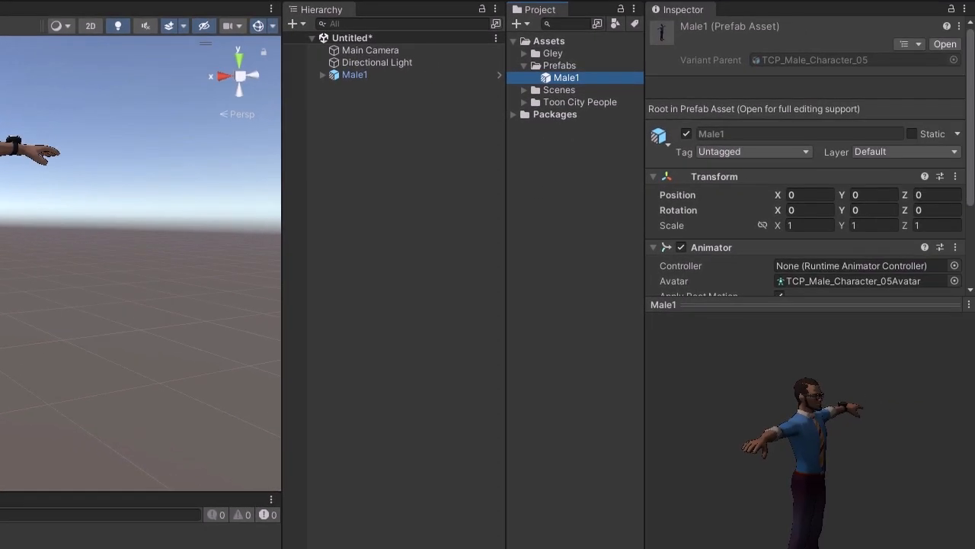
Open the Male1 prefab for editing and add the Pedestrian component to its root
double_click(570, 77)
click(820, 333)
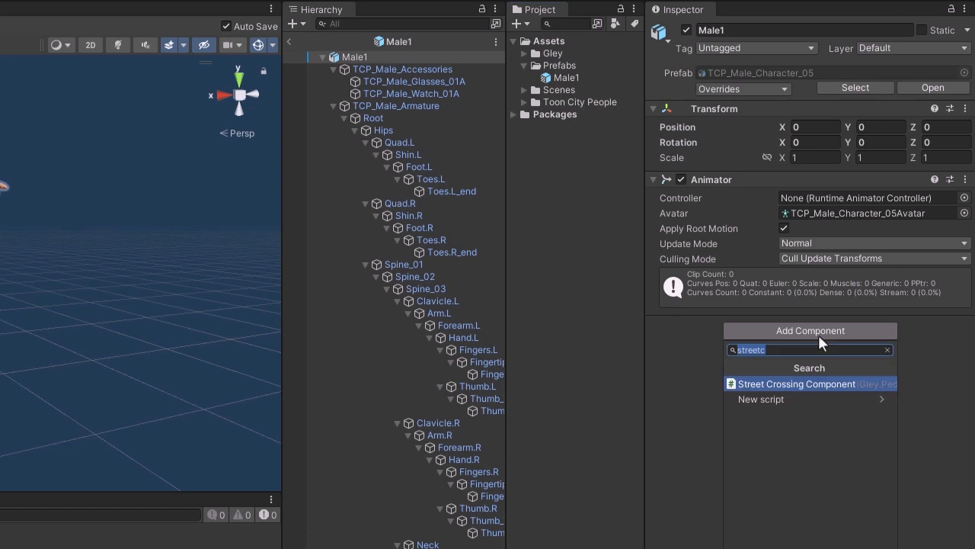
text(pedes)
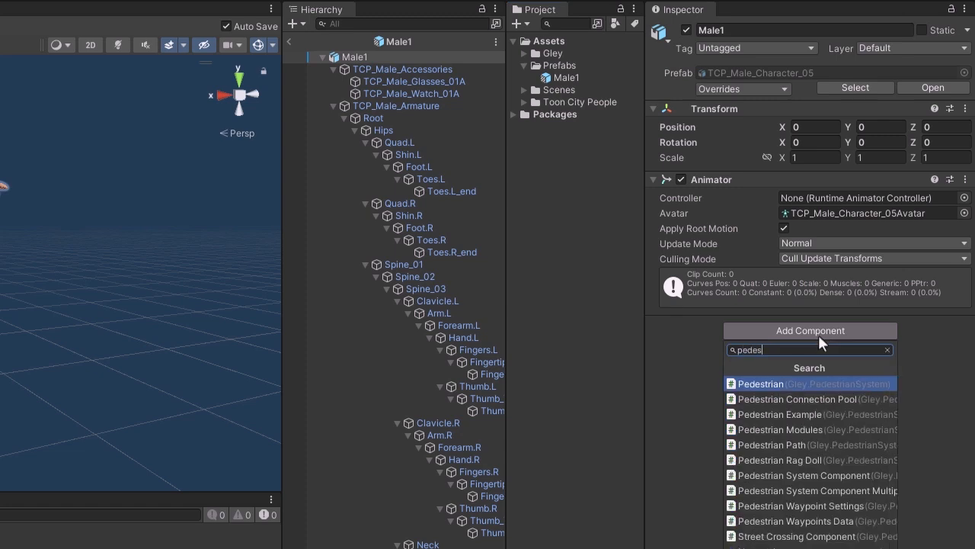
key(Return)
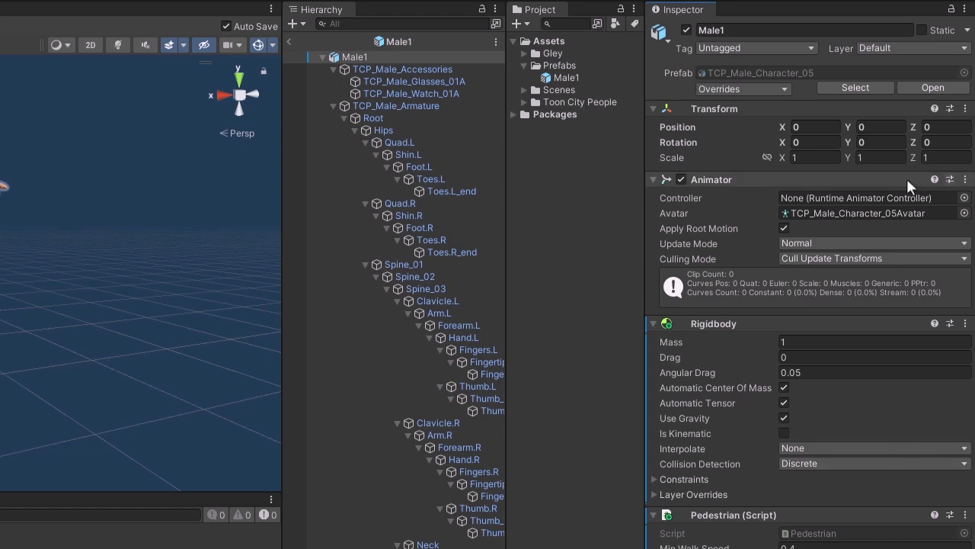
Enable Apply Root Motion on Male1's Animator and assign TCP_Male_Character_05Avatar as its avatar
click(785, 232)
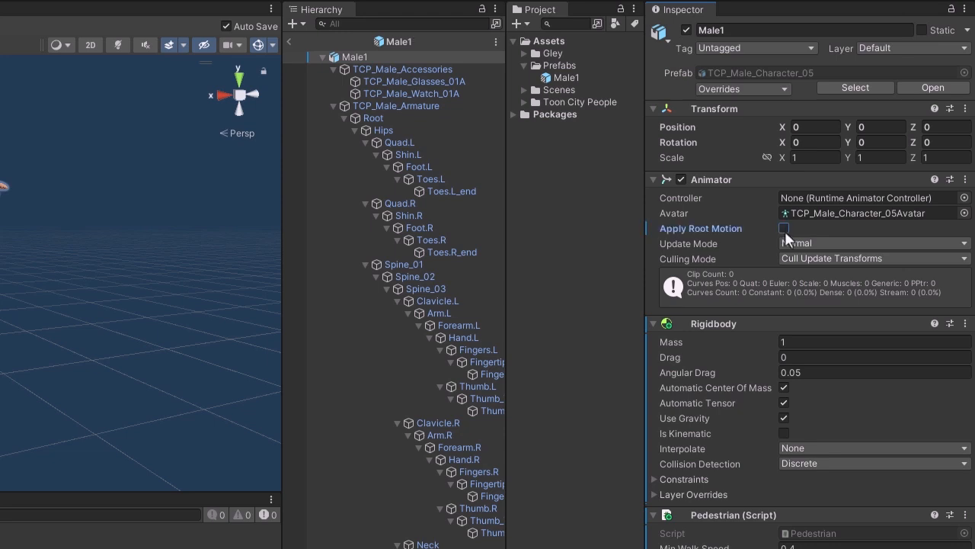
click(785, 230)
click(964, 214)
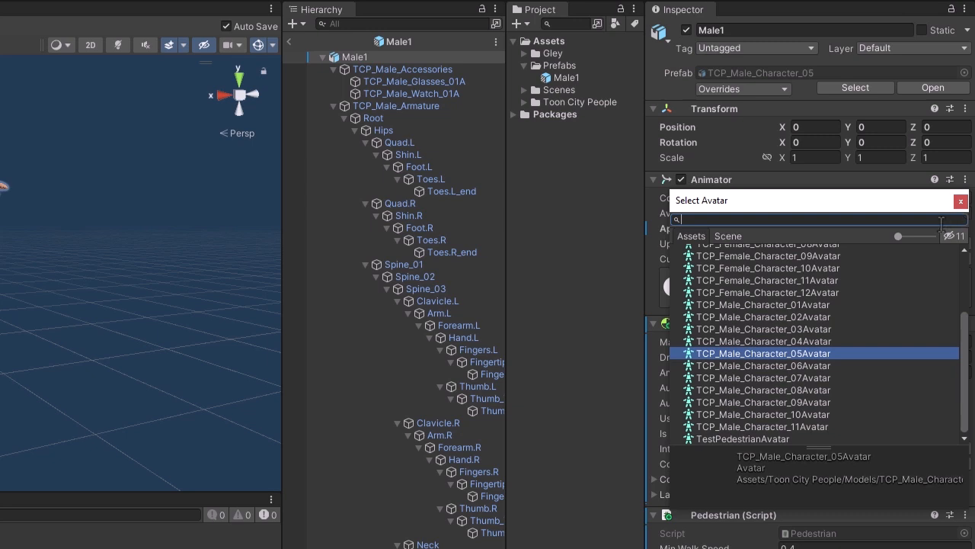
double_click(786, 353)
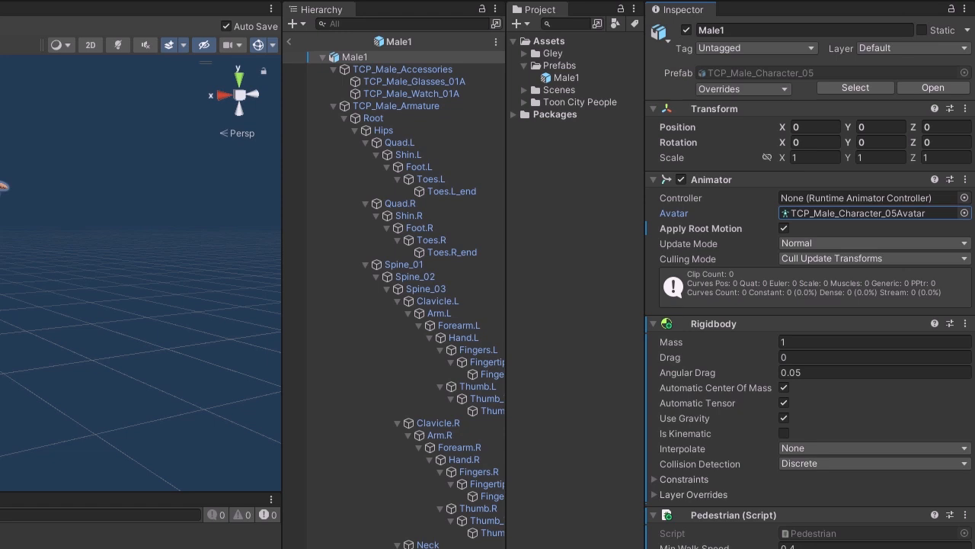
Assign GleyPedestrianController from Gley/PedestrianSystem/Graphics/Pedestrian/Controllers as the controller of Male1's Animator
click(963, 199)
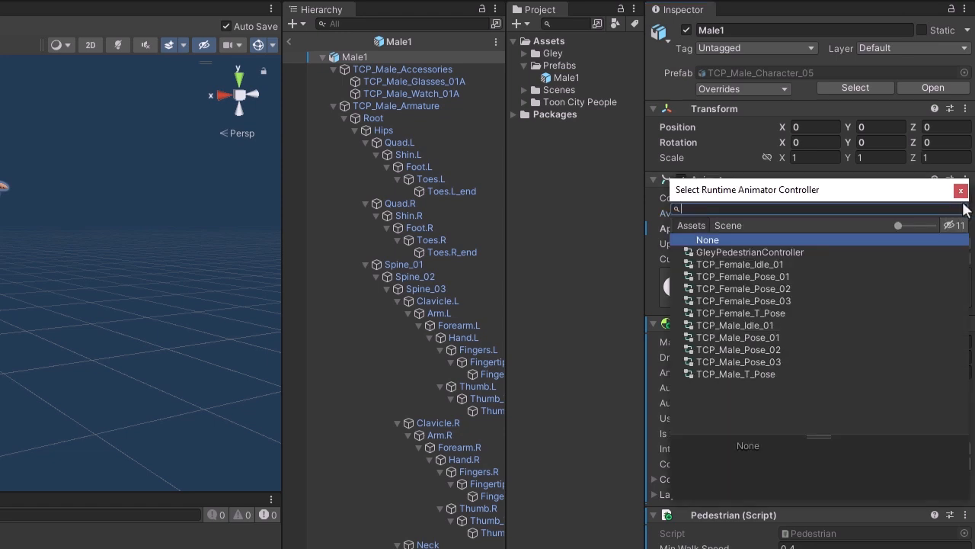
click(961, 190)
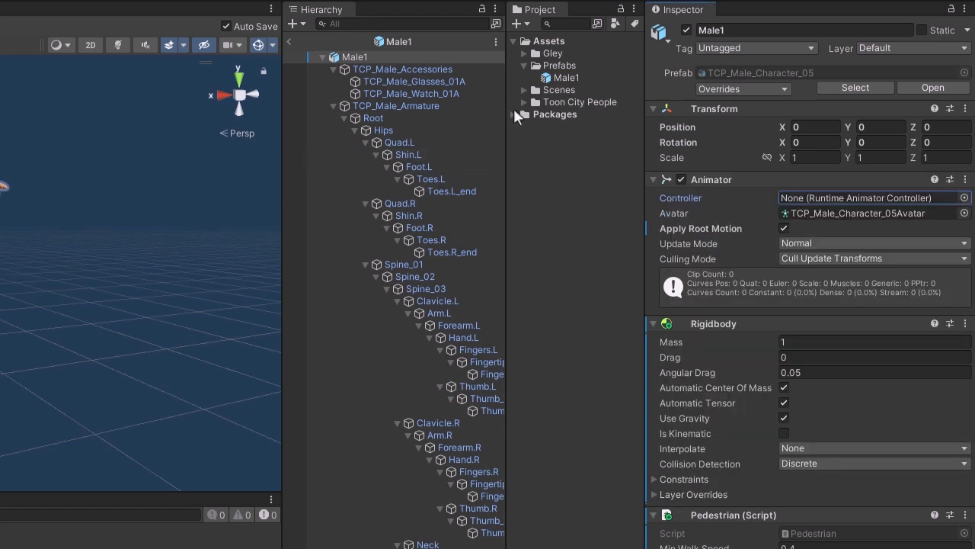
click(521, 65)
click(522, 53)
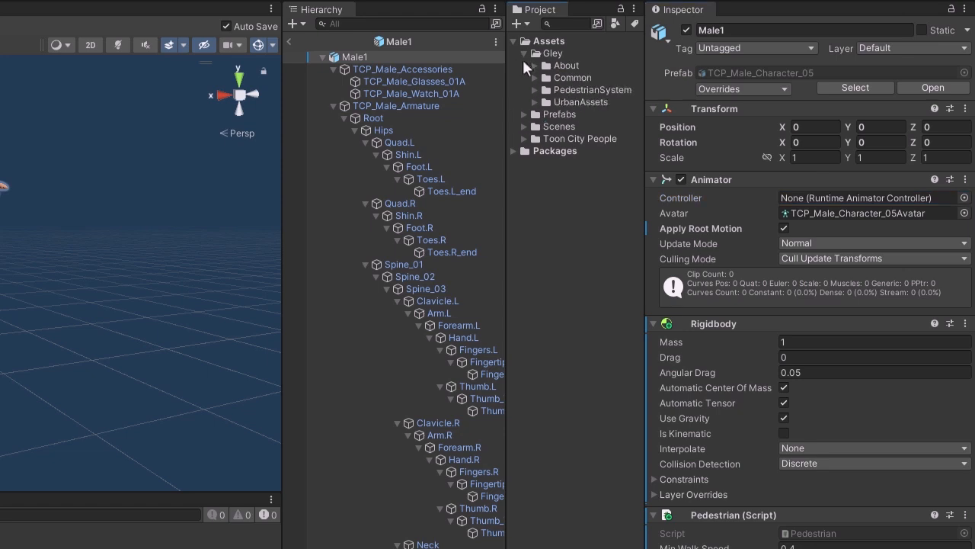
click(534, 90)
click(544, 126)
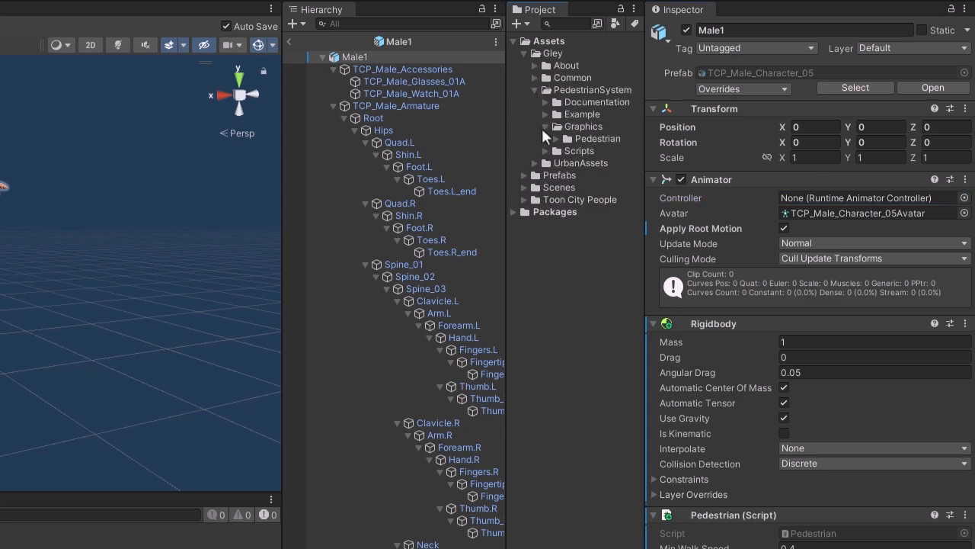
click(555, 139)
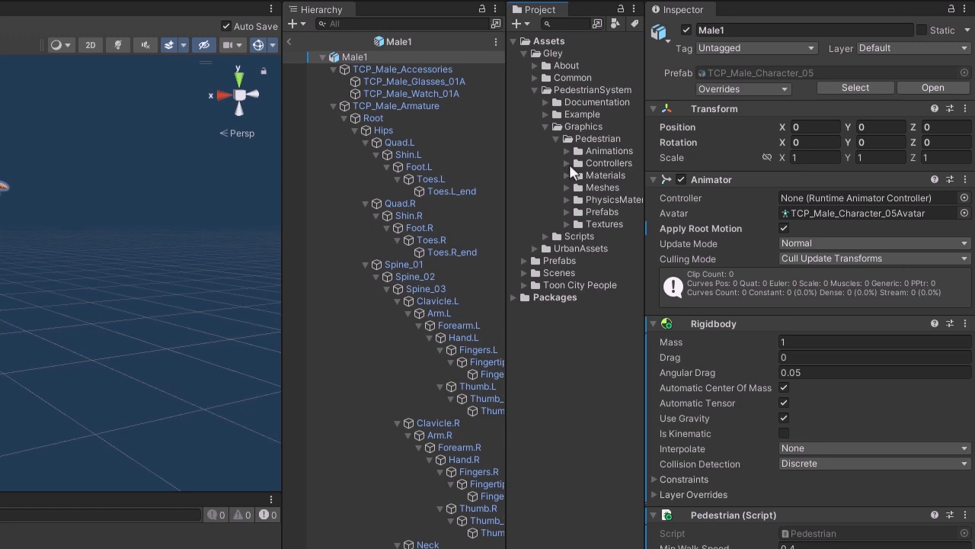
click(567, 163)
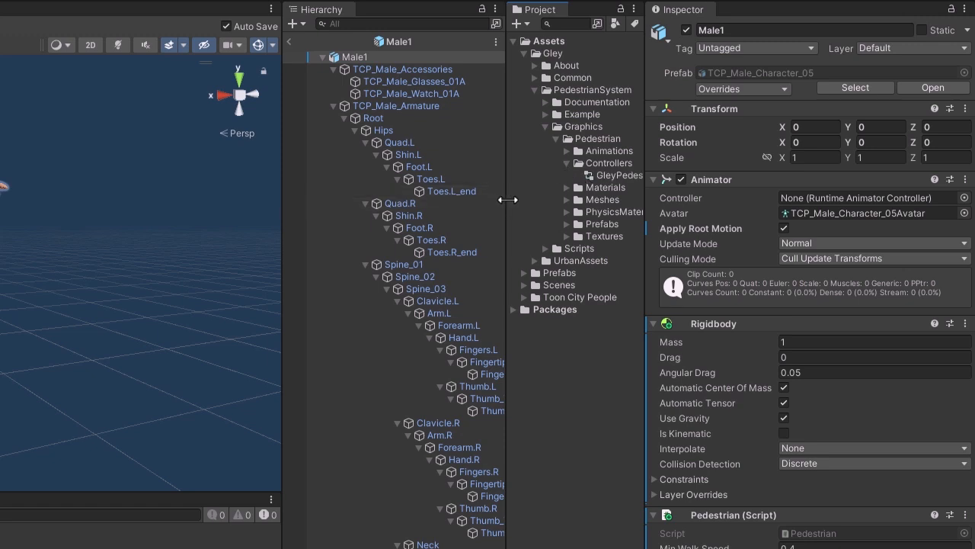
drag(508, 199, 422, 200)
drag(576, 174, 859, 201)
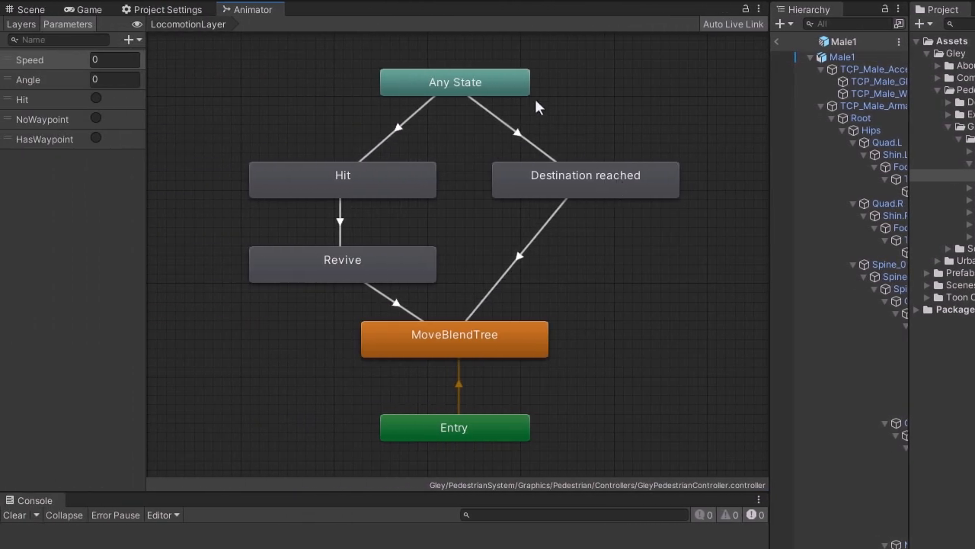
Examine the MoveBlendTree, Hit, Revive and Destination reached states of the pedestrian controller and the transitions between them
click(480, 345)
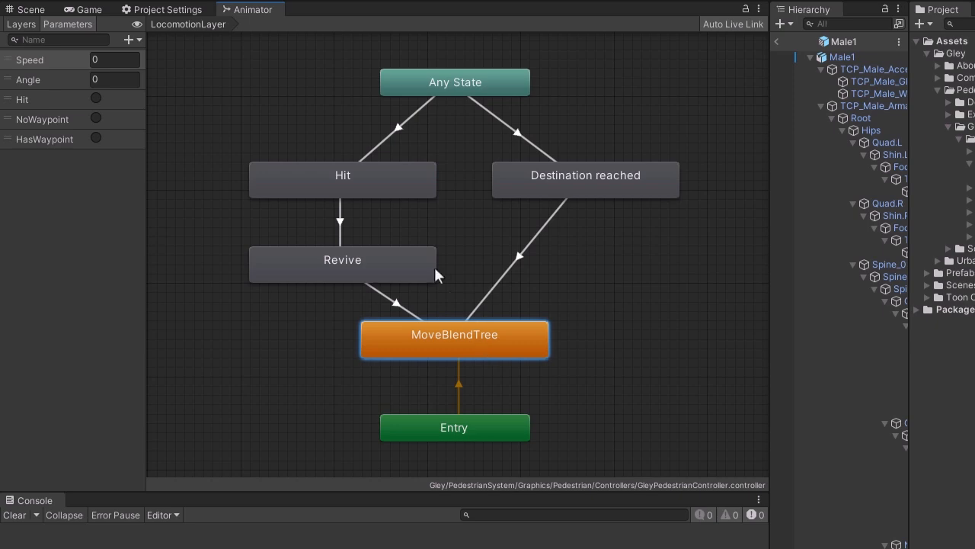
click(395, 174)
click(387, 263)
click(599, 179)
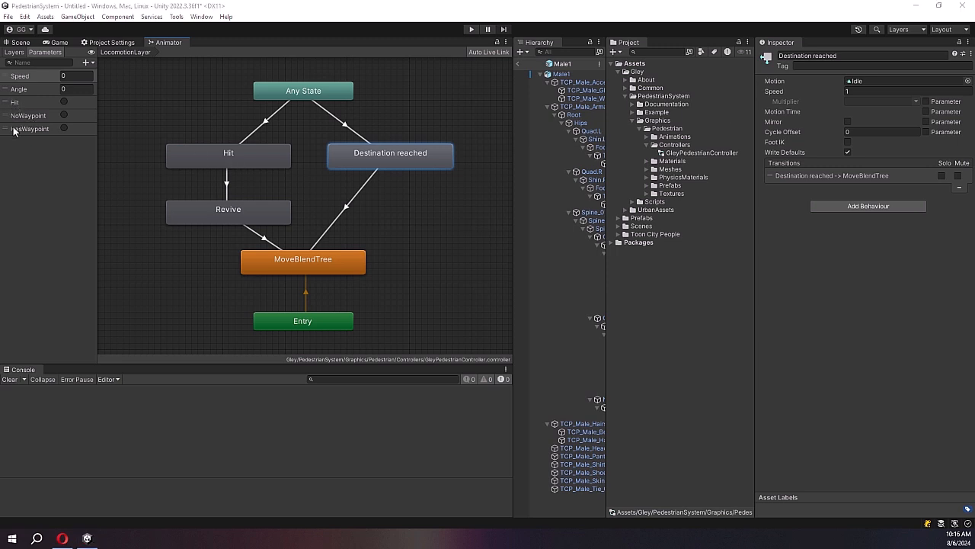
click(262, 127)
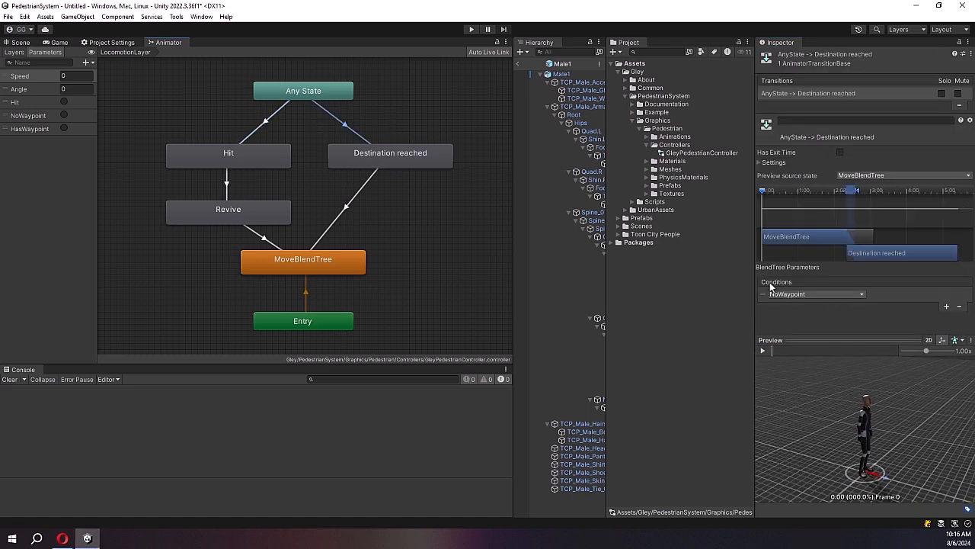
click(226, 183)
click(341, 215)
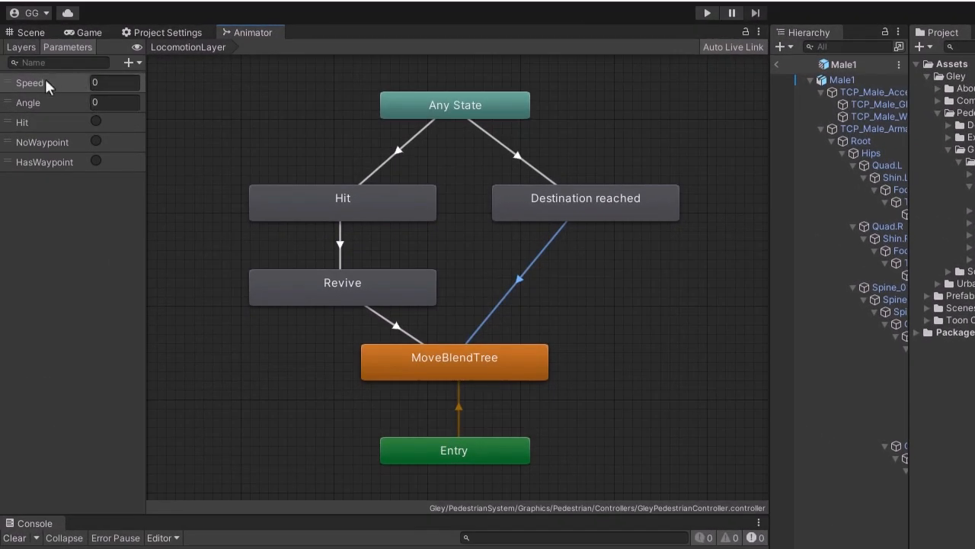
Open MoveBlendTree and examine its Locomotion, Idle, Walk and Run nodes with their Angle parameters
click(113, 102)
double_click(479, 365)
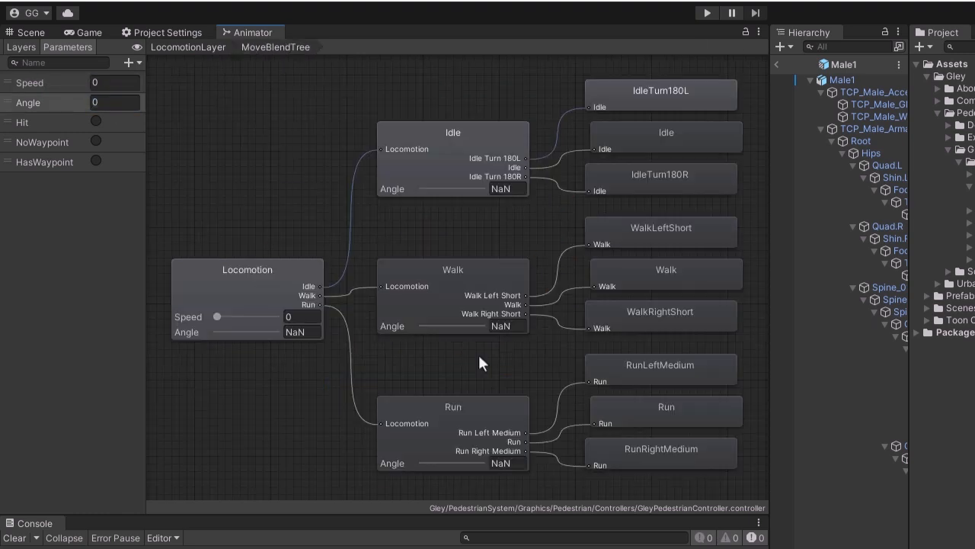
click(256, 296)
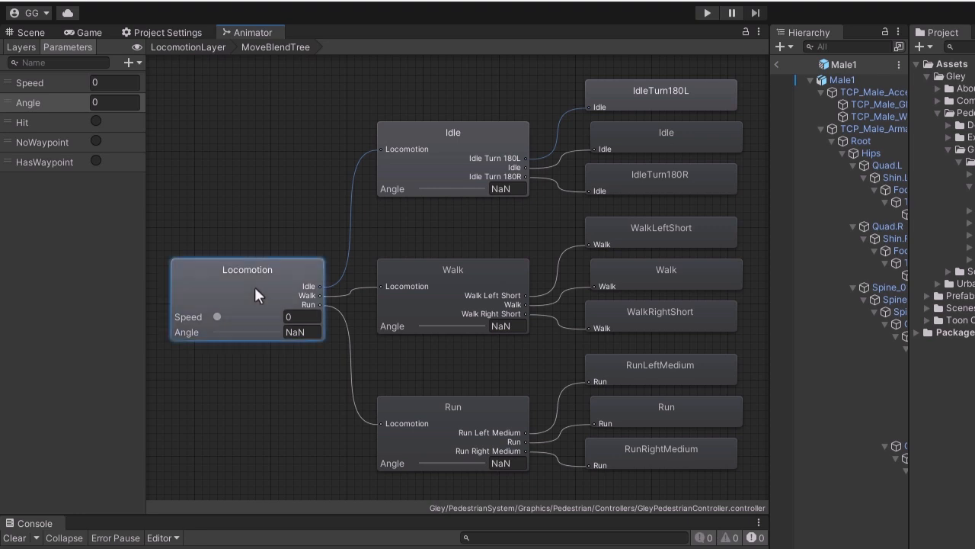
click(439, 154)
click(440, 301)
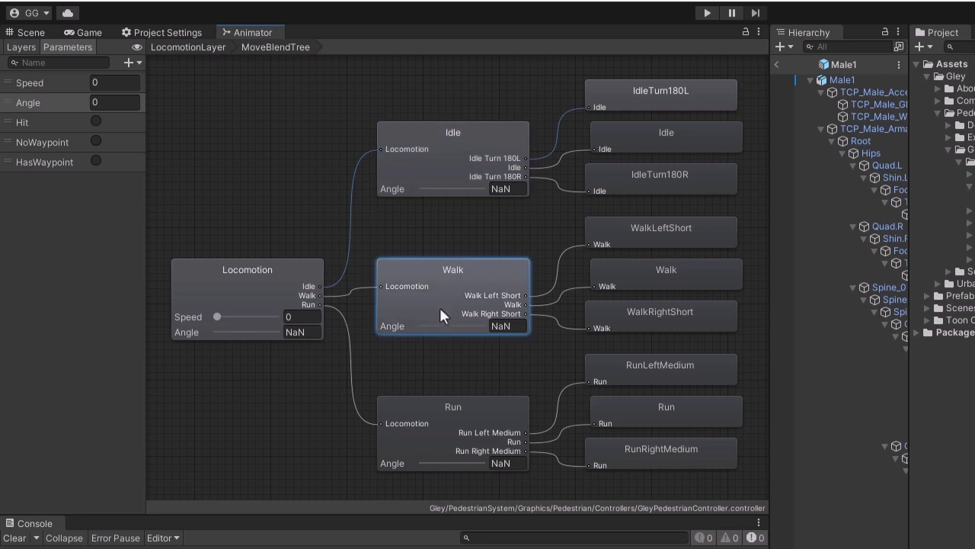
click(444, 424)
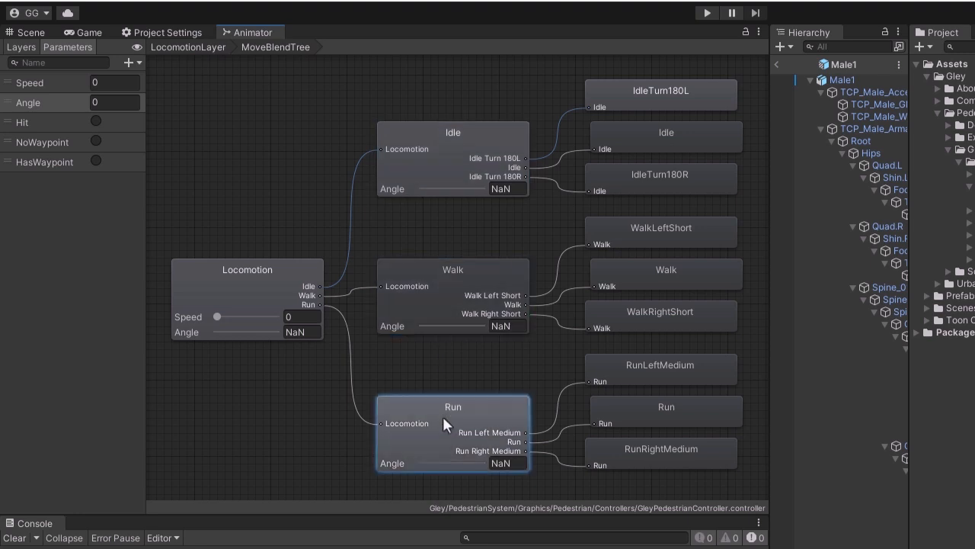
click(302, 335)
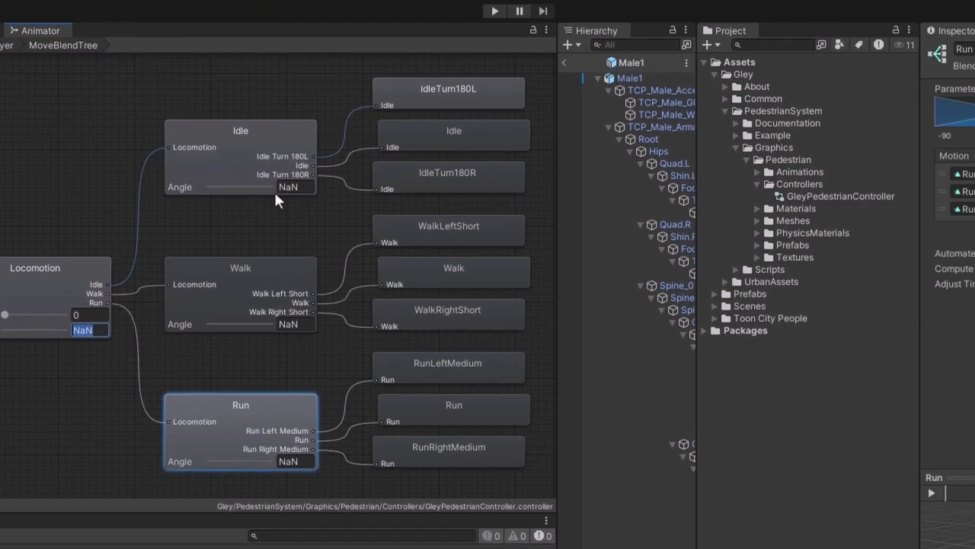
click(497, 190)
Examine the import settings of the idle turn, walk and run animation clips used by the MoveBlendTree nodes
click(185, 97)
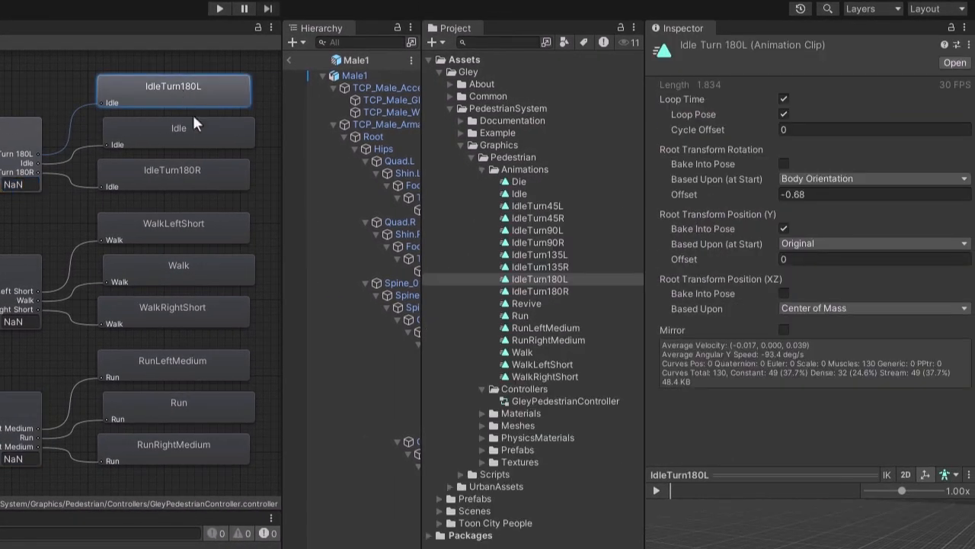
click(199, 132)
click(194, 177)
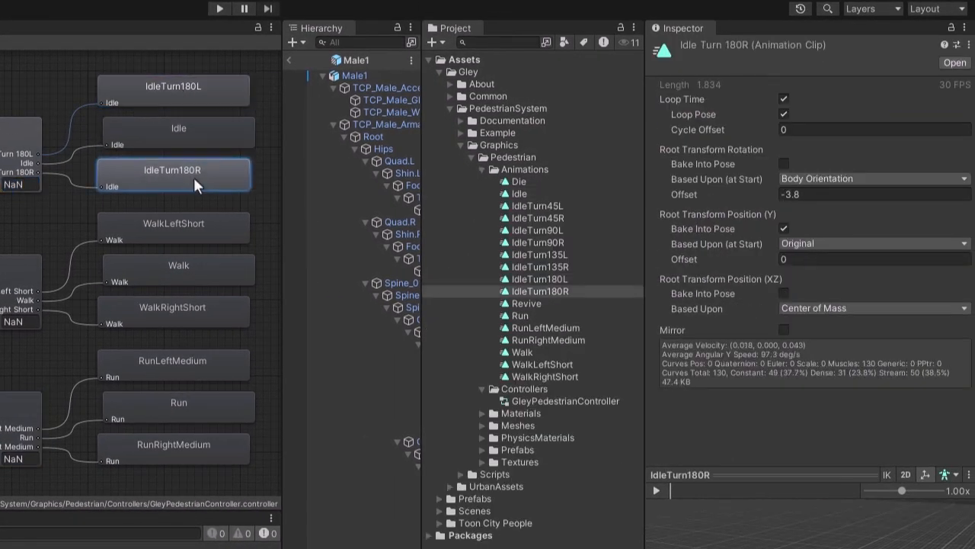
click(190, 227)
click(191, 268)
click(193, 310)
click(193, 365)
click(194, 407)
click(195, 445)
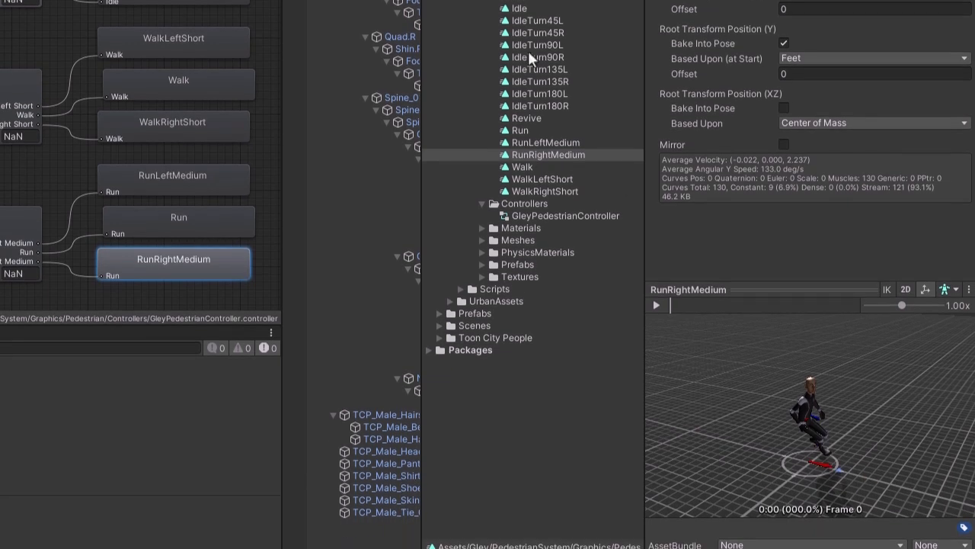
Preview the IdleTurn45L, IdleTurn135L, RunLeftMedium and WalkLeftShort animation clips
click(542, 21)
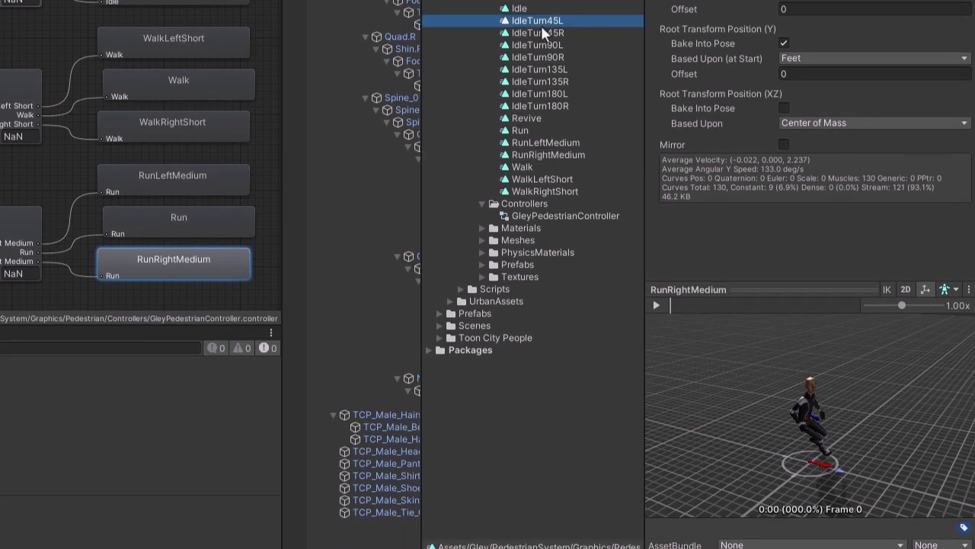
click(656, 305)
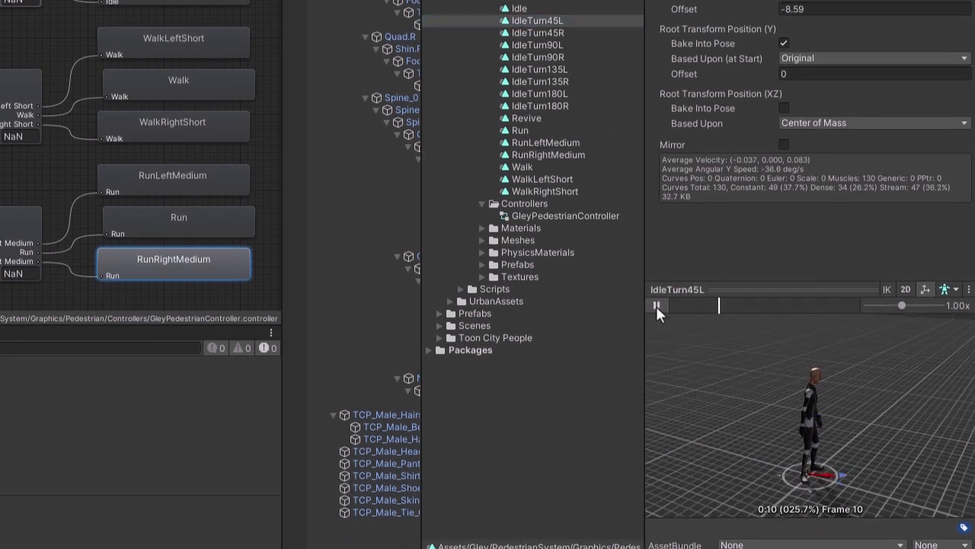
click(541, 70)
click(657, 305)
click(542, 144)
click(657, 305)
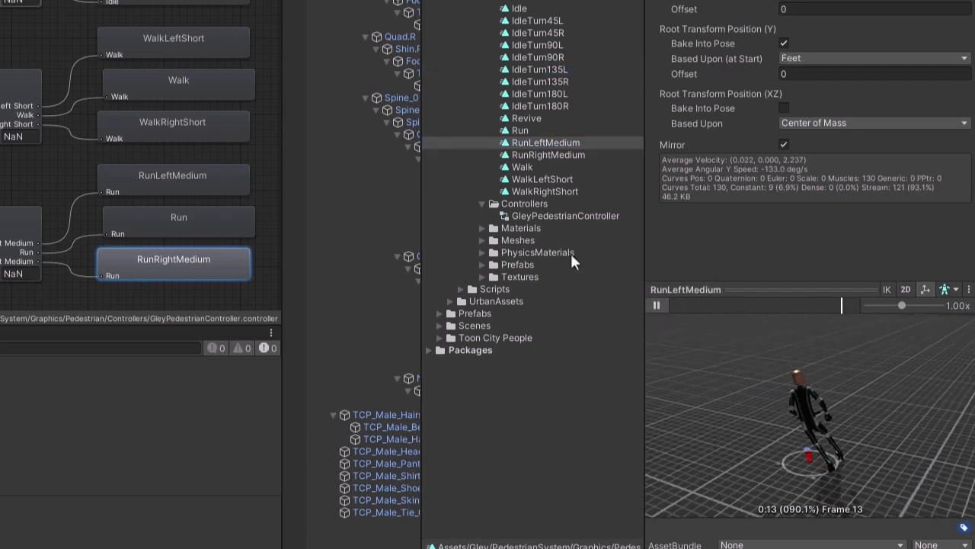
click(541, 179)
click(658, 306)
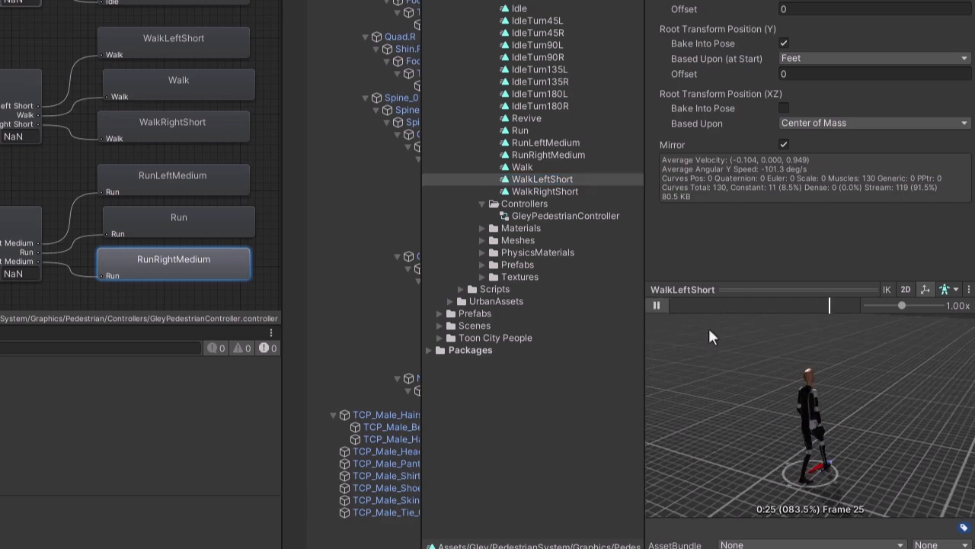
click(658, 304)
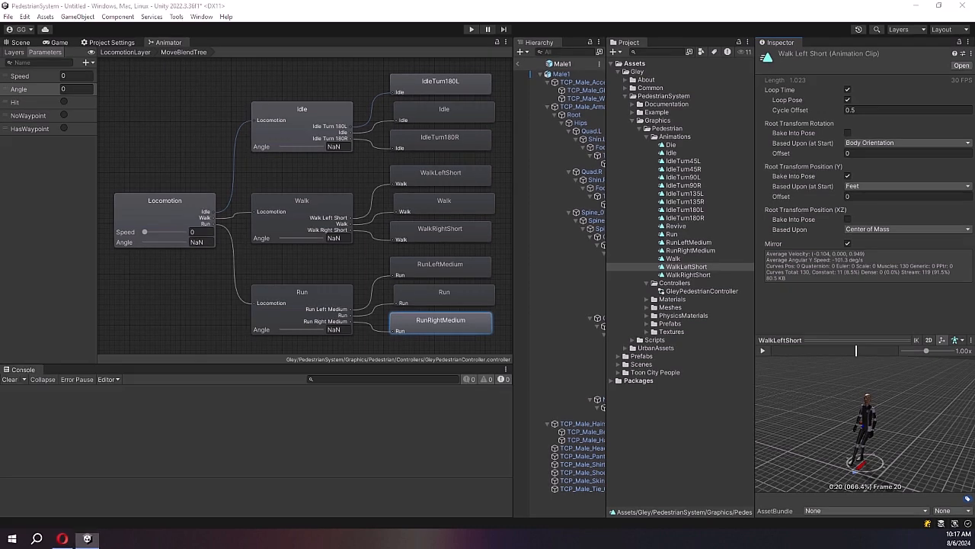
Return to the Scene view of the Male1 prefab, select its root object and widen the hierarchy
click(22, 43)
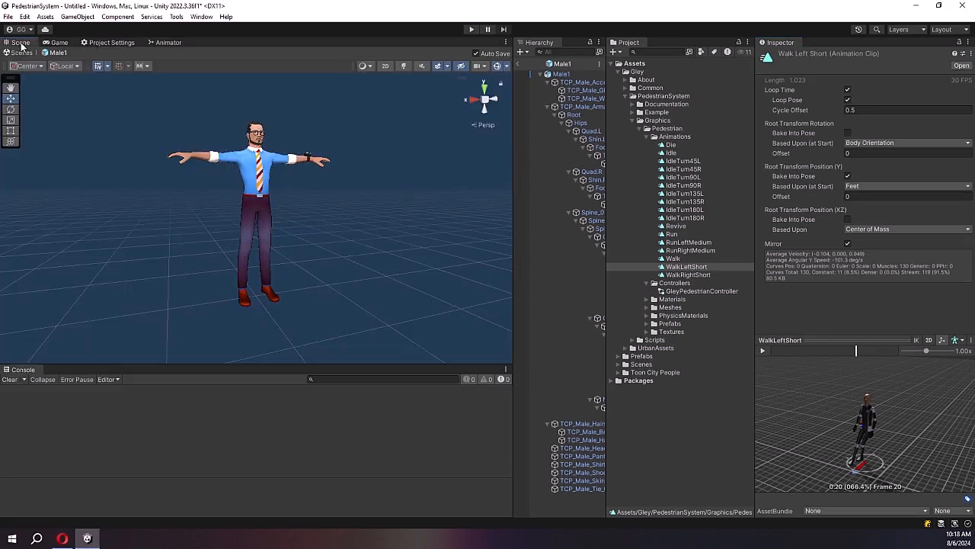
click(563, 74)
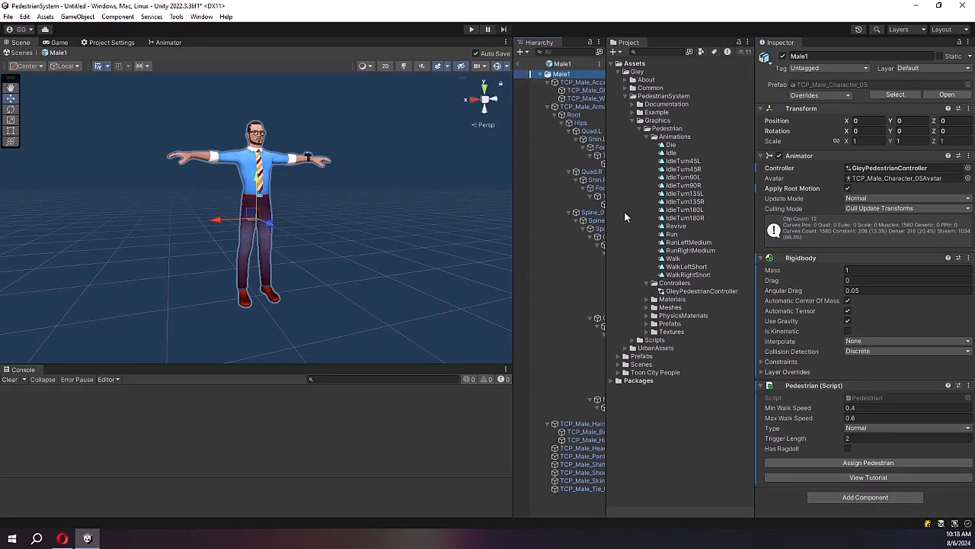
drag(609, 214, 646, 217)
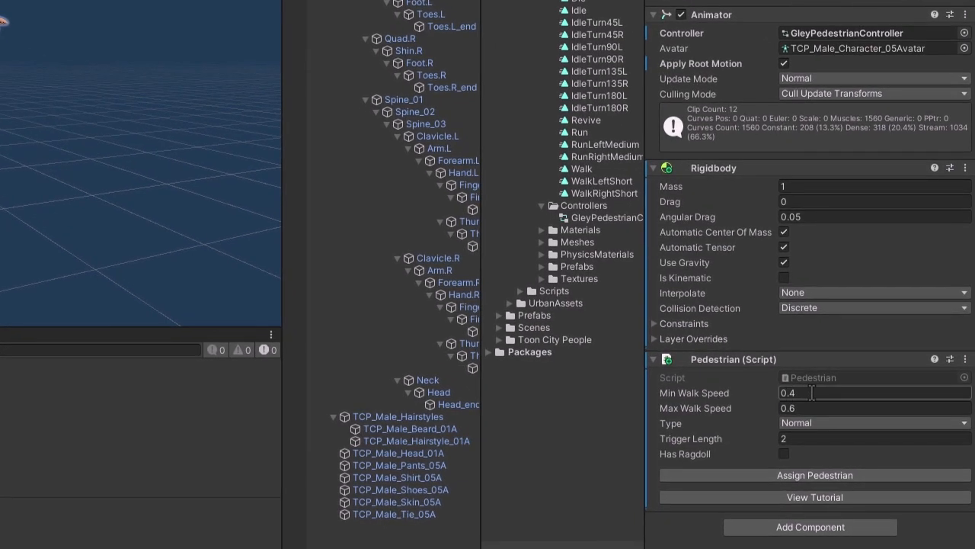
Review the walk speed, type, trigger length and ragdoll options of Male1's Pedestrian component
click(812, 393)
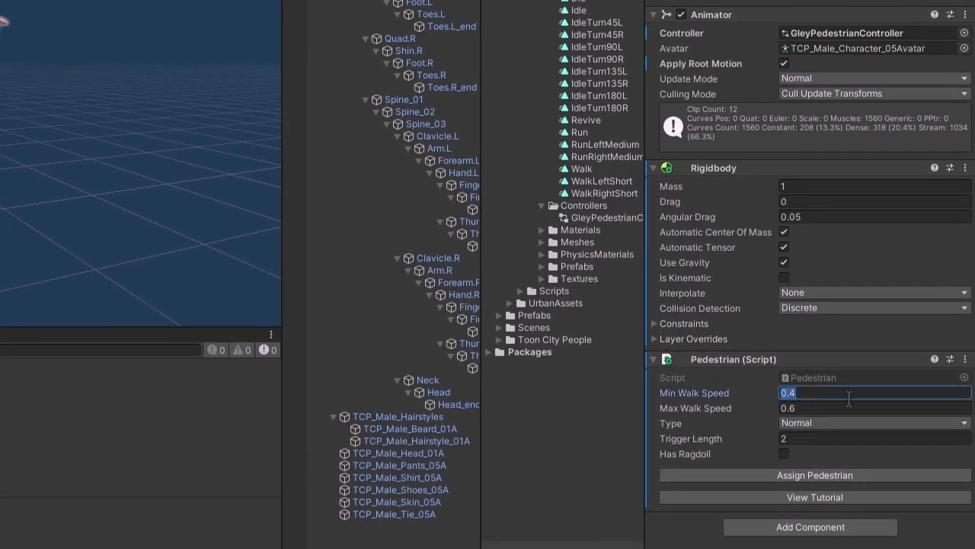
click(815, 407)
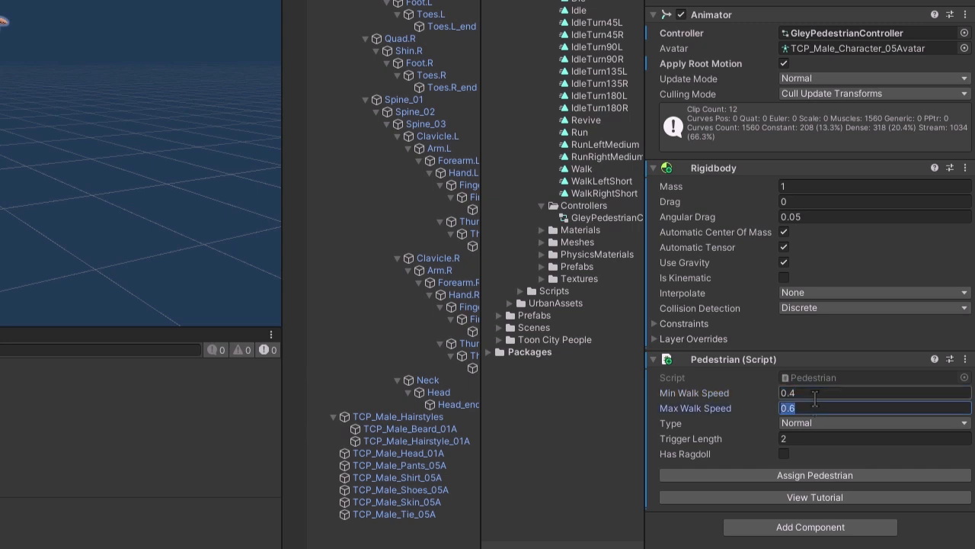
click(814, 394)
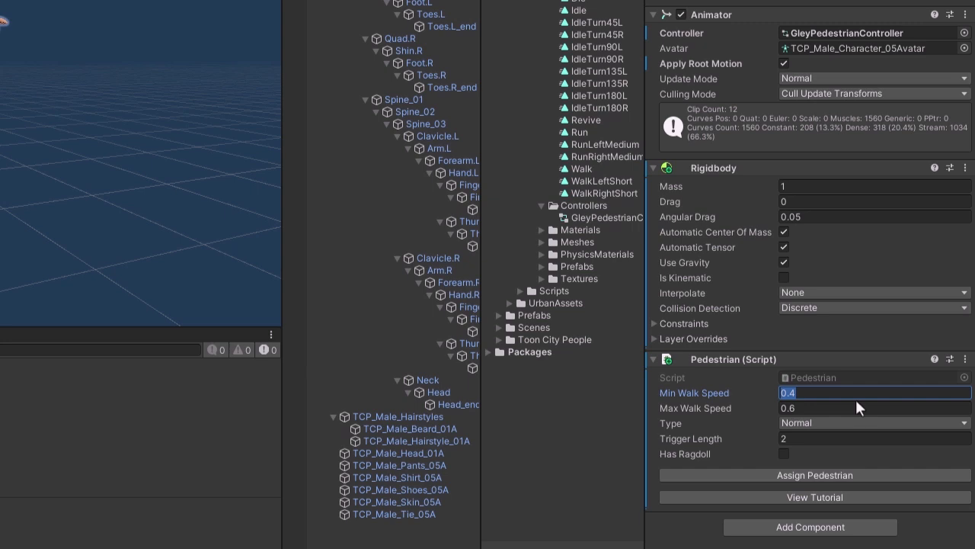
text(0.5)
key(Tab)
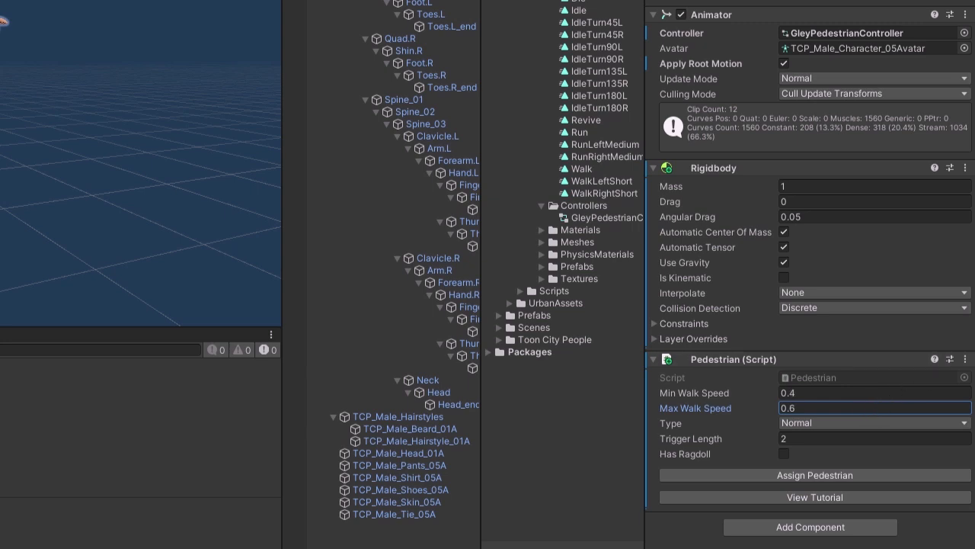
click(825, 425)
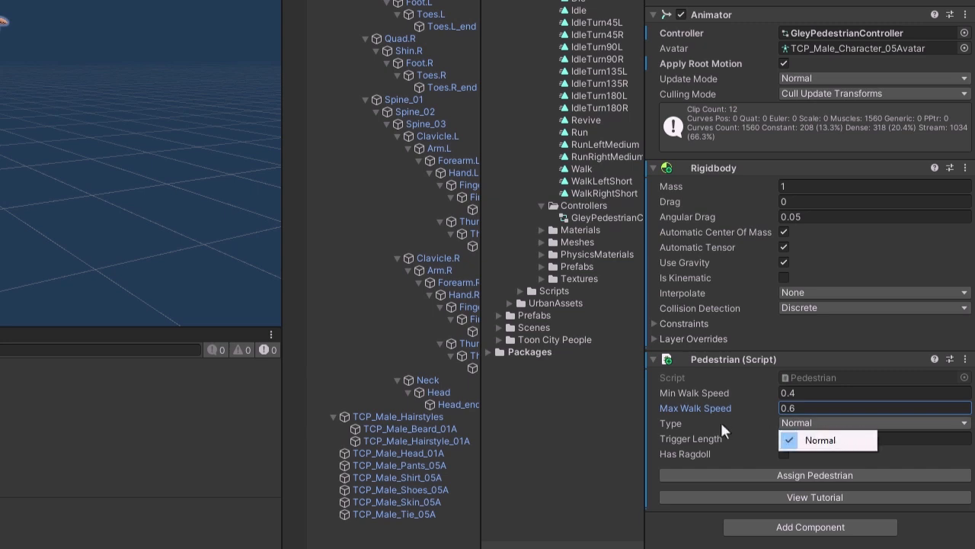
click(722, 431)
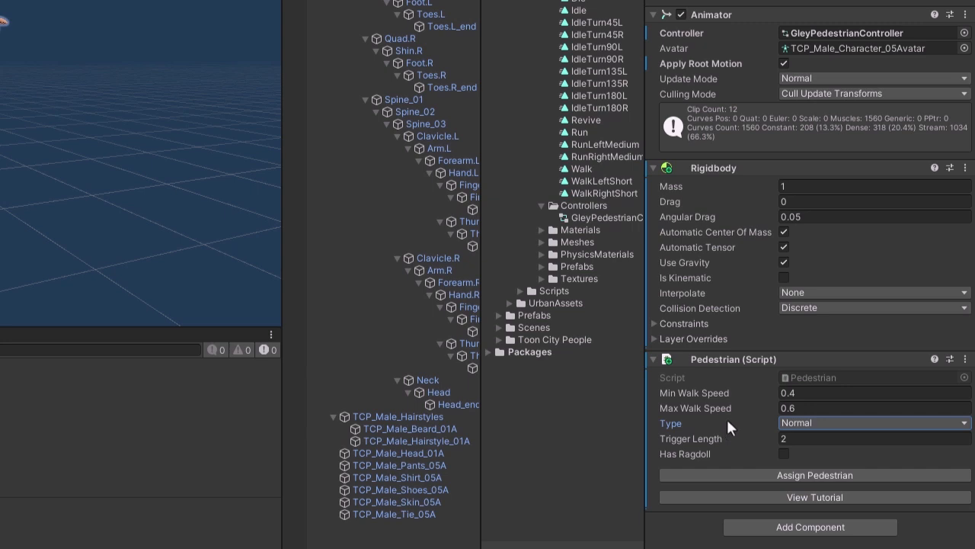
click(804, 438)
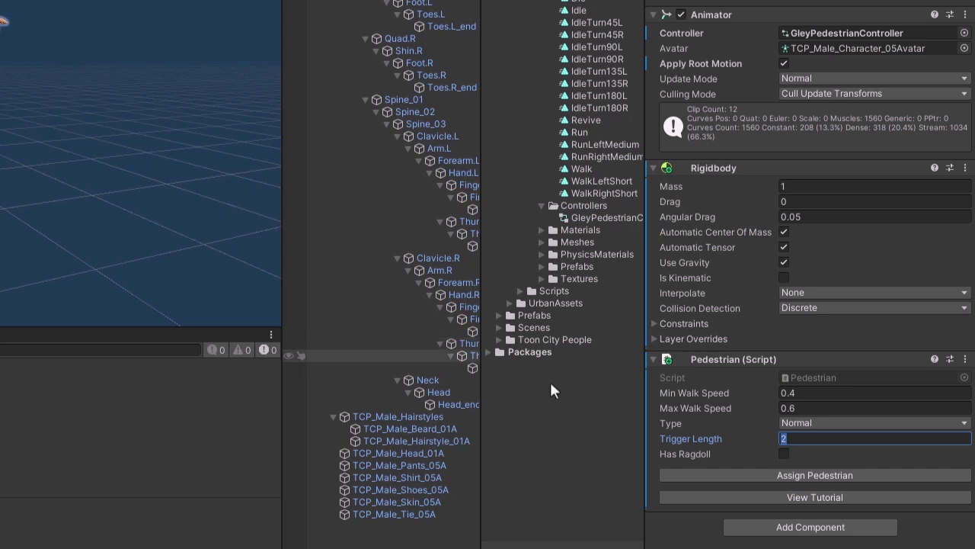
click(783, 455)
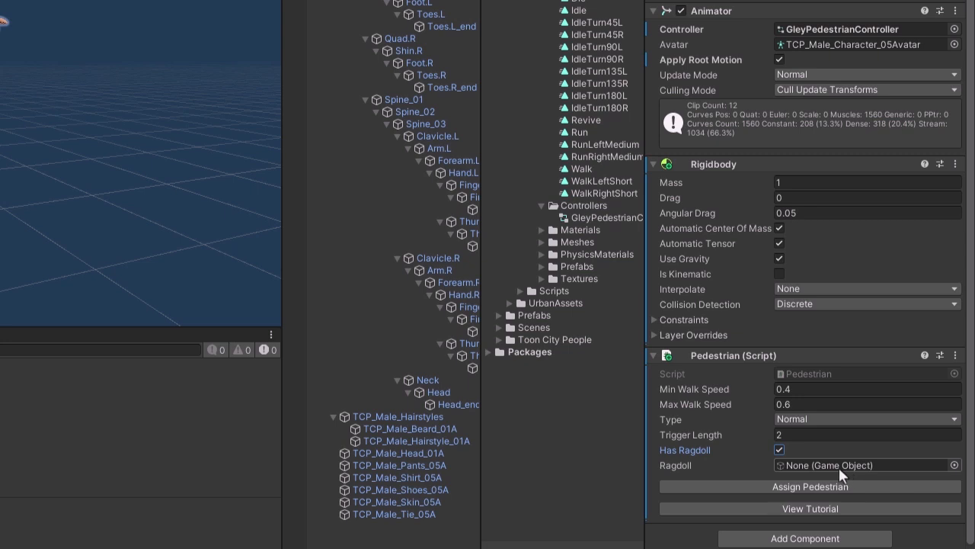
click(780, 450)
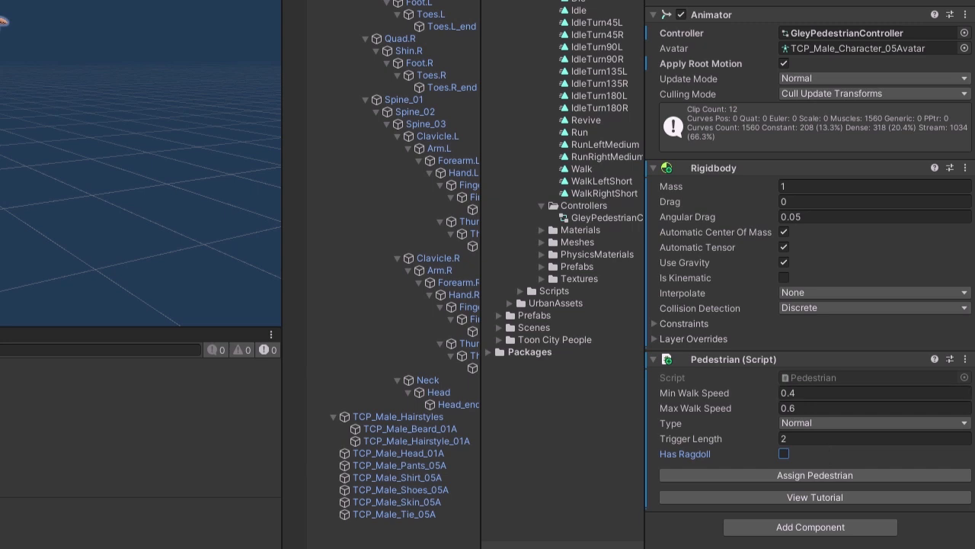
Run Assign Pedestrian on Male1 and inspect the first error it logs in the console
click(791, 475)
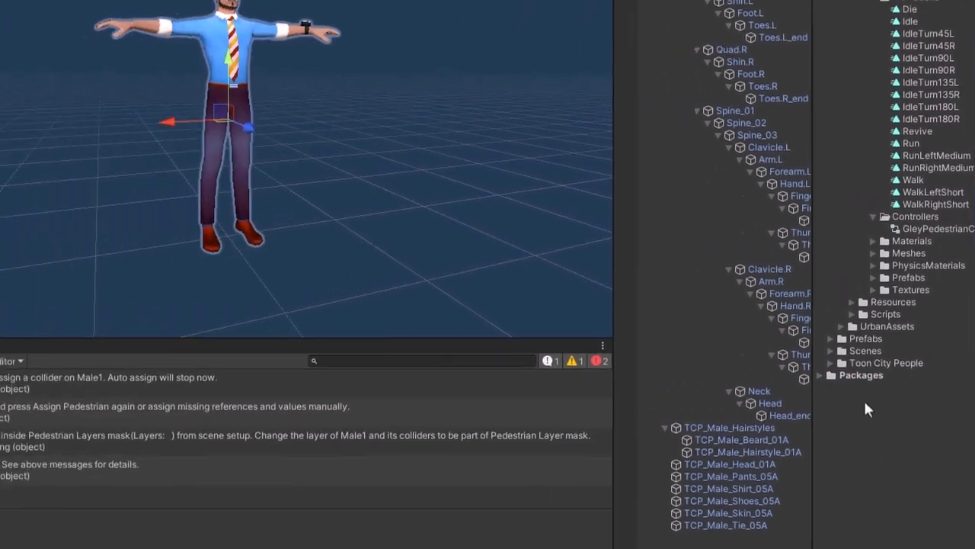
click(131, 386)
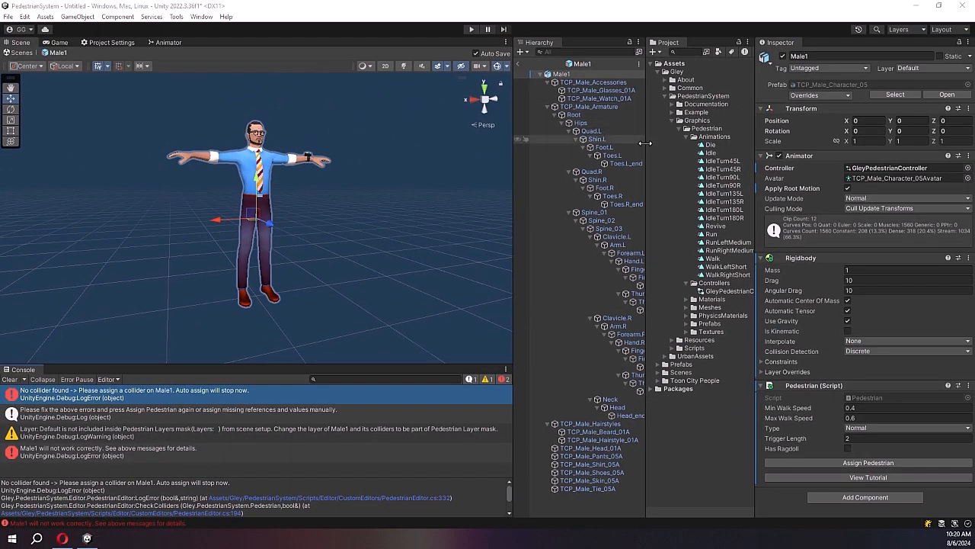
Collapse Male1's child groups and create an empty child object named Colliders under the Male1 root
drag(645, 140, 677, 138)
click(547, 83)
click(547, 90)
click(558, 97)
click(547, 98)
right_click(560, 75)
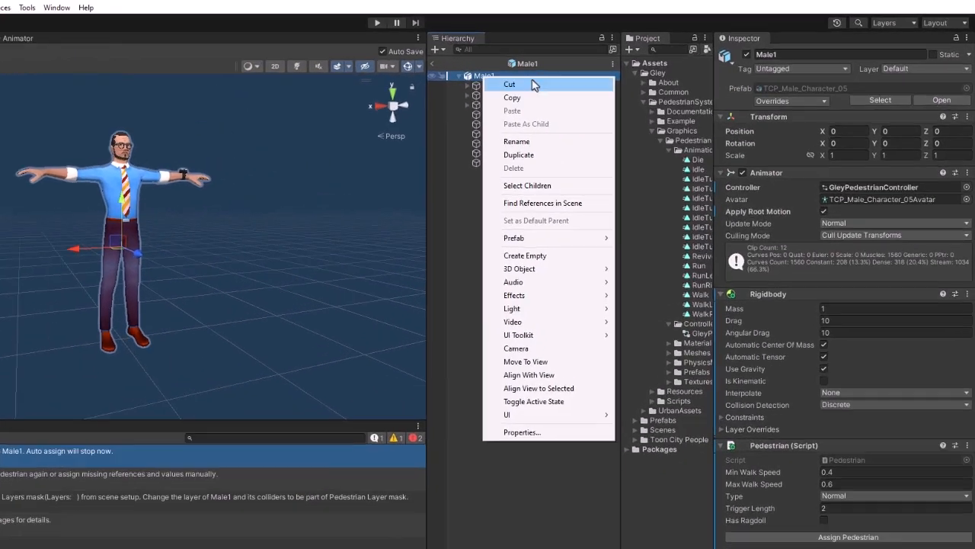
click(569, 255)
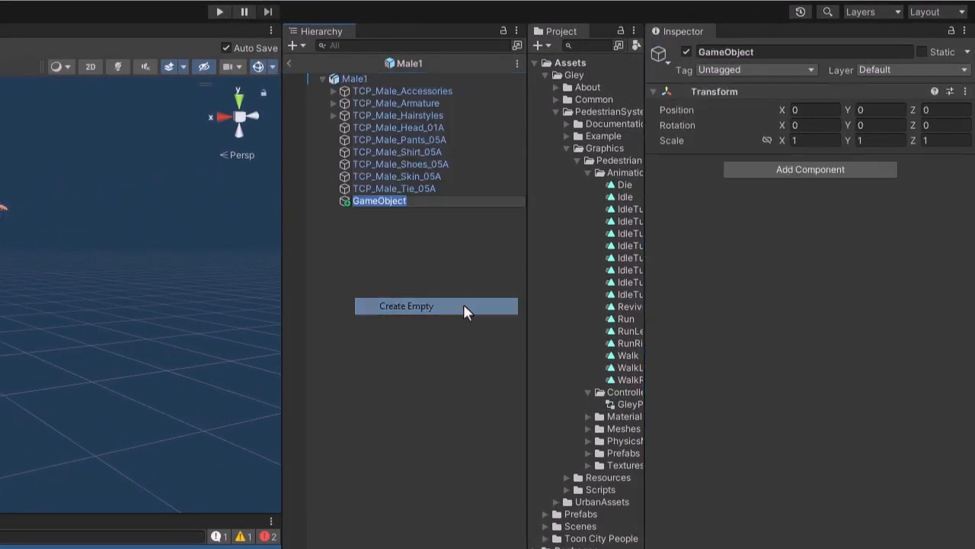
text(Colliders)
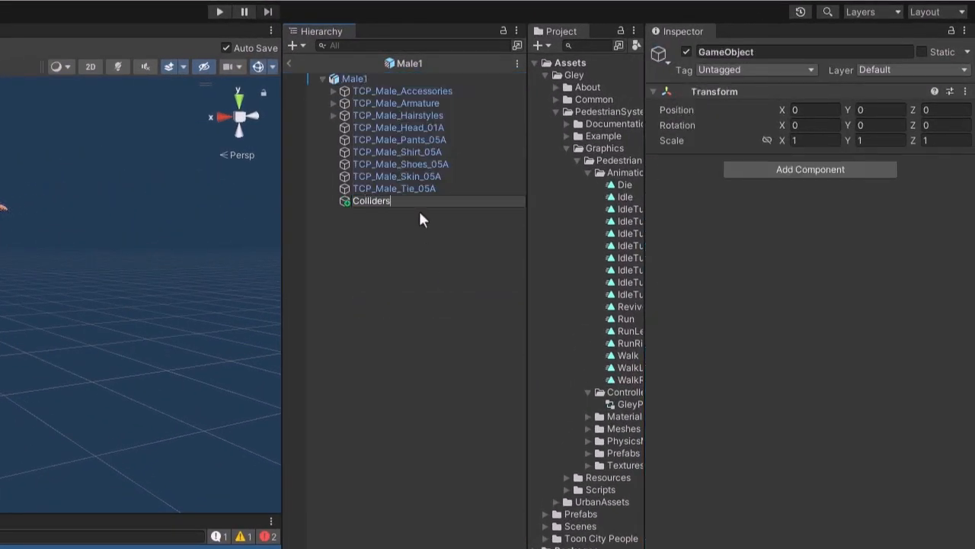
key(Return)
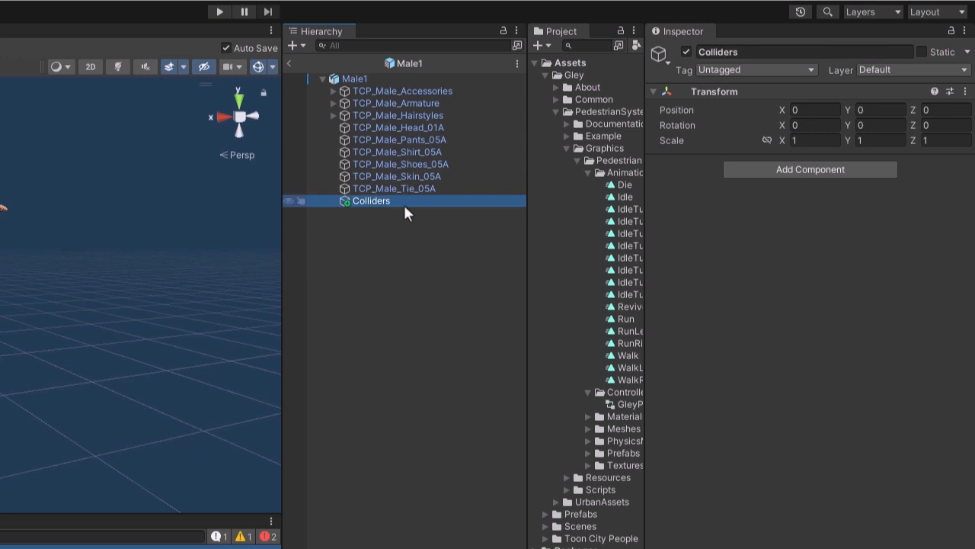
Create an empty object named Body under Colliders and add a Capsule Collider to it
right_click(381, 202)
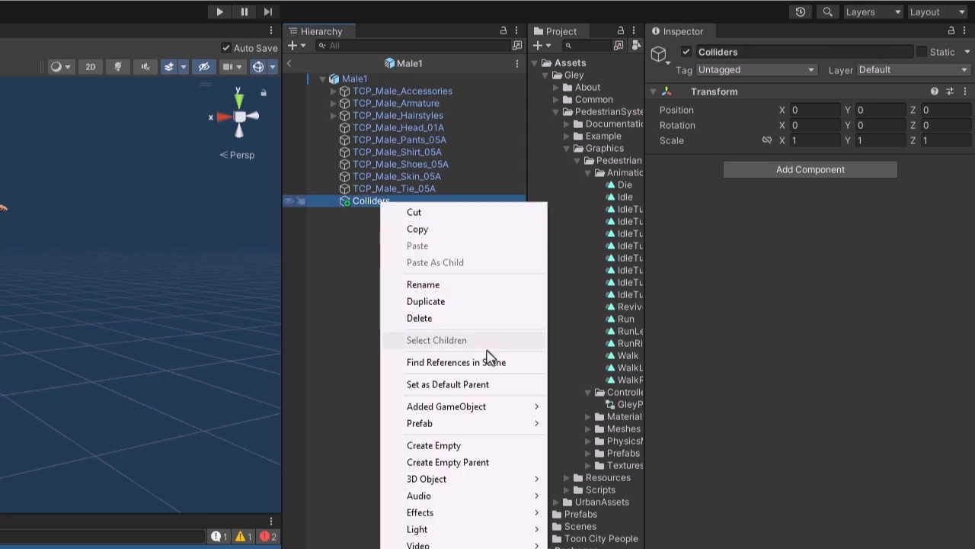
click(473, 446)
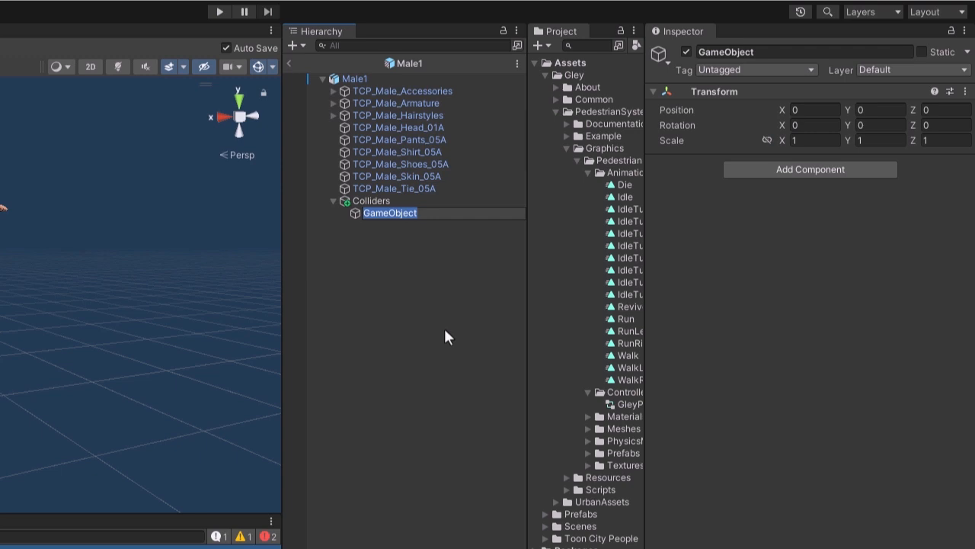
text(Body)
key(Return)
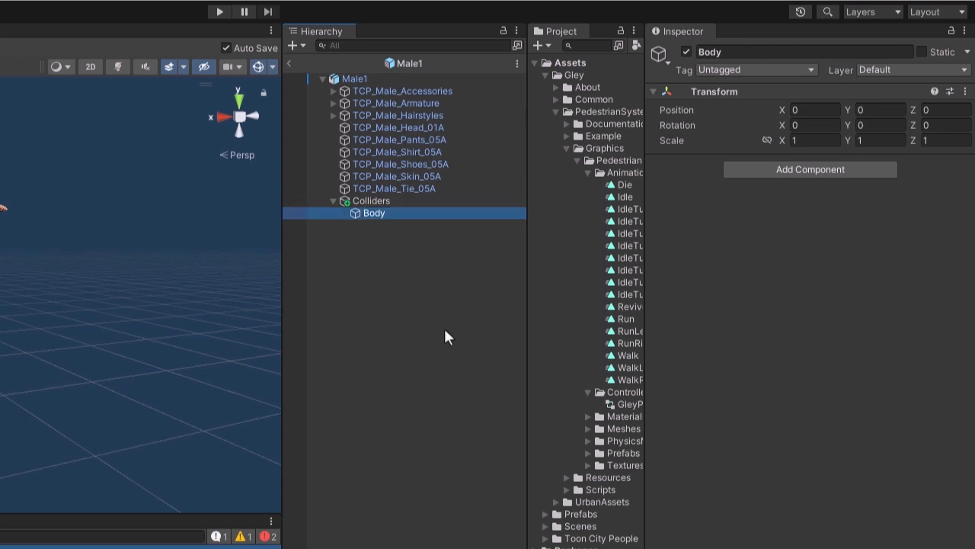
click(805, 174)
text(capsu)
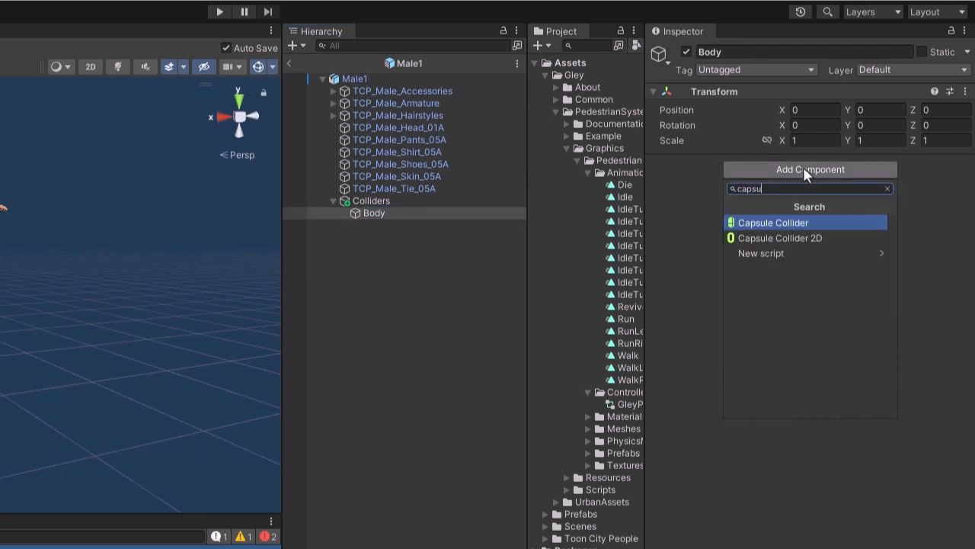
key(Return)
Set Body's capsule collider to height 2, radius 0.2 and centre Y 1, and check its fit around the feet
click(789, 265)
click(798, 281)
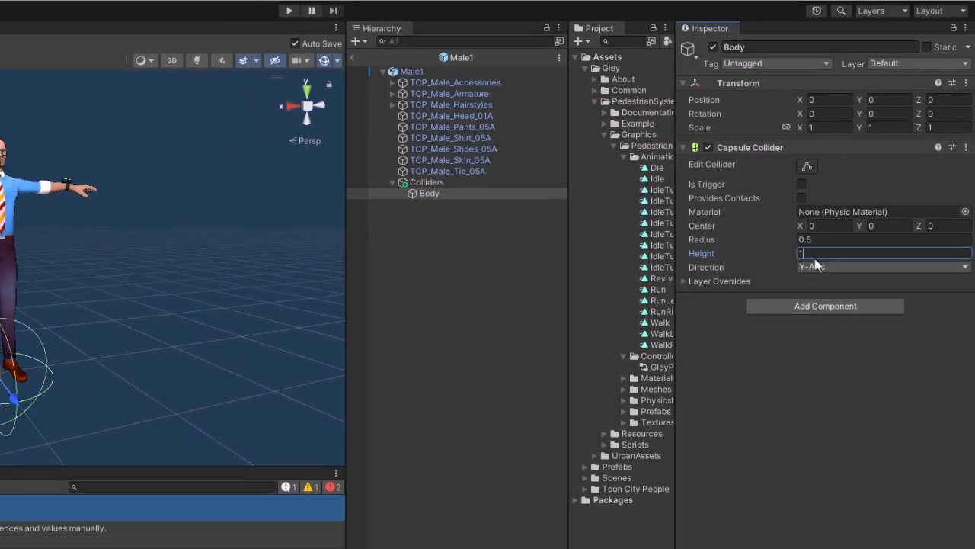
text(2)
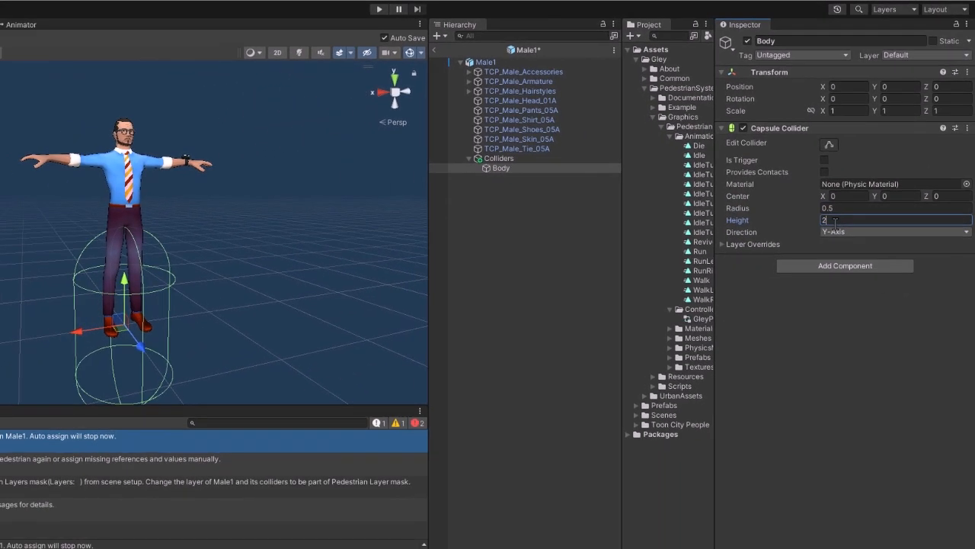
click(845, 208)
text(0.2)
click(892, 194)
text(1)
scroll(177, 263, up, 3)
middle_drag(177, 262, 101, 223)
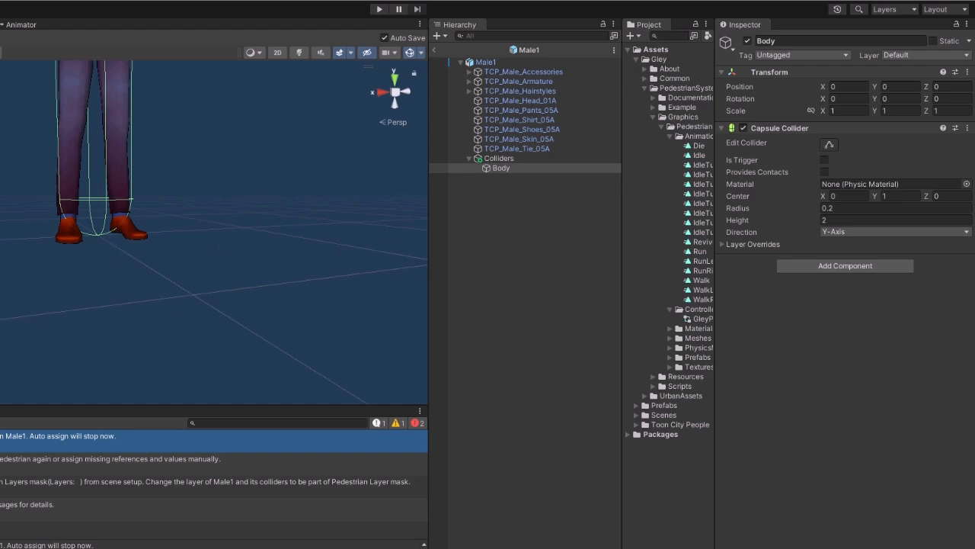
Select the Male1 root and enable Has Ragdoll on its Pedestrian component
click(500, 167)
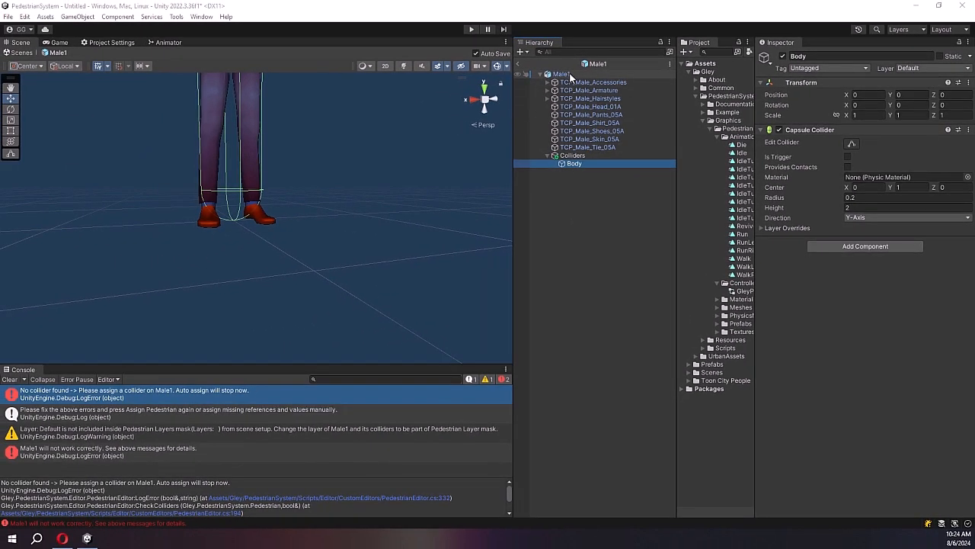
click(563, 74)
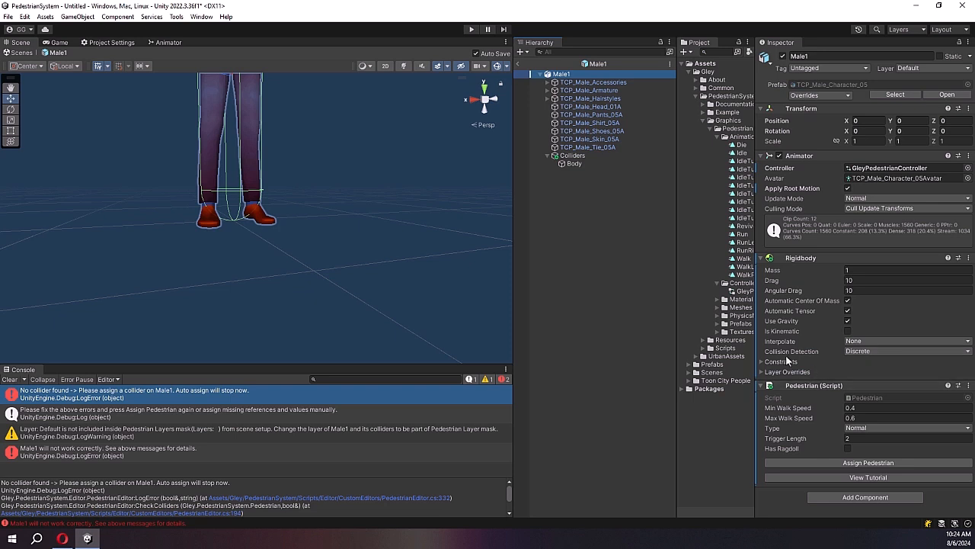
click(847, 448)
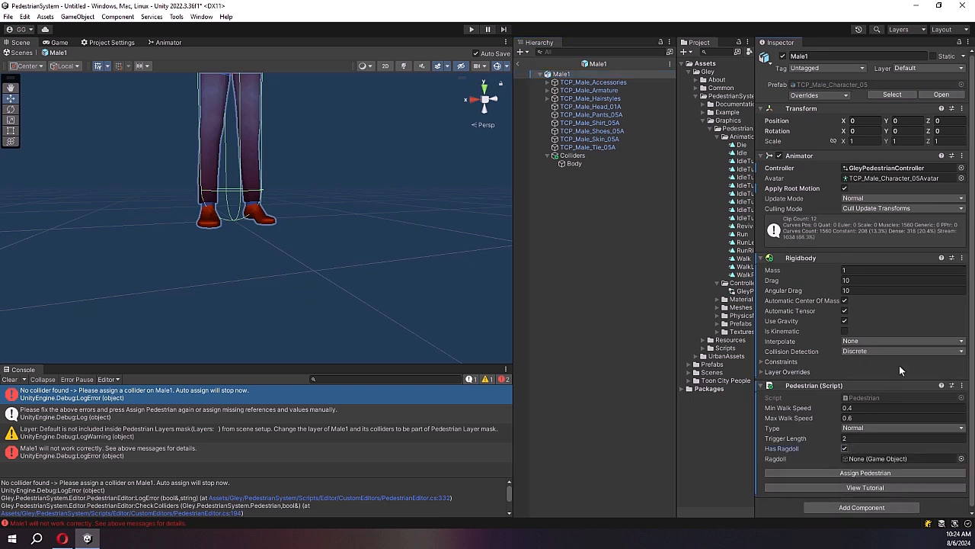
Leave prefab editing and delete the Male1 instance from the scene
click(518, 64)
click(561, 85)
key(Delete)
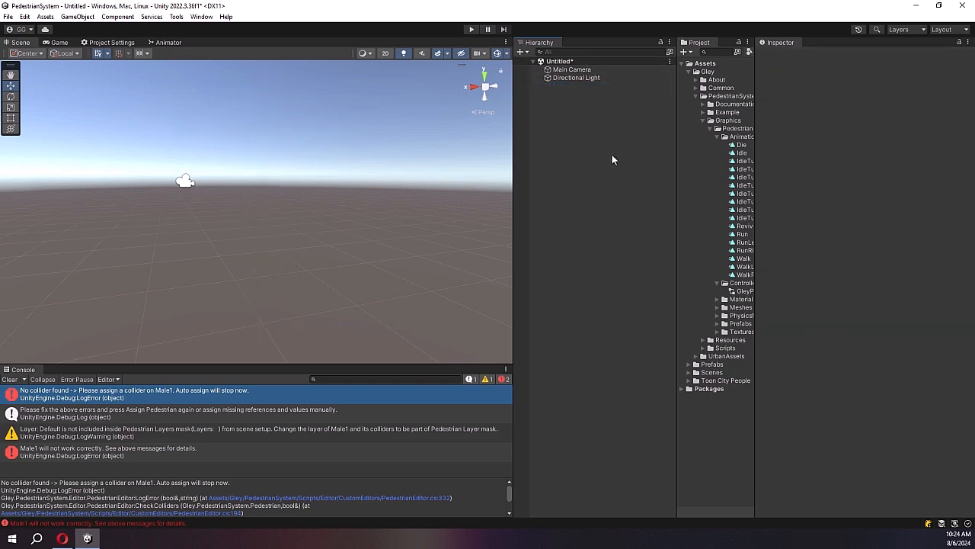
Place the TCP_Male_Character_05 model from the Toon City People models into the scene
click(689, 380)
scroll(706, 294, down, 8)
drag(677, 294, 601, 296)
scroll(690, 304, down, 1)
drag(652, 342, 579, 172)
click(540, 85)
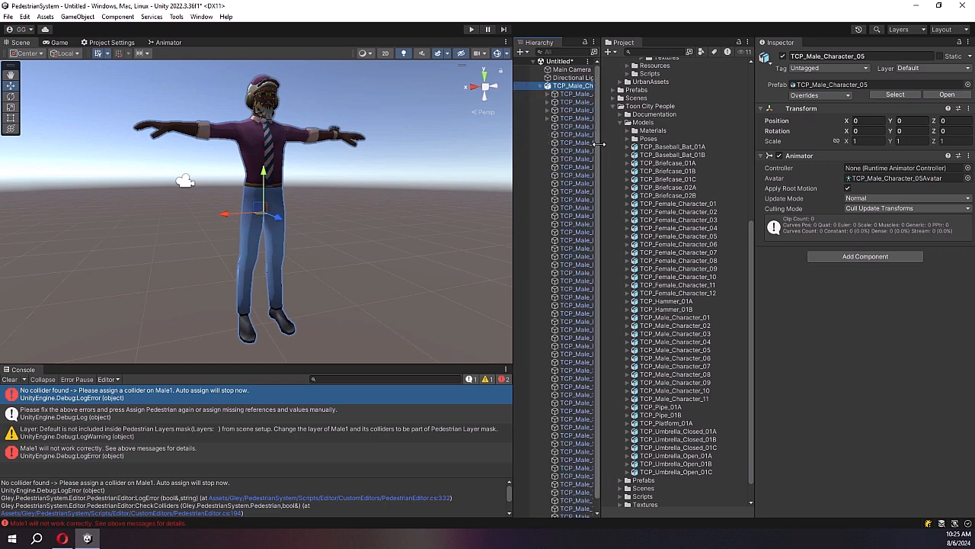
Delete the shoe, skin and tie variants 05B to 05E from the character, keeping the 05A versions
drag(602, 228, 689, 228)
click(555, 94)
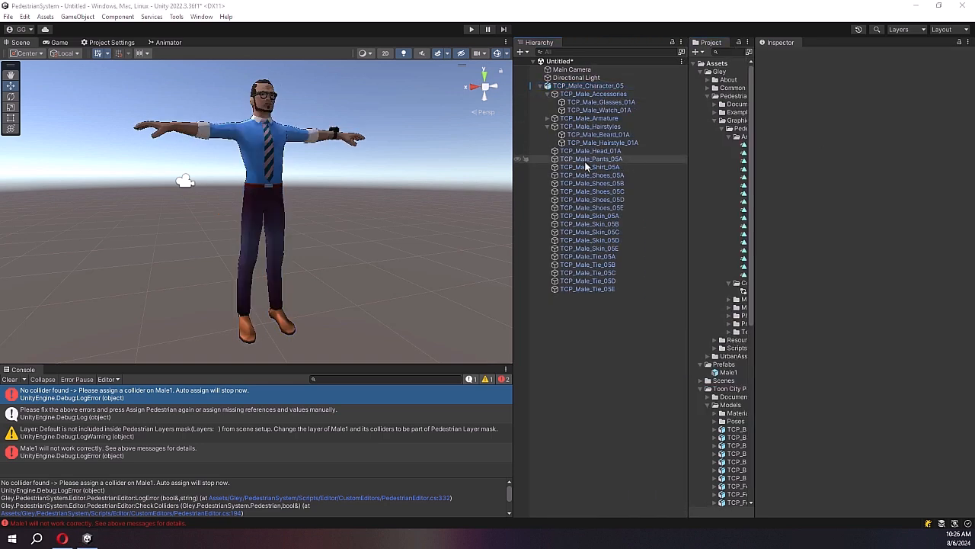
click(599, 183)
shift+click(601, 208)
key(Delete)
click(603, 192)
shift+click(603, 216)
key(Delete)
click(604, 200)
shift+click(602, 224)
key(Delete)
Open the Ragdoll builder, expand the character's armature and assign the Hips bone as Pelvis
right_click(546, 238)
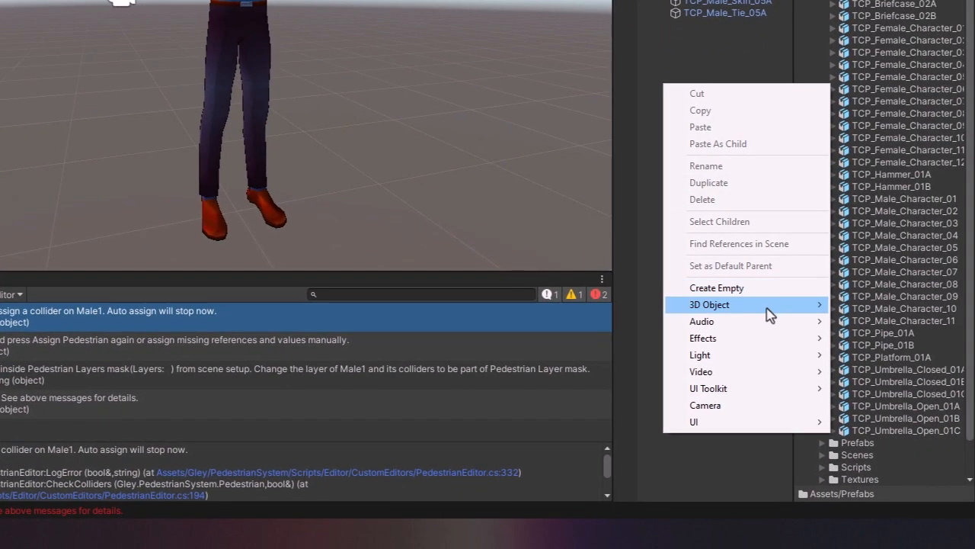
mouse_move(766, 312)
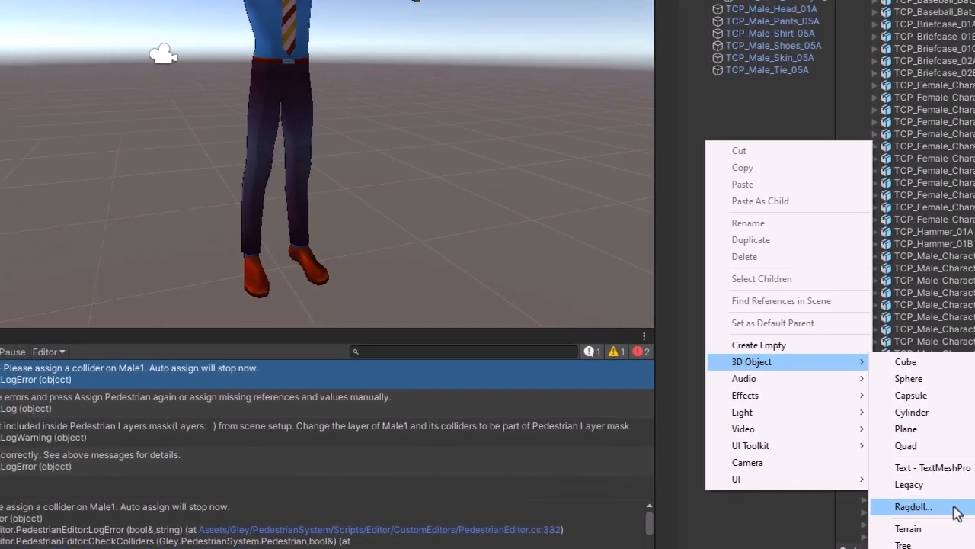
click(865, 450)
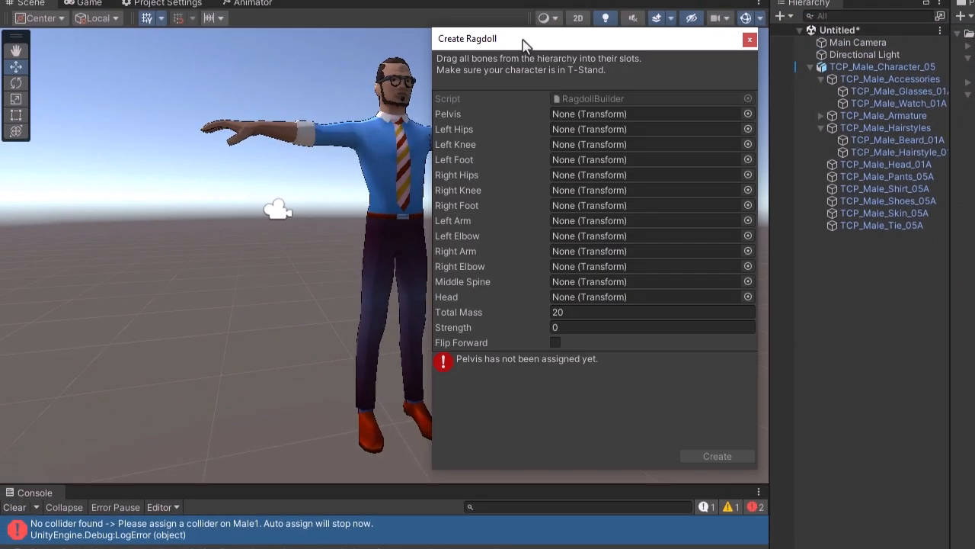
click(819, 115)
click(821, 152)
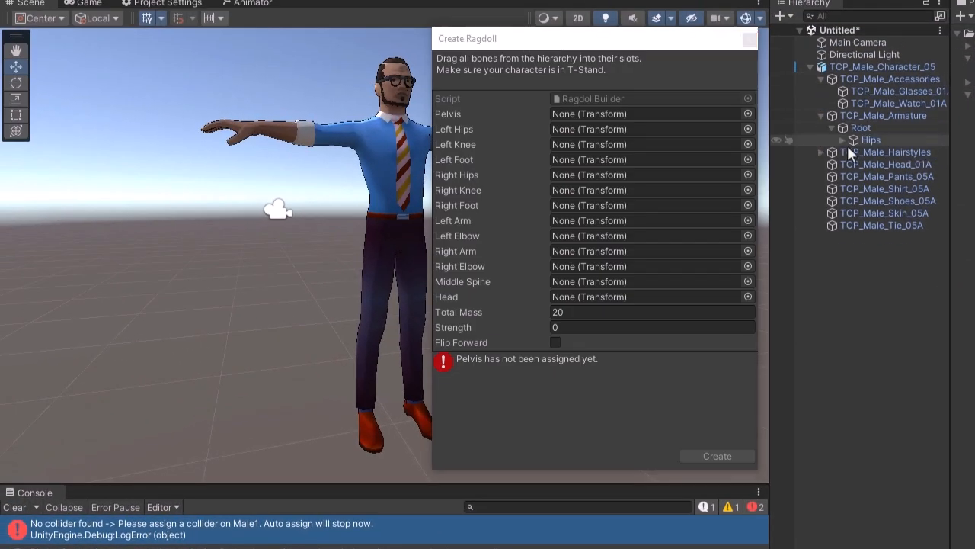
click(843, 140)
drag(871, 140, 647, 113)
Assign Quad.L and Quad.R as the left and right hips, and Shin.L and Shin.R as the knees
click(886, 153)
drag(888, 159, 653, 129)
drag(889, 180, 596, 173)
click(903, 164)
drag(905, 164, 670, 145)
drag(906, 189, 686, 190)
Assign Foot.L and Foot.R as the ragdoll's left and right feet
click(864, 165)
click(874, 200)
drag(907, 176, 630, 161)
click(906, 213)
drag(906, 214, 599, 205)
Expand the spine down to the left clavicle and assign Arm.L as Left Arm and Forearm.L as Left Elbow
click(853, 225)
click(864, 237)
click(875, 249)
click(920, 261)
key(Right)
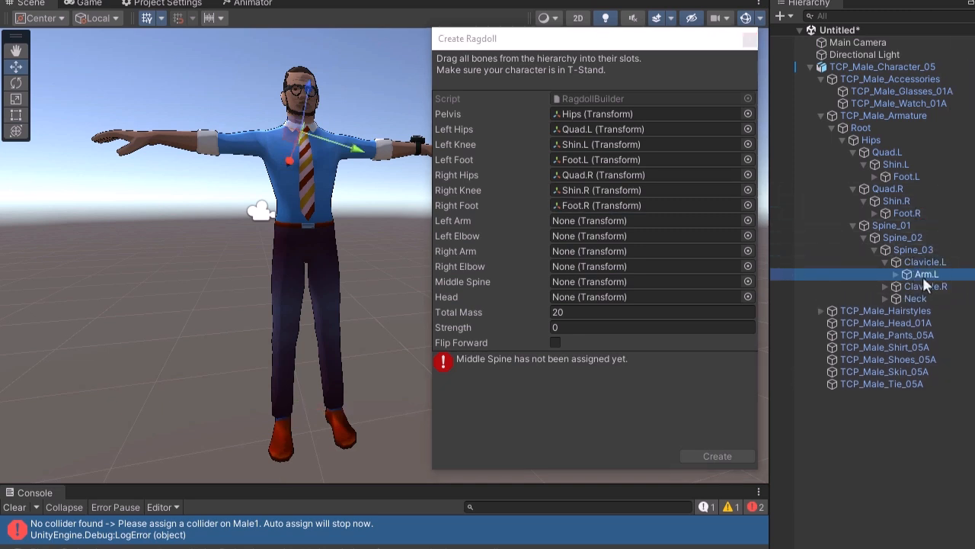
drag(924, 275, 602, 220)
key(Right)
click(946, 286)
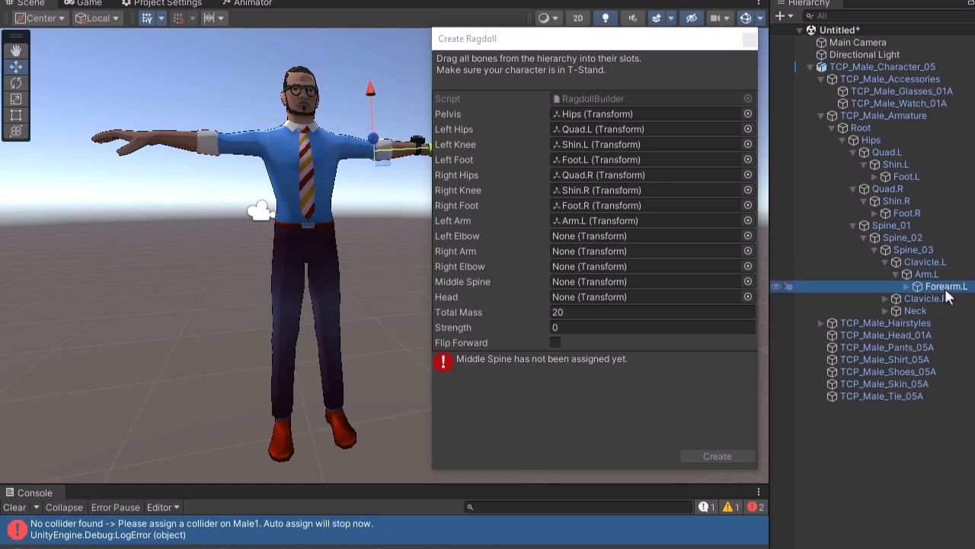
drag(946, 285, 602, 236)
key(Right)
key(Right)
Expand the right clavicle and assign Arm.R as Right Arm and Forearm.R as Right Elbow
click(884, 311)
click(930, 323)
drag(931, 324, 601, 251)
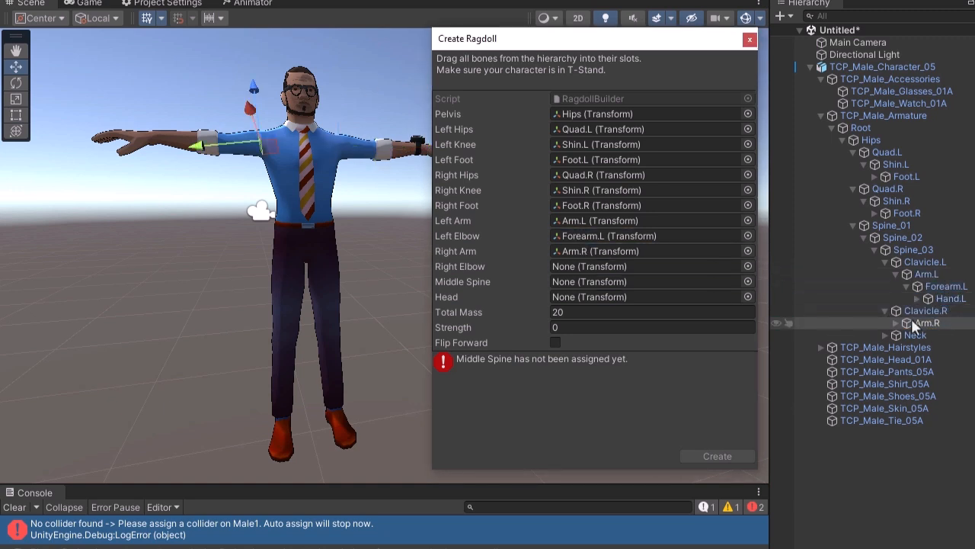
key(Right)
drag(949, 337, 579, 267)
Assign Spine_02 as Middle Spine and the Head bone as Head, and create the ragdoll
click(886, 227)
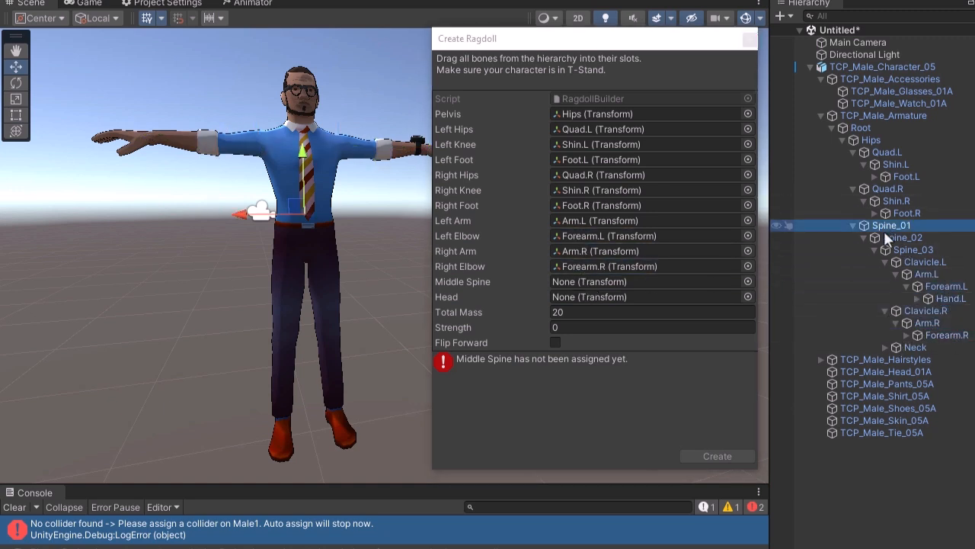
click(899, 238)
drag(897, 238, 751, 281)
click(896, 347)
drag(925, 359, 598, 297)
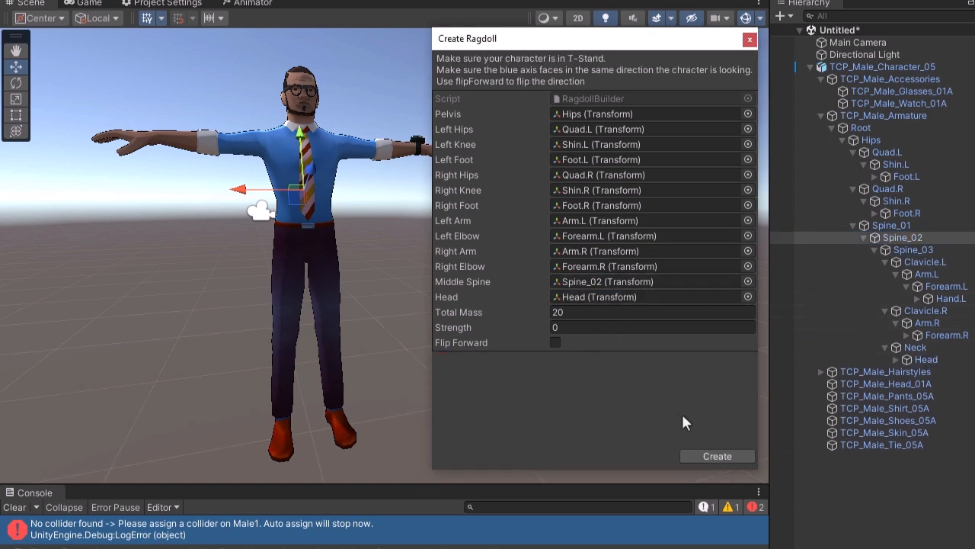
click(717, 456)
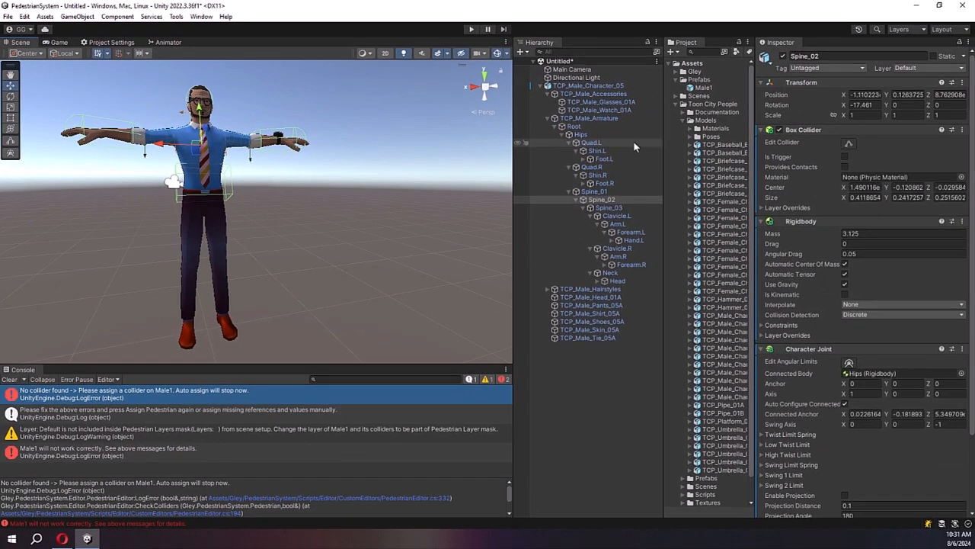
Set the right leg's capsule collider radius to 0.13 on Quad.R and 0.12 on Shin.R
click(716, 77)
alt+drag(334, 230, 361, 231)
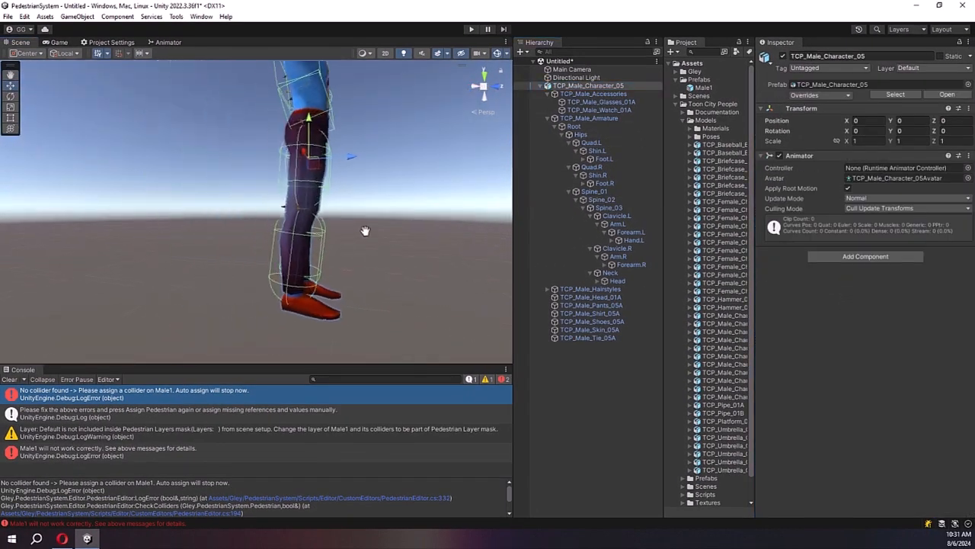
click(302, 257)
click(599, 151)
click(602, 174)
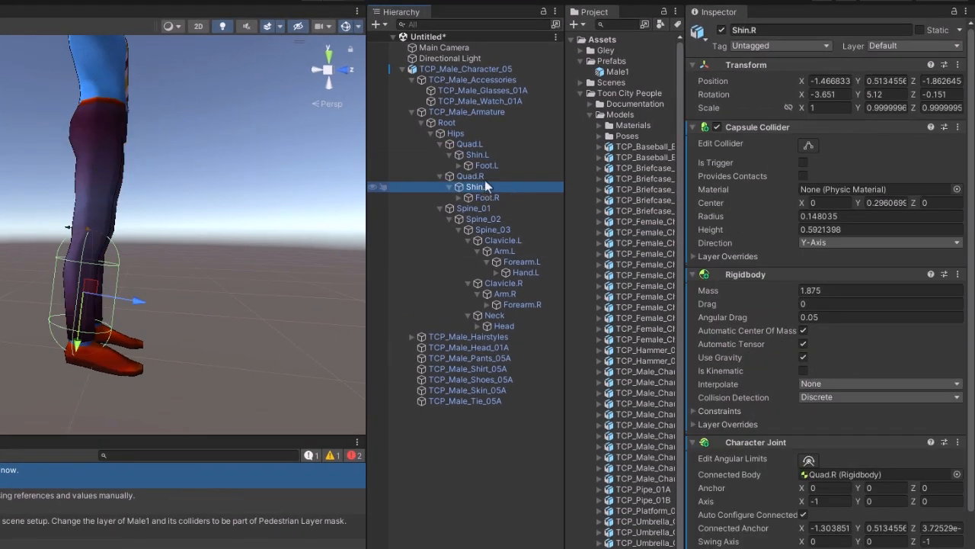
click(470, 176)
click(827, 217)
text(0.13)
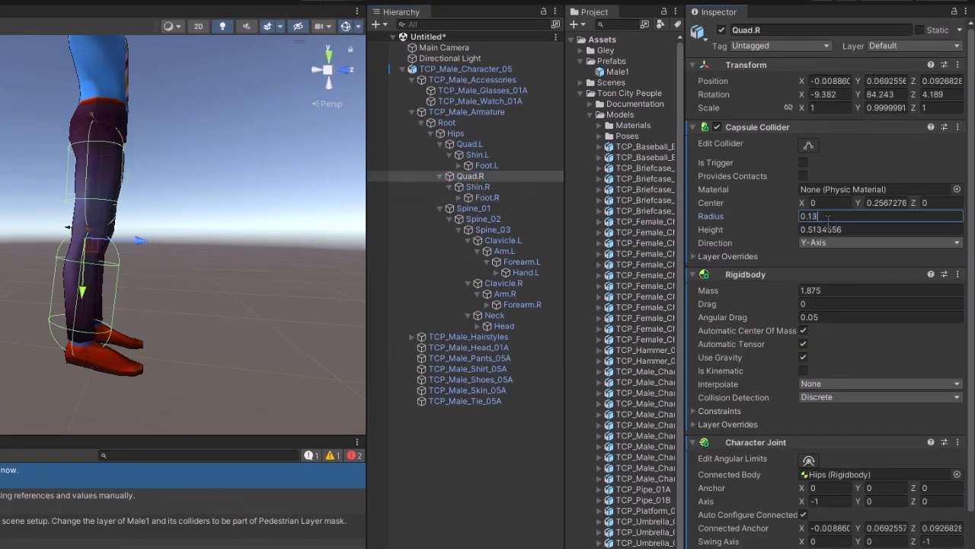
click(478, 187)
text(2)
drag(838, 217, 812, 218)
Set the left leg's capsule collider radius to 0.13 on Quad.L and 0.12 on Shin.L
click(470, 144)
text(3)
click(477, 156)
text(2)
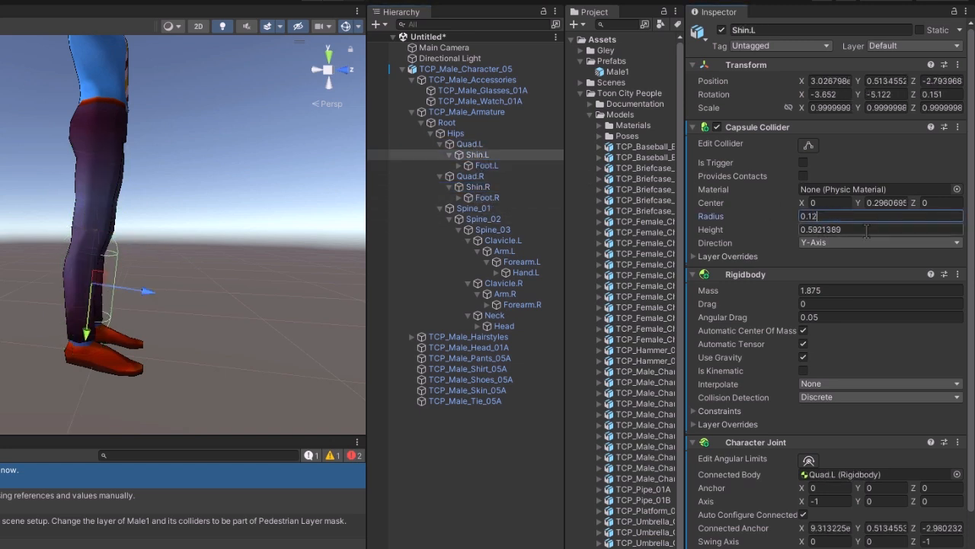
Check the colliders on the whole character and rename its root object as Male1-Ragdoll
click(448, 69)
key(f)
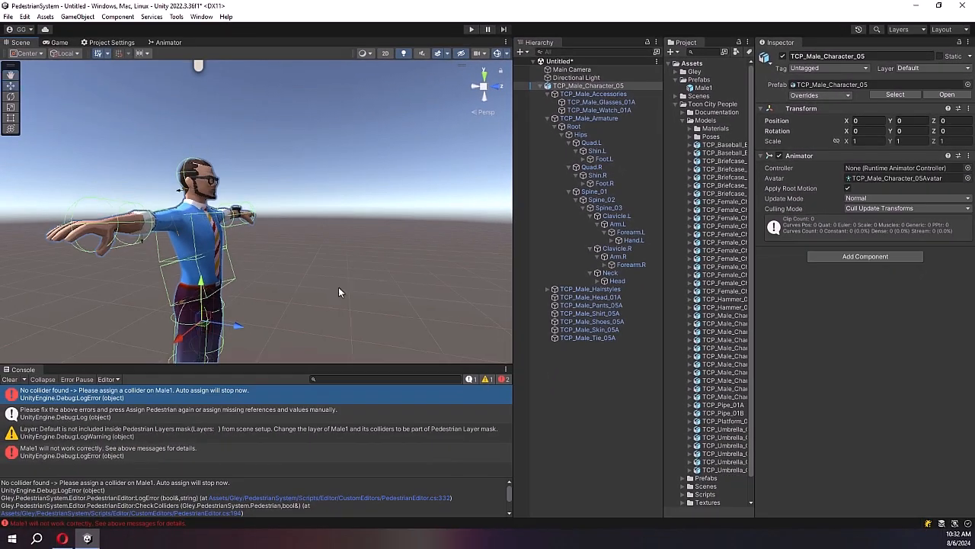
click(639, 86)
text(Mal)
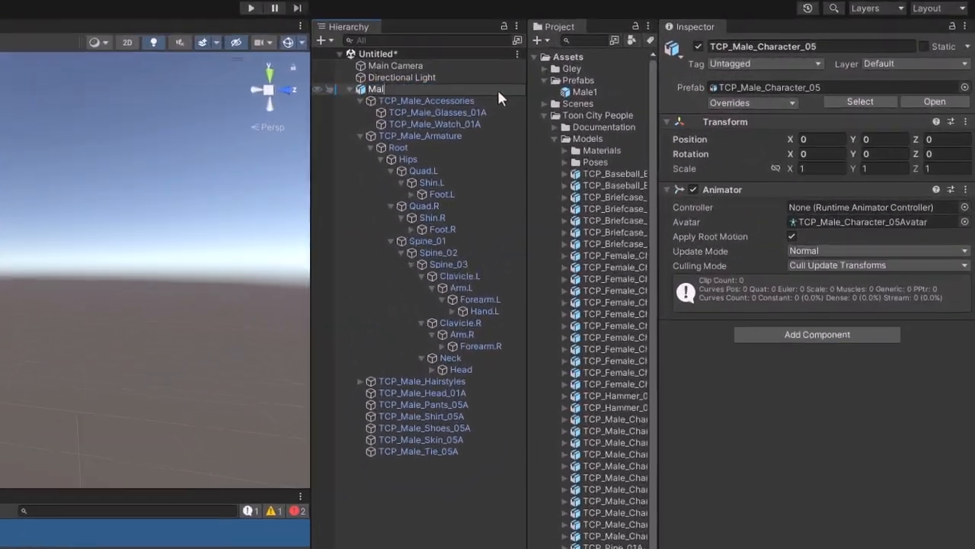
text(e1-Ragdoll)
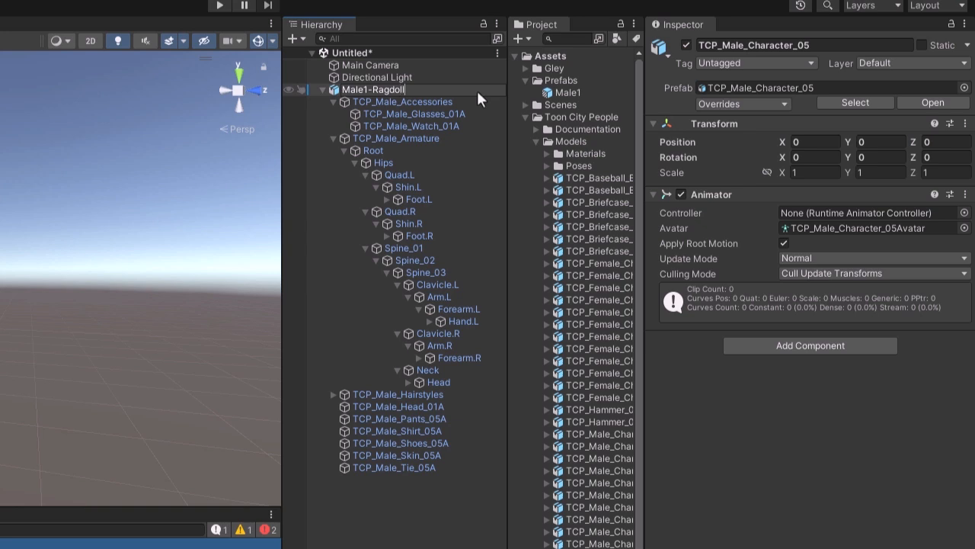
key(Return)
Save Male1-Ragdoll as a prefab in the Prefabs folder and delete its instance from the scene
drag(377, 90, 578, 84)
click(371, 91)
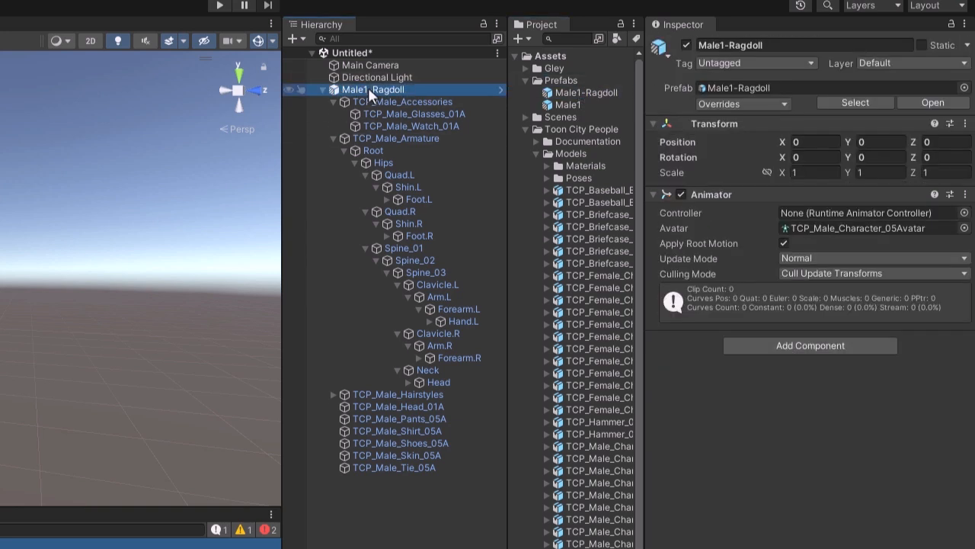
key(Delete)
Open the Male1 prefab, enable Has Ragdoll on its Pedestrian component and assign Male1-Ragdoll as the ragdoll
double_click(562, 103)
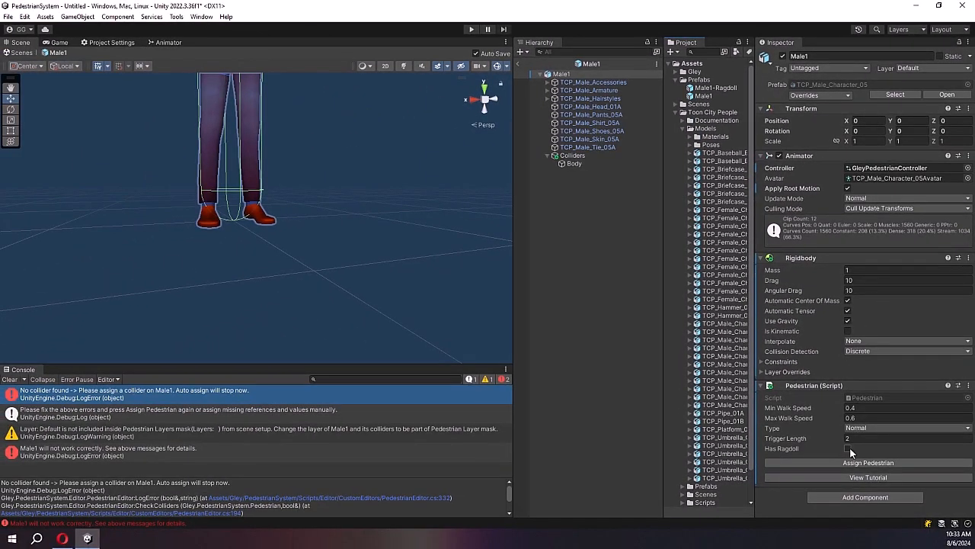
click(847, 448)
drag(719, 92, 889, 460)
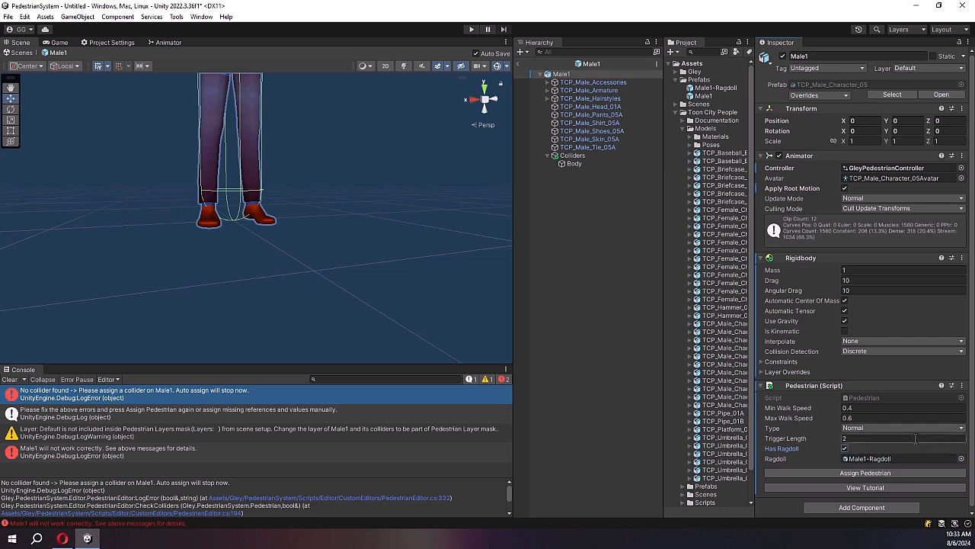
Clear the console, run Assign Pedestrian on Male1 and inspect the last message it logs
click(9, 379)
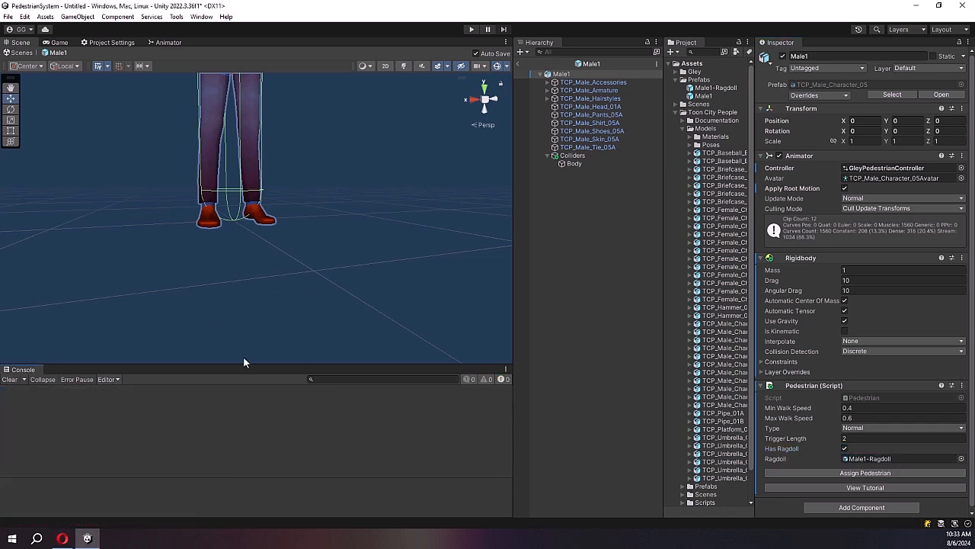
click(849, 475)
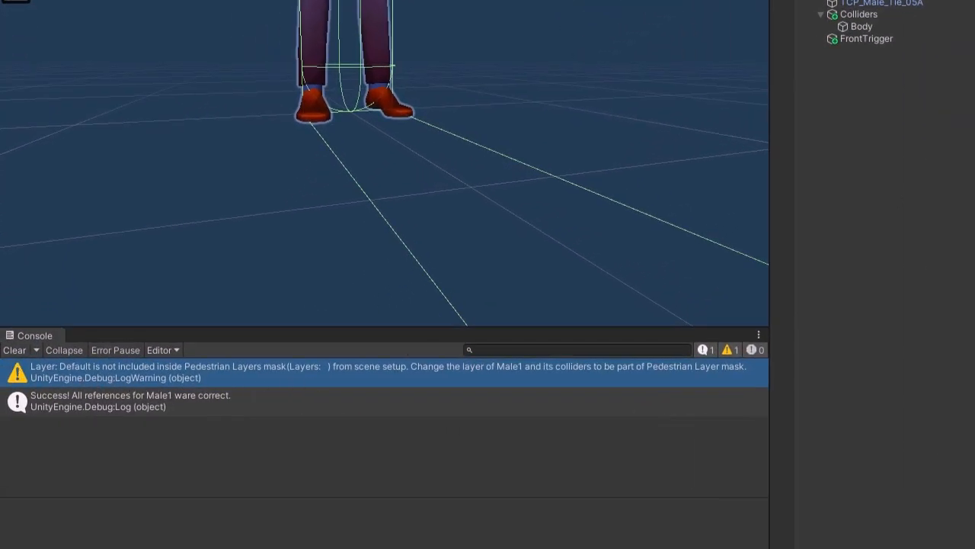
click(133, 403)
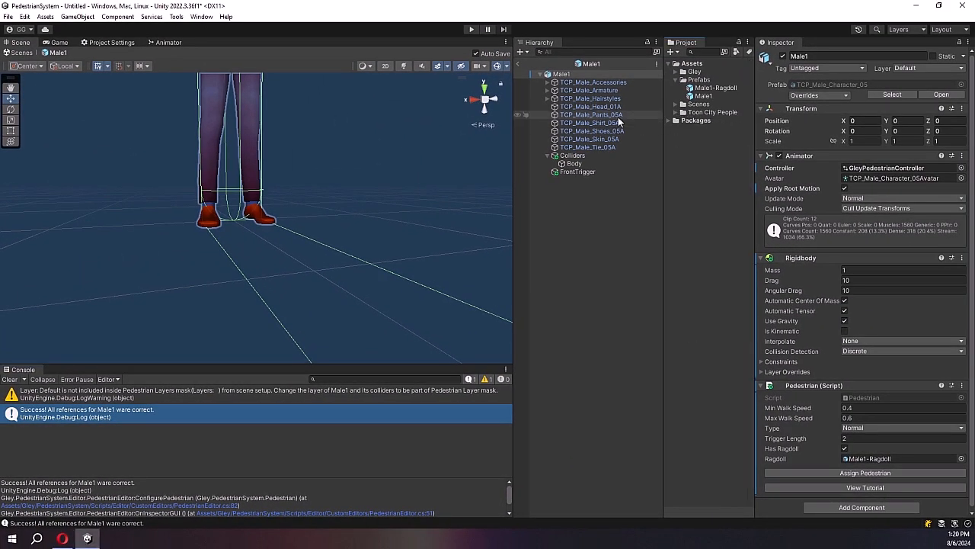
Leave prefab editing and create a folder named Pools under Assets
click(518, 63)
right_click(719, 162)
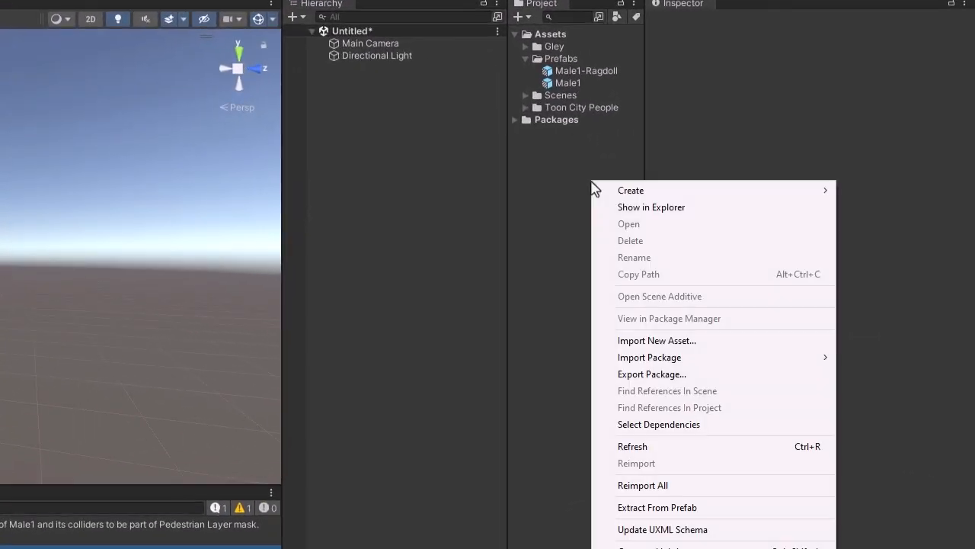
mouse_move(595, 190)
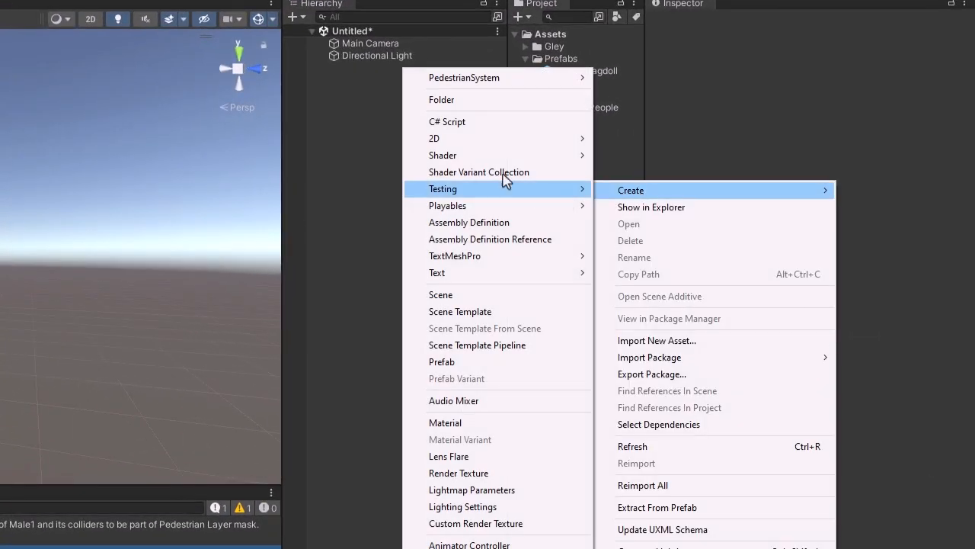
click(473, 102)
text(Pools)
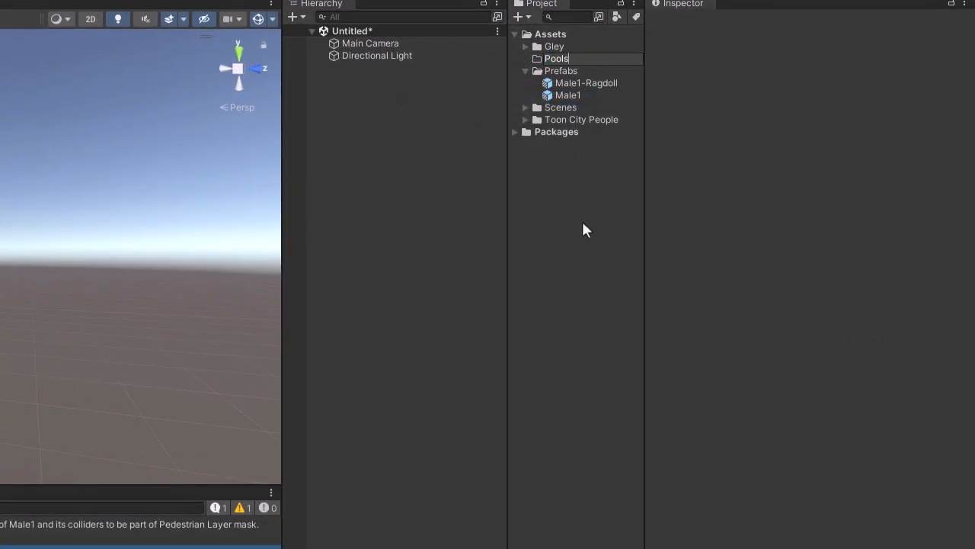
key(Return)
Create a Pedestrian Pool asset in the Pools folder, keeping the default name PedestrianPool
right_click(565, 58)
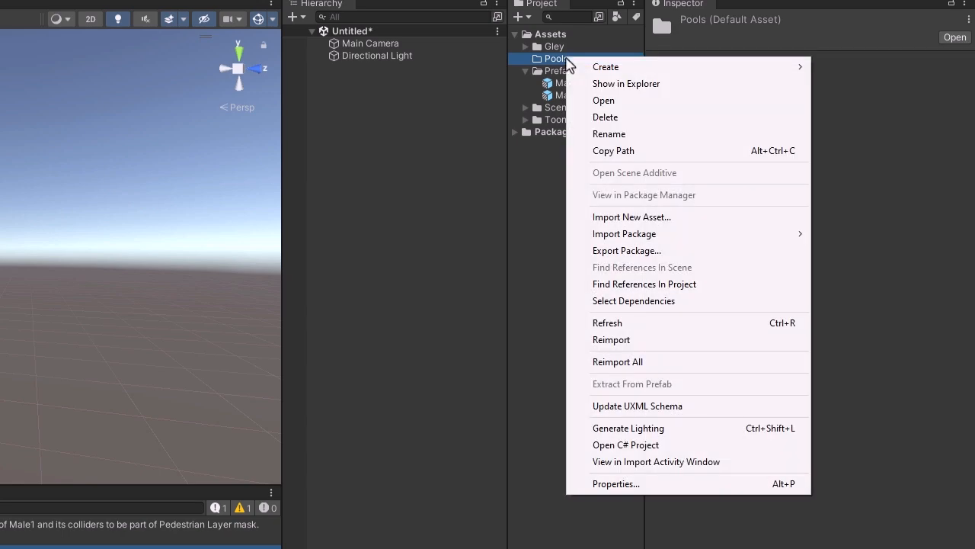
mouse_move(707, 67)
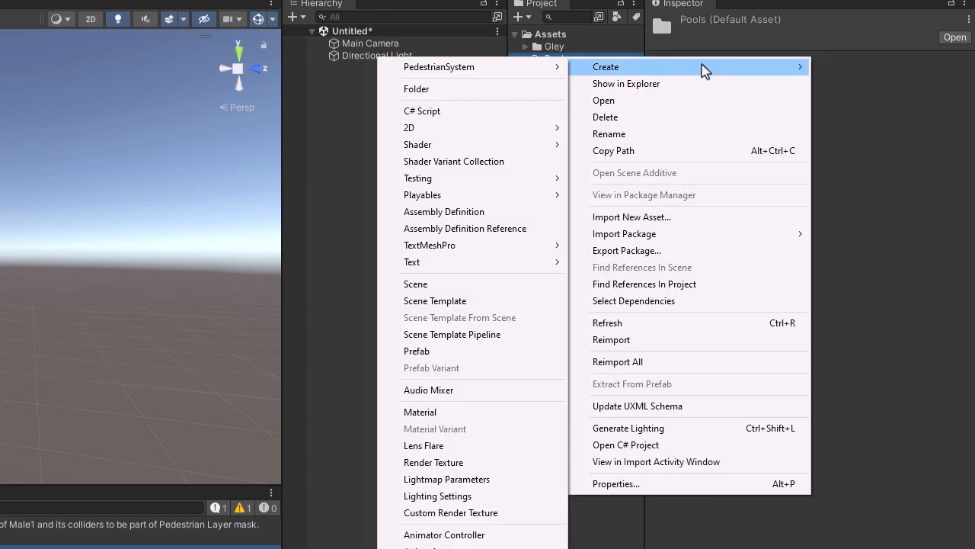
mouse_move(479, 72)
click(633, 67)
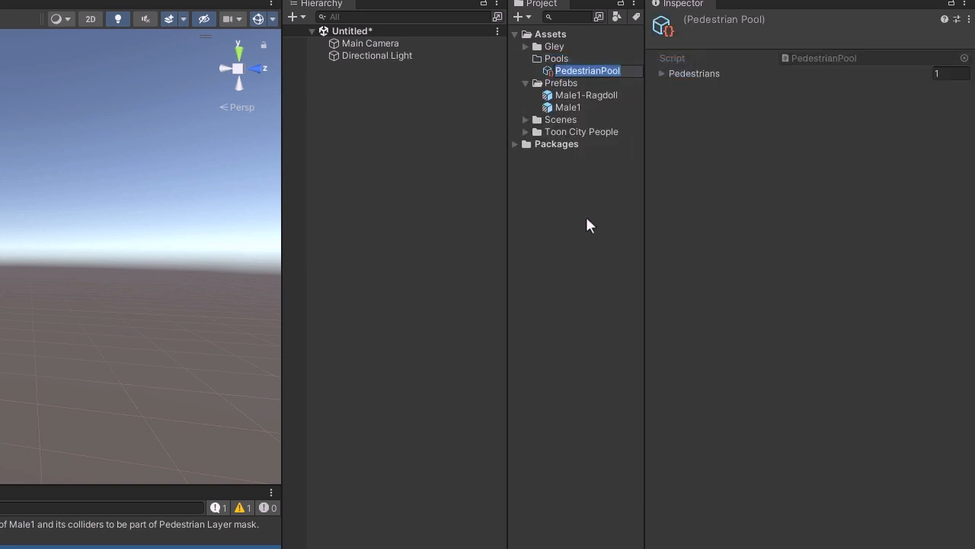
key(Return)
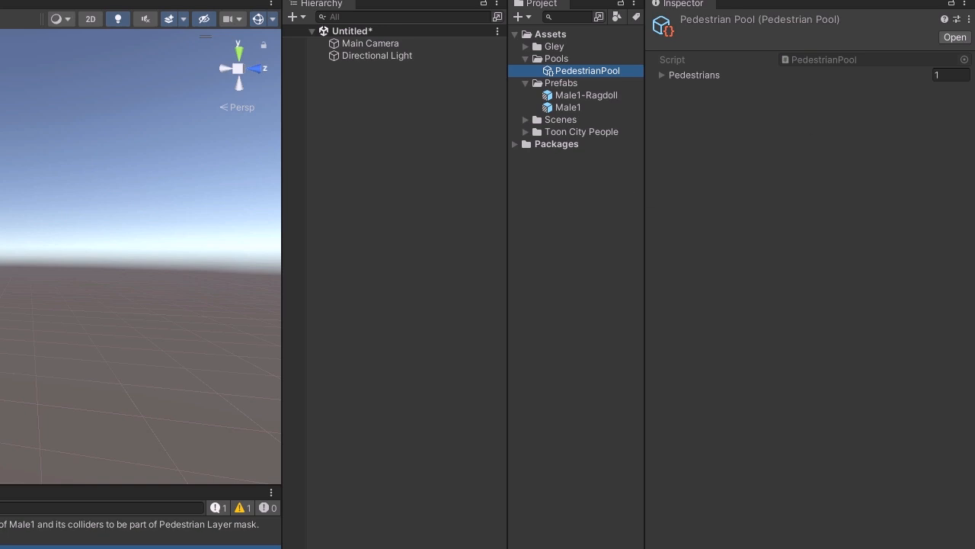
Expand the first entry of the pool's Pedestrians list and assign Male1 as its Pedestrian Prefab
click(660, 74)
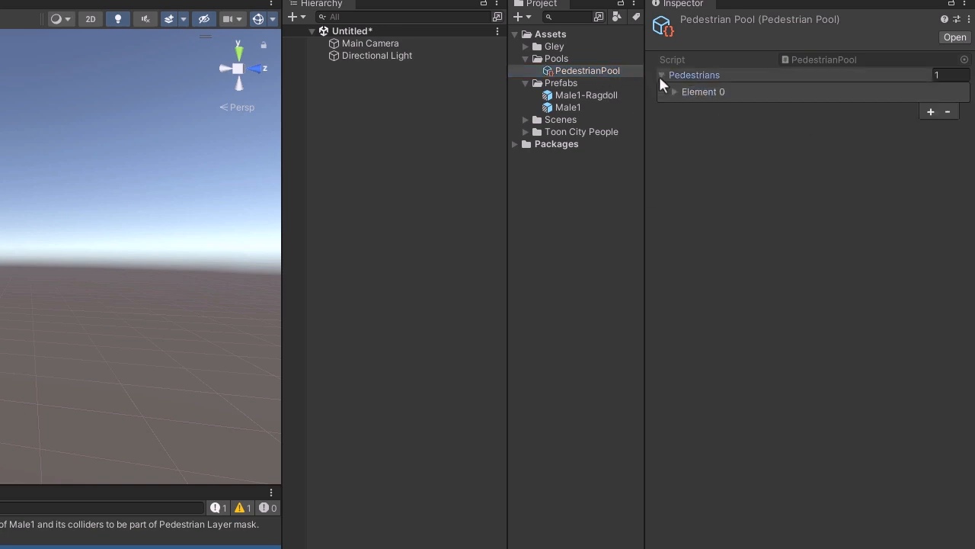
click(674, 91)
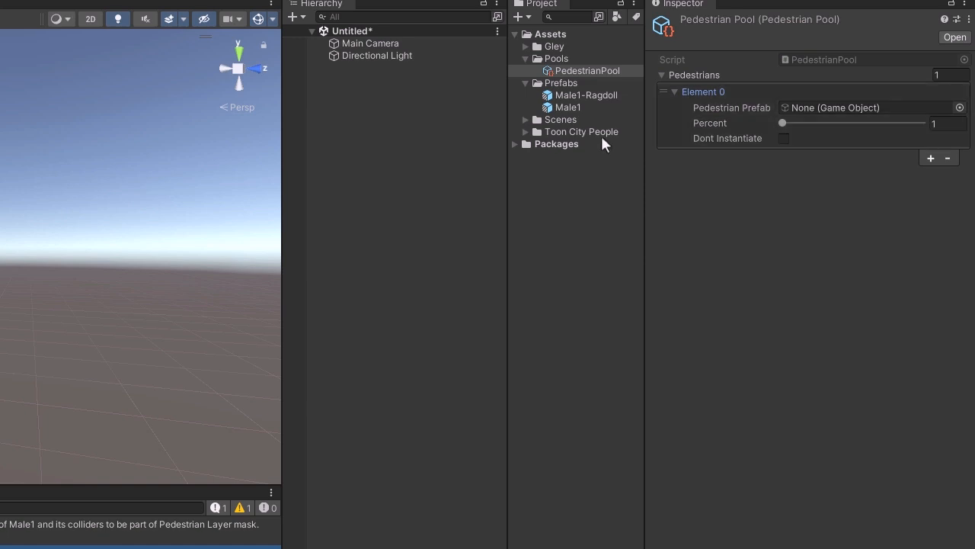
drag(567, 107, 850, 107)
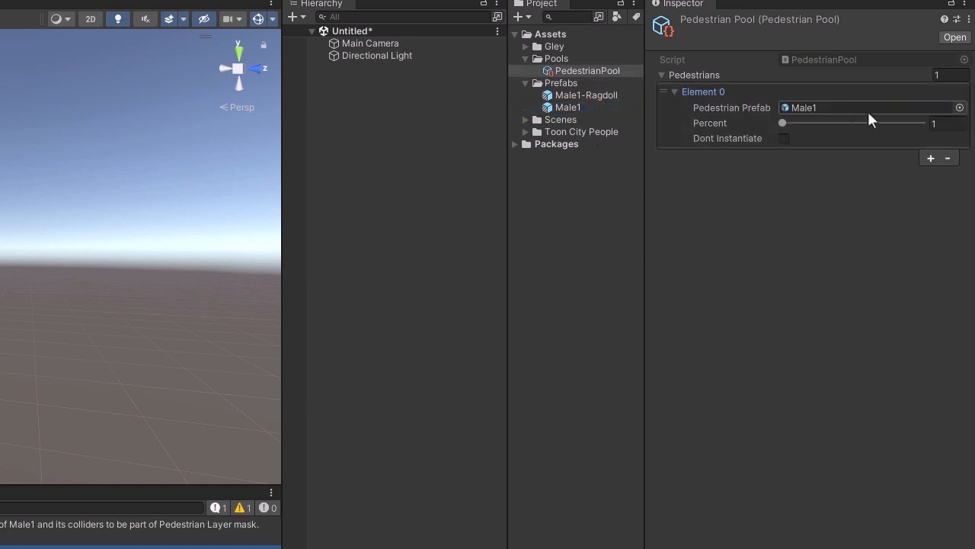
Add a second entry to the pool's Pedestrians list and assign the Gley TestPedestrian prefab to it
click(931, 159)
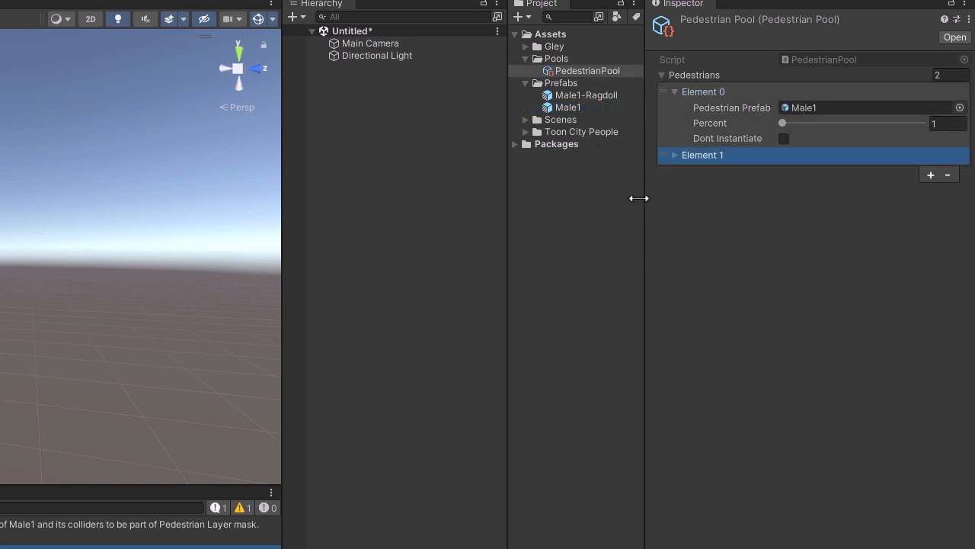
click(675, 156)
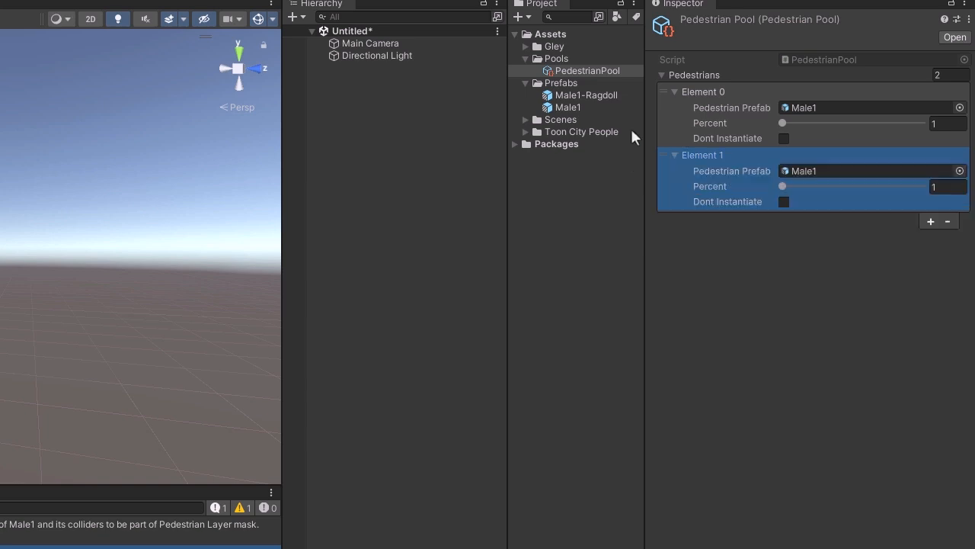
click(519, 45)
click(524, 45)
click(536, 82)
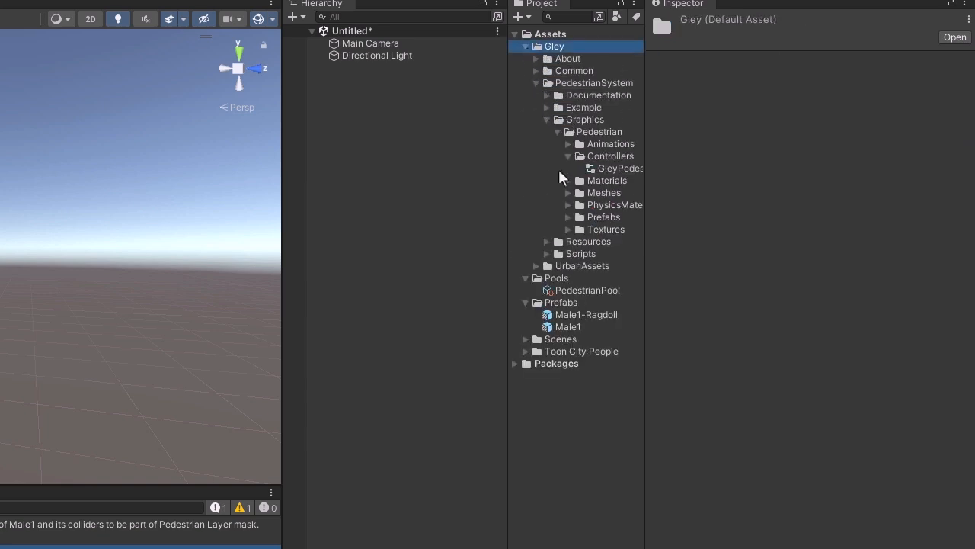
click(568, 217)
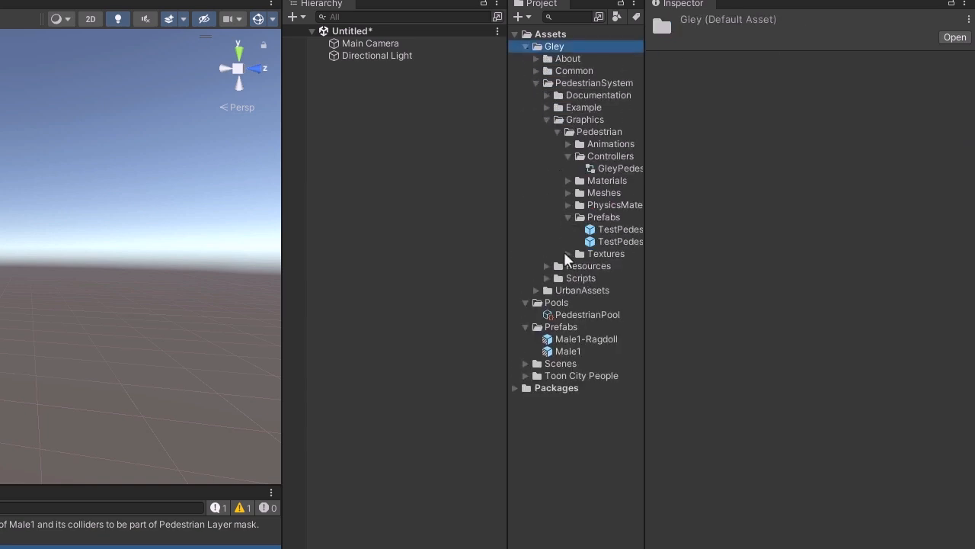
click(589, 315)
drag(509, 243, 431, 233)
drag(541, 240, 838, 177)
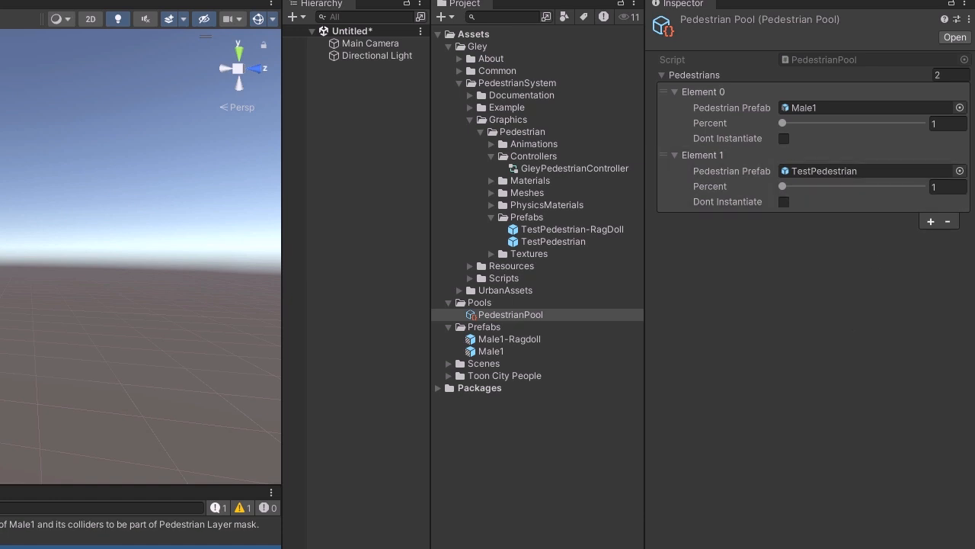
Keep Element 0's Percent at 1 and set the size of the pool's Pedestrians list to 1
drag(783, 124, 749, 127)
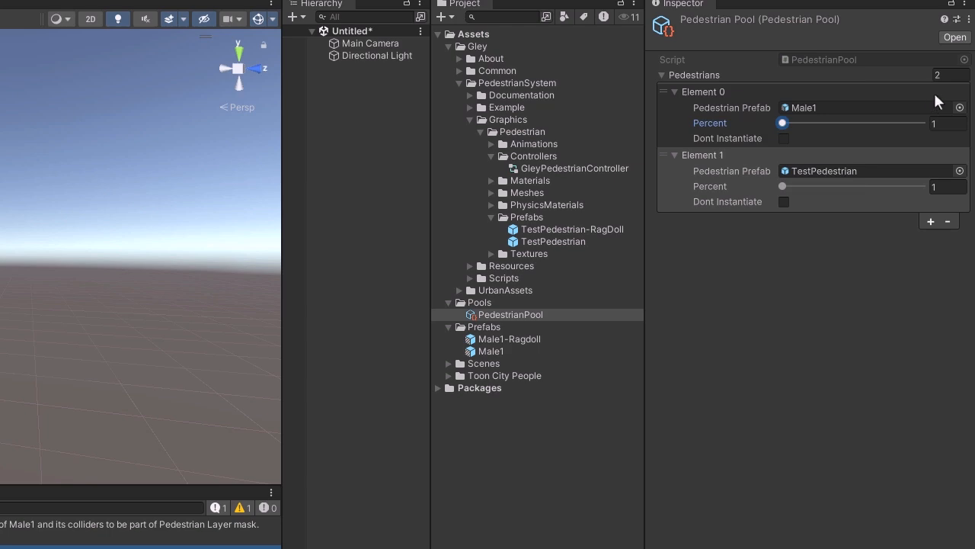
click(952, 75)
text(1)
key(Return)
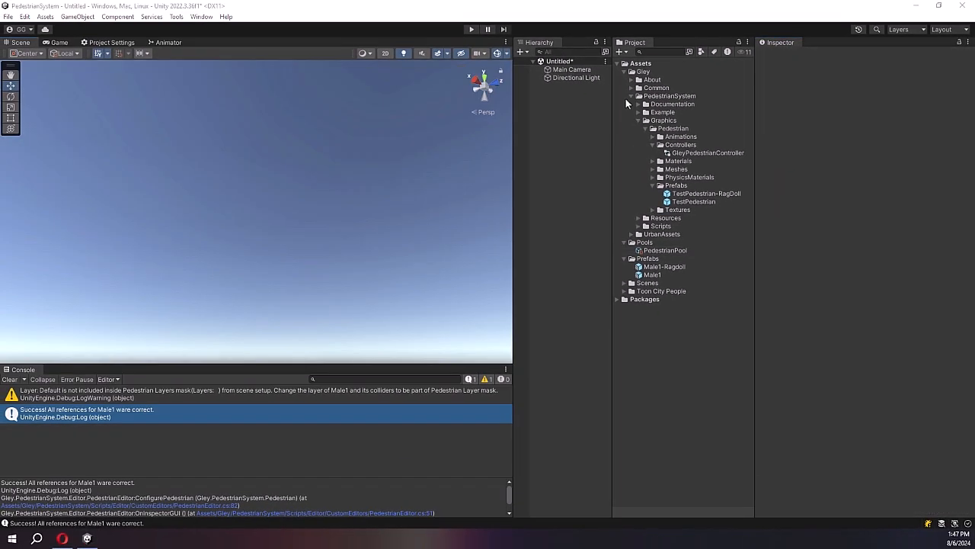
Create a scene named PedestrianTest in the Scenes folder and open it
click(625, 72)
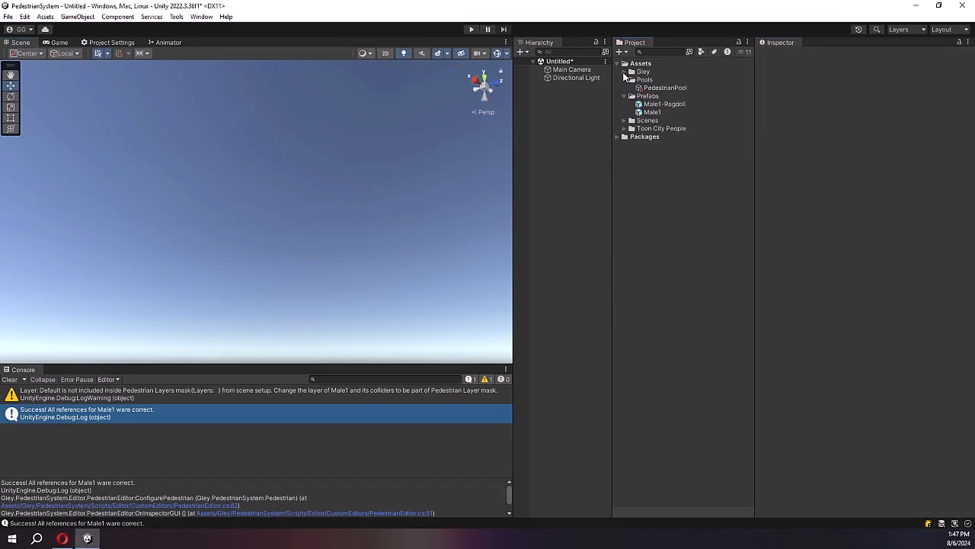
click(624, 120)
right_click(652, 122)
mouse_move(725, 127)
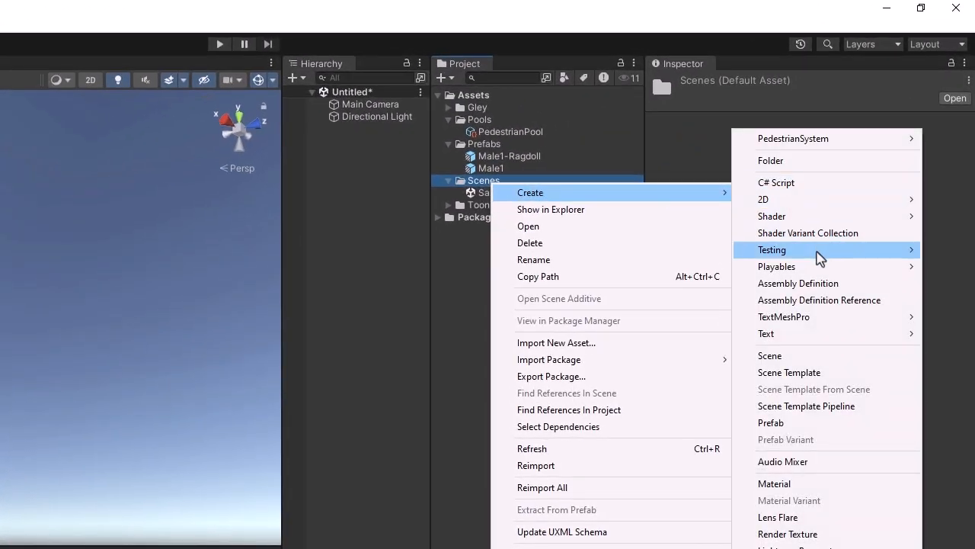
click(818, 355)
text(Ped)
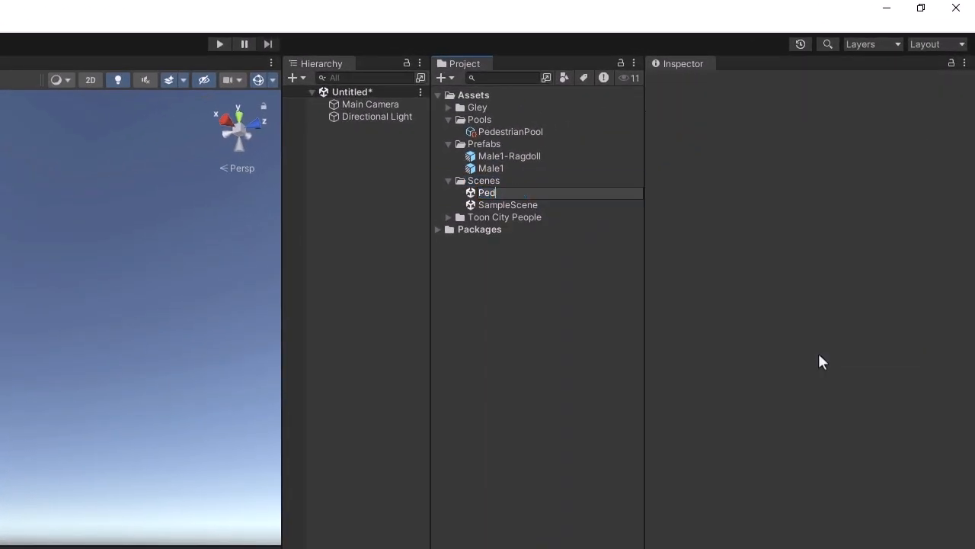
text(estrianTest)
key(Return)
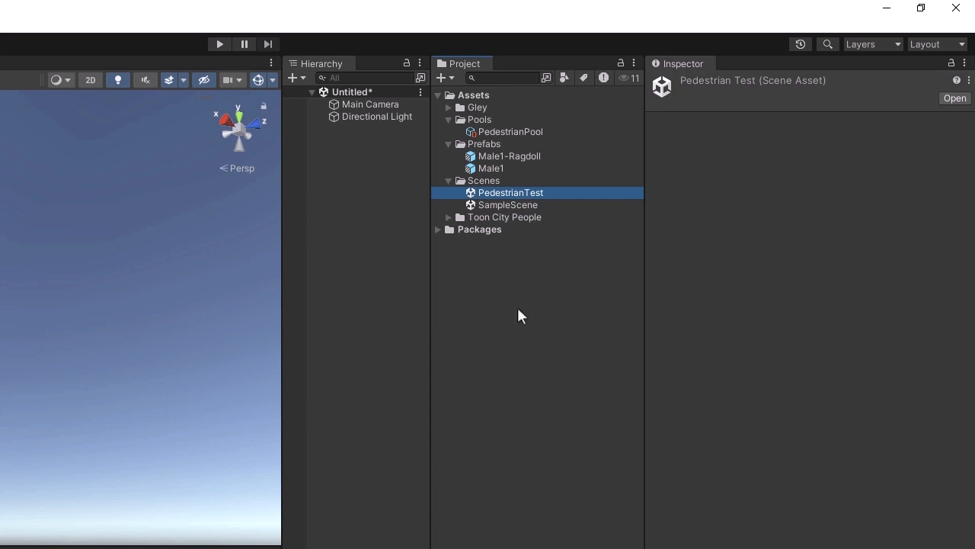
double_click(492, 196)
click(291, 438)
Add a 3D plane to the PedestrianTest scene and set its position to 0, 0, 0
right_click(355, 184)
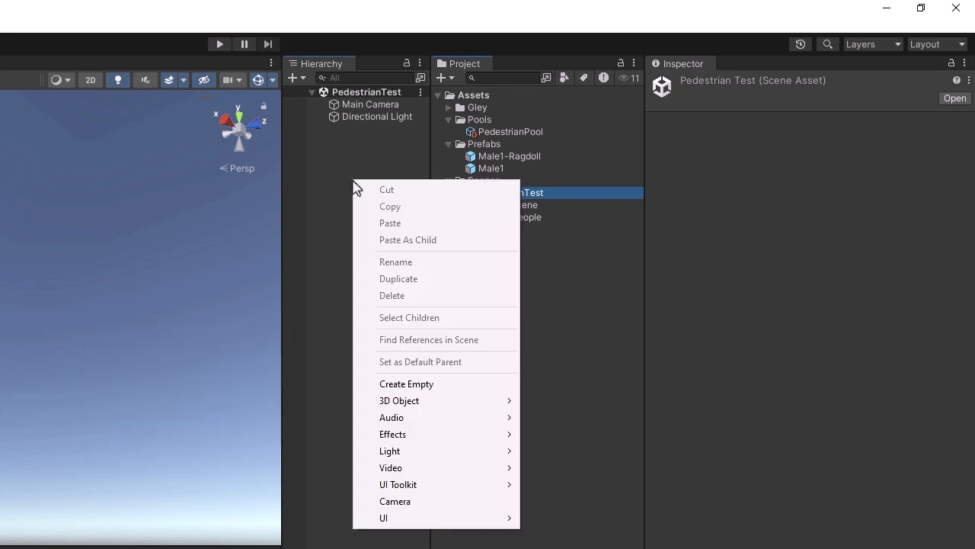
mouse_move(434, 406)
click(602, 467)
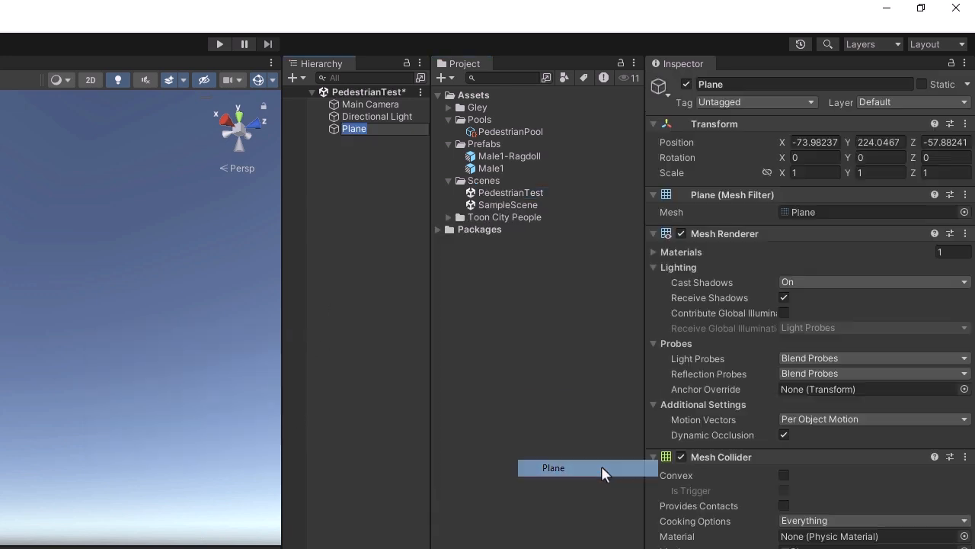
click(815, 143)
text(0)
key(Tab)
text(0)
key(Tab)
text(0)
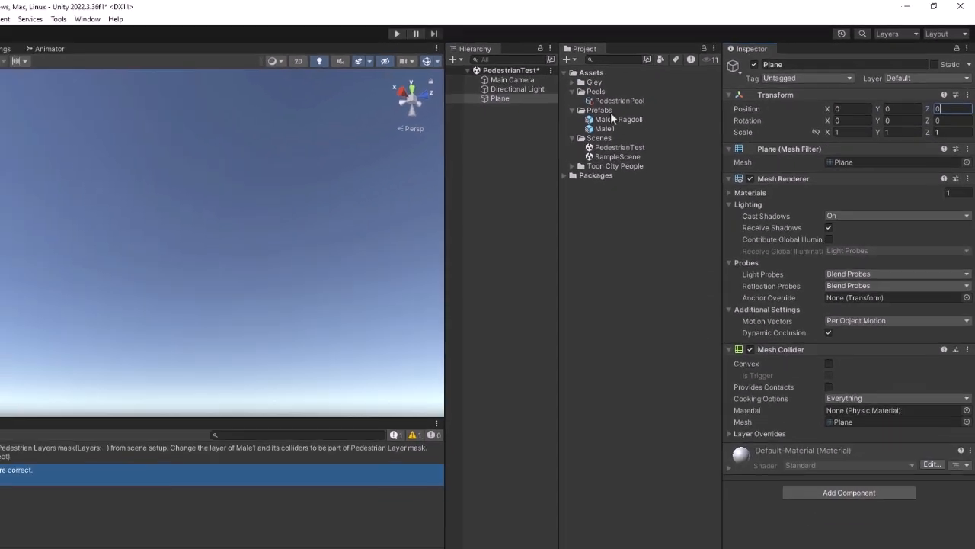
Set the plane's scale to 10 in X and Z
click(351, 130)
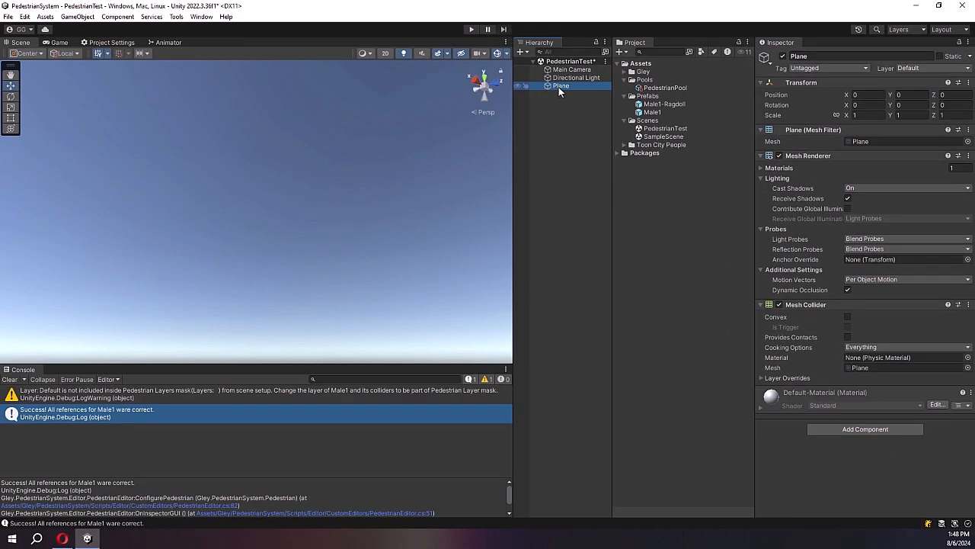
double_click(558, 86)
right_drag(381, 198, 387, 294)
middle_drag(387, 294, 392, 230)
click(857, 115)
text(10)
click(944, 115)
text(0)
scroll(381, 182, down, 5)
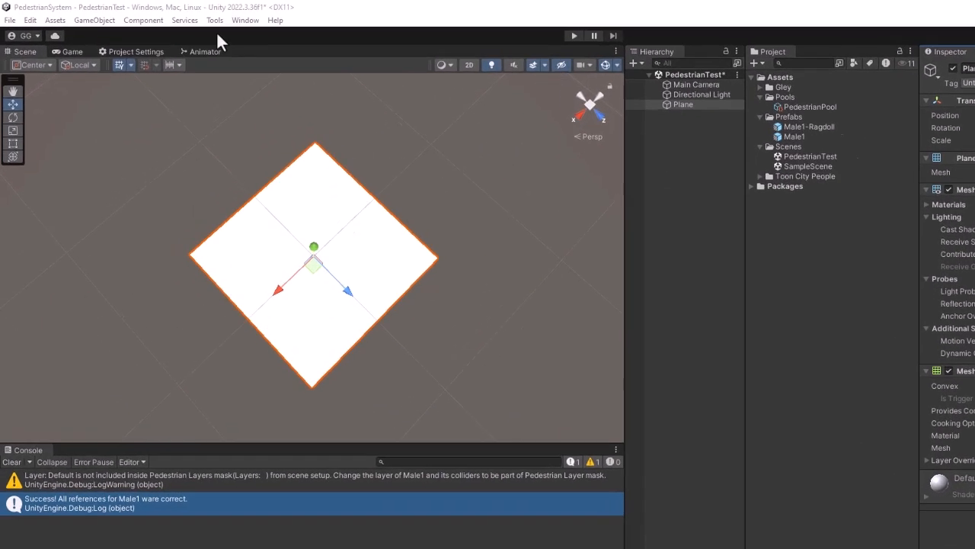
Open the Gley Pedestrian System settings docked beside the Scene view and go to the scene's Layer Setup
click(174, 16)
mouse_move(301, 46)
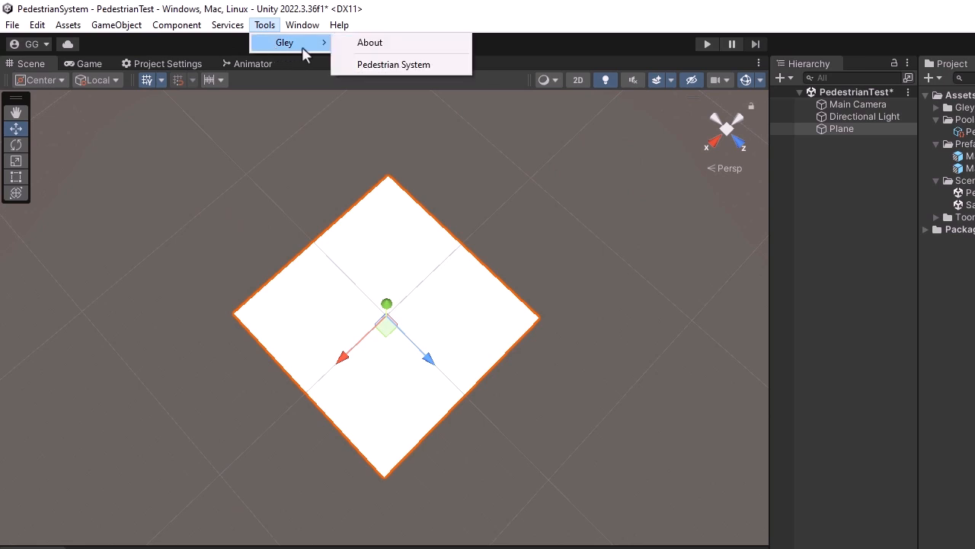
click(377, 64)
drag(379, 127, 664, 266)
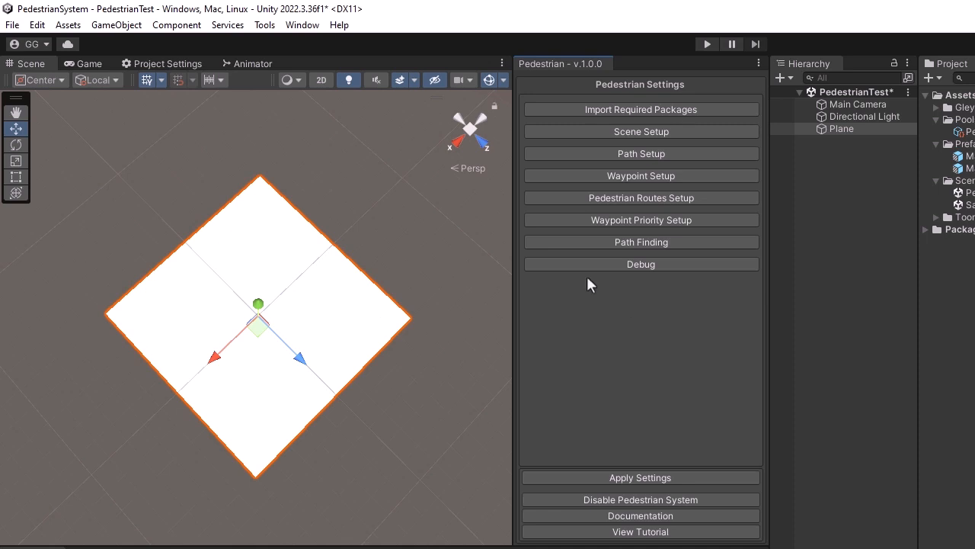
click(645, 131)
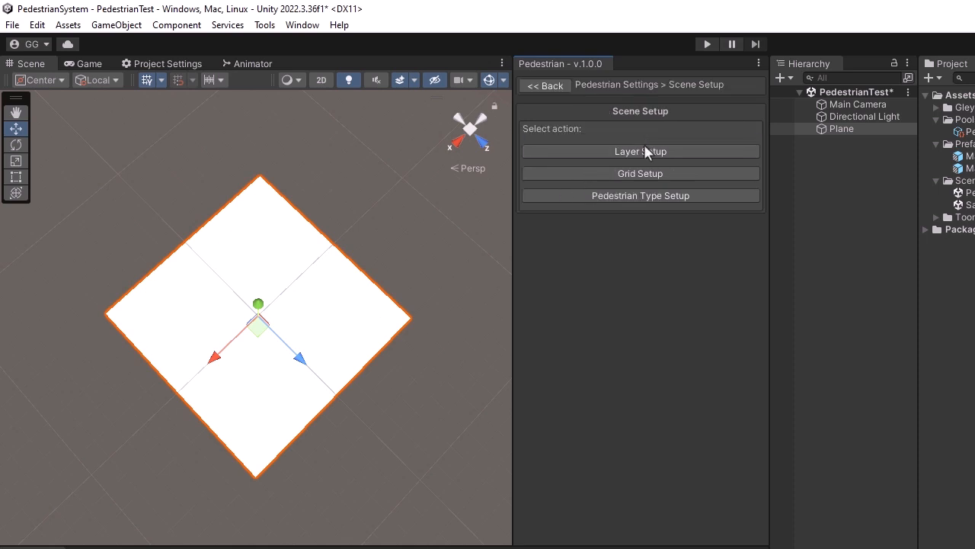
click(641, 151)
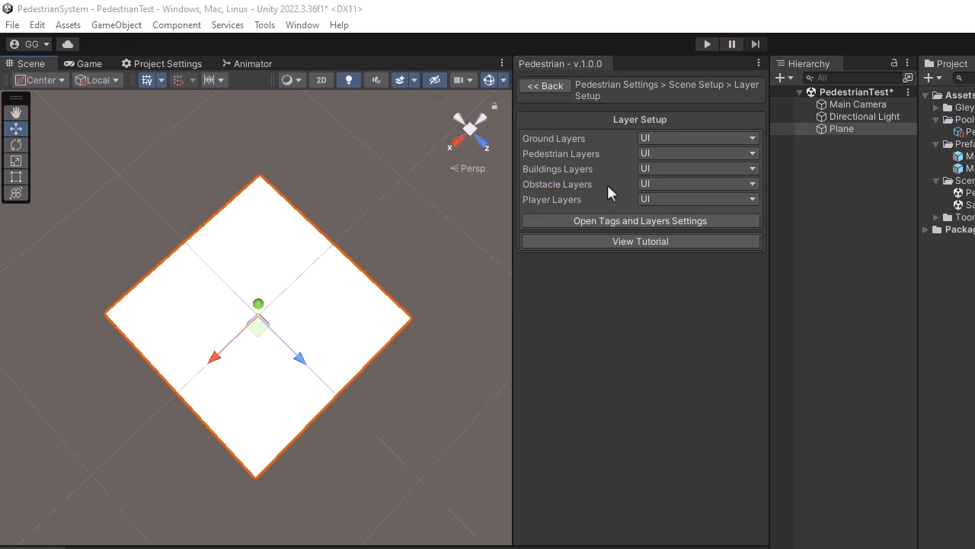
Name the project's user layers: 3 Road, 6 Pedestrians, 7 Static Objects, 8 Dynamic Objects and 9 Player
click(621, 222)
click(151, 148)
click(383, 217)
text(Road)
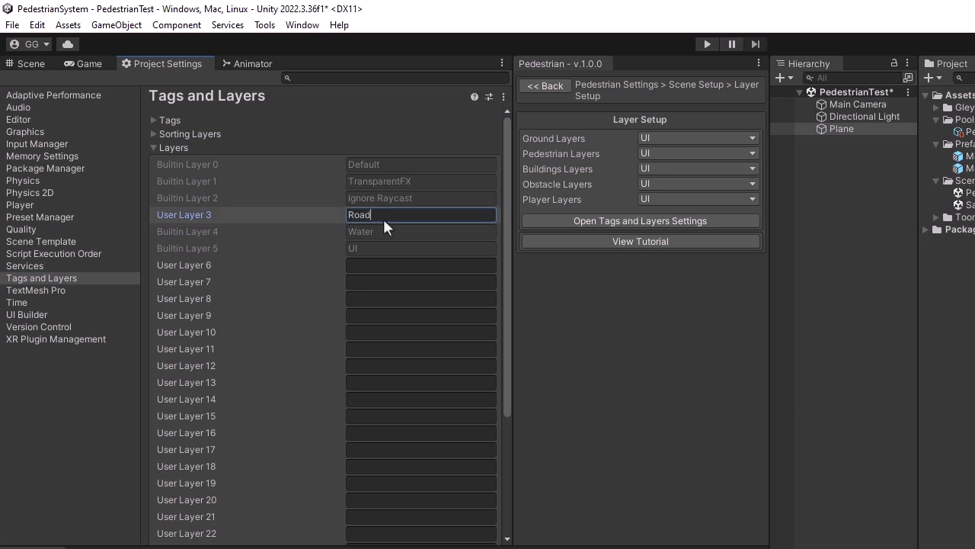
click(376, 265)
text(Pedestrians)
key(Tab)
text(Static Objects)
key(Tab)
text(Dynamic Objects)
key(Tab)
text(Player)
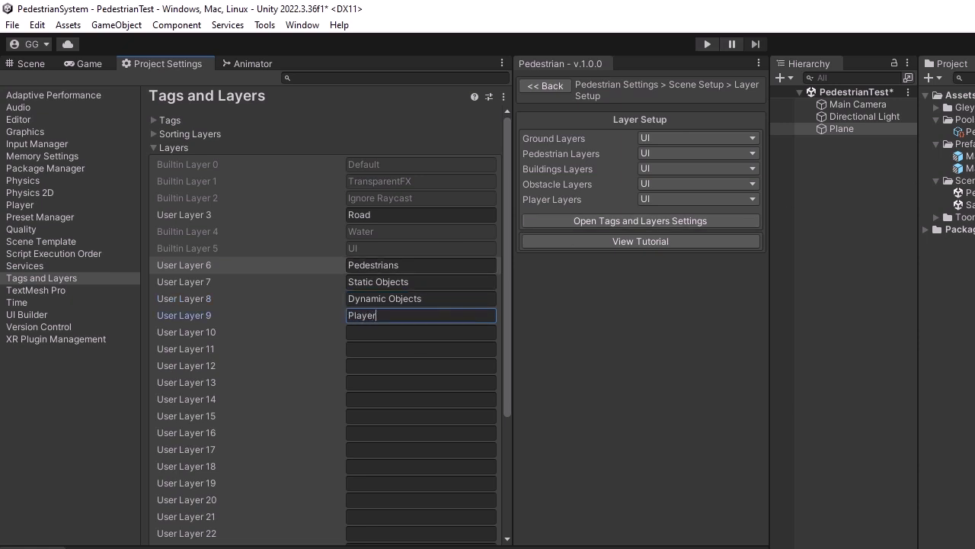
Reopen the pedestrian Layer Setup and set Ground Layers to Road and Pedestrian Layers to Pedestrians only
click(536, 86)
click(534, 84)
click(629, 131)
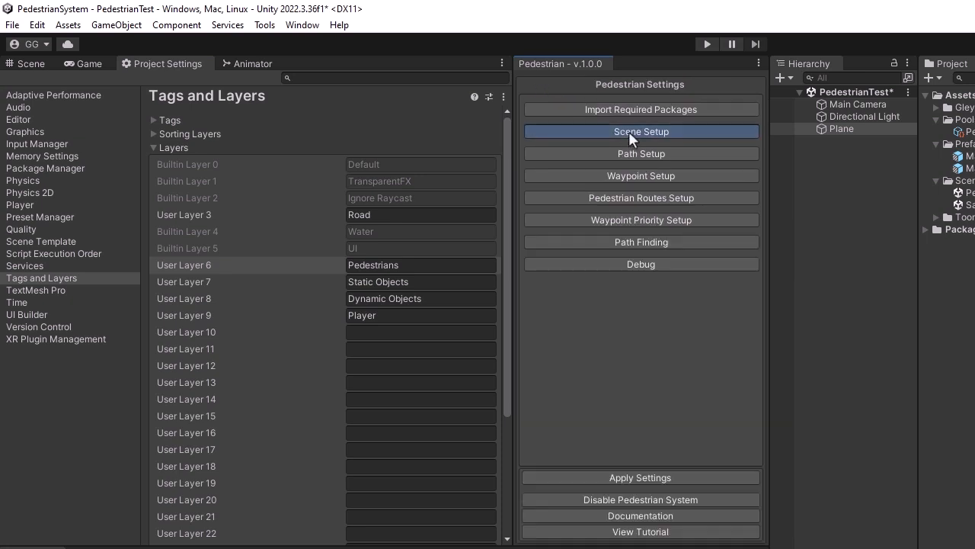
click(624, 151)
click(662, 138)
click(685, 229)
click(678, 258)
key(Escape)
click(679, 152)
click(689, 274)
click(697, 292)
key(Escape)
Set Buildings Layers to Static Objects, Obstacle Layers to Dynamic Objects and Player Layers to Player
click(667, 168)
click(679, 289)
click(681, 320)
key(Escape)
click(672, 184)
click(664, 304)
click(686, 351)
key(Escape)
click(678, 199)
click(667, 320)
click(657, 380)
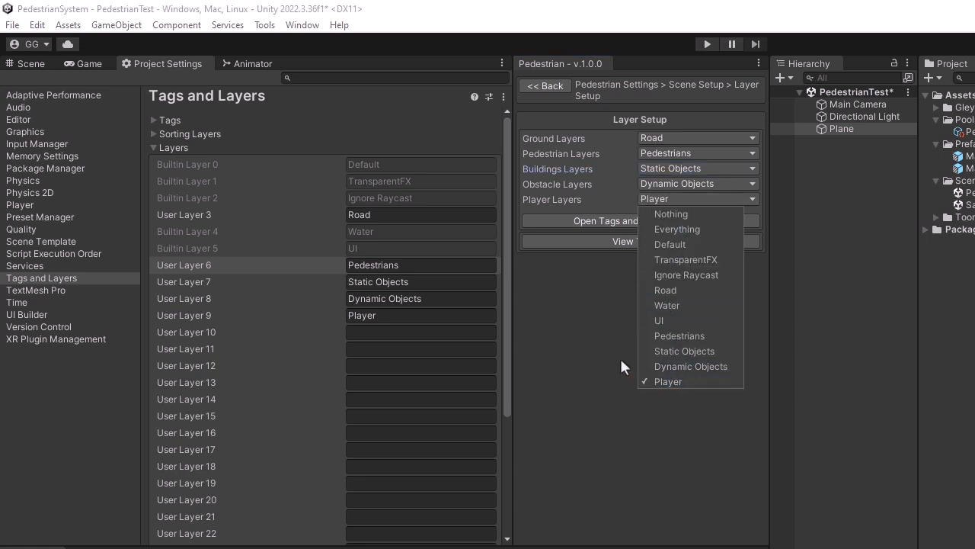
key(Escape)
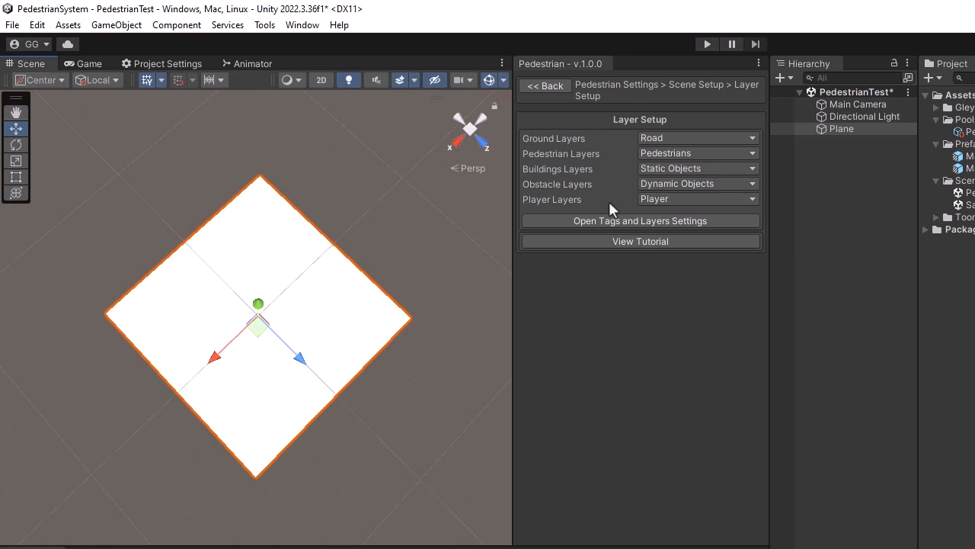
Open the scene's Grid Setup, regenerate the grid with a cell size of 5 and turn on the grid view
click(546, 86)
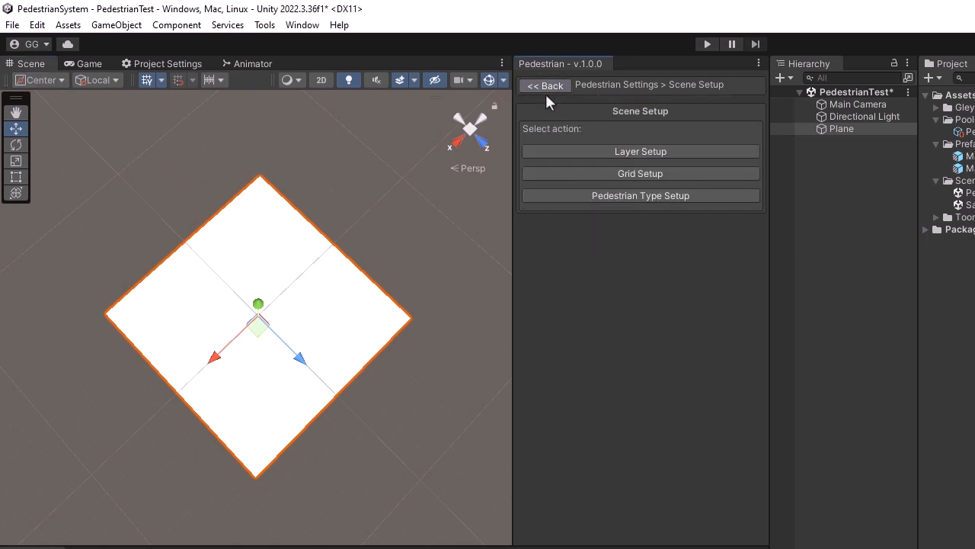
click(541, 85)
click(625, 134)
click(627, 173)
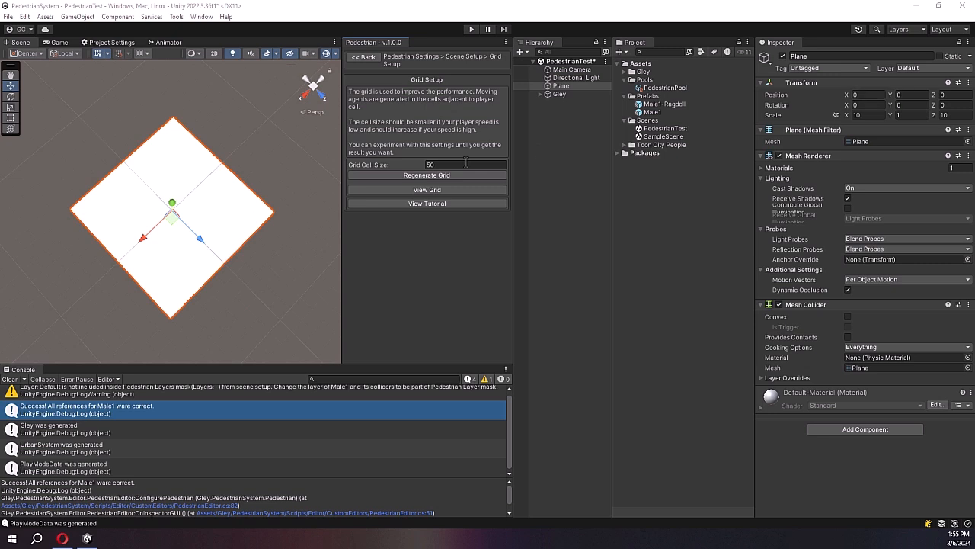
click(442, 165)
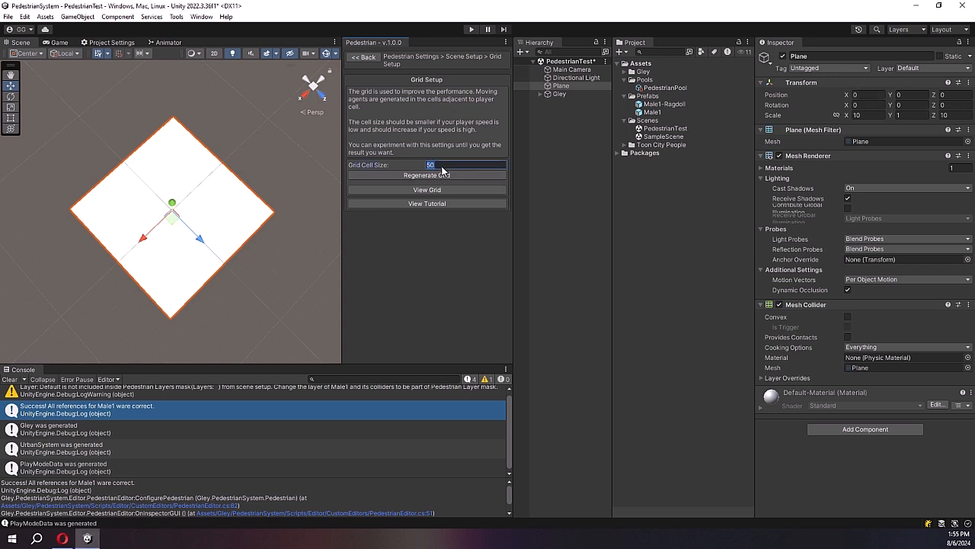
text(5)
click(431, 177)
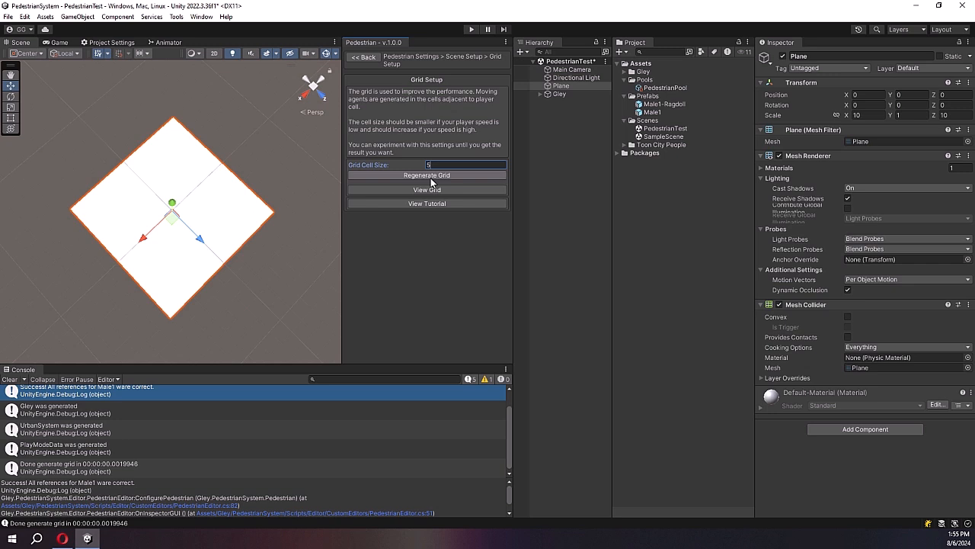
click(427, 190)
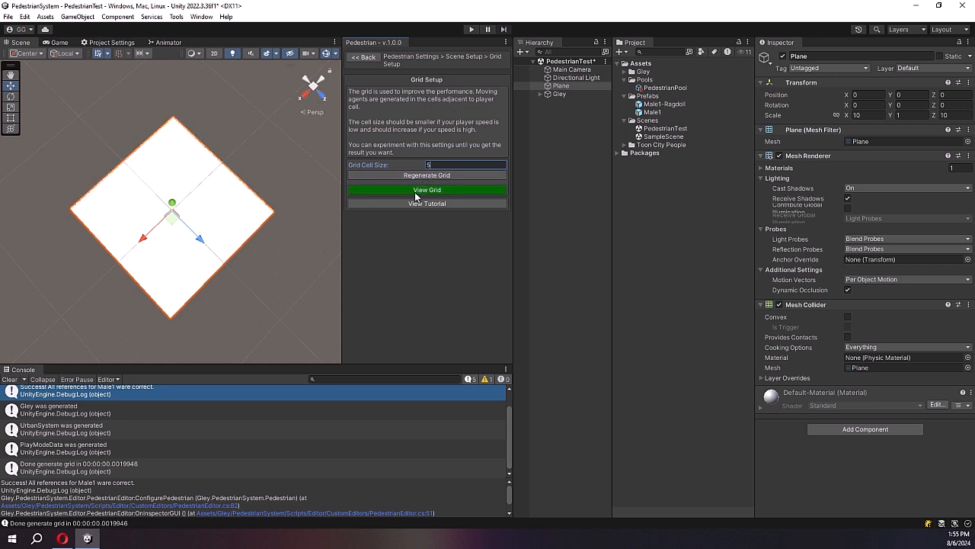
key(f)
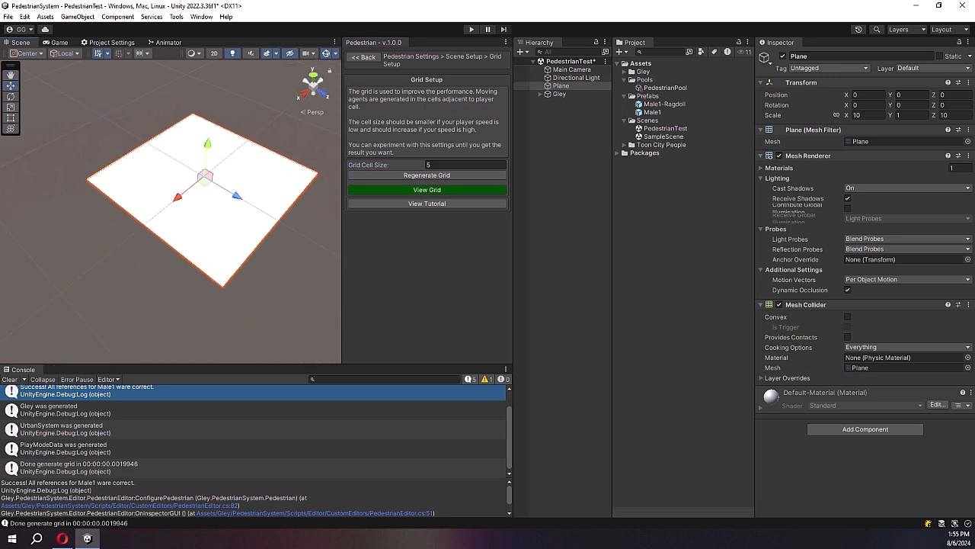
Create a new material in the Assets folder
click(760, 408)
right_click(640, 65)
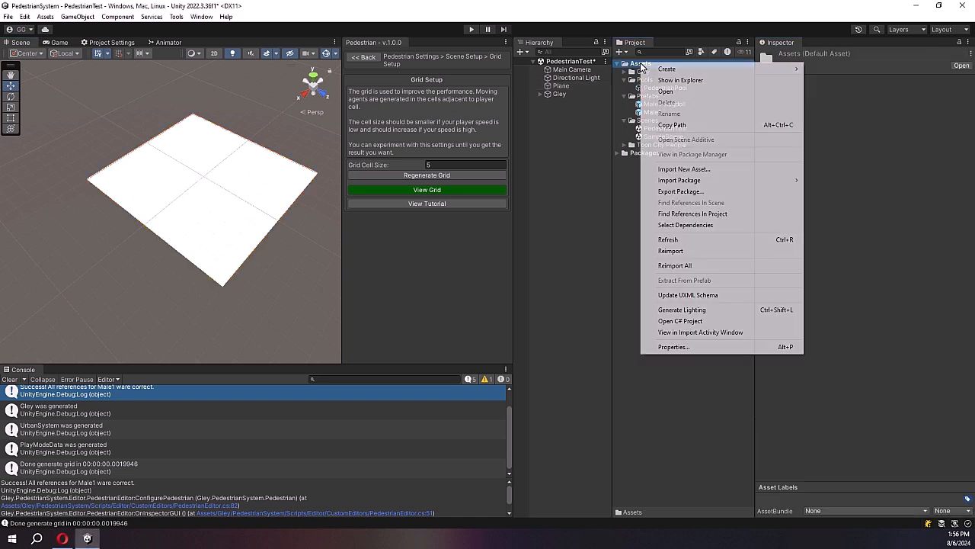
mouse_move(667, 69)
click(852, 297)
Create a folder named Materials in Assets and move the new material into it
click(662, 206)
right_click(661, 206)
mouse_move(670, 211)
click(878, 110)
text(Materials)
key(Return)
drag(651, 162, 655, 81)
click(624, 80)
Set the new material's albedo color to red and assign the material to the Plane's mesh renderer
click(660, 87)
click(893, 101)
click(938, 159)
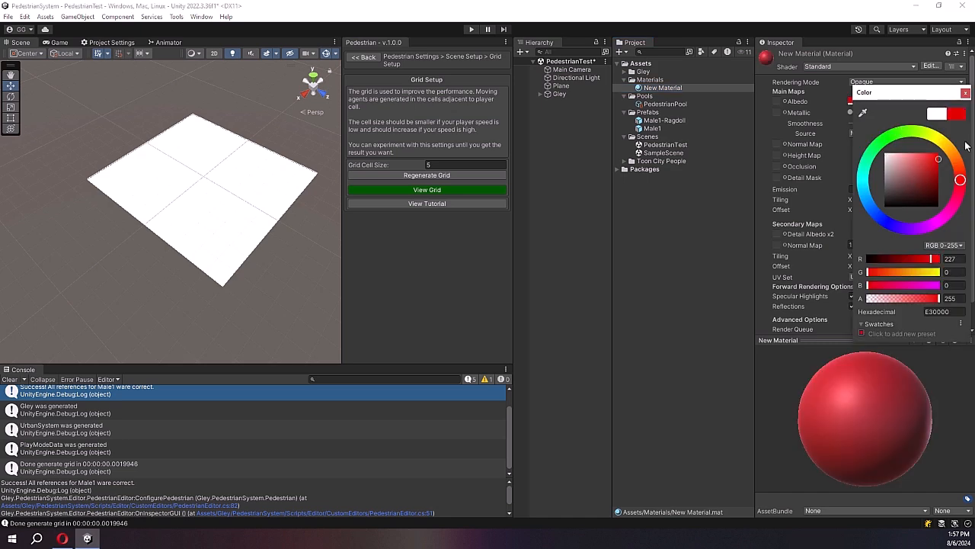
click(561, 85)
drag(659, 88, 865, 185)
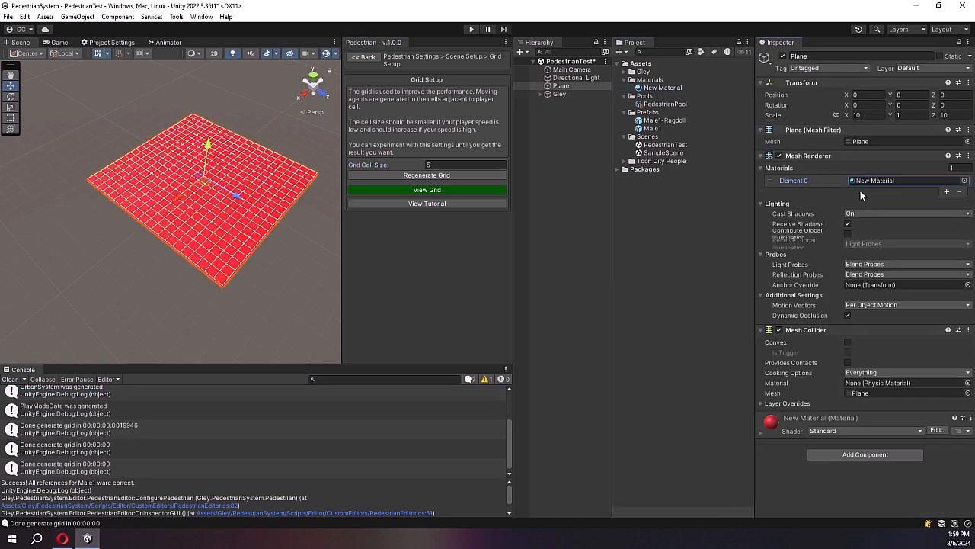
Try a grid cell size of 50 and regenerate the grid
click(449, 164)
text(0)
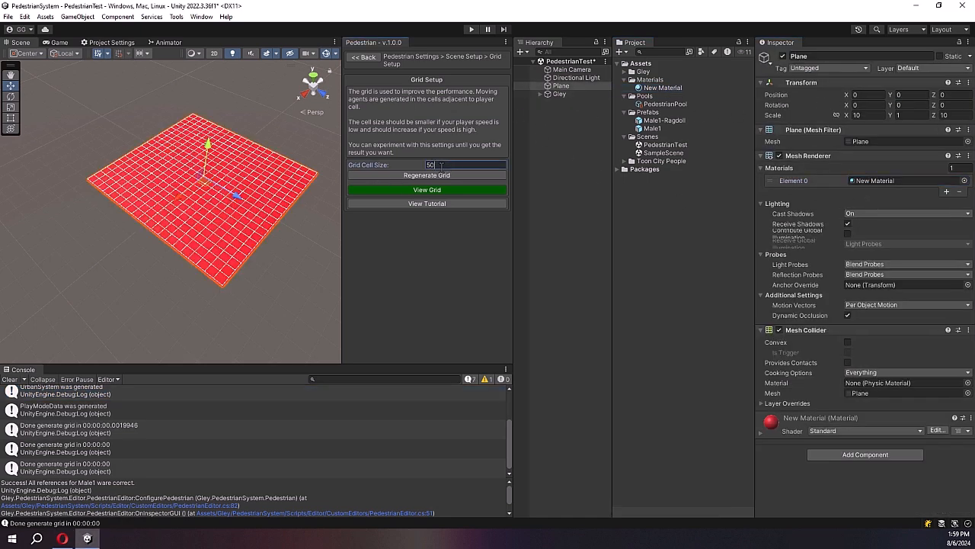
click(427, 176)
Set the grid cell size to 10, regenerate the grid and return to the main Pedestrian Settings page
drag(438, 164, 401, 168)
text(10)
click(408, 178)
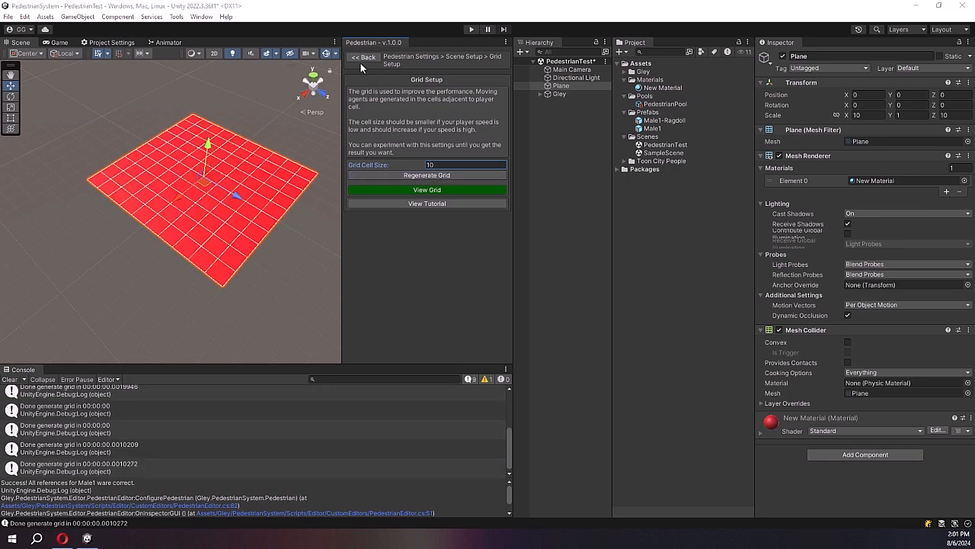
click(361, 57)
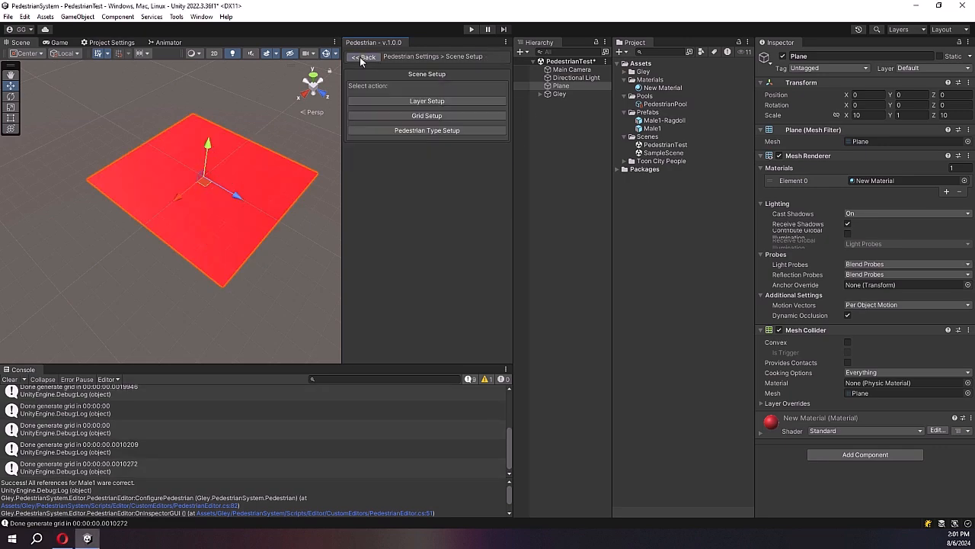
click(361, 58)
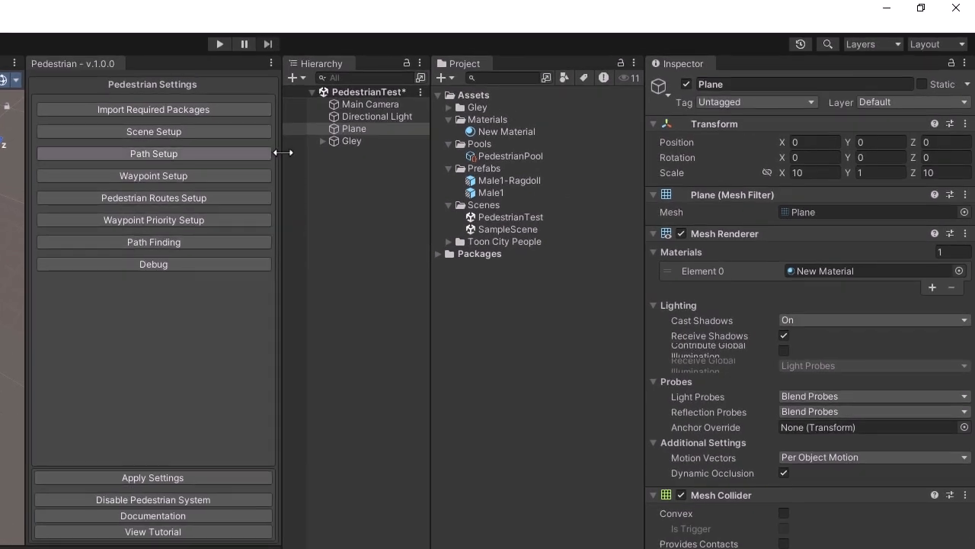
Put the Plane on the Road layer
click(391, 121)
click(889, 105)
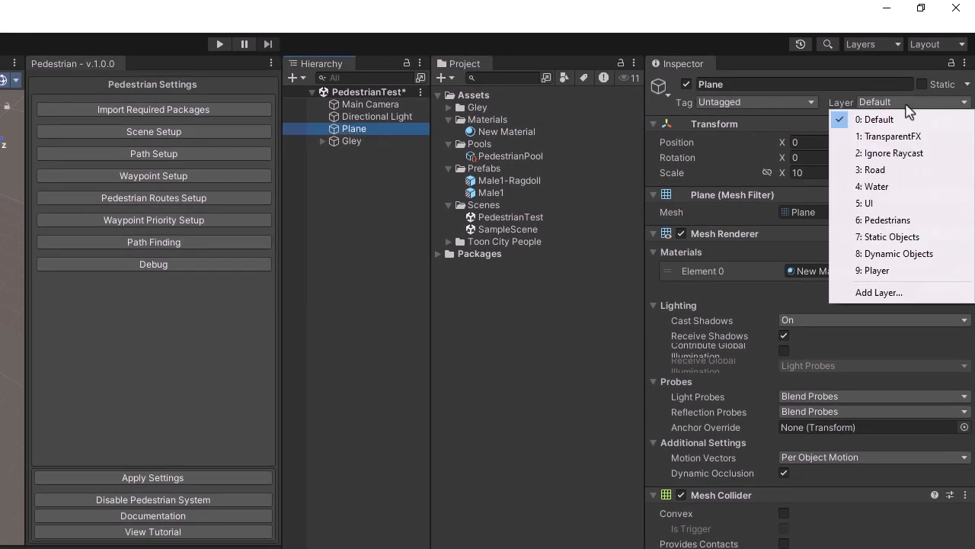
click(904, 173)
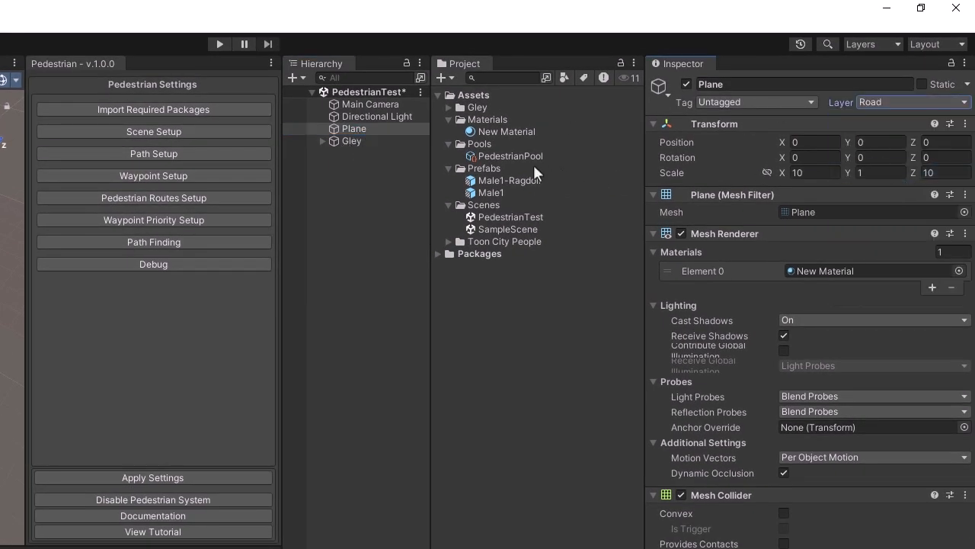
Open the Male1 prefab and set its layer to Pedestrians, including all child objects
double_click(491, 194)
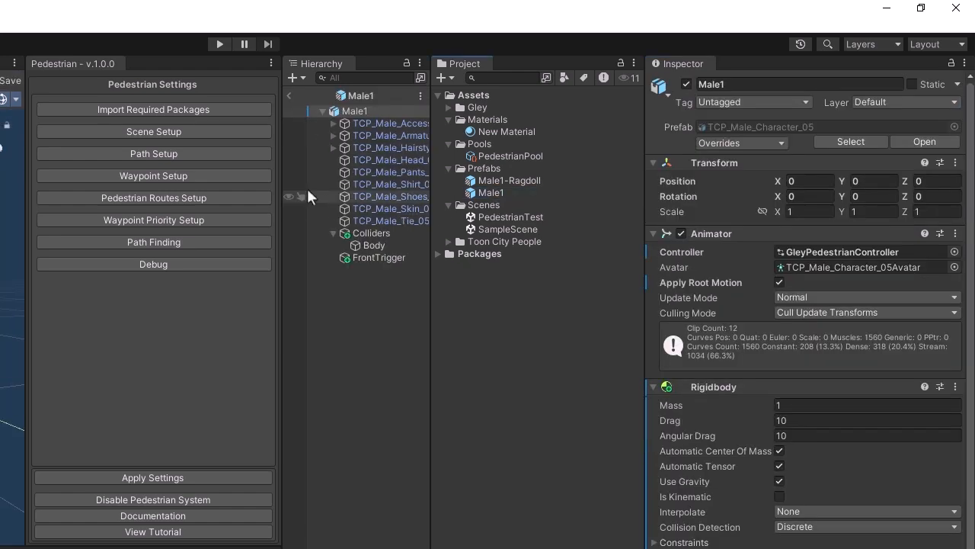
click(893, 105)
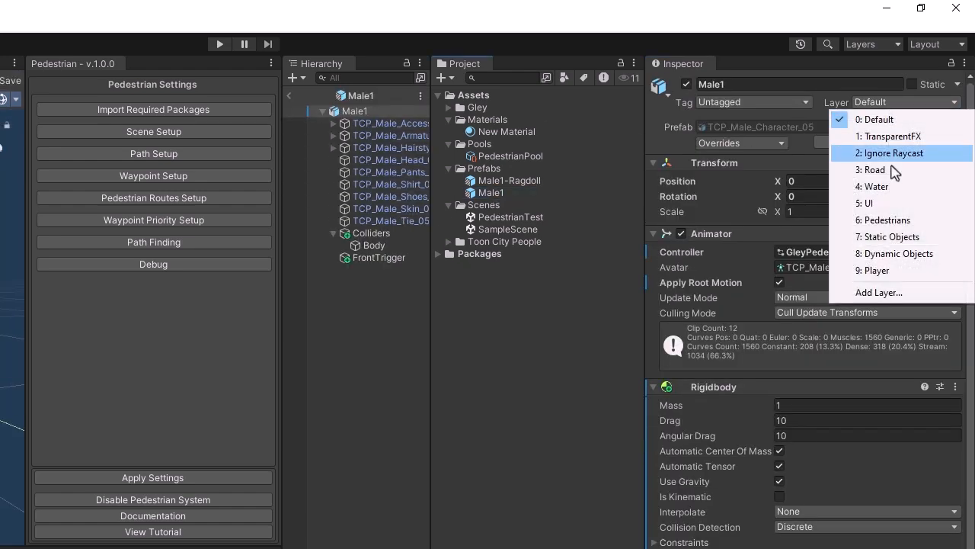
click(930, 221)
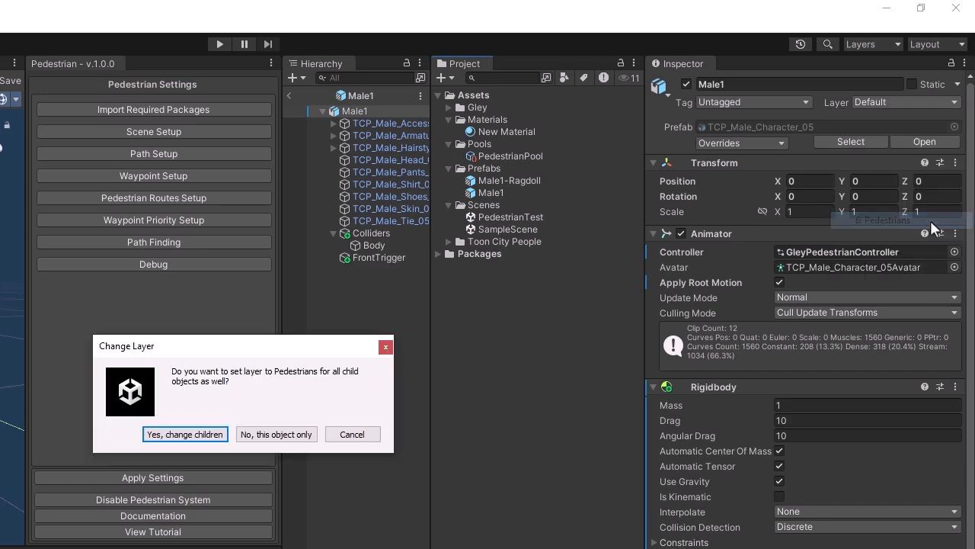
click(185, 433)
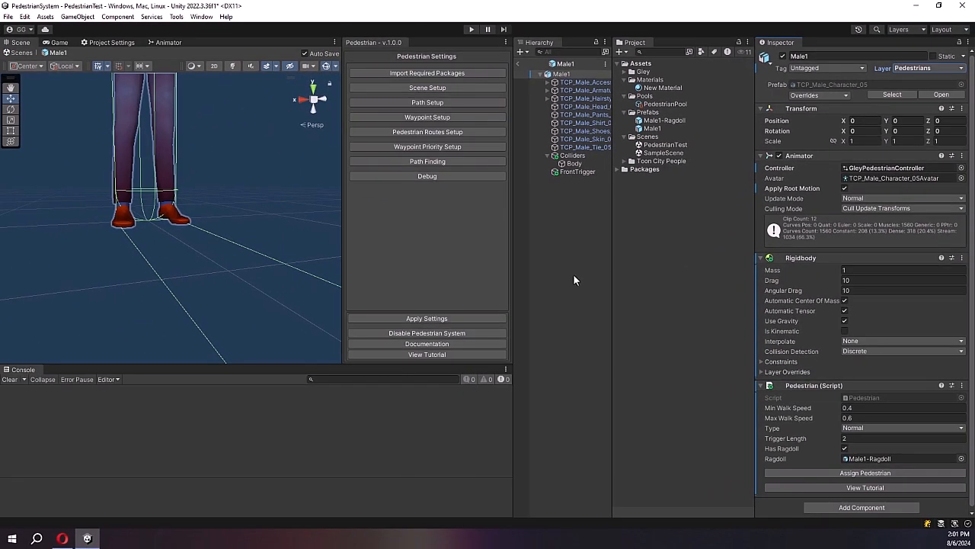
Run Assign Pedestrian again on Male1, leave the prefab and save the PedestrianTest scene
click(861, 472)
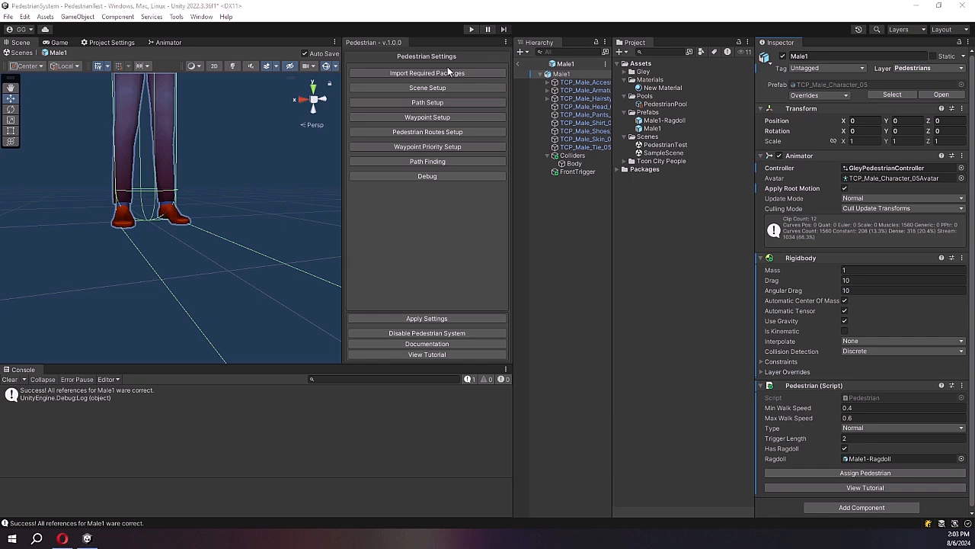
click(519, 65)
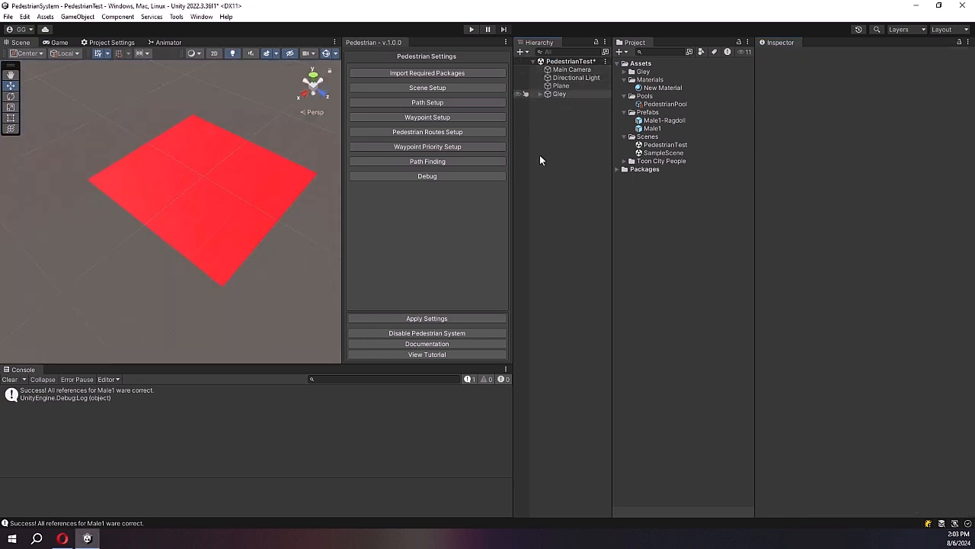
key(ctrl+s)
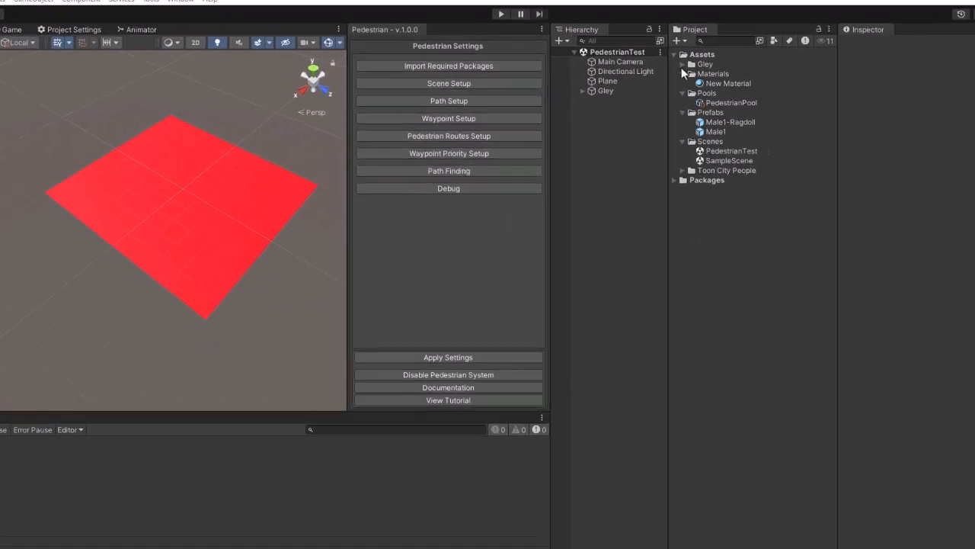
Add the Intersection4Roads prefab from Gley's UrbanAssets road prefabs to the PedestrianTest scene
click(683, 65)
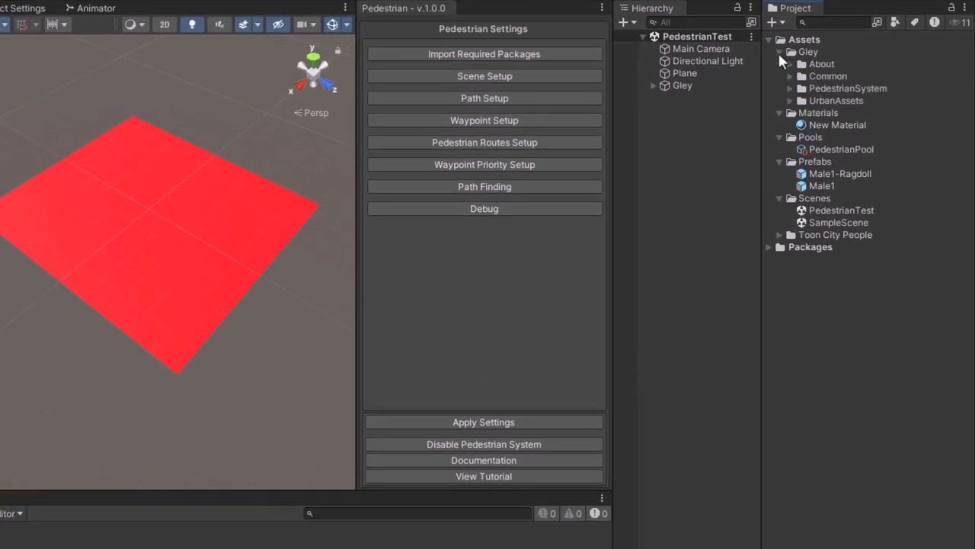
click(790, 101)
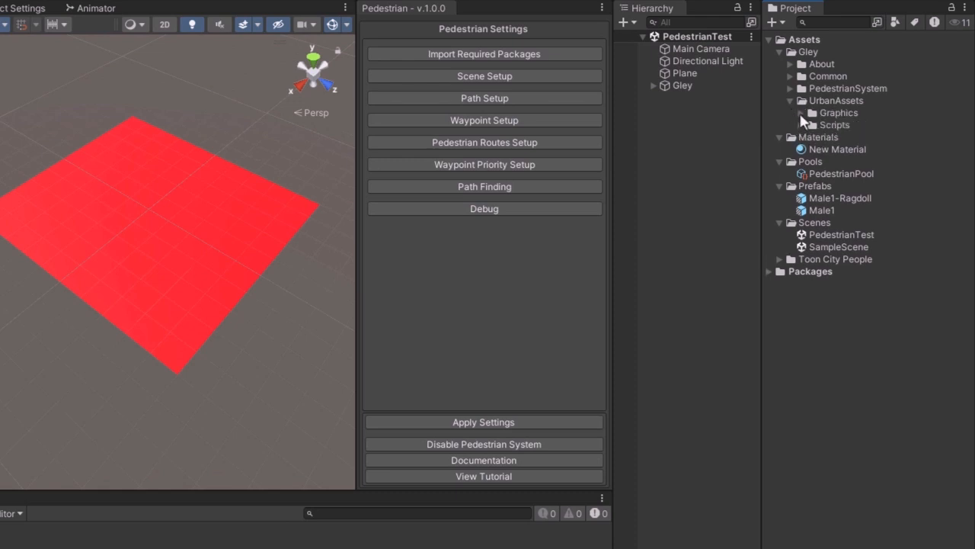
click(801, 113)
click(812, 125)
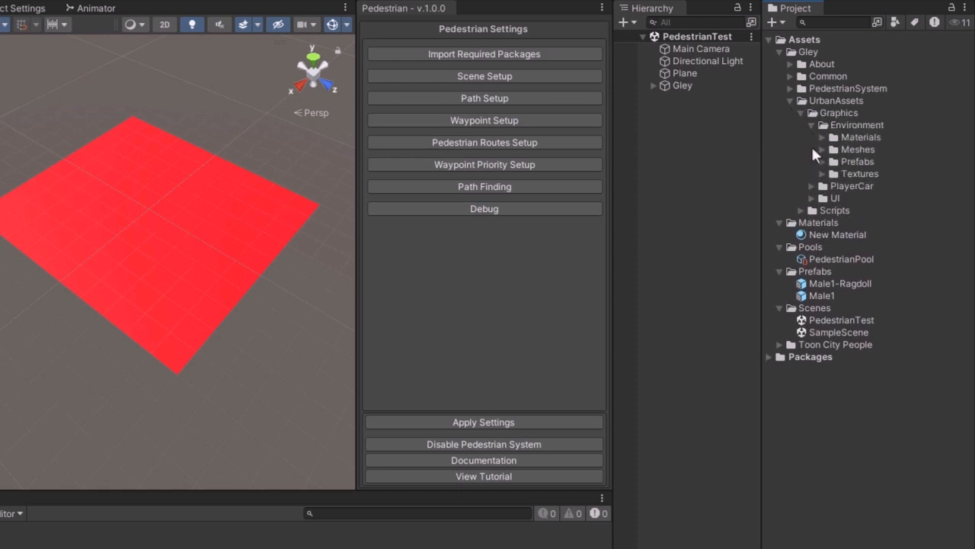
click(822, 162)
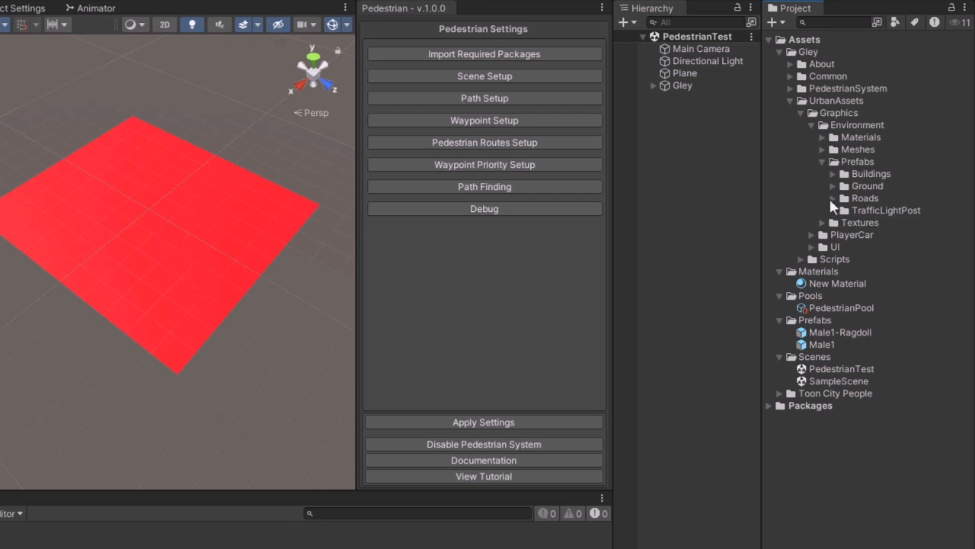
click(833, 199)
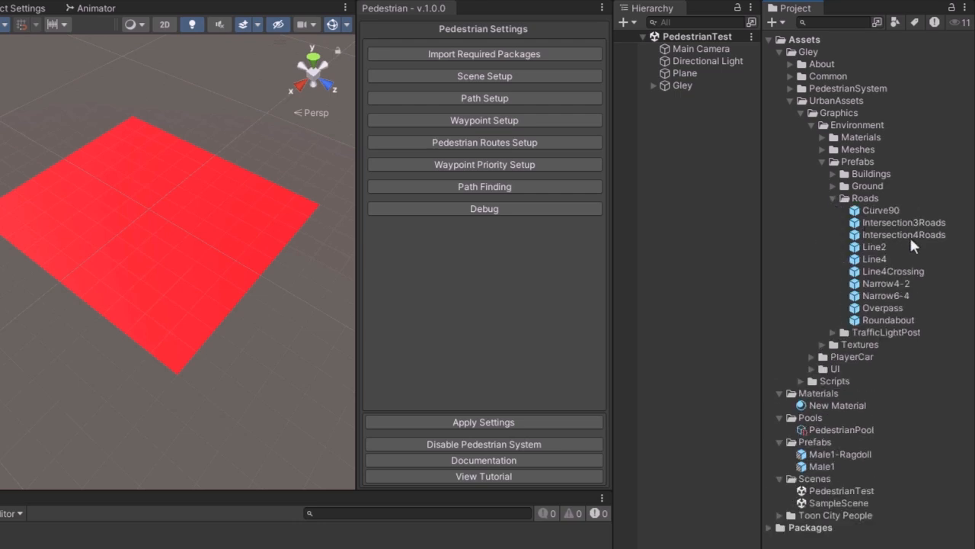
drag(910, 235, 677, 139)
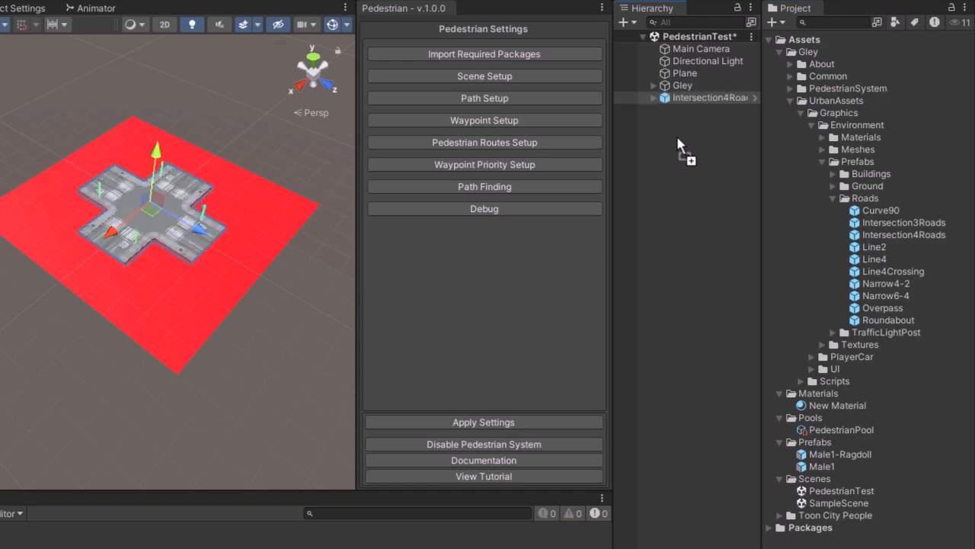
key(w)
right_drag(109, 225, 144, 323)
scroll(144, 322, down, 3)
middle_drag(197, 229, 124, 182)
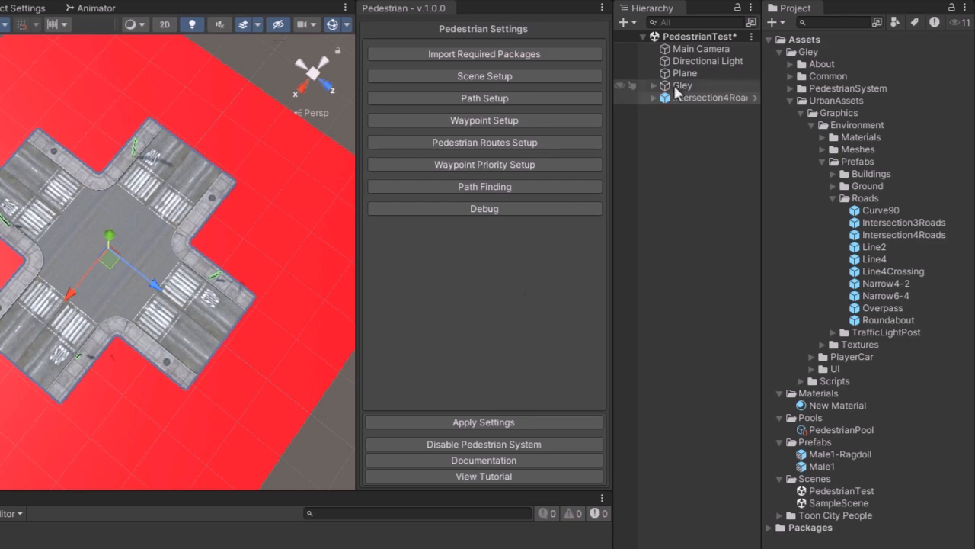
click(780, 52)
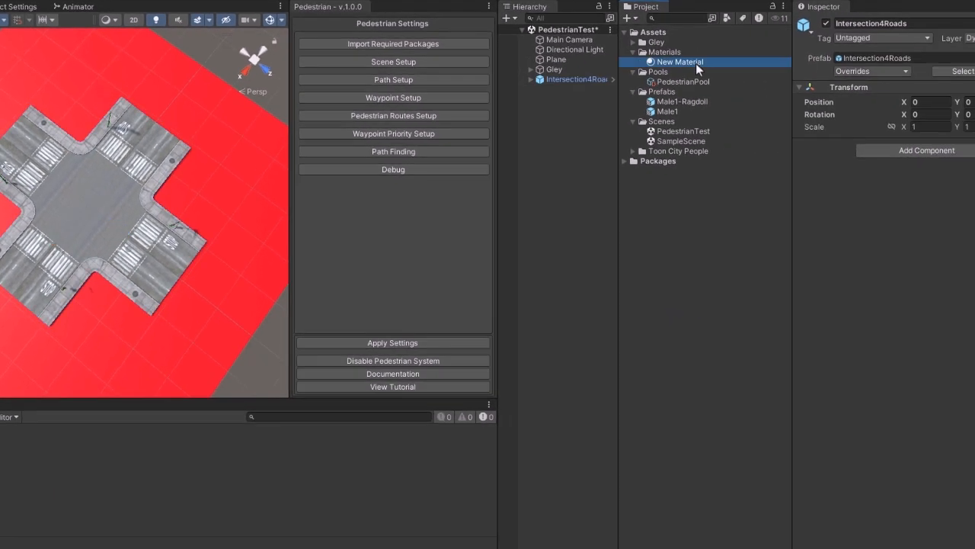
Change the ground material's albedo color to medium grey, 6F6F6F
click(837, 76)
click(954, 74)
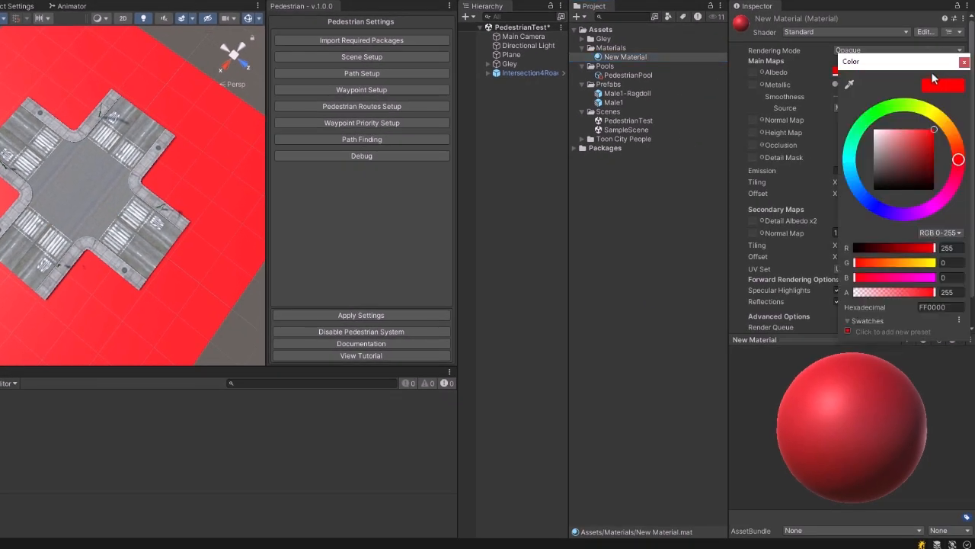
click(874, 148)
drag(874, 147, 873, 163)
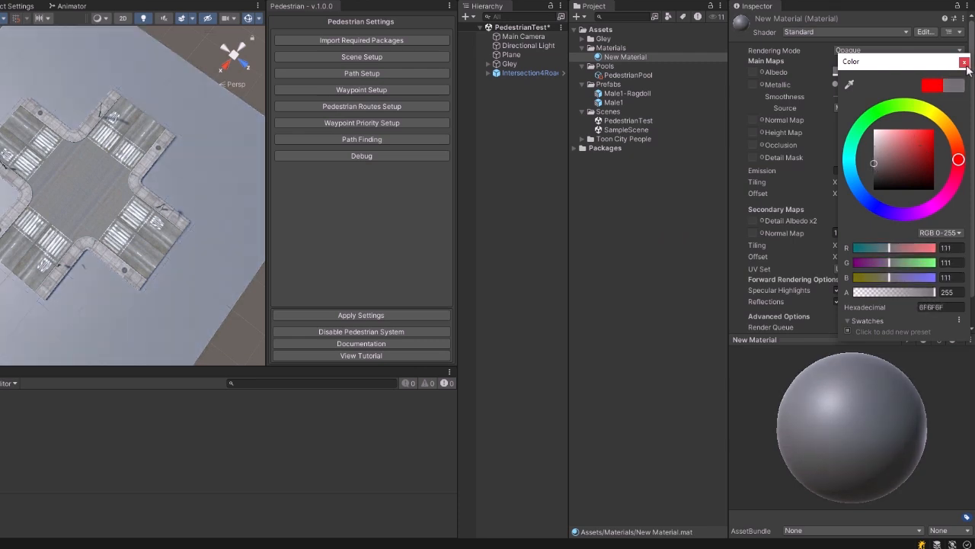
click(964, 62)
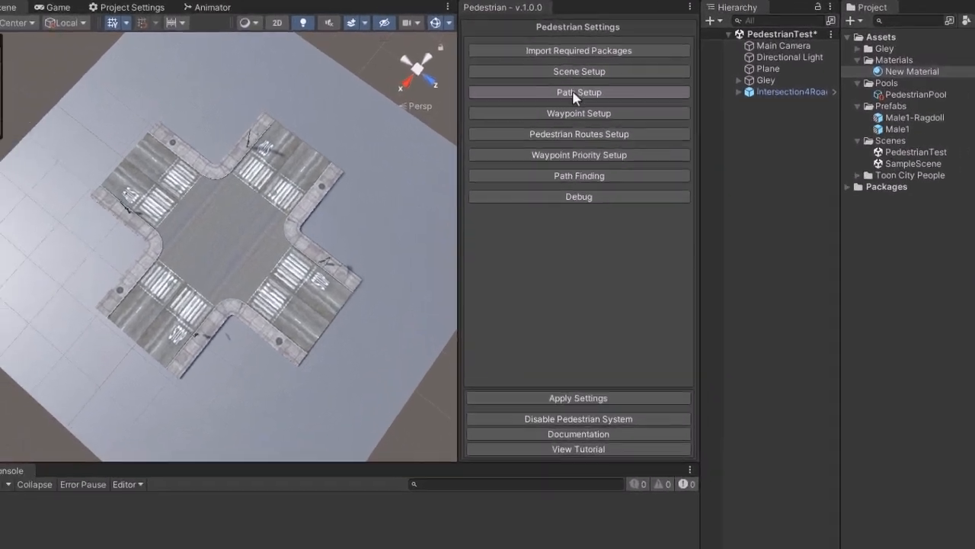
Create a new path in Path Setup with two points along the straight sidewalk leading to one of the intersection's corners
click(361, 73)
click(634, 96)
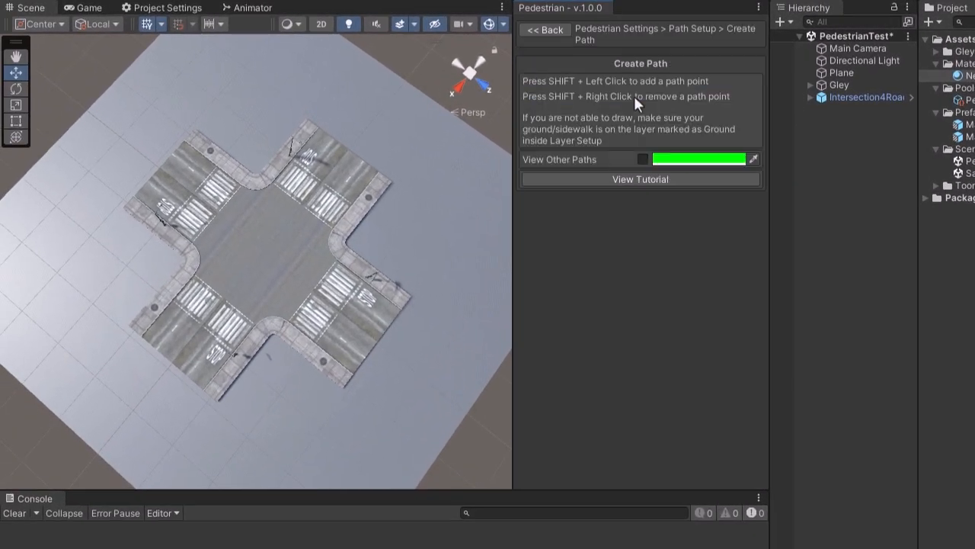
scroll(291, 250, up, 5)
scroll(316, 235, up, 5)
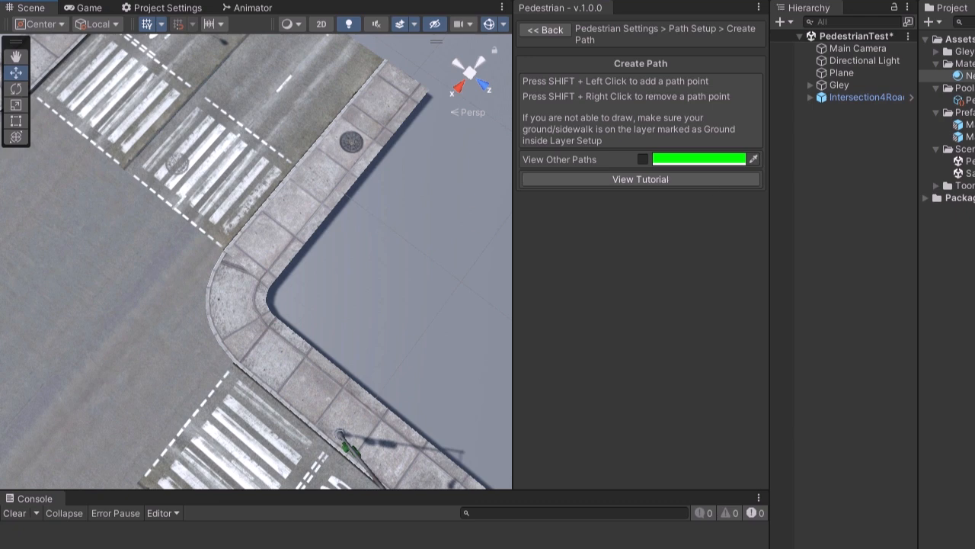
shift+click(389, 93)
shift+click(261, 253)
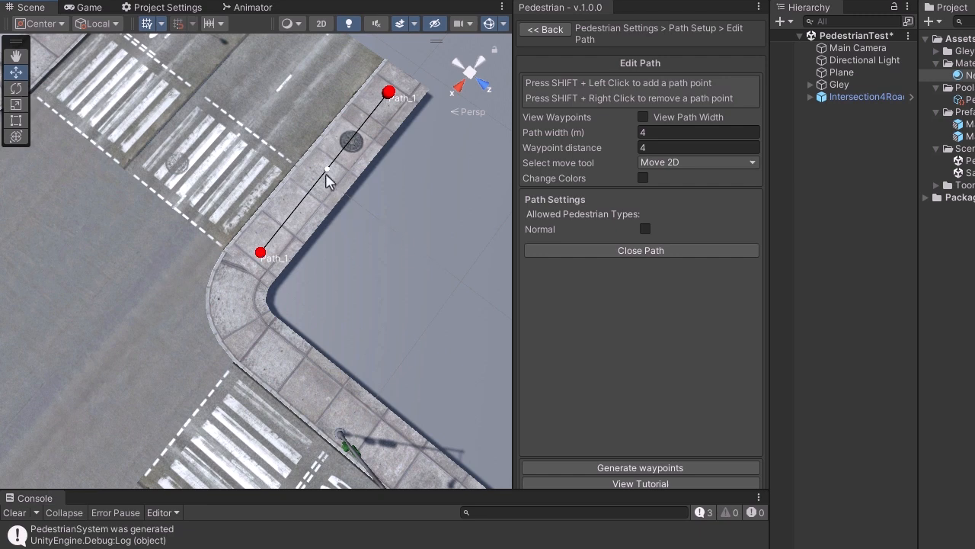
drag(325, 174, 231, 144)
drag(327, 175, 401, 218)
mouse_move(389, 95)
mouse_down()
mouse_move(323, 72)
mouse_move(389, 93)
mouse_up()
drag(262, 254, 288, 259)
key(ctrl+z)
key(ctrl+z)
key(ctrl+z)
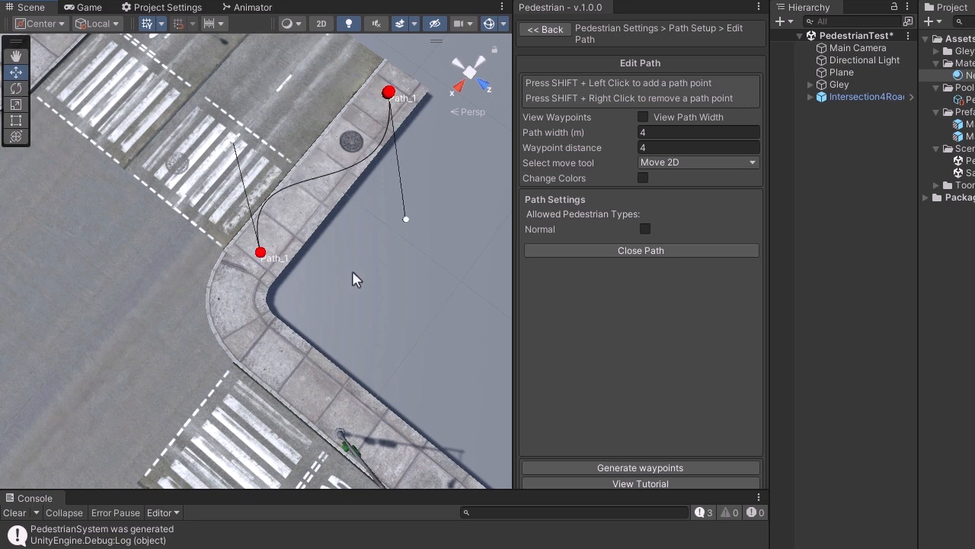
key(ctrl+z)
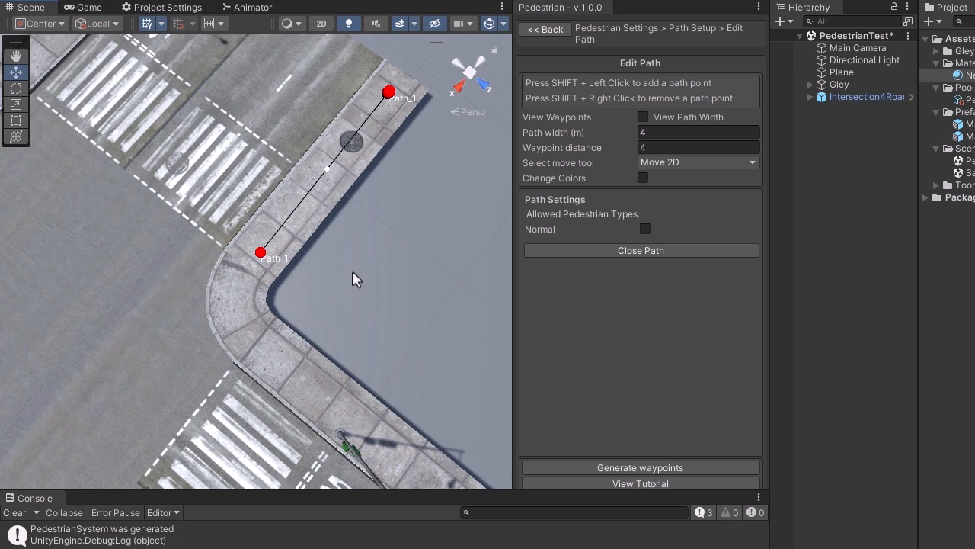
shift+click(317, 178)
mouse_move(320, 179)
mouse_down()
mouse_move(291, 172)
mouse_move(313, 190)
mouse_up()
shift+right_click(307, 183)
Extend the path with three more points around the sidewalk corner and along the adjoining sidewalk
shift+click(253, 334)
shift+click(305, 396)
shift+click(396, 462)
Change the path's Anchor Point Color to light blue with R 0 and G 210, leaving the Control Point Color red
middle_drag(407, 213, 928, 145)
click(643, 177)
click(651, 253)
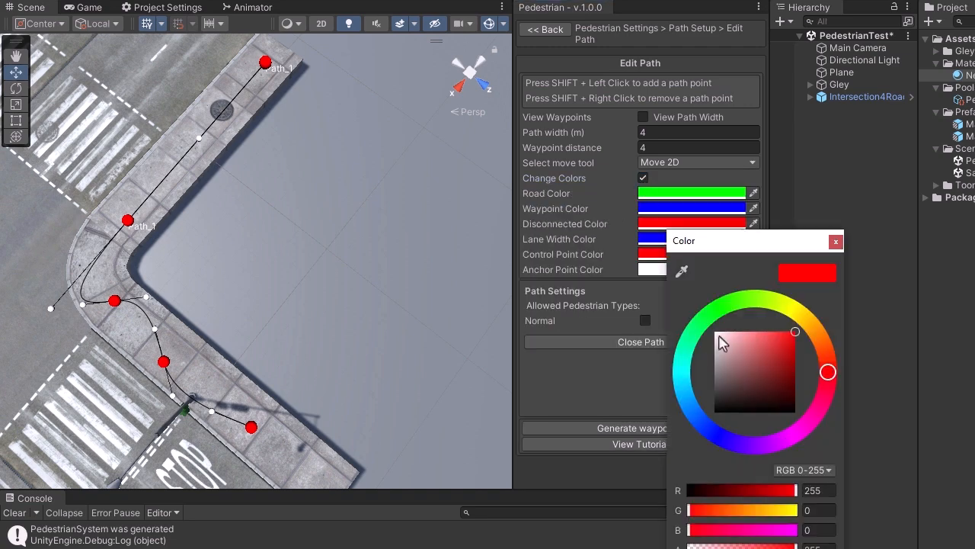
click(721, 307)
click(790, 275)
click(653, 269)
click(688, 405)
click(781, 374)
drag(776, 376, 817, 334)
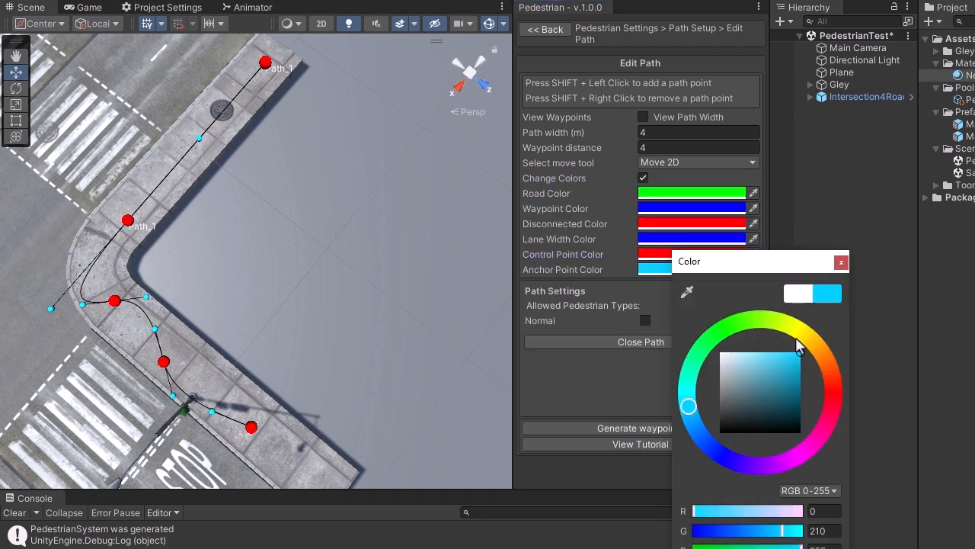
click(841, 262)
click(643, 178)
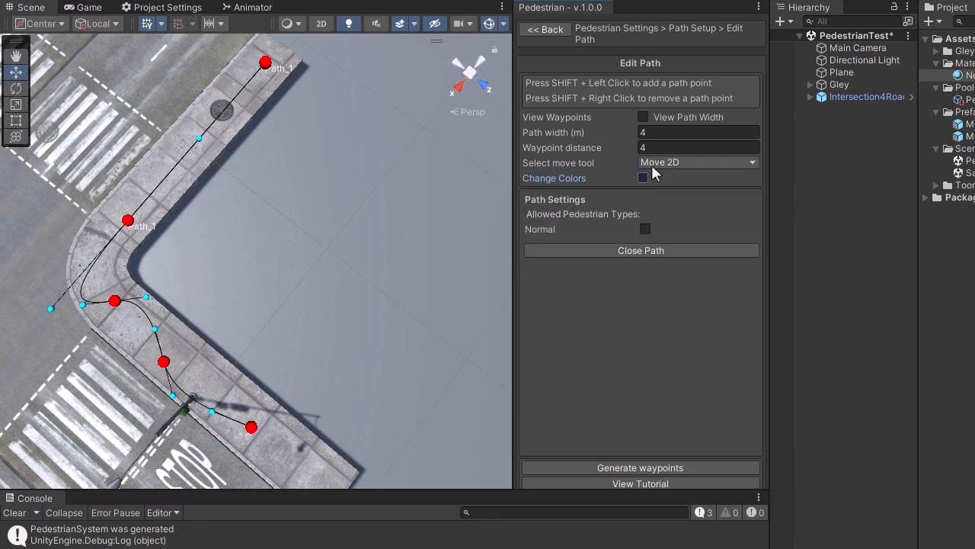
click(698, 162)
click(663, 191)
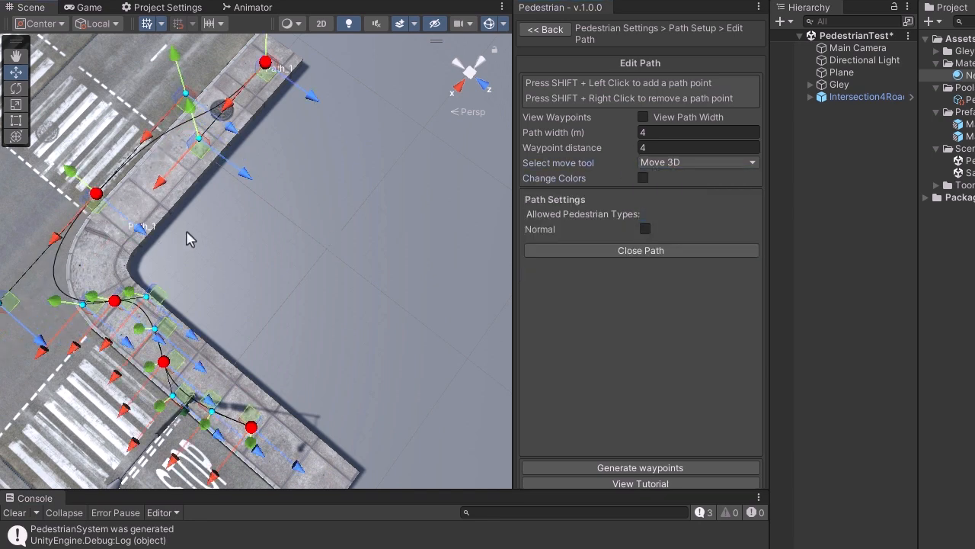
click(689, 199)
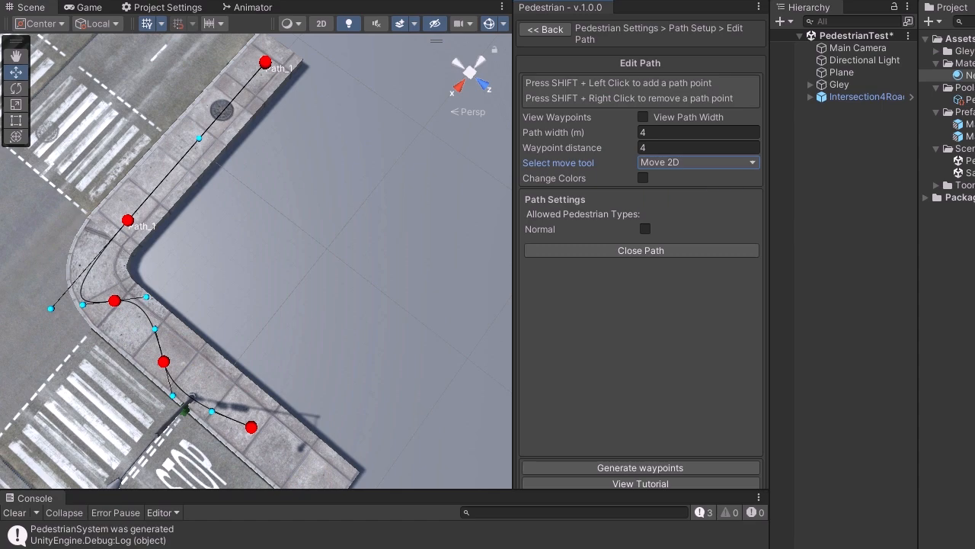
Adjust the path's points and curve handles so it follows the middle of the sidewalk smoothly around the corner
drag(147, 297, 133, 315)
drag(48, 308, 102, 250)
drag(174, 397, 219, 405)
middle_drag(347, 371, 331, 216)
drag(237, 268, 266, 288)
middle_drag(351, 143, 360, 243)
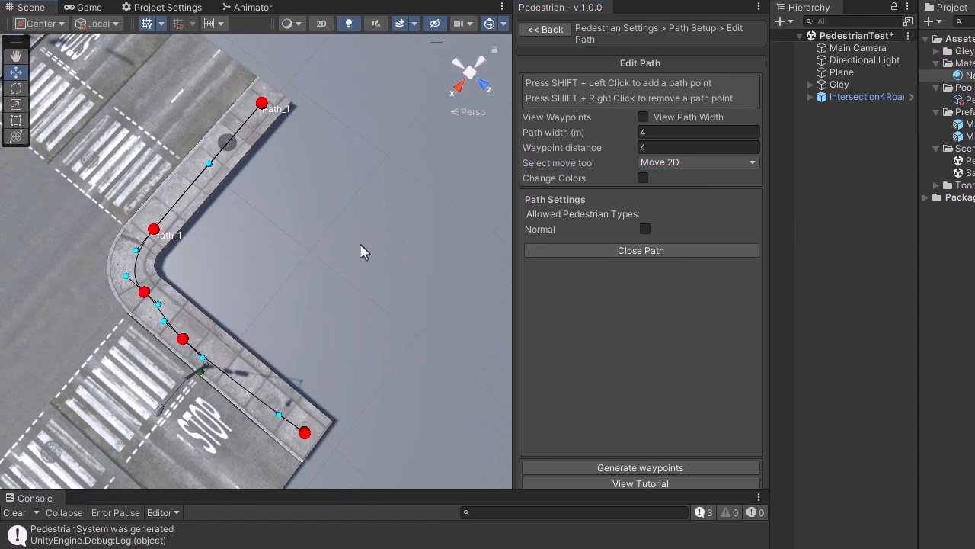
Generate the path's waypoints and change the Waypoint Color to green, 00FF20
click(654, 469)
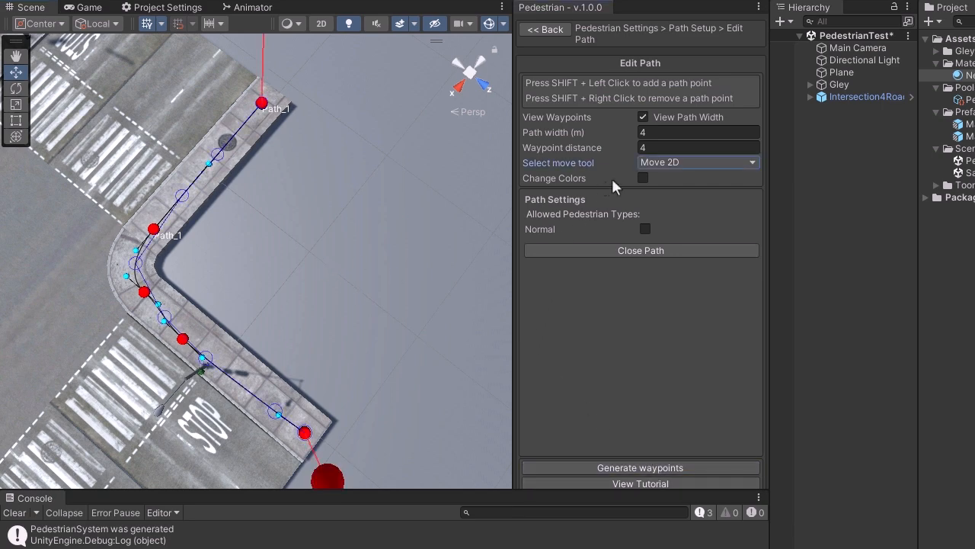
click(642, 179)
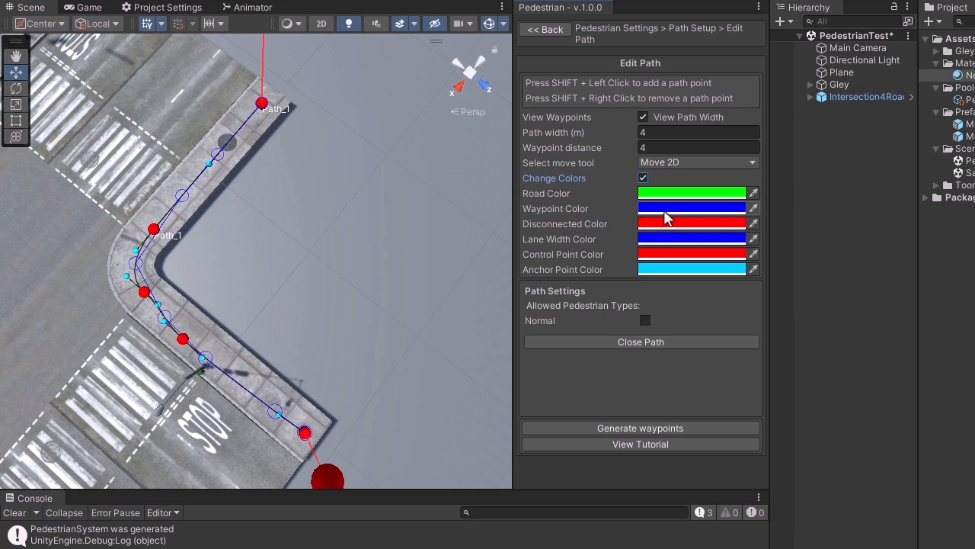
click(665, 212)
click(708, 268)
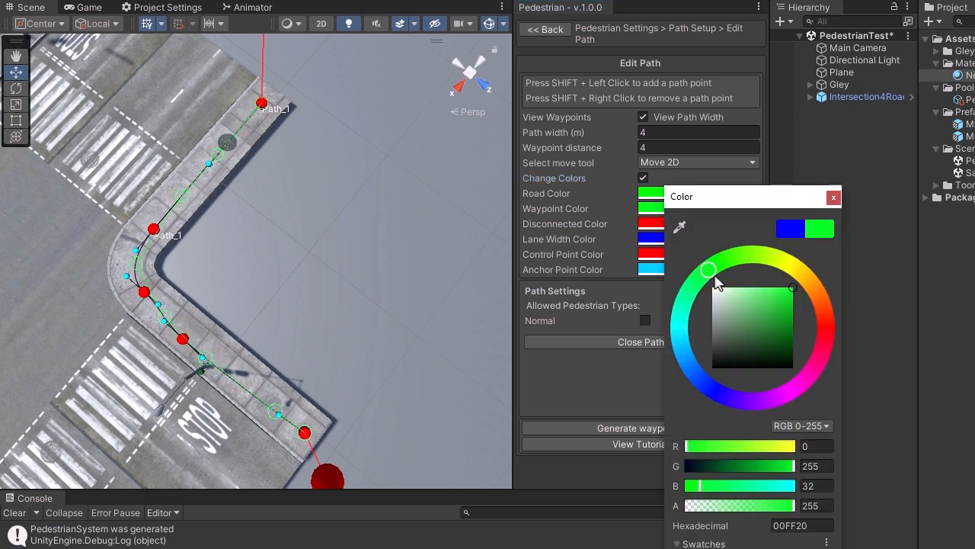
click(834, 197)
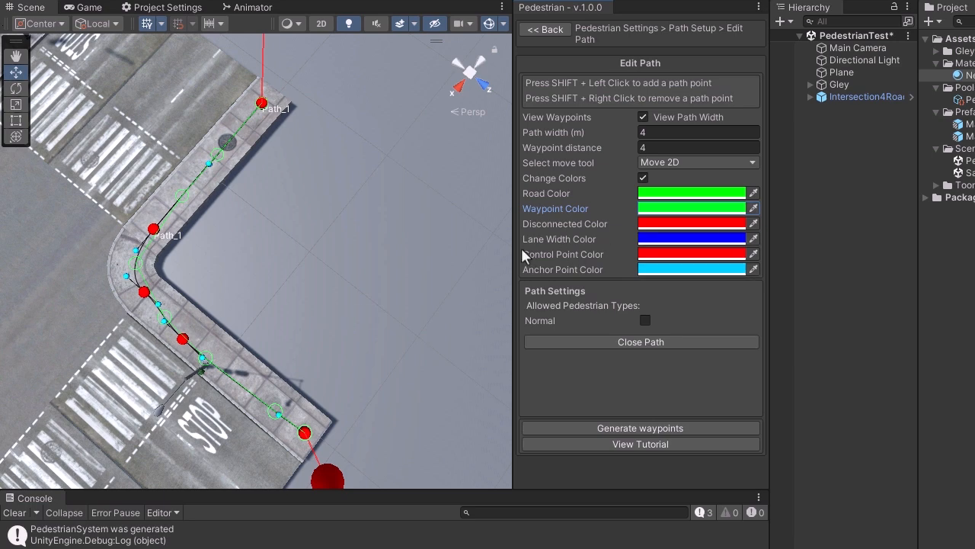
Widen the Pedestrian window and show the path width together with the waypoints
drag(513, 254, 476, 248)
click(745, 108)
click(606, 108)
click(606, 109)
click(745, 109)
click(745, 109)
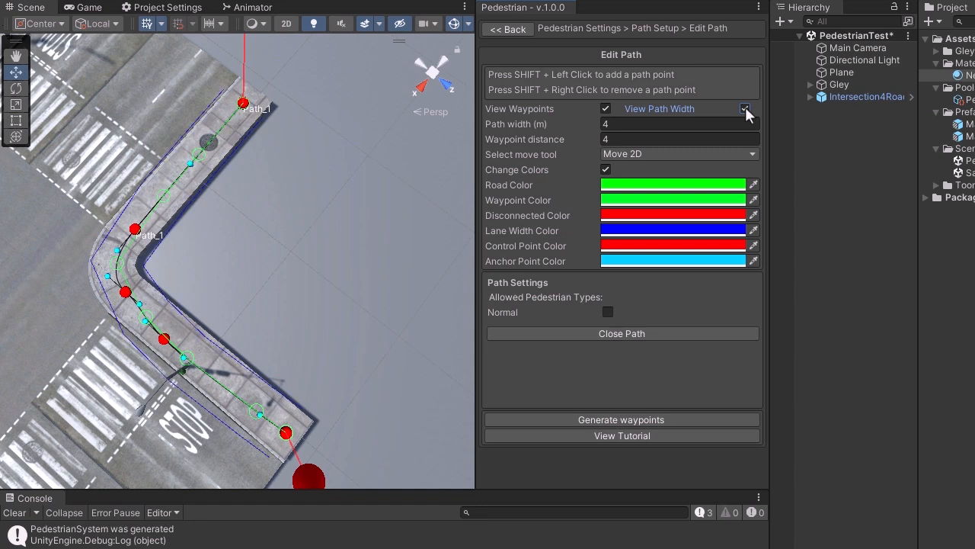
Set the path width to 2.5 m and the waypoint distance to 2, and regenerate the waypoints
click(642, 124)
text(2.5)
key(Tab)
text(2)
click(633, 418)
Nudge the path points on both sides of the corner toward the sidewalk's center and regenerate the waypoints
middle_drag(233, 284, 236, 258)
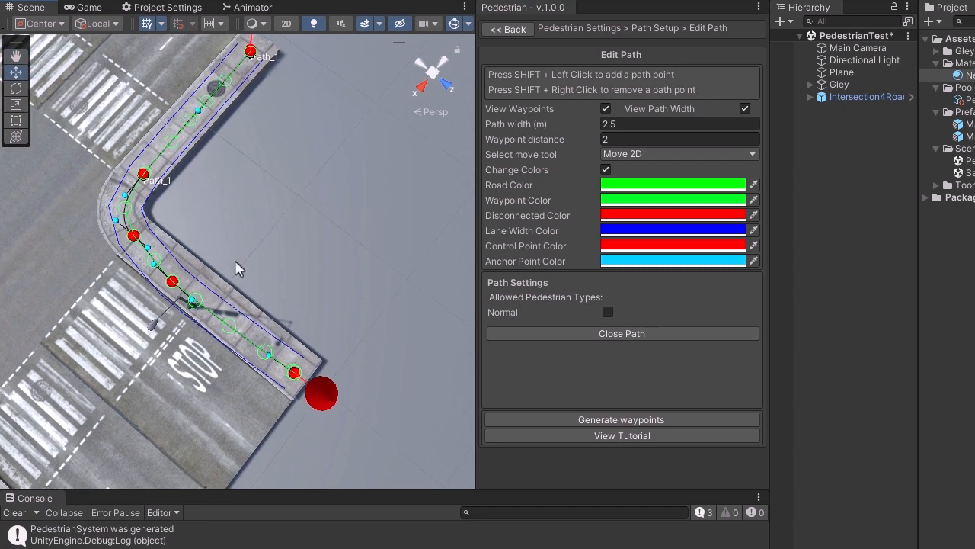
drag(169, 281, 175, 274)
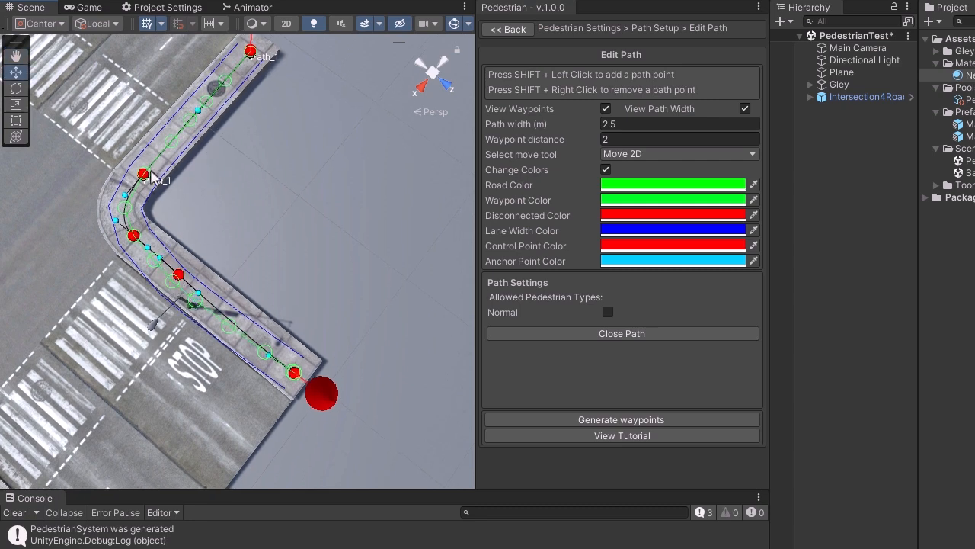
drag(144, 177, 137, 179)
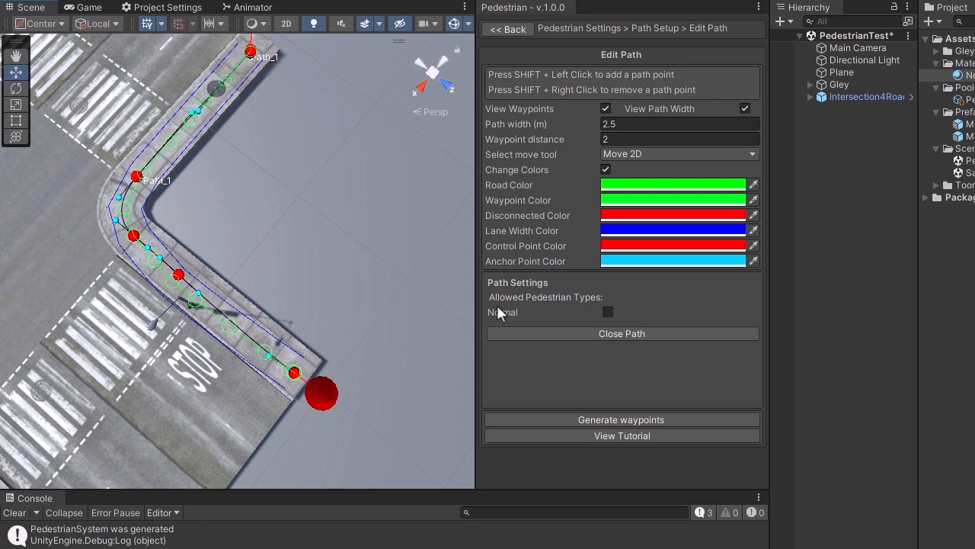
click(599, 418)
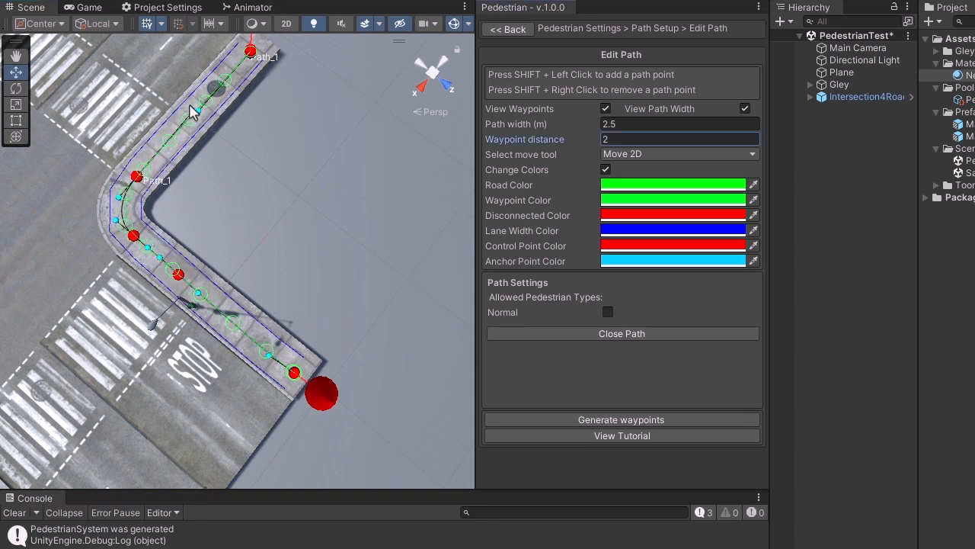
Change the path's Lane Width Color to a pinkish red
click(624, 230)
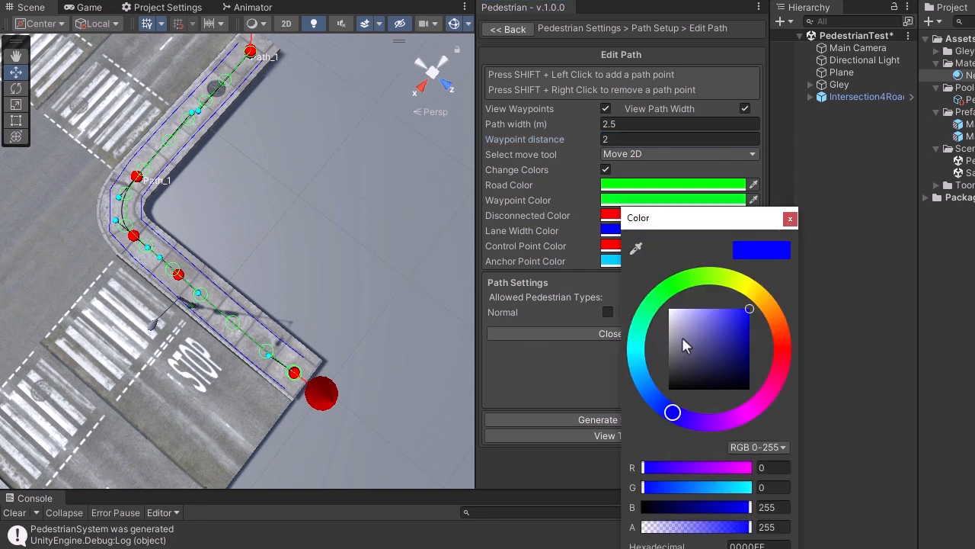
click(760, 400)
click(747, 321)
drag(752, 316, 748, 308)
click(733, 278)
click(781, 364)
click(789, 219)
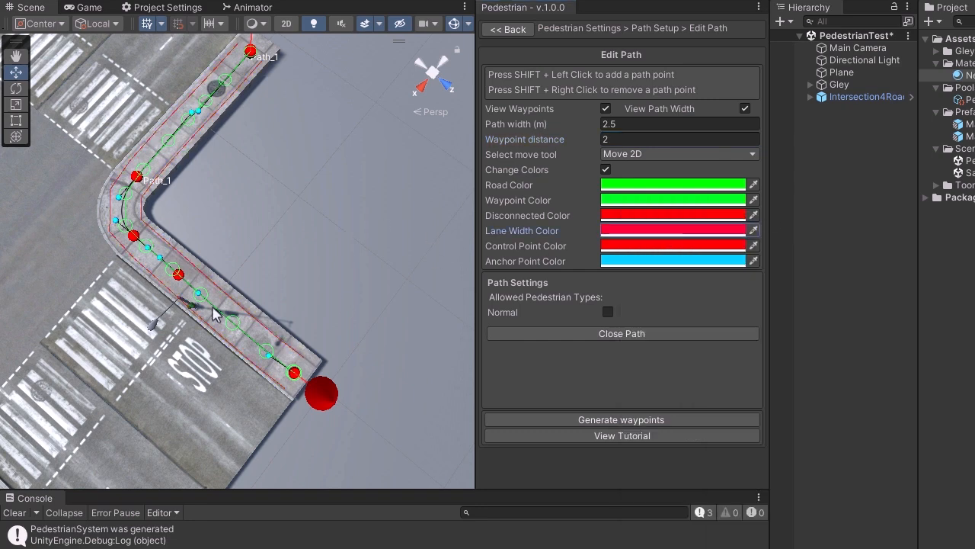
Allow the Normal pedestrian type on the path and return to the main Pedestrian Settings
click(608, 312)
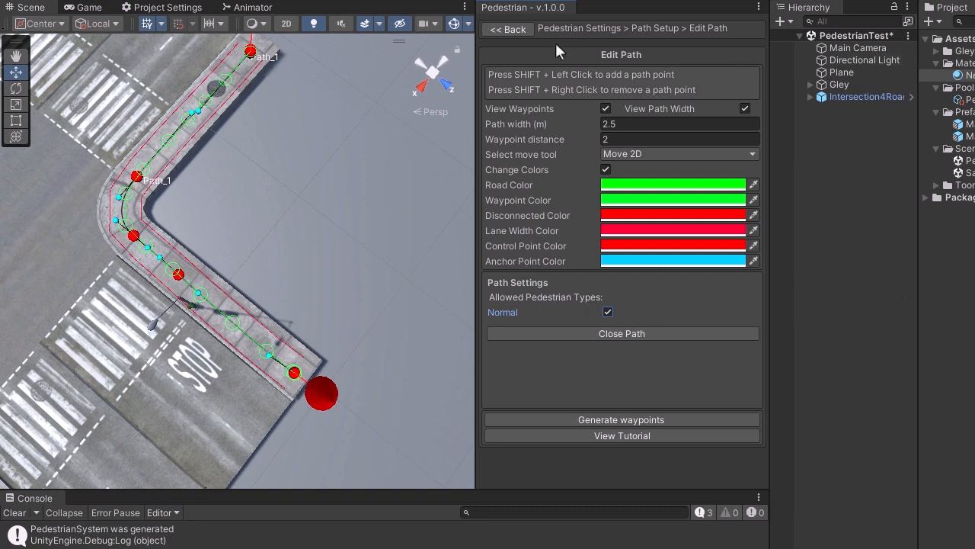
click(501, 28)
click(501, 31)
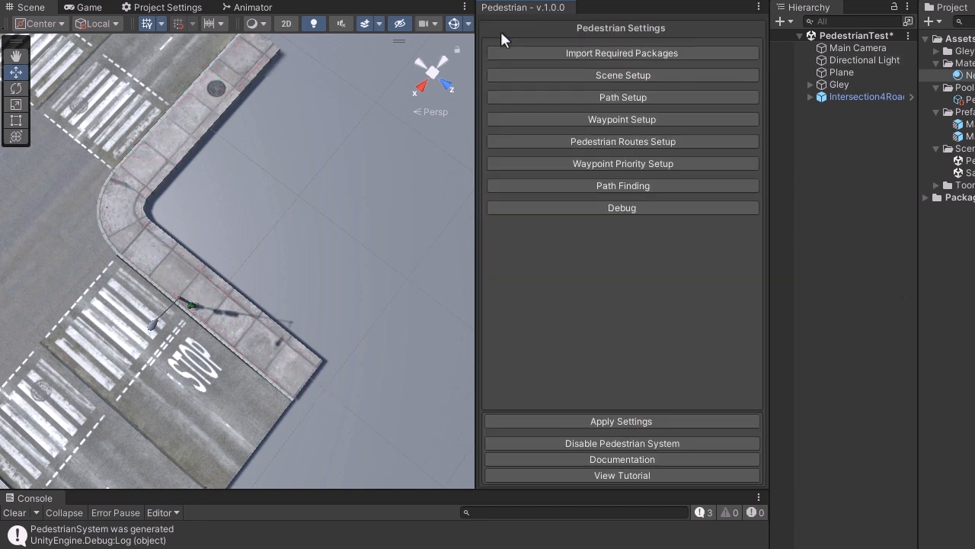
Add a pedestrian type named Worker in Scene Setup and save the pedestrian types
click(596, 75)
click(590, 140)
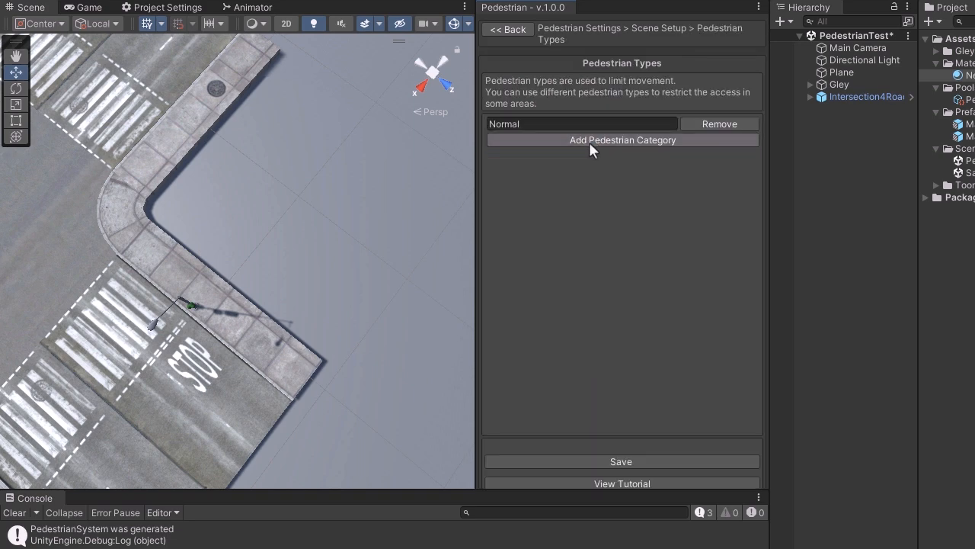
click(588, 142)
click(571, 142)
text(Worker)
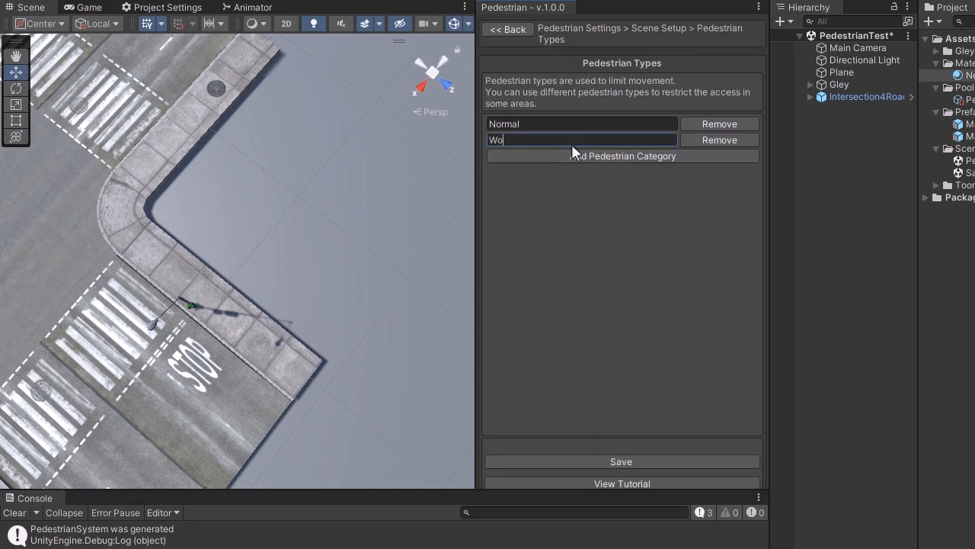
click(614, 461)
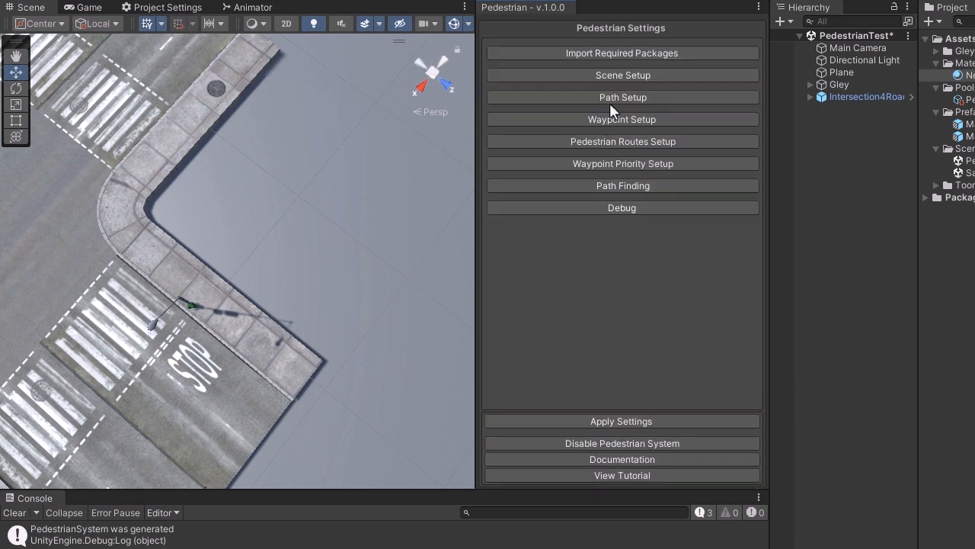
View the existing paths in Path Setup and select Path_1 for editing
click(611, 100)
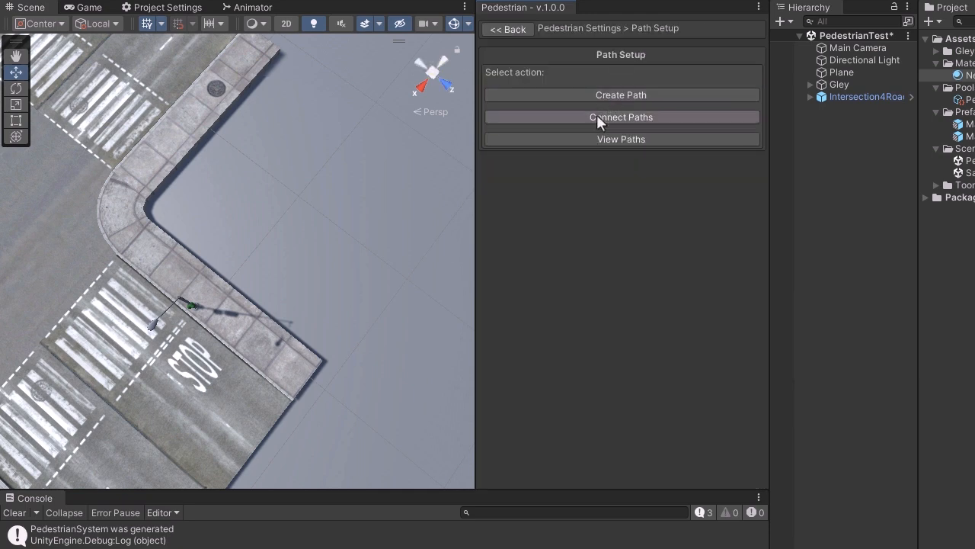
click(597, 140)
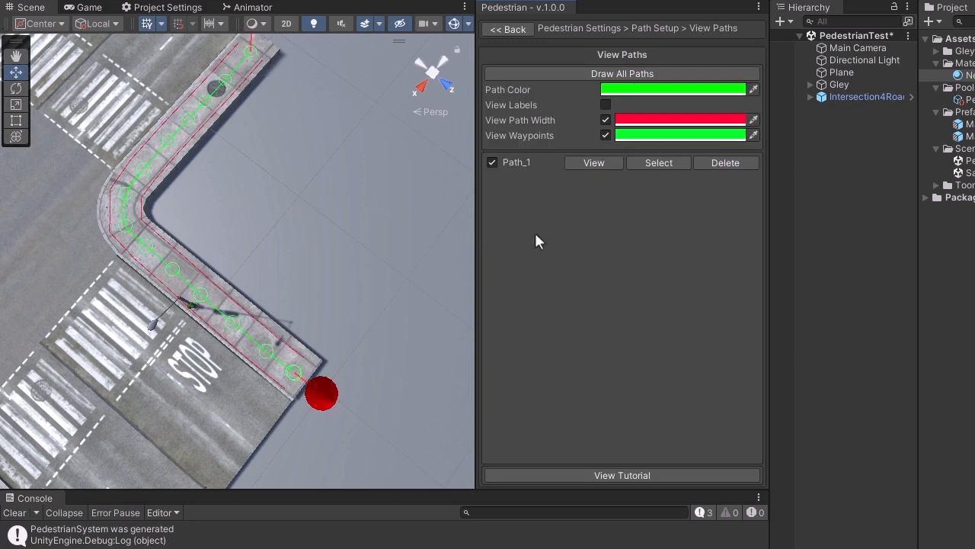
click(655, 165)
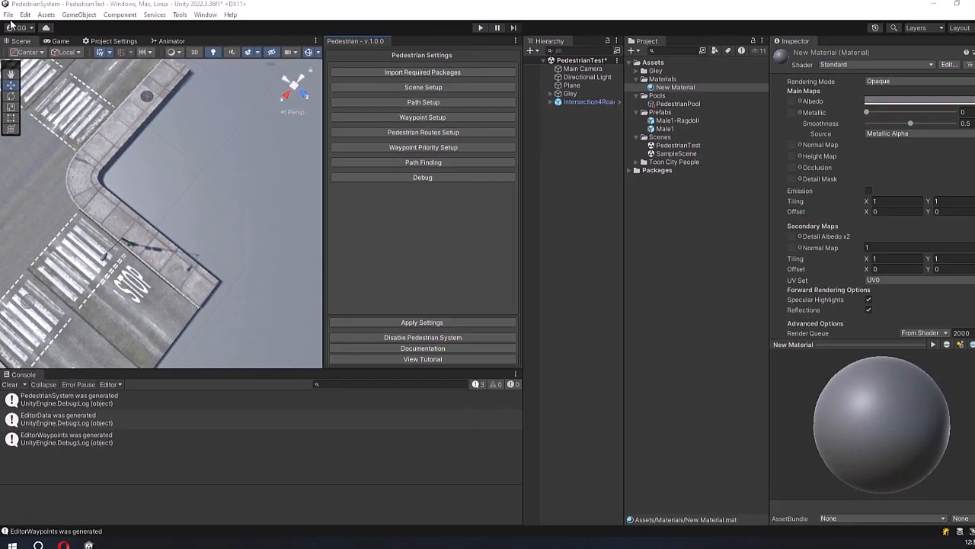
Open the Player settings through Build Settings and examine the Scripting Define Symbols
click(7, 16)
click(38, 140)
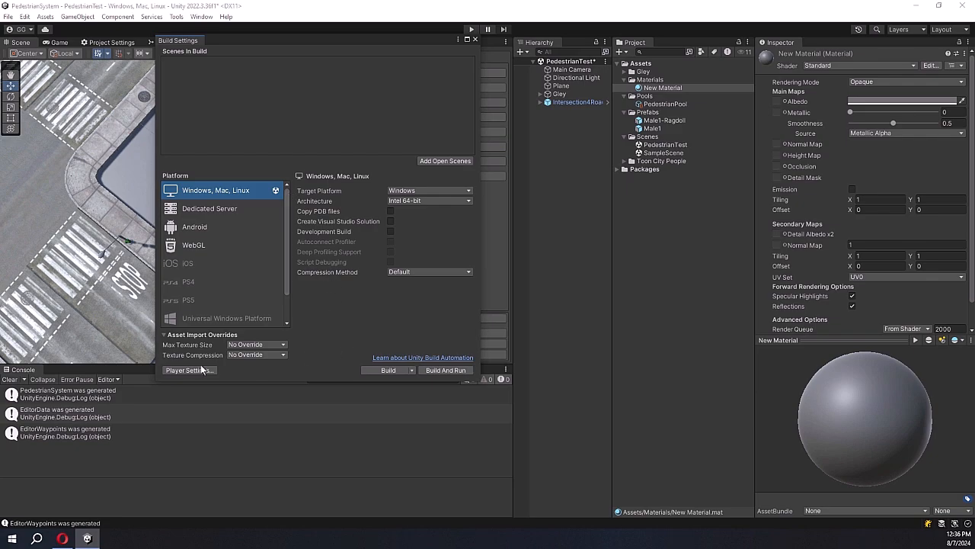
click(189, 370)
click(476, 39)
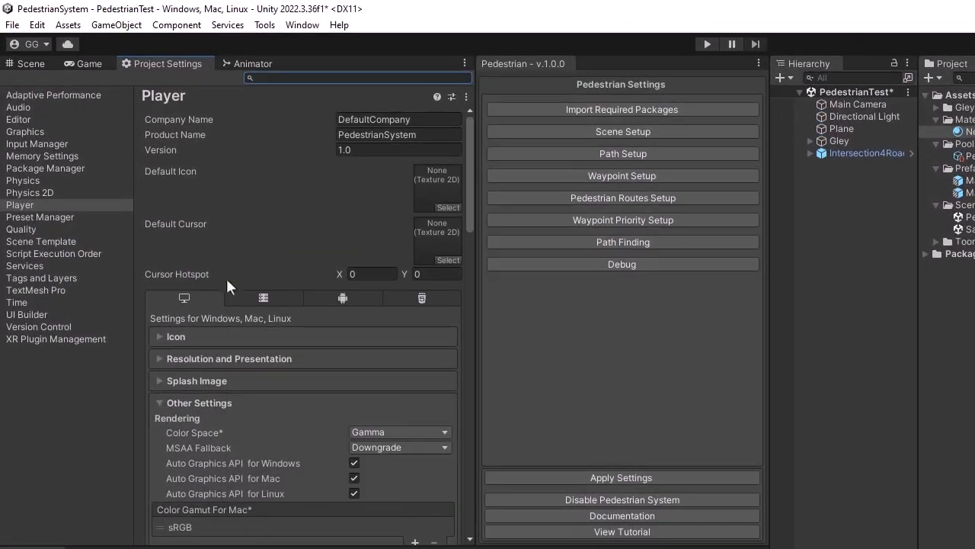
scroll(306, 392, down, 20)
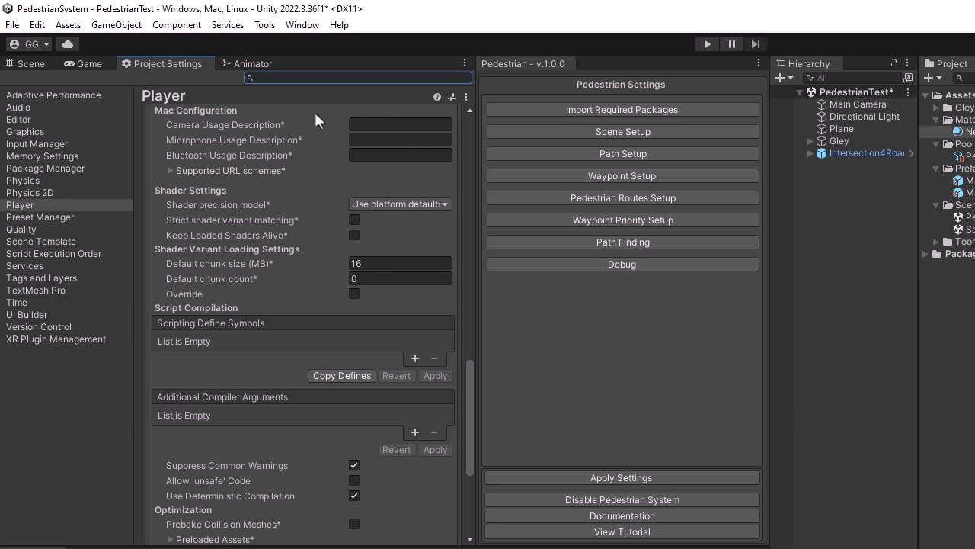
Close the Project Settings and apply the pedestrian system's settings
click(605, 477)
right_click(196, 62)
click(200, 87)
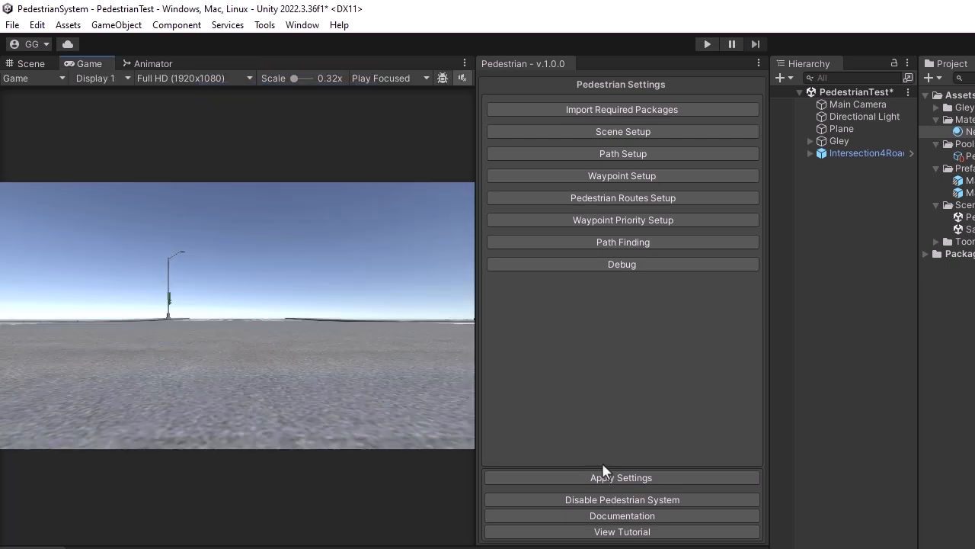
Show the Scene view and open the Player settings through Build Settings to check the Scripting Define Symbols
click(34, 65)
click(12, 24)
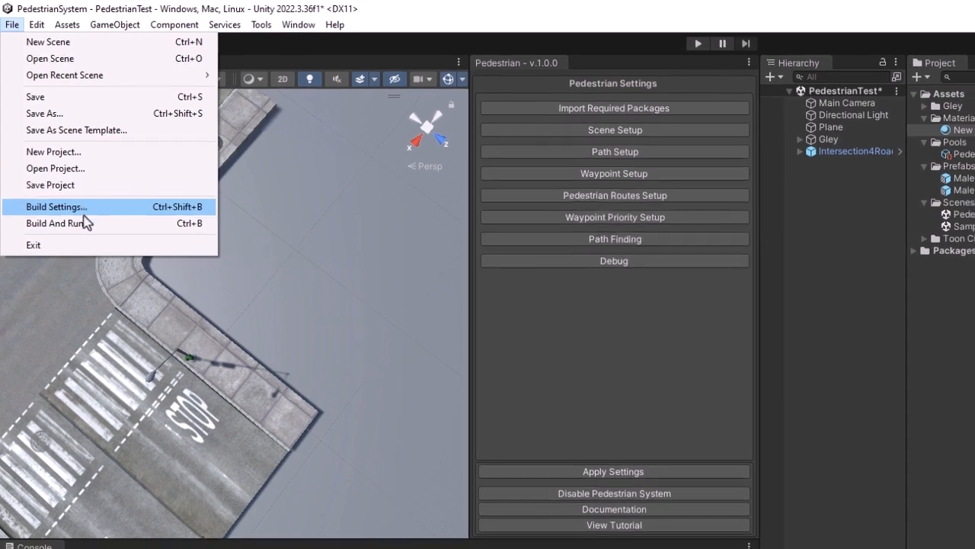
click(82, 210)
click(282, 547)
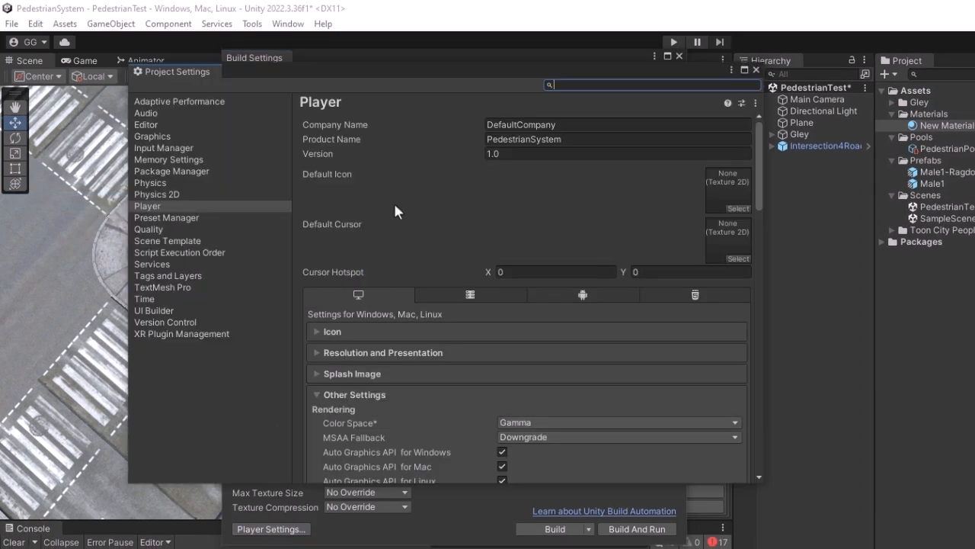
scroll(556, 341, down, 15)
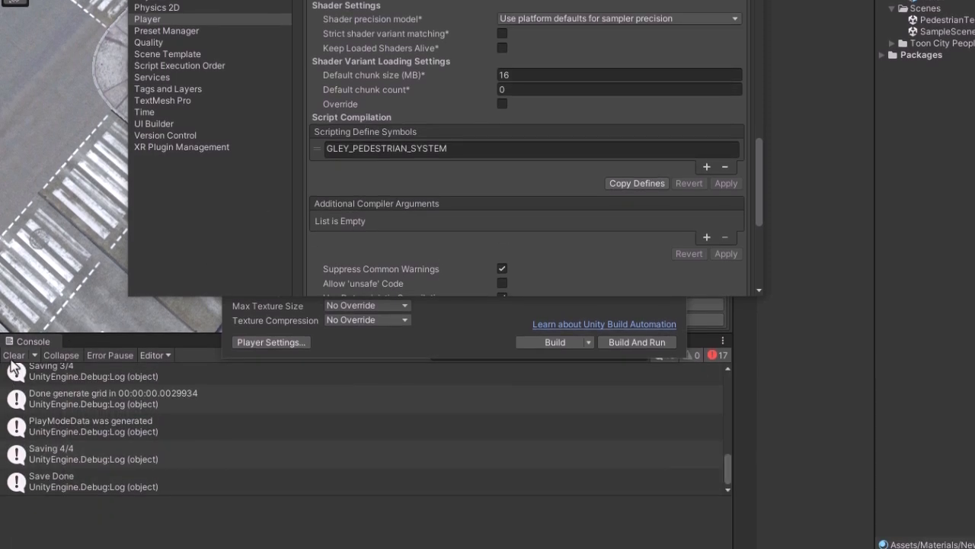
Clear the console to review the script errors and import the packages required by the pedestrian system
click(21, 543)
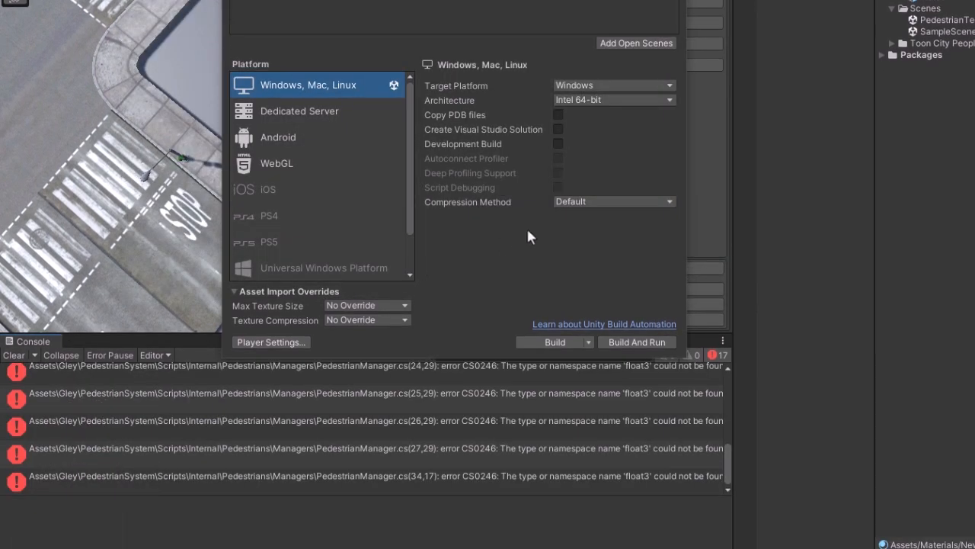
scroll(443, 419, up, 3)
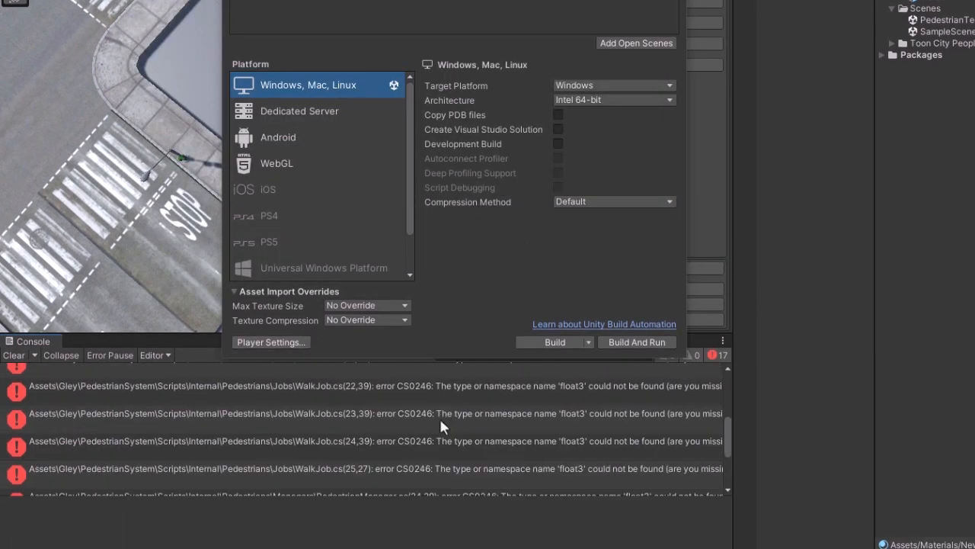
scroll(438, 416, up, 3)
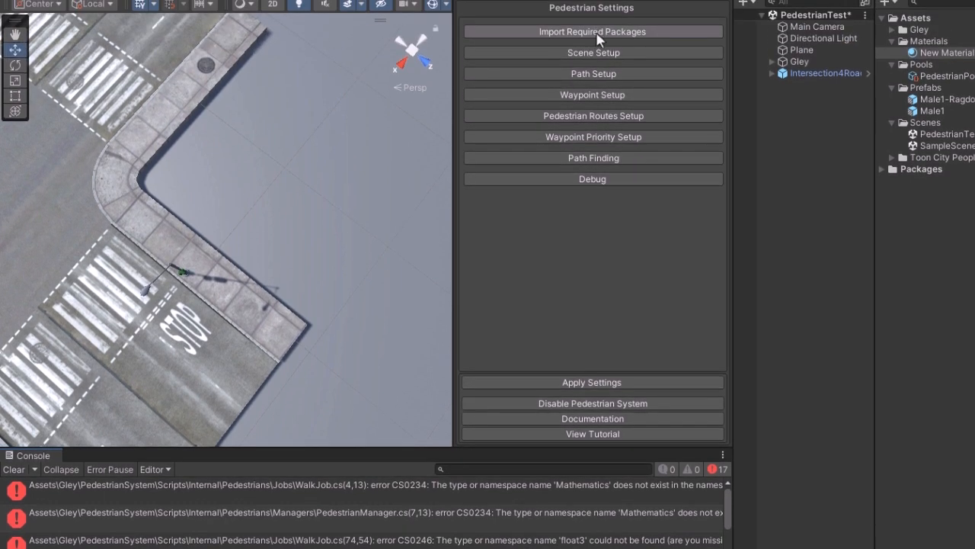
click(596, 31)
click(591, 93)
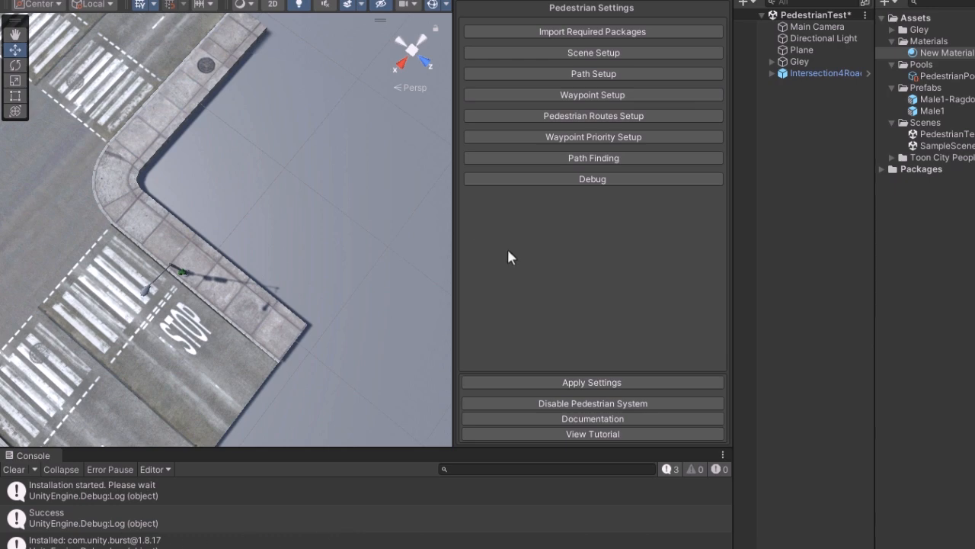
Open Path_1 for editing in Path Setup, disallowing the Normal pedestrian type and allowing Worker
click(581, 74)
click(640, 136)
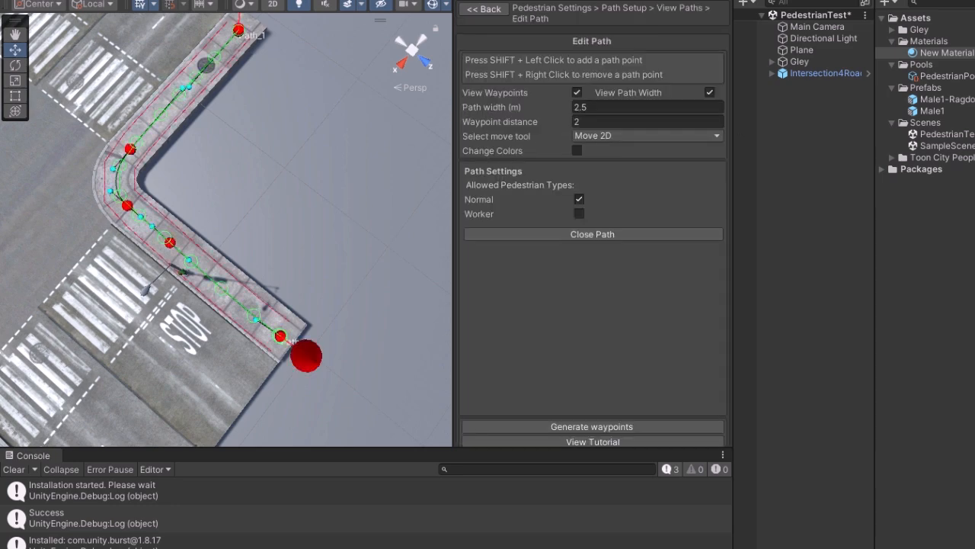
click(579, 199)
click(579, 214)
Select the Male1 prefab in the project's Prefabs folder
click(934, 111)
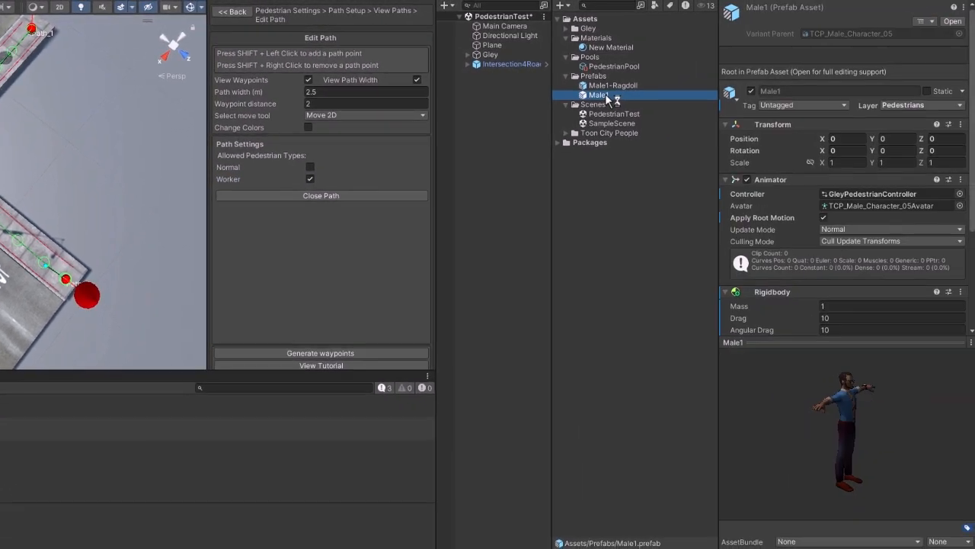
Open the Male1 prefab for editing and set its Pedestrian script type to Worker
double_click(602, 95)
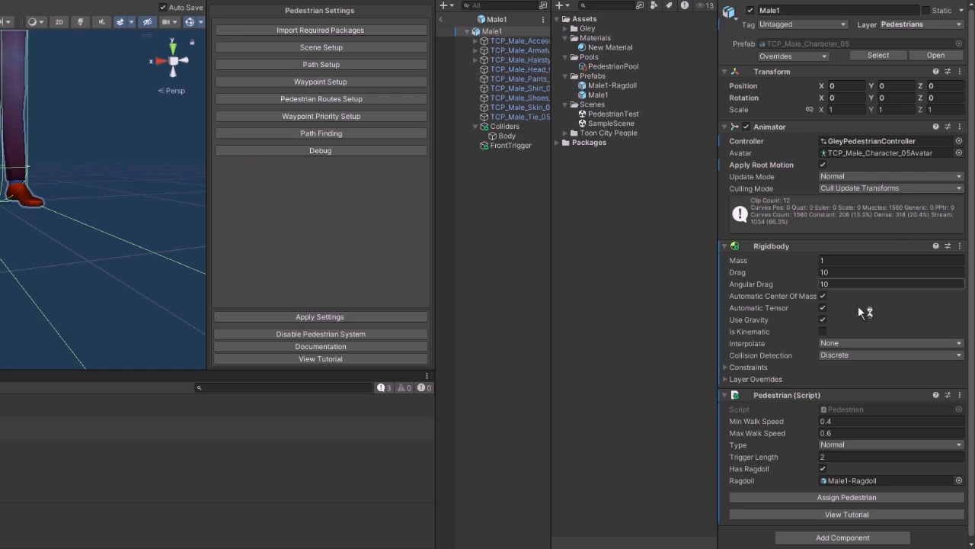
click(856, 443)
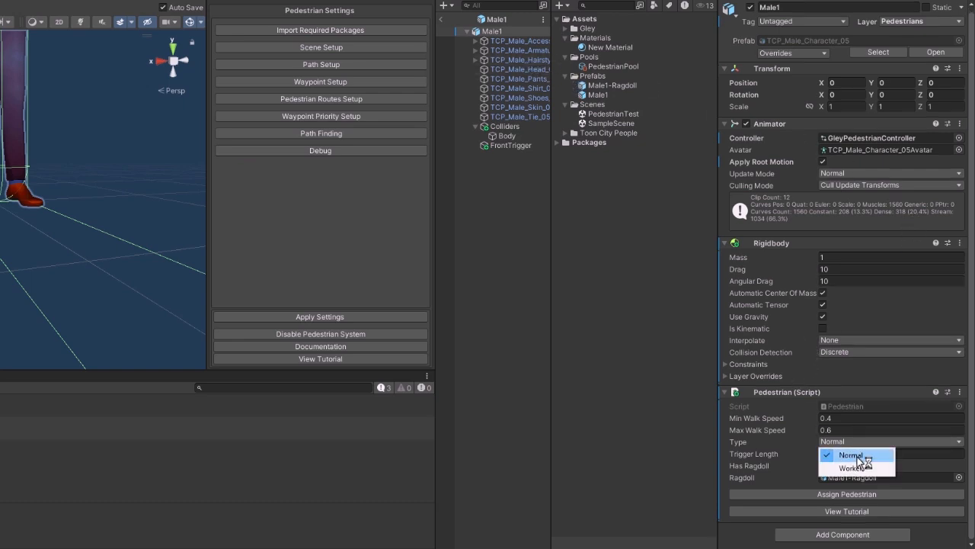
click(861, 469)
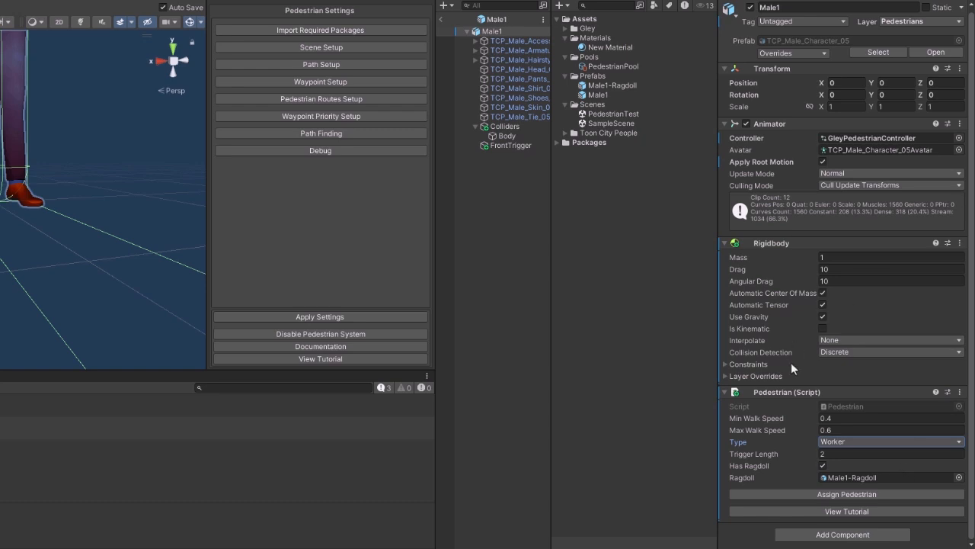
Set the Male1 prefab's pedestrian type back to Normal and return to the PedestrianTest scene
click(851, 443)
click(850, 456)
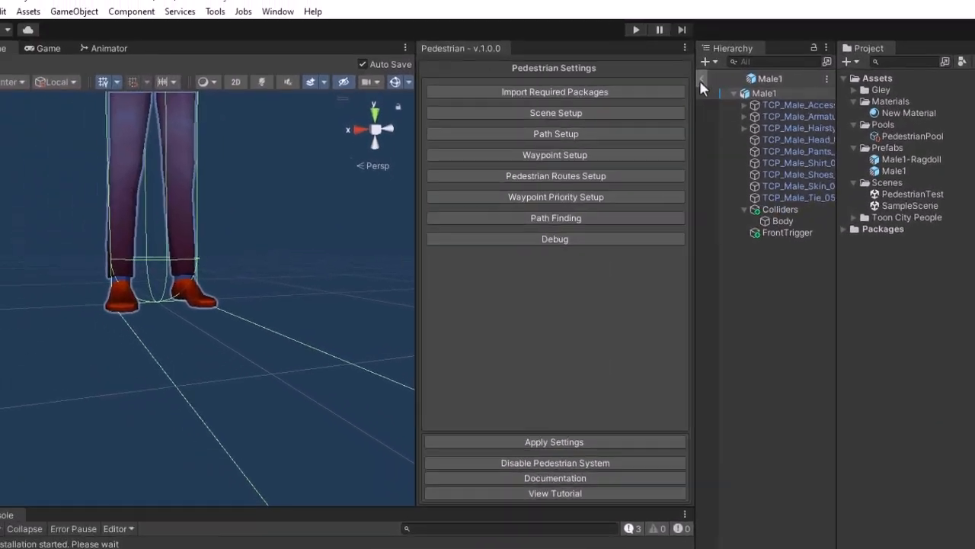
click(701, 79)
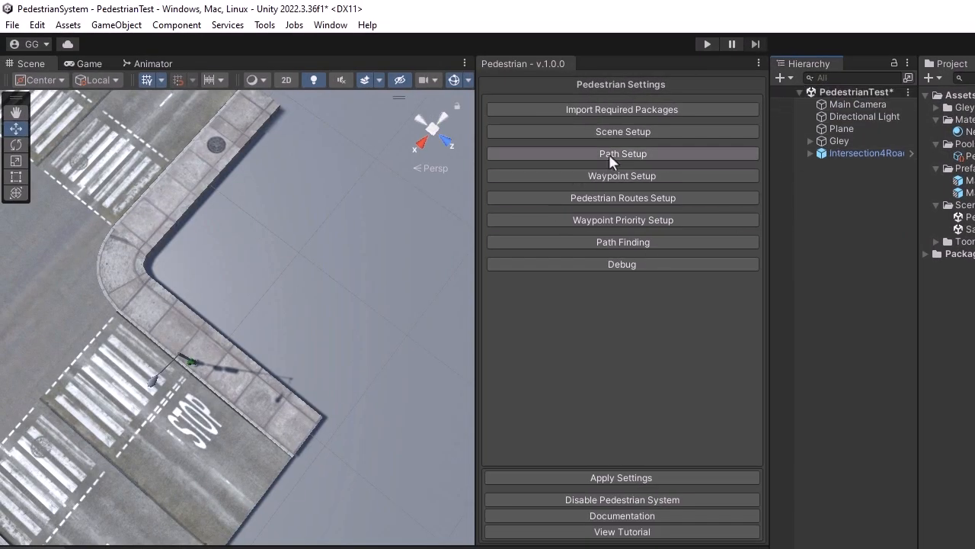
Edit Path_1 so that its allowed pedestrian types exclude Worker and include Normal, and return to the path setup
click(609, 154)
click(608, 193)
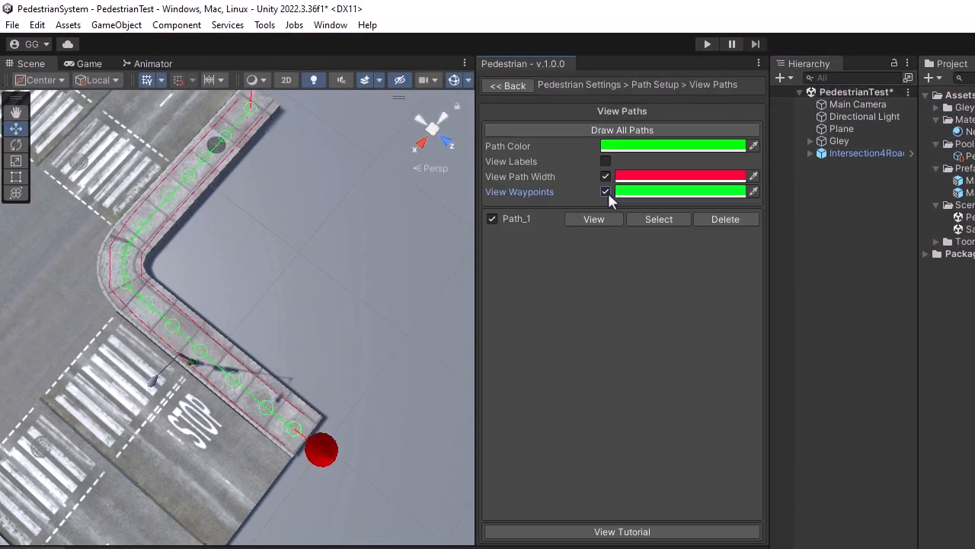
click(653, 222)
click(607, 301)
click(607, 285)
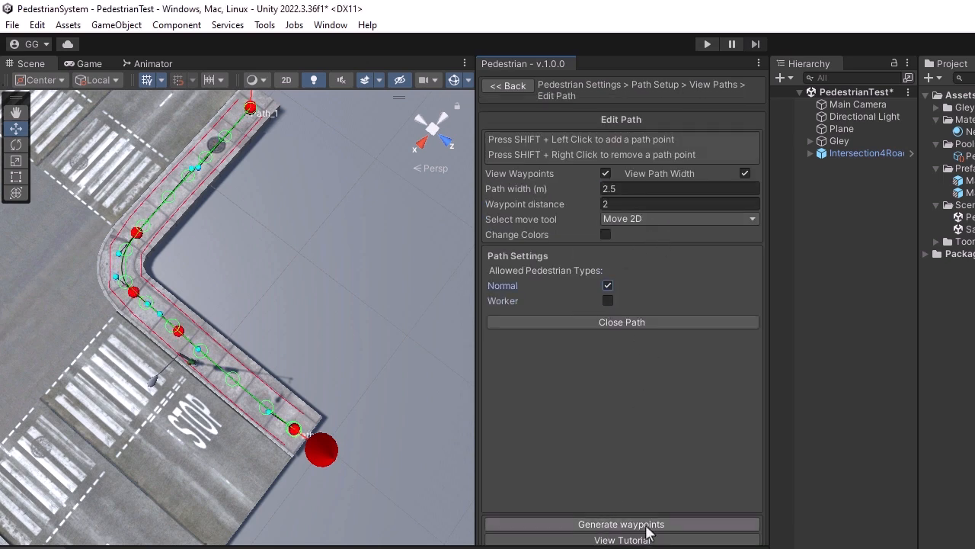
click(511, 86)
click(513, 86)
Create a second, two-point path from the crosswalk to the road below the STOP marking and generate its waypoints
click(615, 152)
shift+click(82, 360)
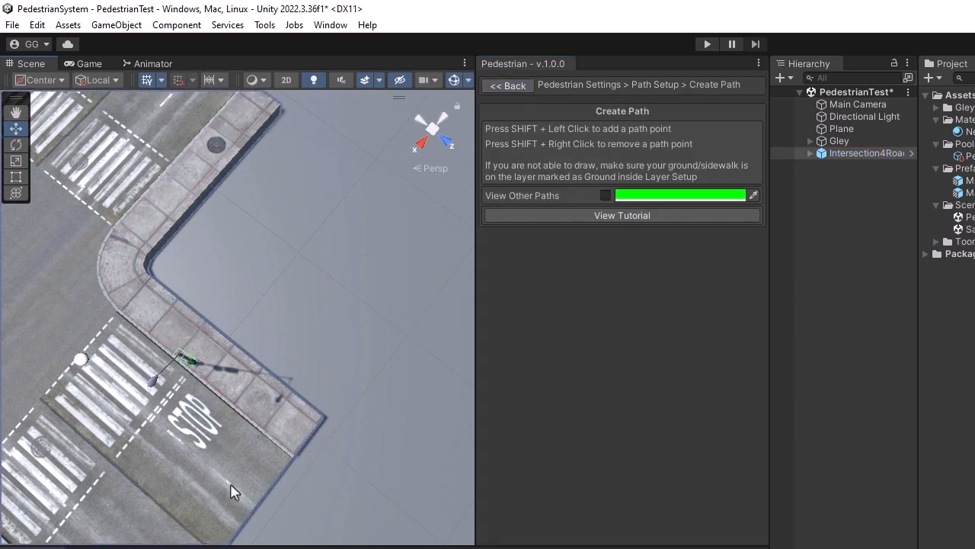
shift+click(235, 493)
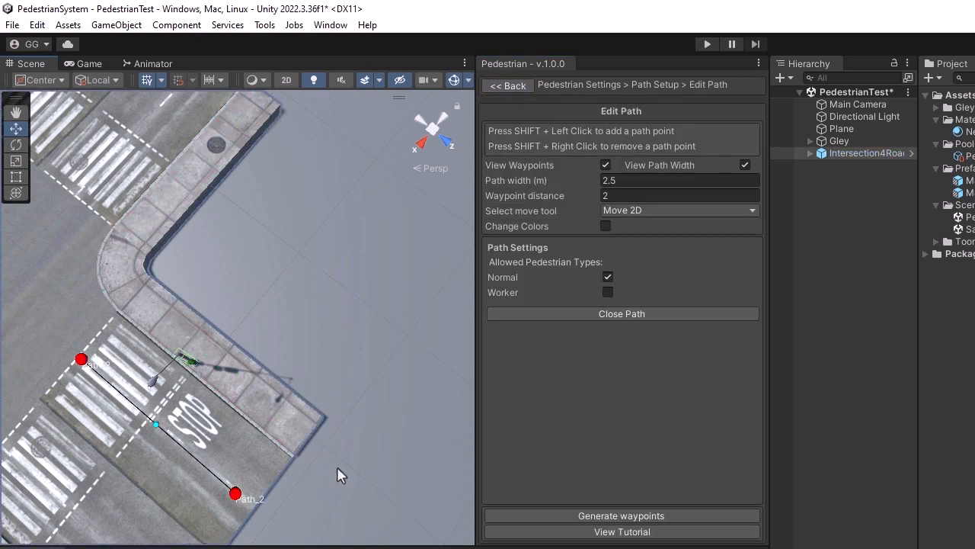
click(624, 512)
click(508, 85)
Show the labels of all paths and delete Path_2
click(621, 192)
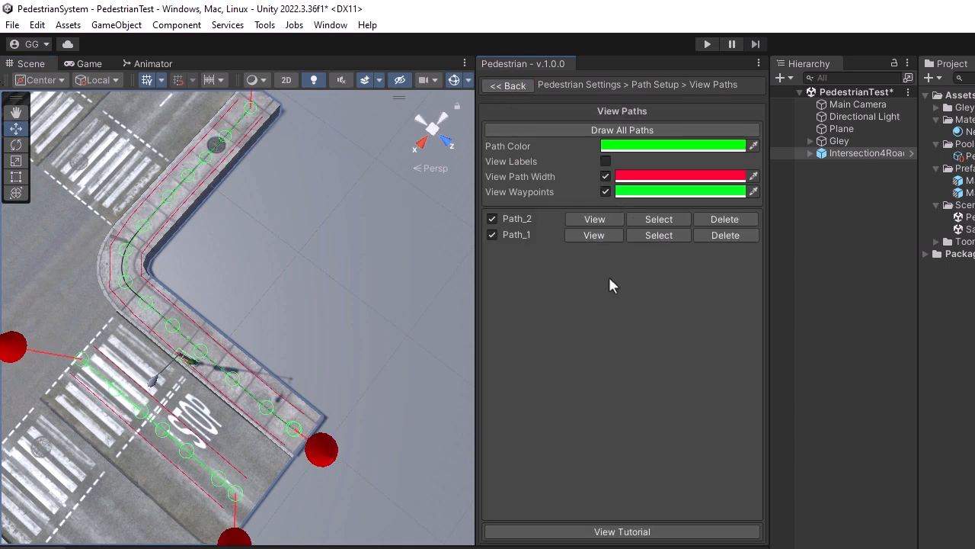
click(605, 161)
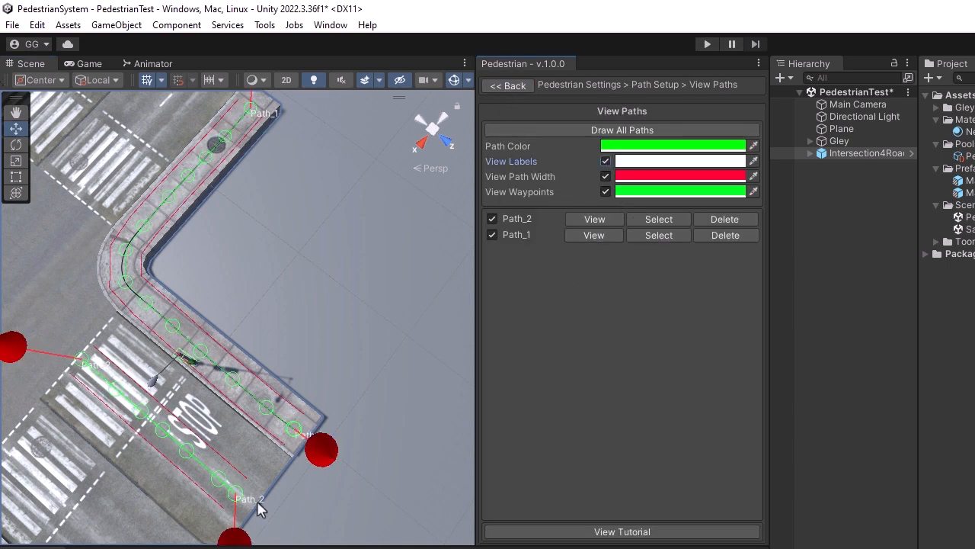
click(725, 219)
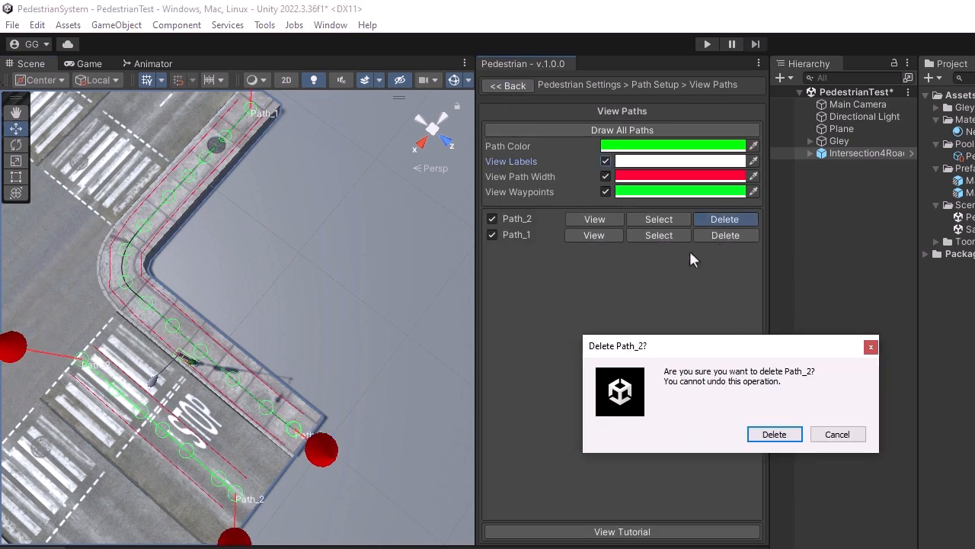
click(773, 434)
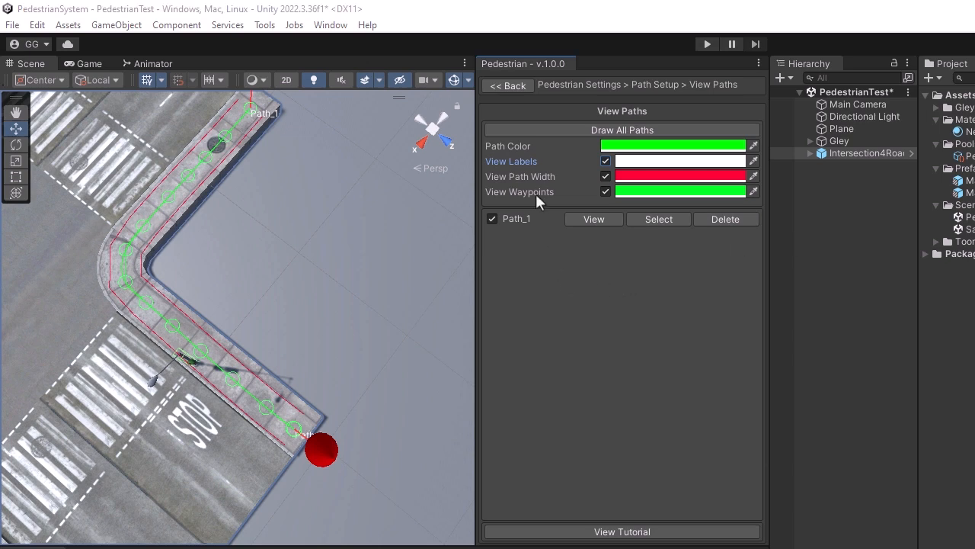
Return to the main Pedestrian Settings and apply the settings
click(499, 84)
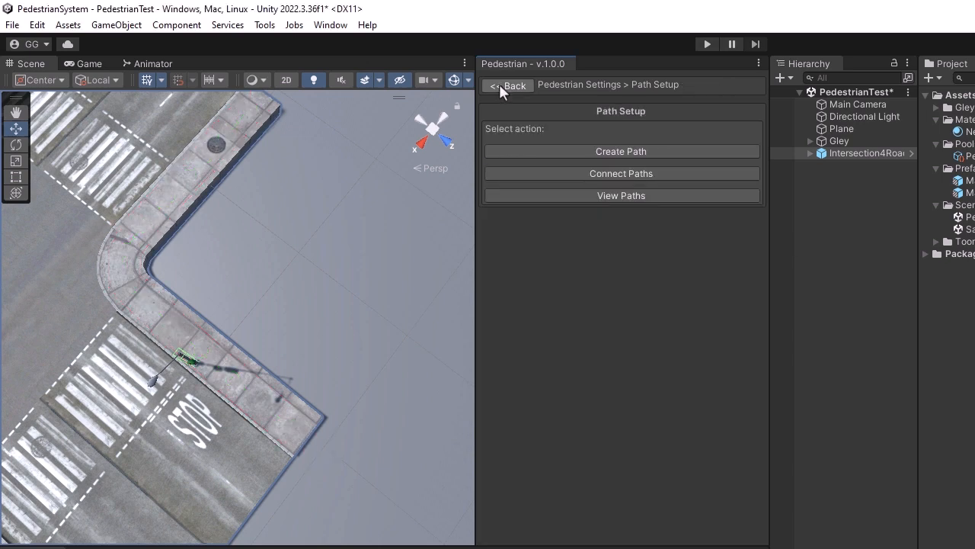
click(499, 84)
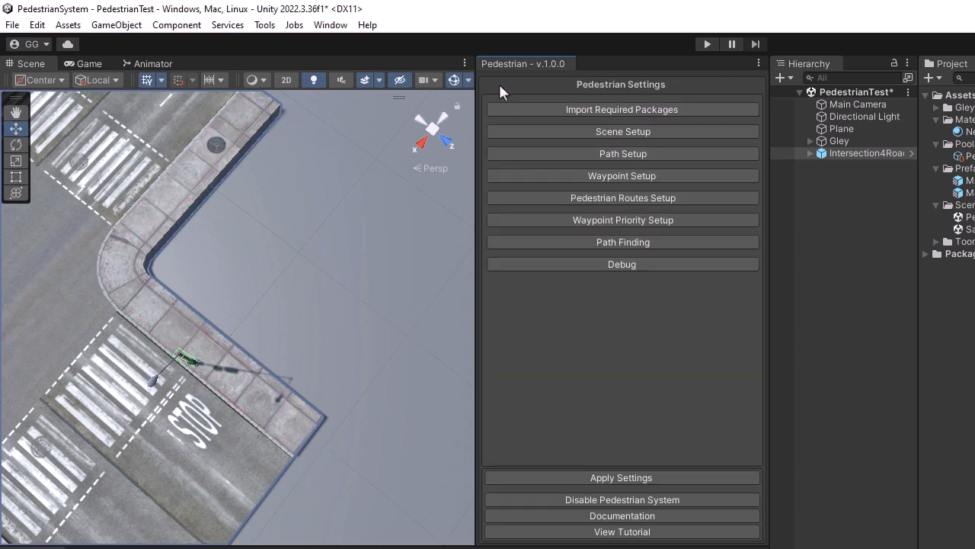
click(616, 473)
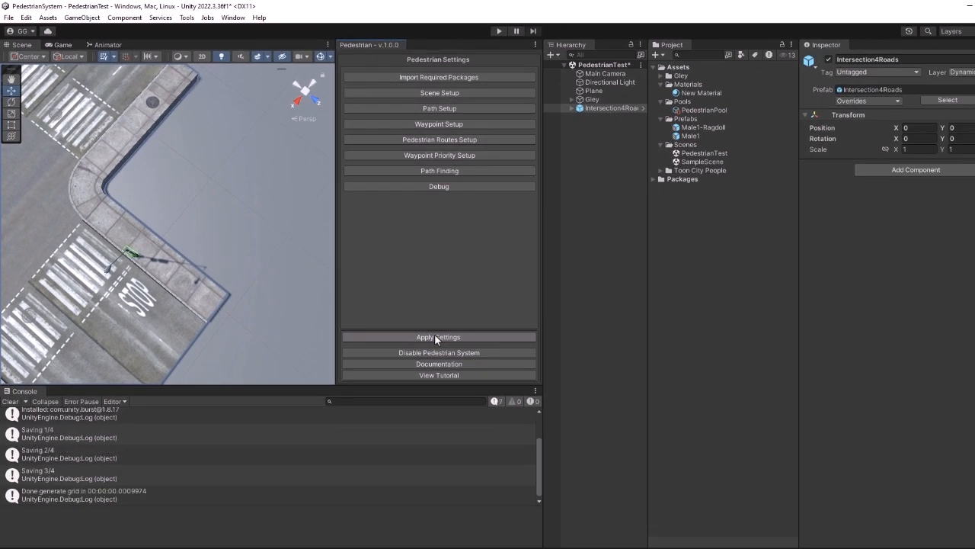
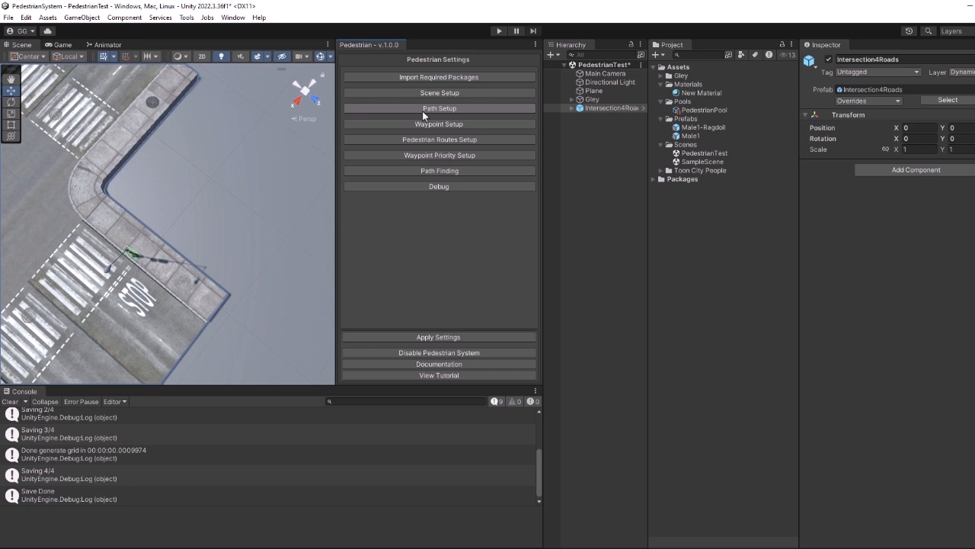
Select Path_1 for editing, close it into a loop and reopen it
click(422, 110)
click(432, 138)
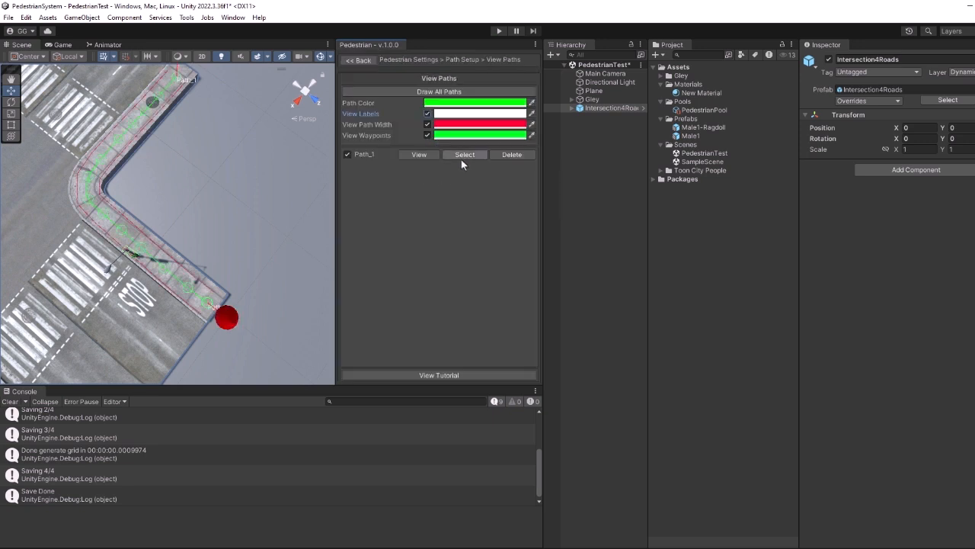
click(463, 156)
click(439, 227)
middle_drag(160, 180, 166, 246)
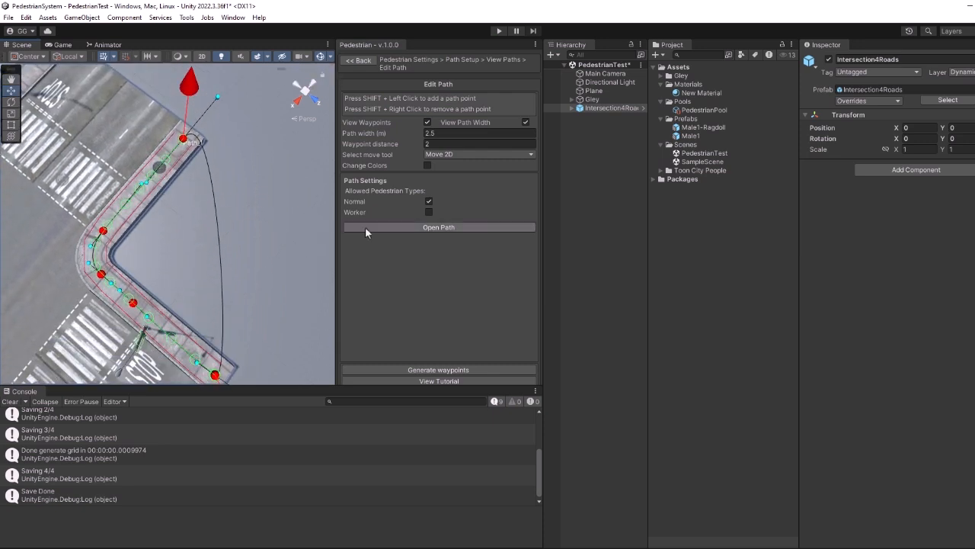
click(442, 228)
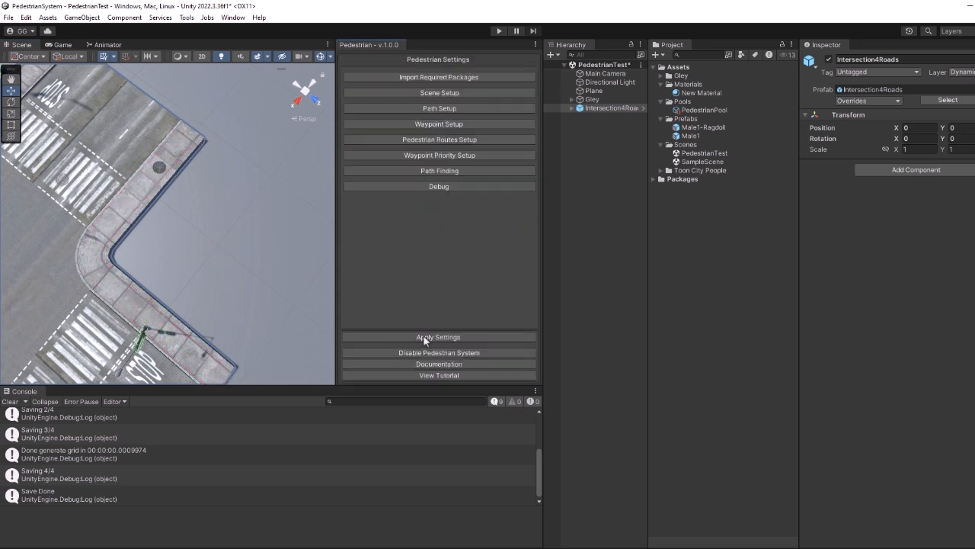
Apply the pedestrian settings again and clear the console
click(424, 338)
click(10, 401)
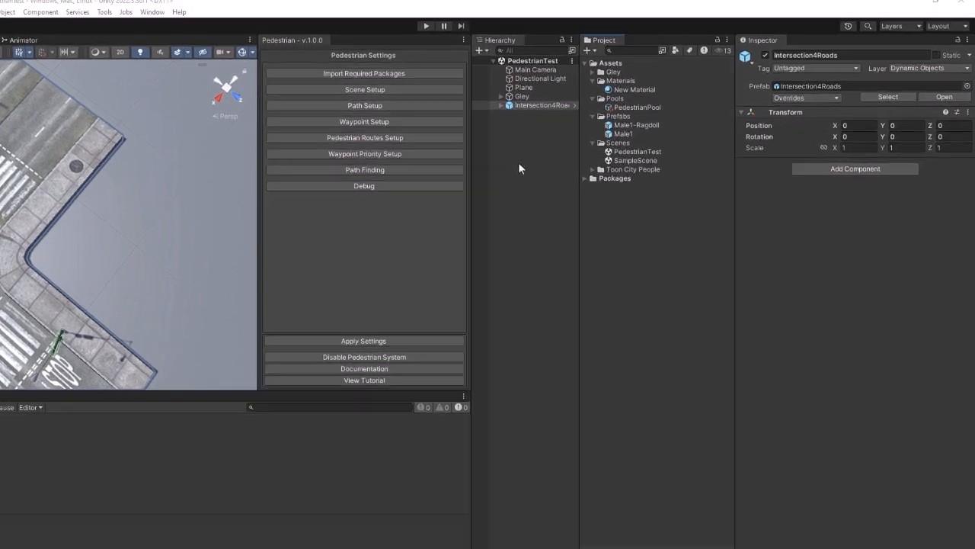
Create an empty game object named ScriptsHolder in the PedestrianTest scene
click(557, 163)
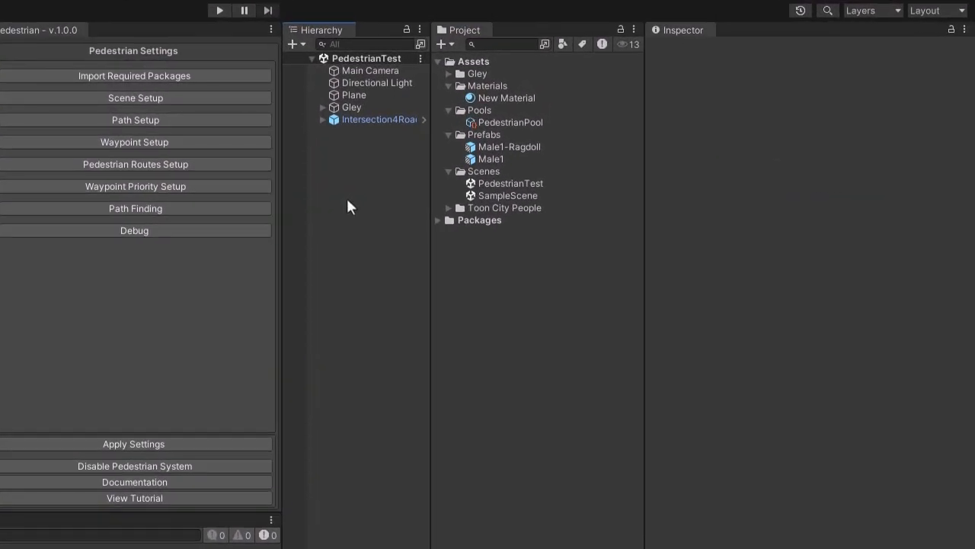
right_click(347, 202)
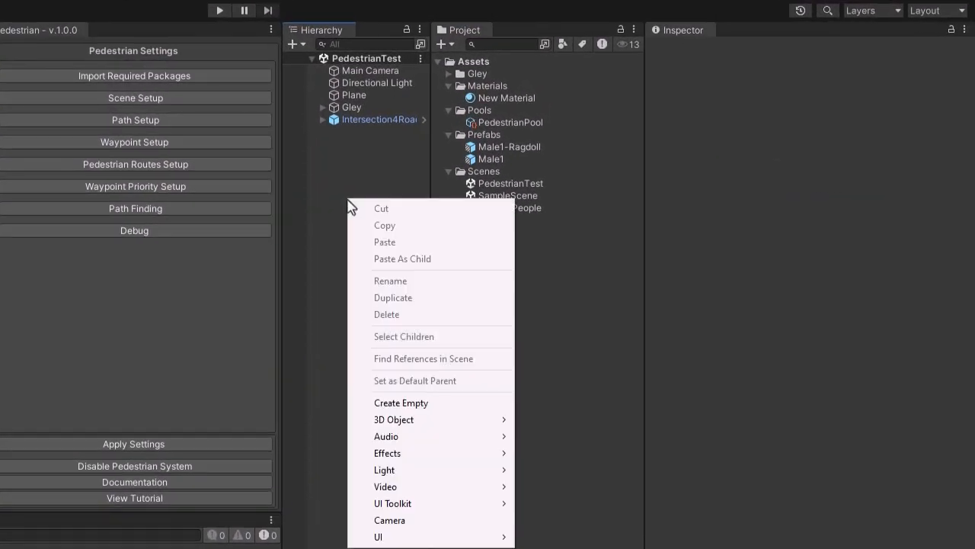
click(432, 408)
text(ScriptsHolder)
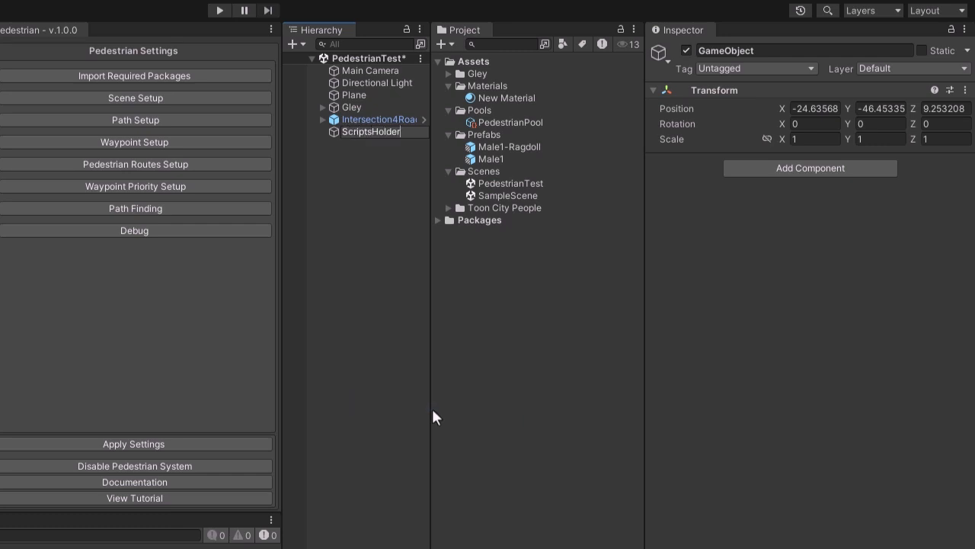
key(Return)
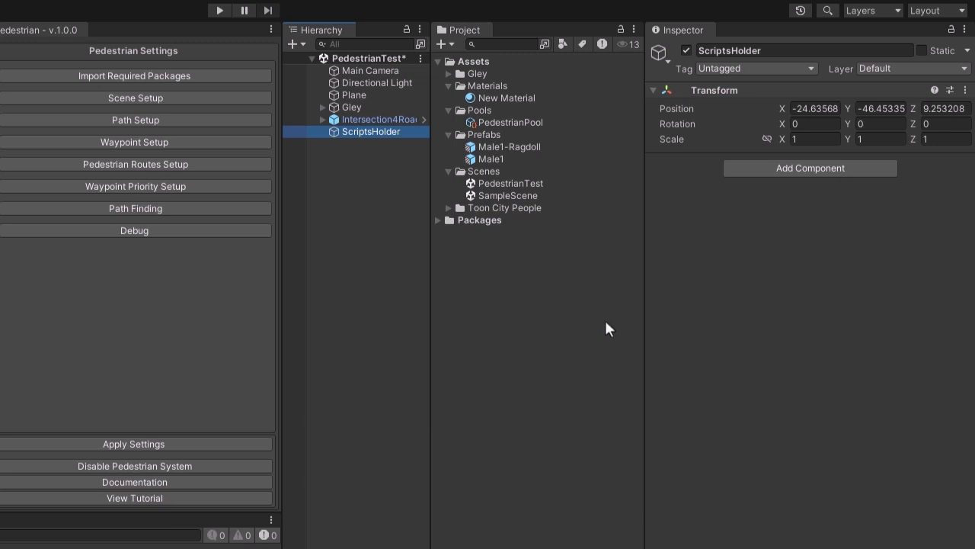
Add the Pedestrian System Component script to the ScriptsHolder object
click(812, 169)
text(pedestrian)
key(Down)
key(Down)
key(Down)
key(Down)
key(Down)
key(Down)
key(Down)
key(Return)
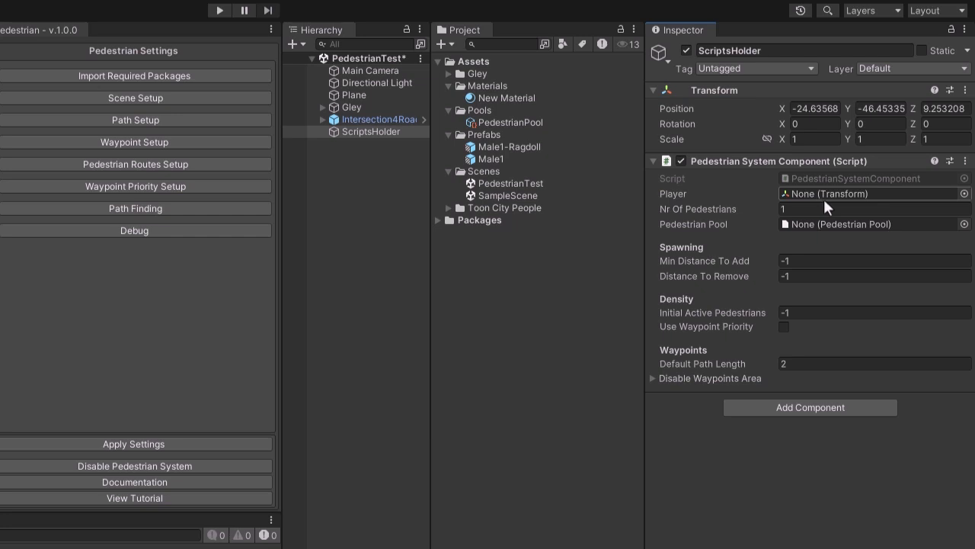
Create an empty game object named Player and set its position to 0, 0, 0
right_click(352, 181)
click(451, 384)
text(Player)
key(Return)
click(827, 109)
text(0)
key(Tab)
text(0)
key(Tab)
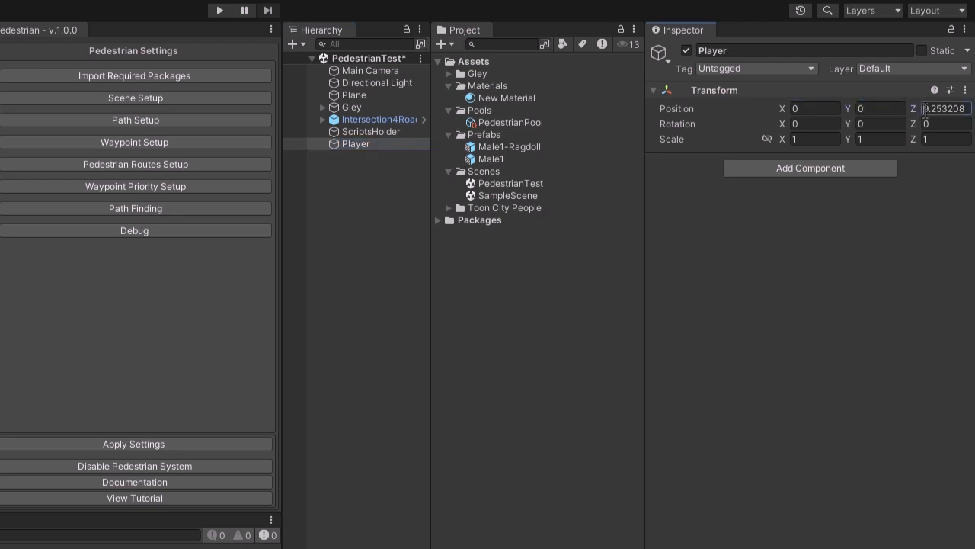
text(0)
key(Return)
Assign the Player object as the Player of ScriptsHolder's pedestrian component and set ScriptsHolder's position to 0, 0, 0
click(400, 132)
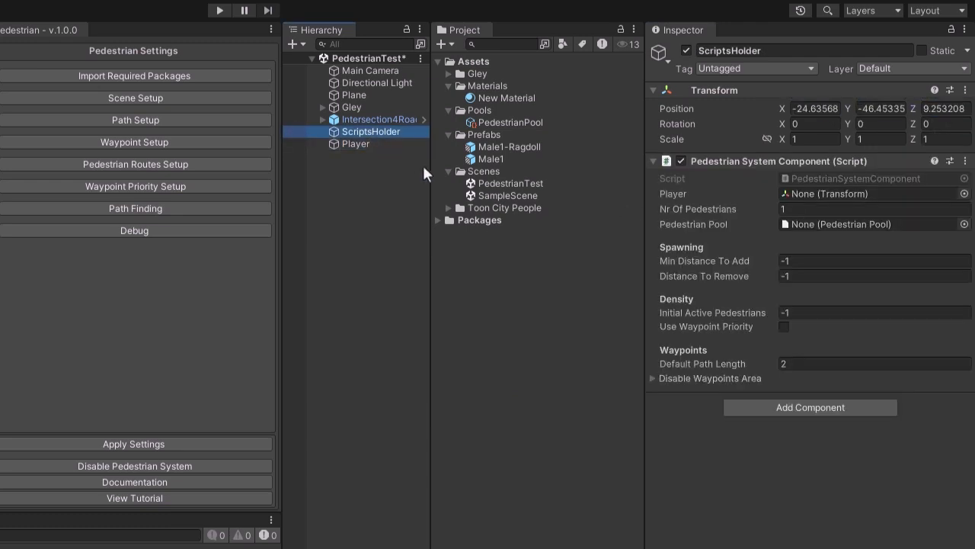
drag(351, 145, 838, 193)
click(818, 107)
text(0)
key(Tab)
text(0)
key(Tab)
text(0)
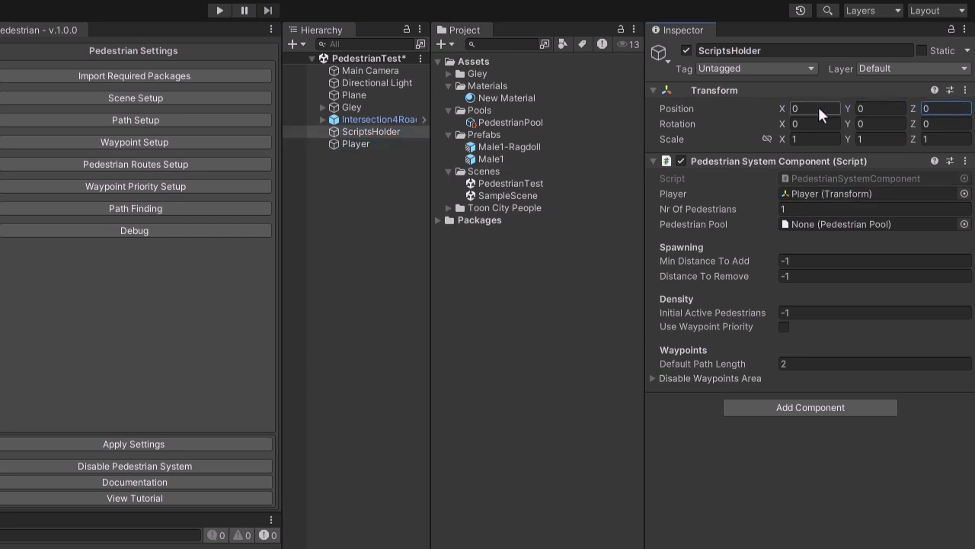
Set the component's number of pedestrians to 1 and assign the PedestrianPool asset as its pedestrian pool
click(806, 215)
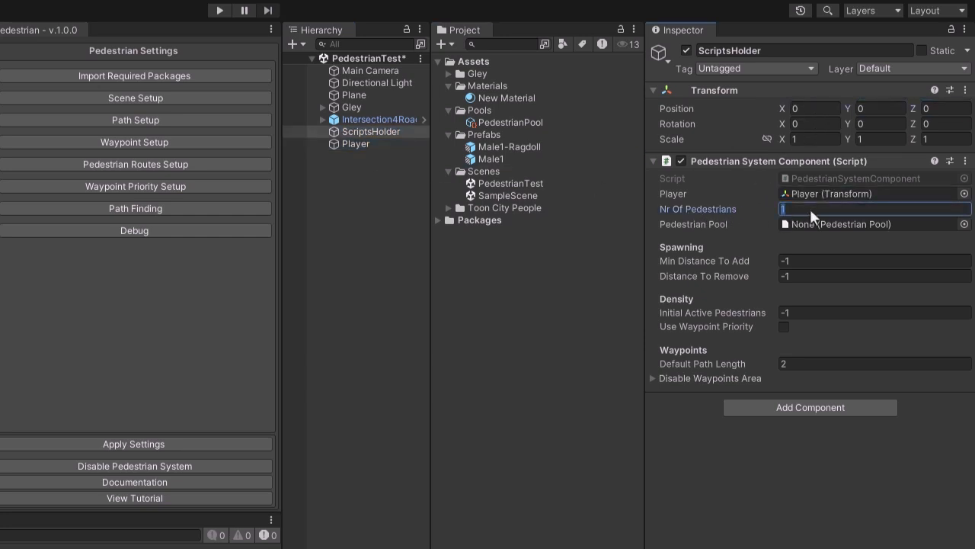
text(1)
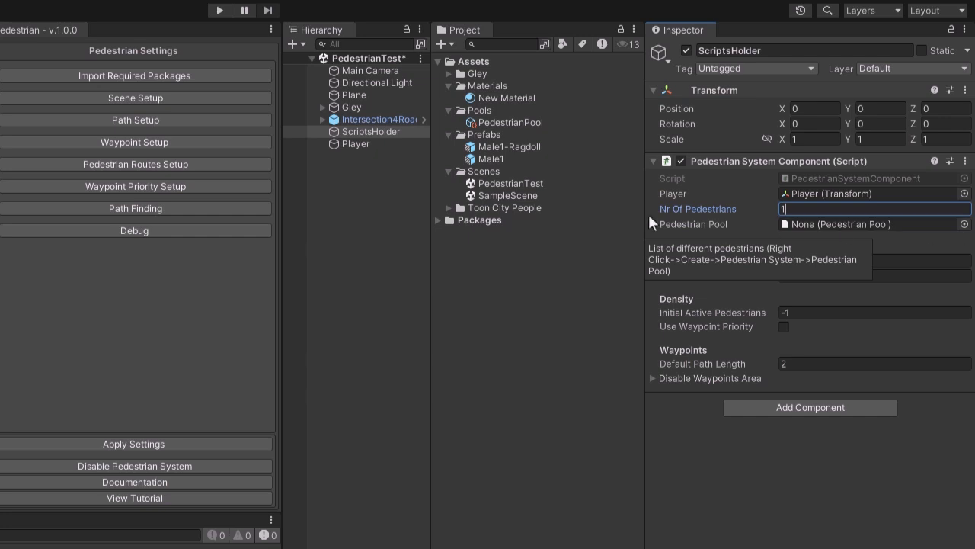
drag(509, 123, 841, 230)
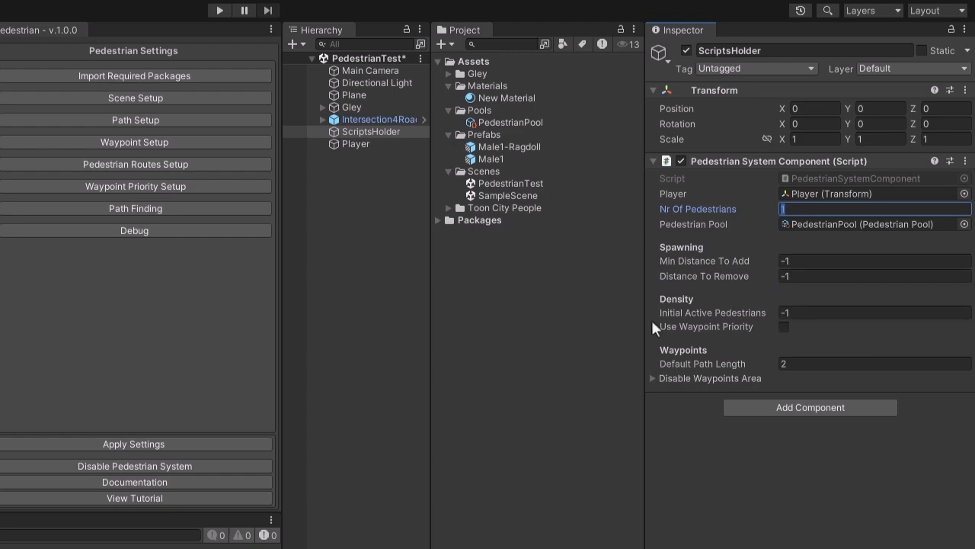
click(345, 219)
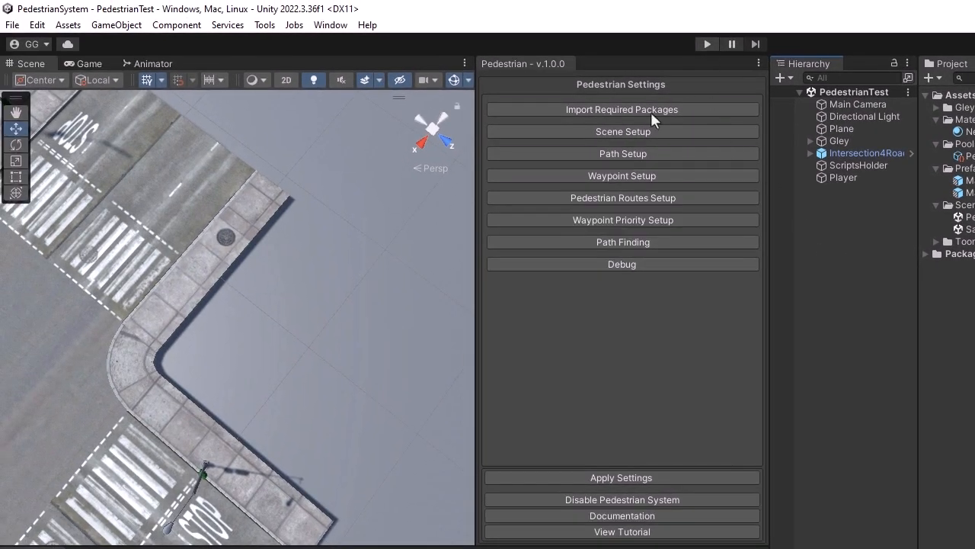
Run the scene in play mode and watch the pedestrian near the sidewalk corner in the Scene view
click(697, 44)
click(23, 64)
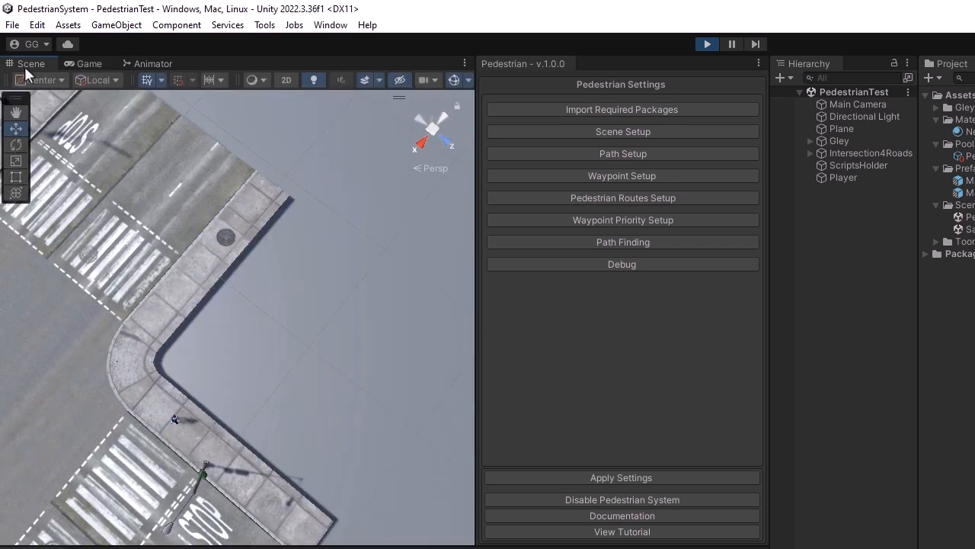
scroll(216, 385, up, 6)
scroll(216, 386, down, 4)
middle_drag(216, 386, 276, 331)
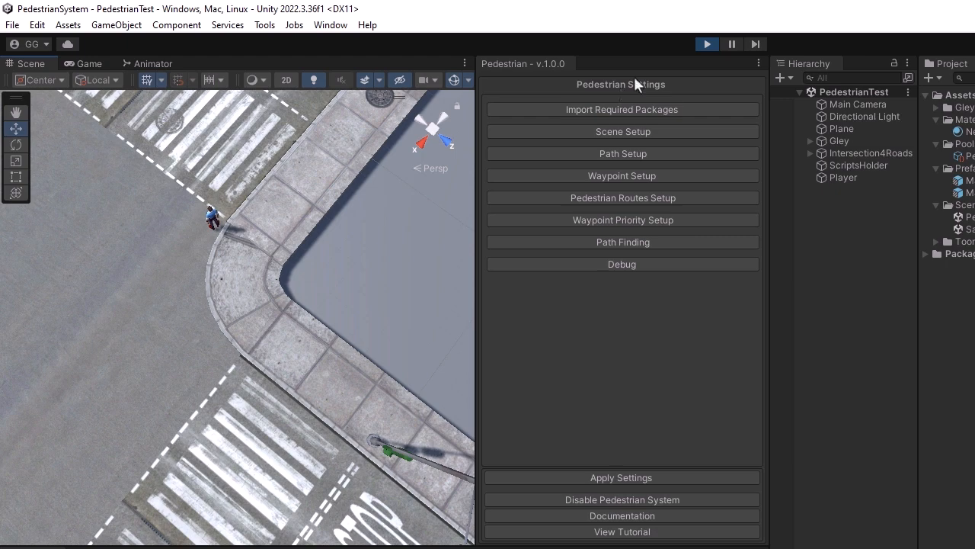
Stop play mode and set the layer of the Intersection4Roads object to Road
click(707, 45)
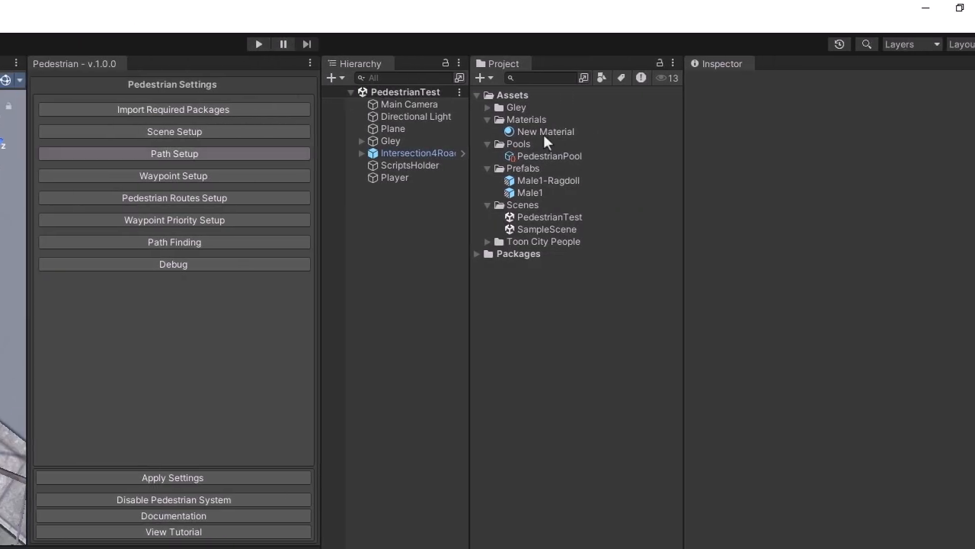
click(358, 153)
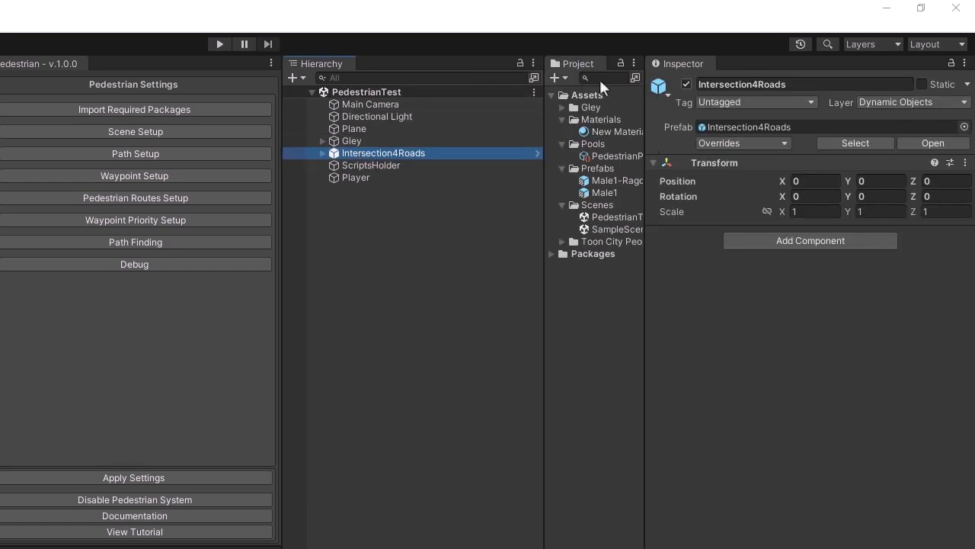
click(912, 103)
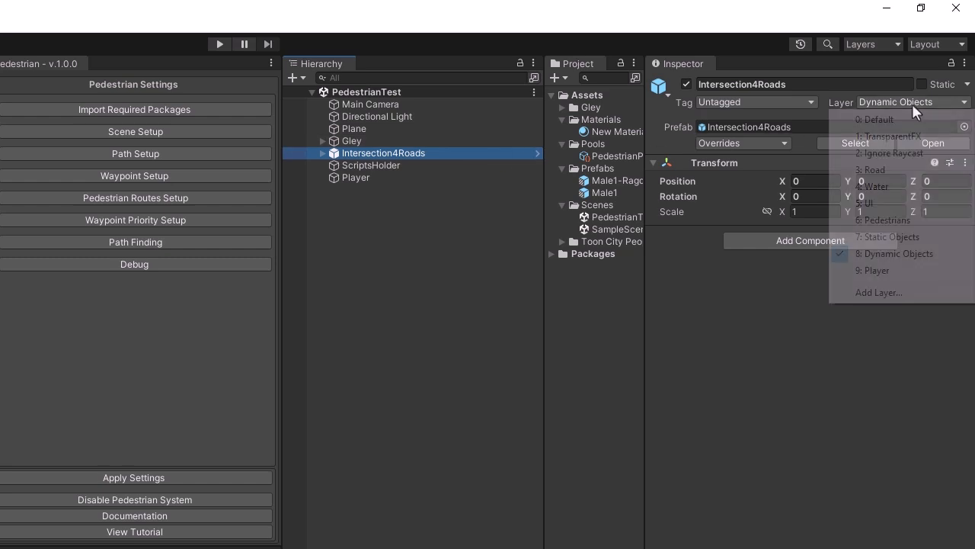
click(899, 170)
click(185, 434)
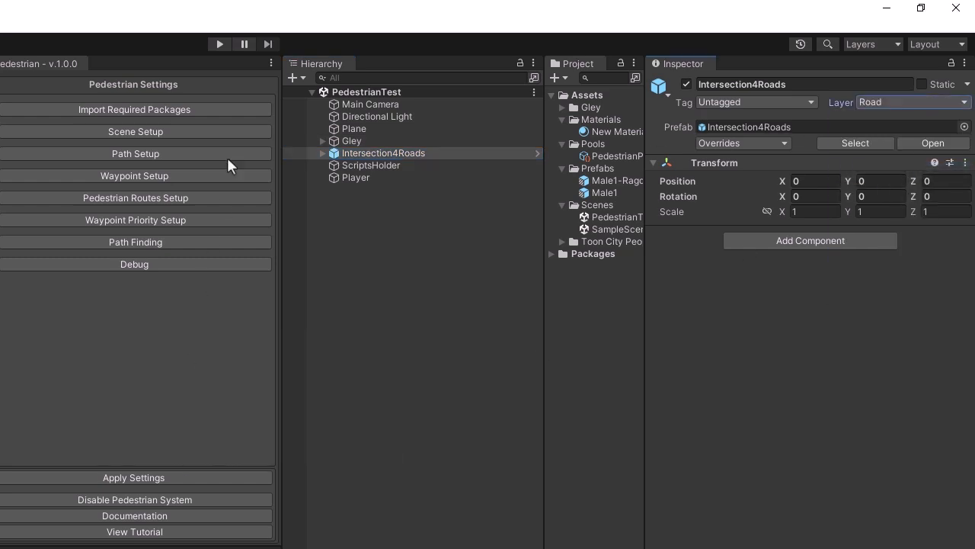
Run the scene in play mode and watch the pedestrian walk around the sidewalk corner in the Scene view
click(219, 43)
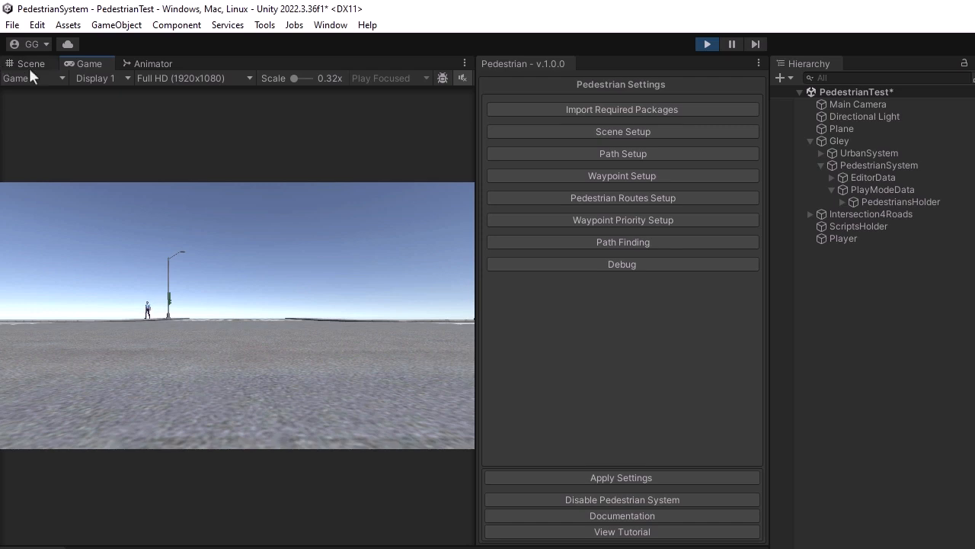
click(31, 65)
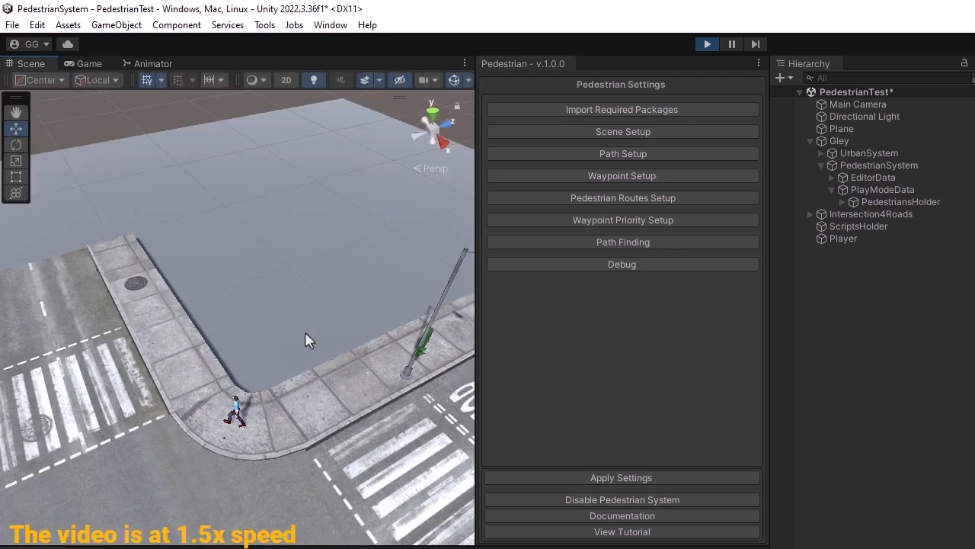
middle_drag(304, 335, 363, 364)
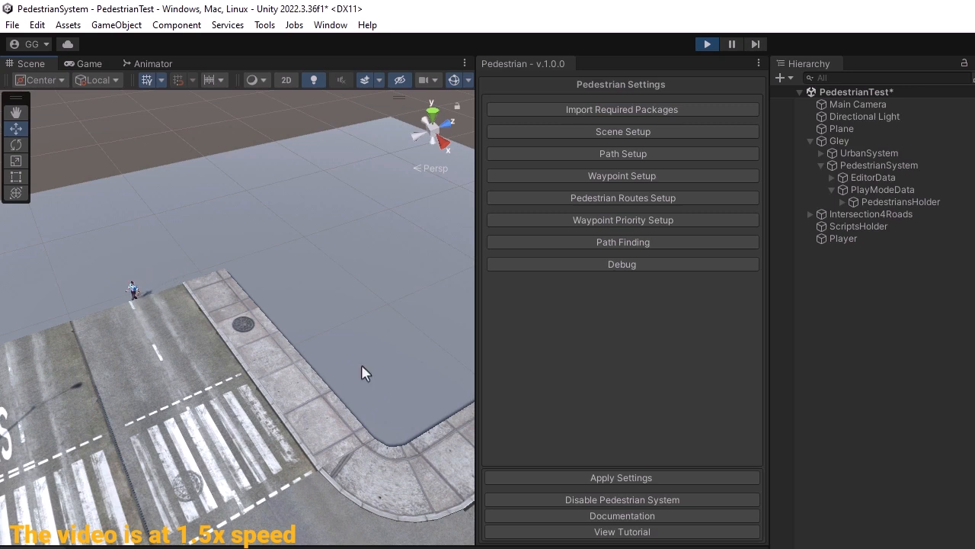
scroll(170, 339, up, 2)
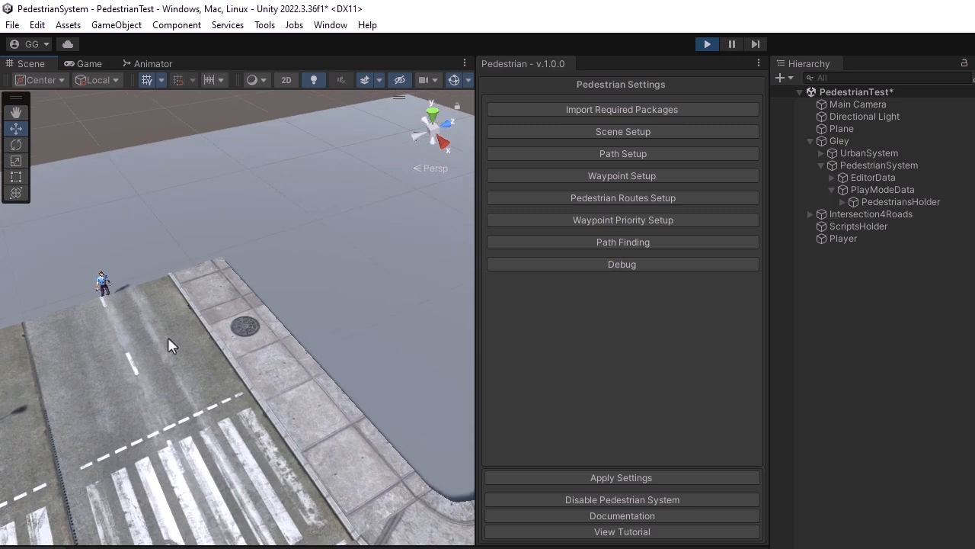
Pause the simulation and examine the pedestrian and the road's height above the ground at street level
click(731, 43)
middle_drag(199, 362, 295, 429)
alt+drag(295, 429, 304, 400)
middle_drag(305, 400, 277, 217)
right_drag(346, 336, 434, 179)
middle_drag(324, 301, 342, 255)
right_drag(342, 255, 351, 160)
middle_drag(355, 236, 385, 298)
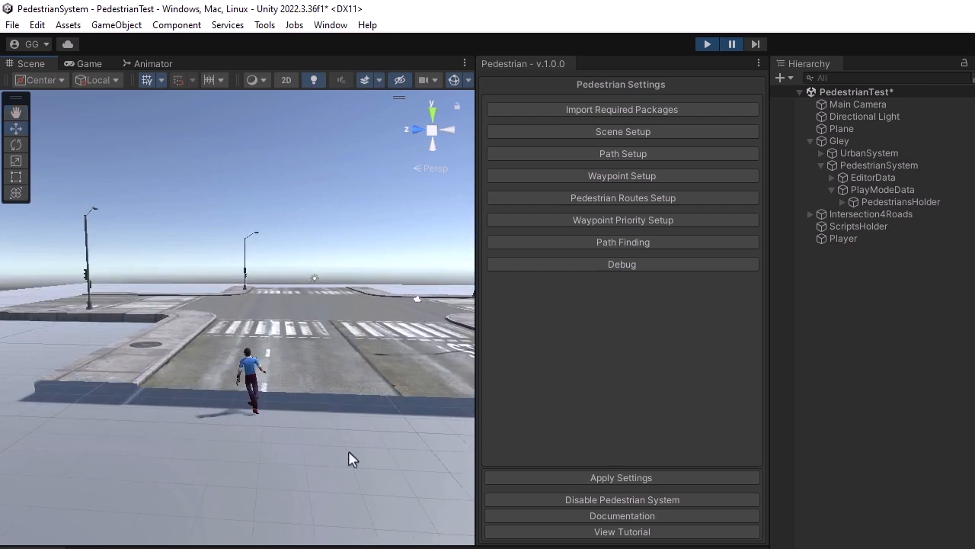
Stop play mode and lower the Intersection4Roads object slightly along its vertical axis to sit on the ground plane
click(707, 44)
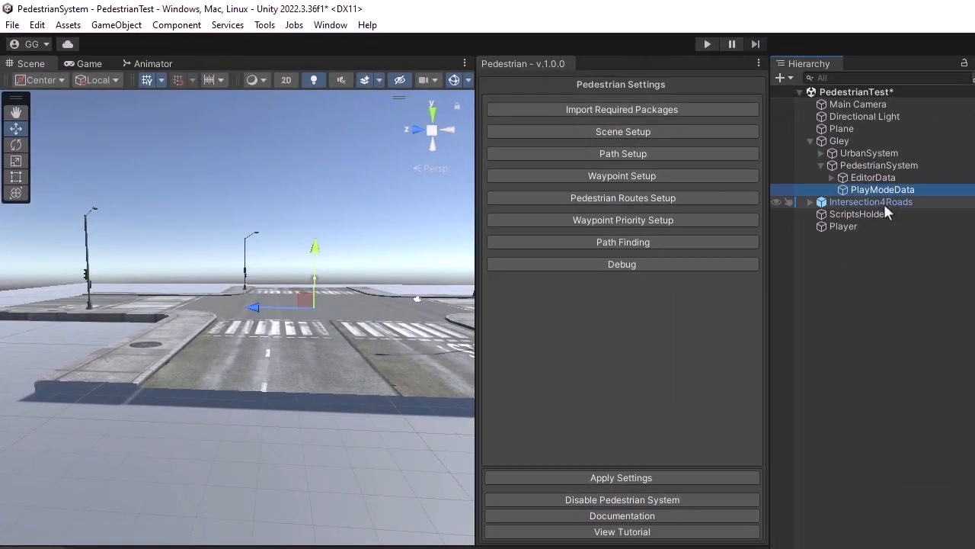
click(586, 134)
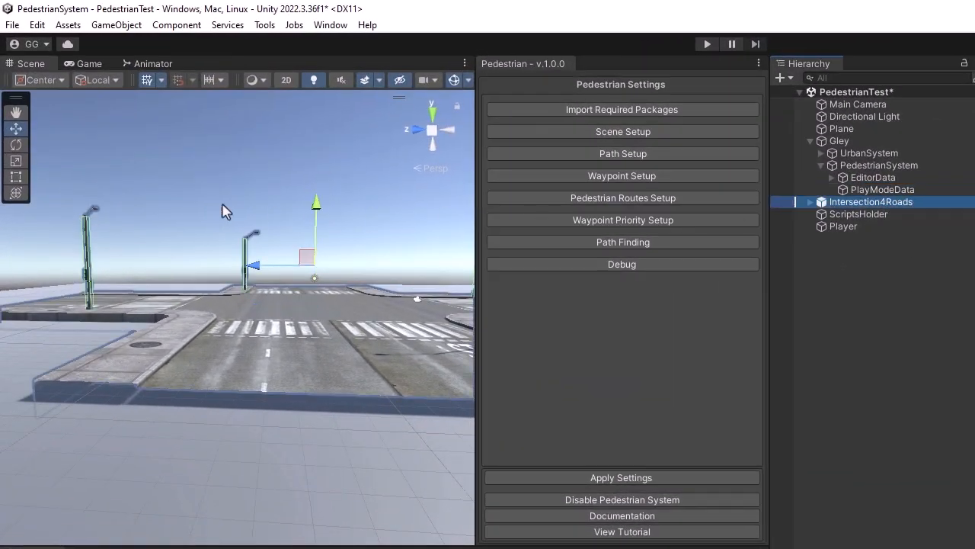
drag(317, 204, 316, 212)
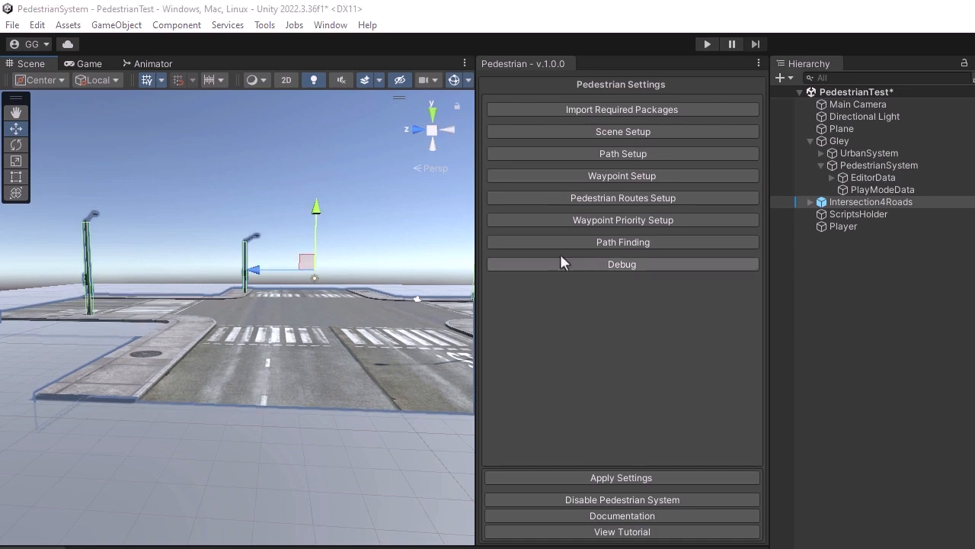
Look at the whole intersection from above, open path creation in Path Setup and display the other existing paths
right_drag(320, 153, 318, 243)
scroll(318, 244, down, 3)
alt+drag(319, 242, 308, 369)
middle_drag(309, 369, 284, 334)
click(627, 153)
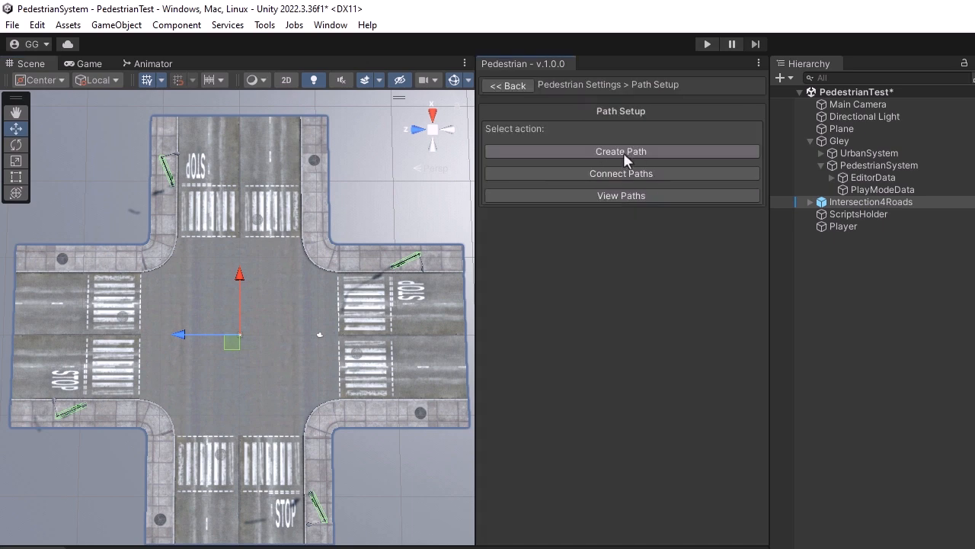
click(624, 153)
click(608, 197)
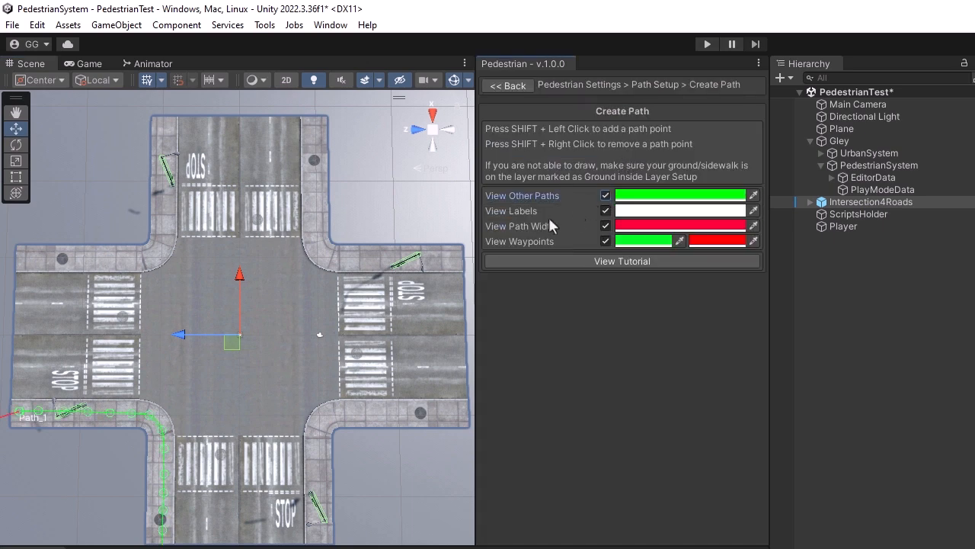
Draw an eight-point path along the lower-right sidewalk corner of the intersection and generate its waypoints
middle_drag(256, 384, 161, 273)
scroll(167, 342, up, 3)
shift+click(239, 481)
shift+click(239, 422)
shift+click(239, 361)
shift+click(239, 304)
shift+click(267, 275)
shift+click(326, 274)
shift+click(390, 274)
shift+click(432, 273)
click(625, 518)
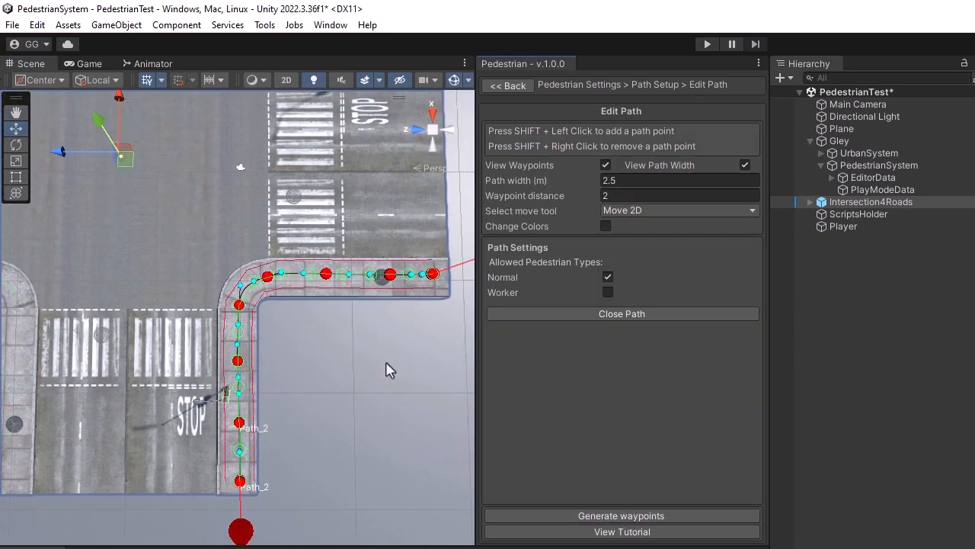
Create another eight-point path around the upper-right sidewalk corner of the intersection and generate its waypoints
click(508, 86)
click(621, 151)
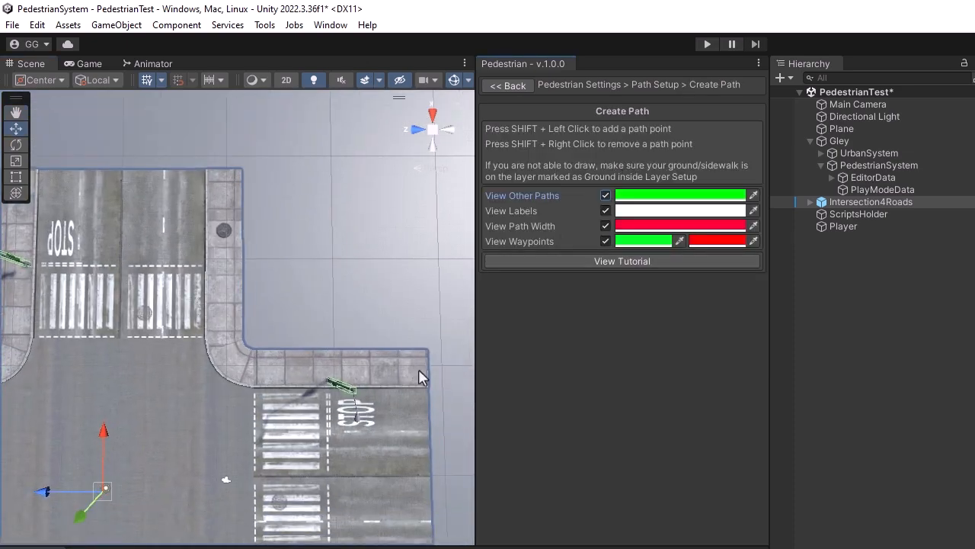
shift+click(421, 367)
shift+click(358, 366)
shift+click(291, 365)
shift+click(241, 361)
shift+click(224, 340)
shift+click(227, 294)
shift+click(225, 230)
shift+click(222, 177)
click(594, 512)
Create an eight-point path around the upper-left sidewalk corner, generate its waypoints and return to Path Setup
click(508, 86)
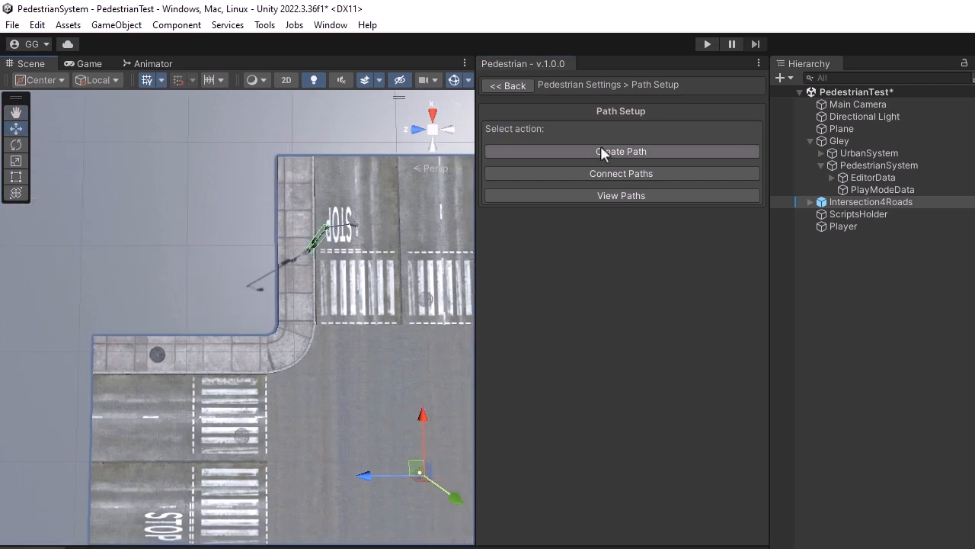
click(621, 151)
shift+click(296, 166)
shift+click(296, 225)
shift+click(297, 279)
shift+click(297, 313)
shift+click(286, 352)
shift+click(234, 357)
shift+click(156, 357)
shift+click(104, 356)
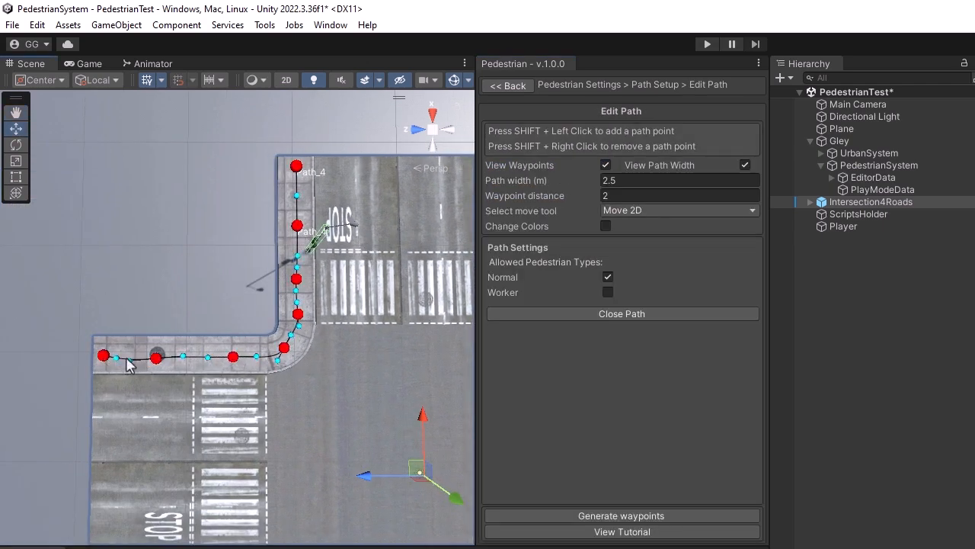
click(613, 516)
click(494, 87)
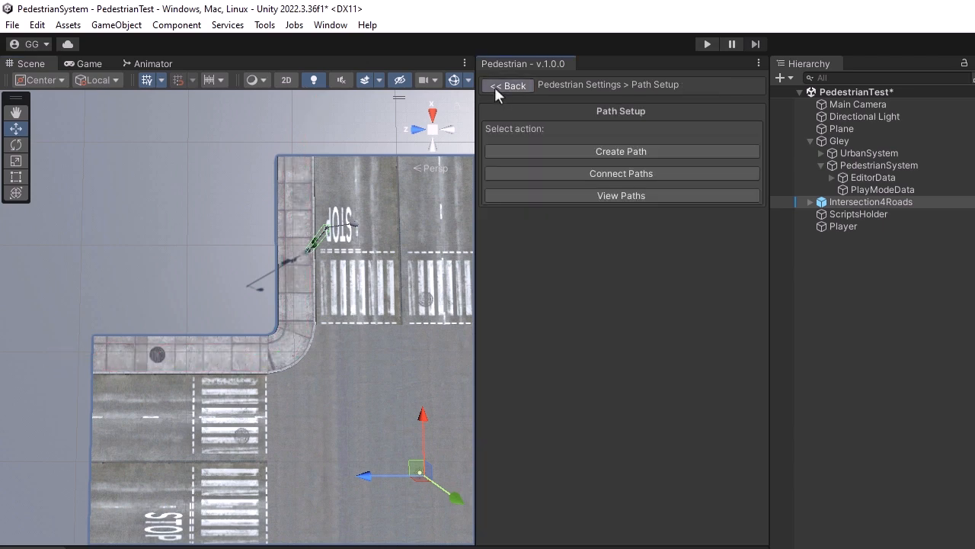
Open Connect Paths and link Path_1 waypoint 18 to Path_4 waypoint 19 across the left crosswalk
click(494, 87)
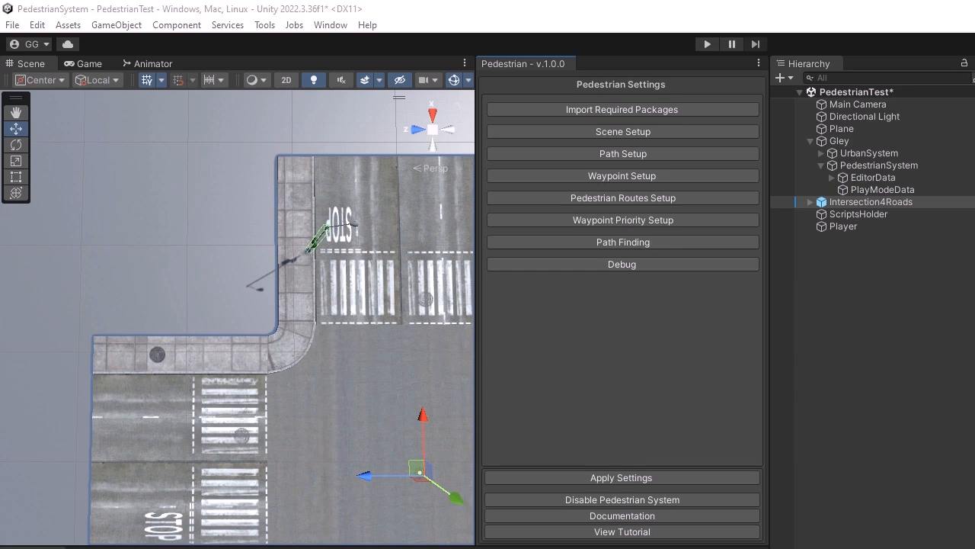
click(616, 153)
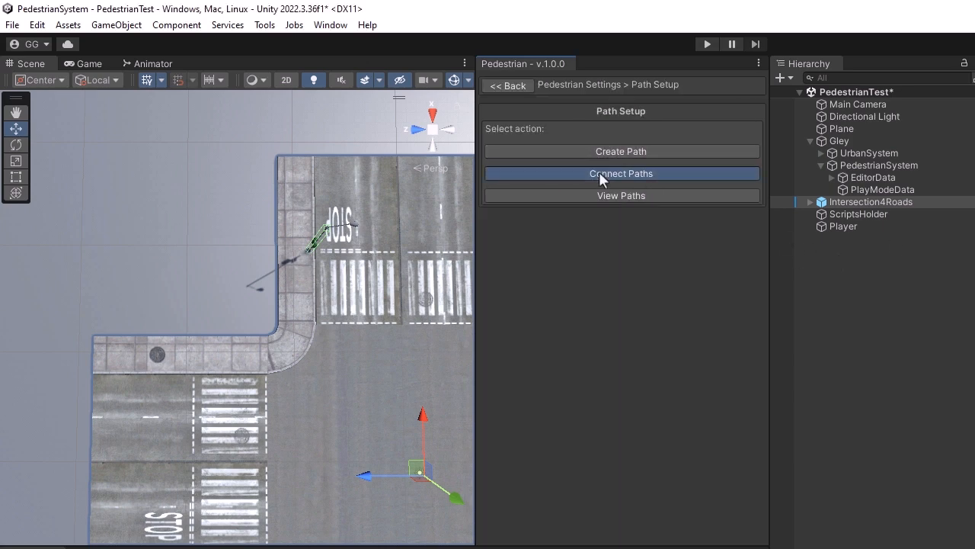
click(599, 172)
middle_drag(415, 283, 274, 174)
scroll(293, 221, down, 4)
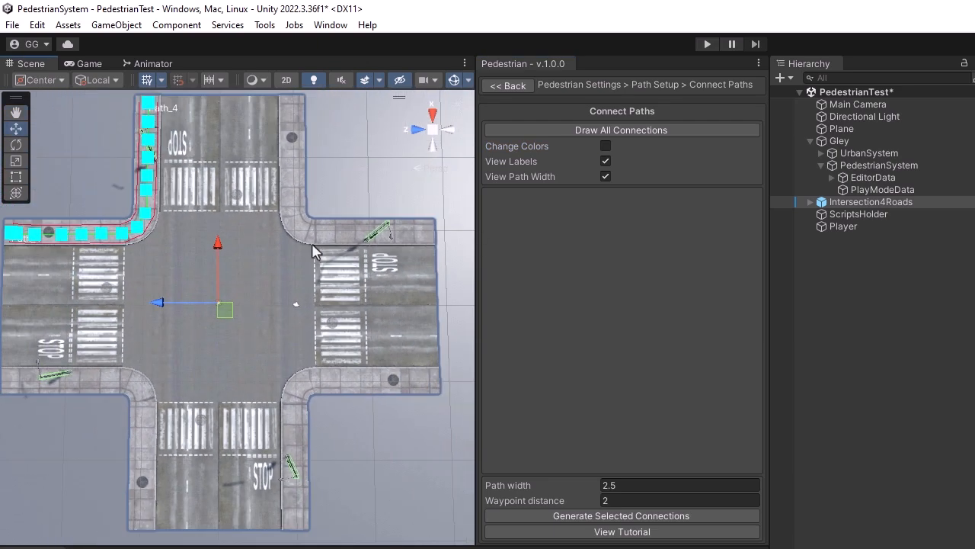
middle_drag(242, 256, 265, 263)
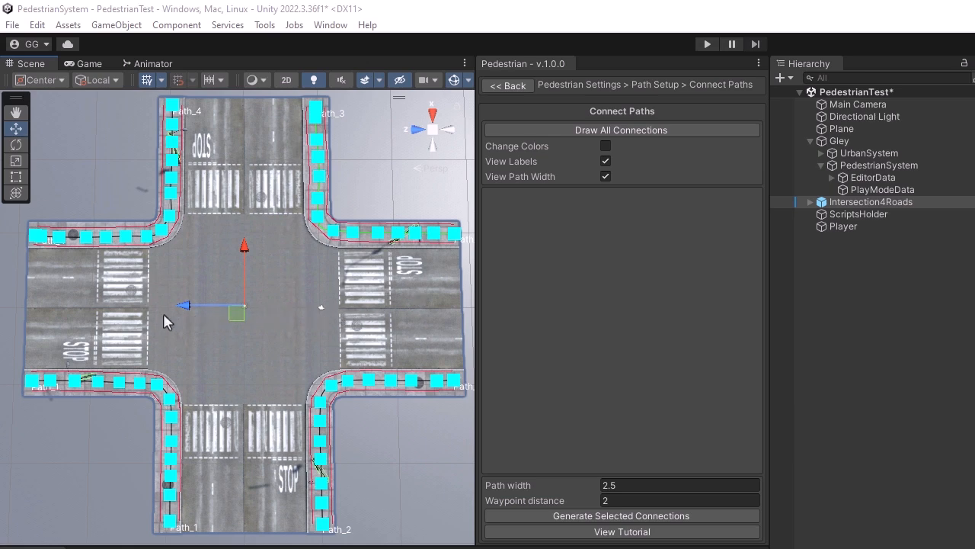
click(119, 382)
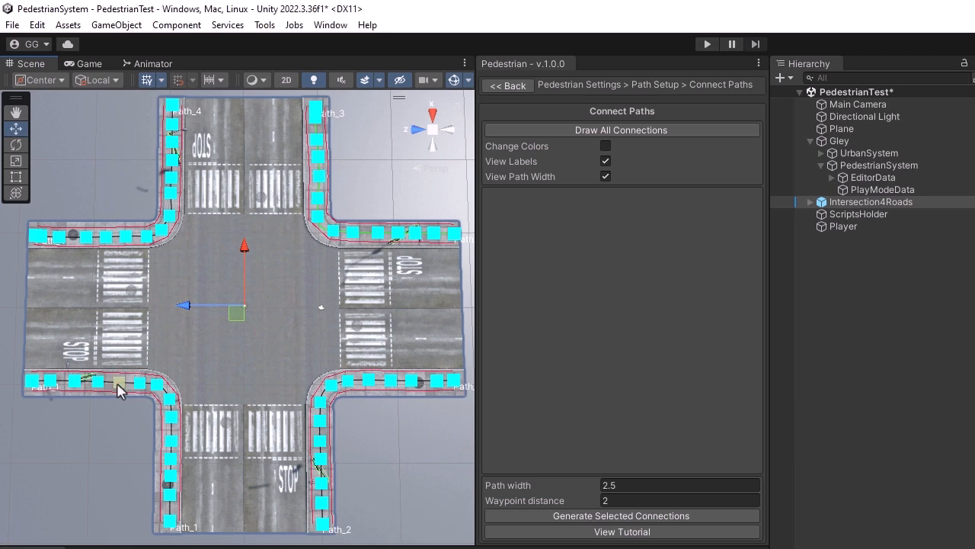
click(126, 238)
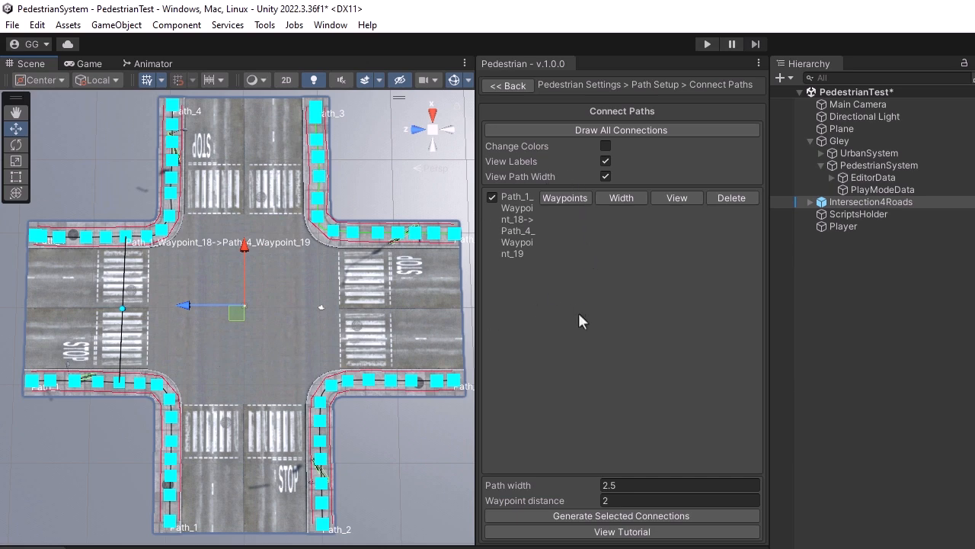
Try bending the Path_1 to Path_4 connection with its control points and undo the changes
mouse_move(114, 310)
mouse_down()
mouse_move(155, 325)
mouse_move(119, 320)
mouse_up()
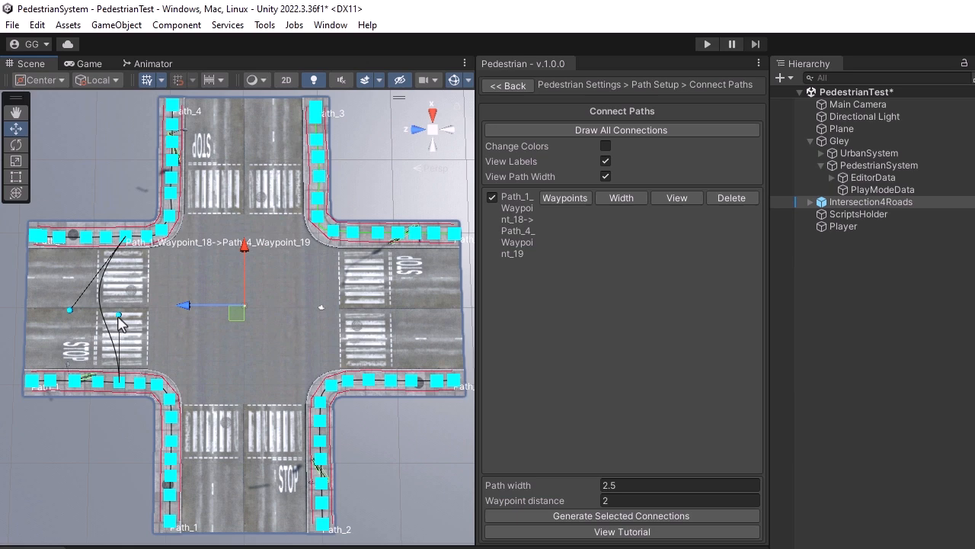
key(ctrl+z)
key(ctrl+z)
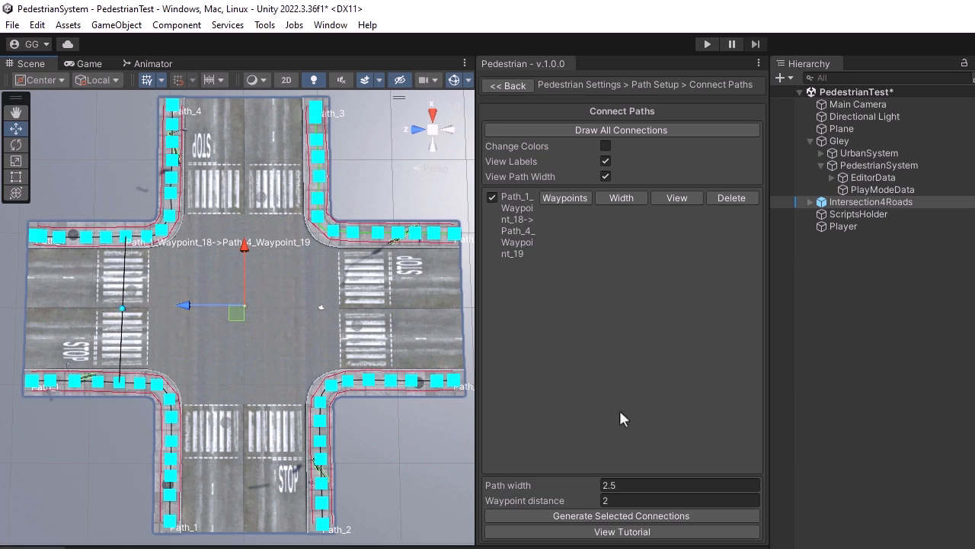
Set the connection path width to 4, generate the Path_1 to Path_4 connection and preview its waypoints and width
text(4)
click(623, 499)
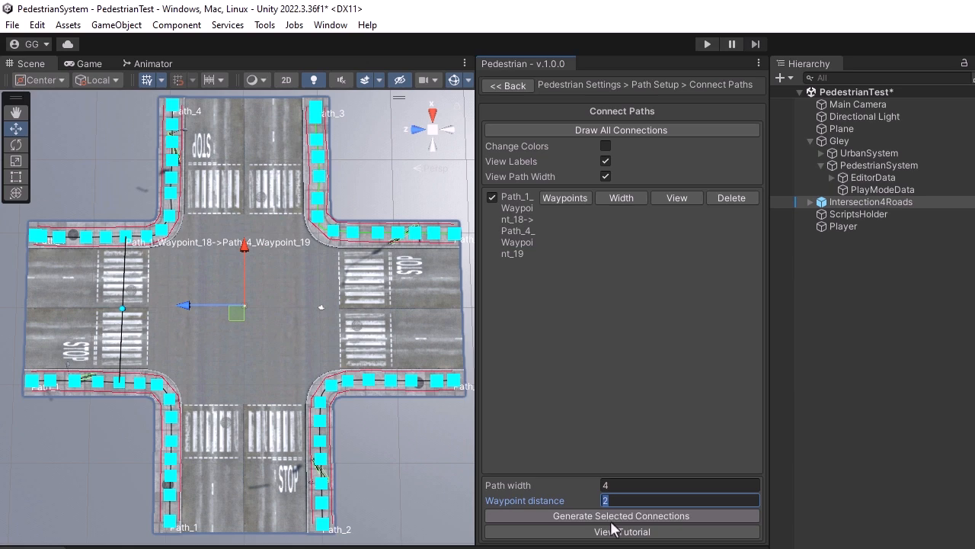
click(566, 198)
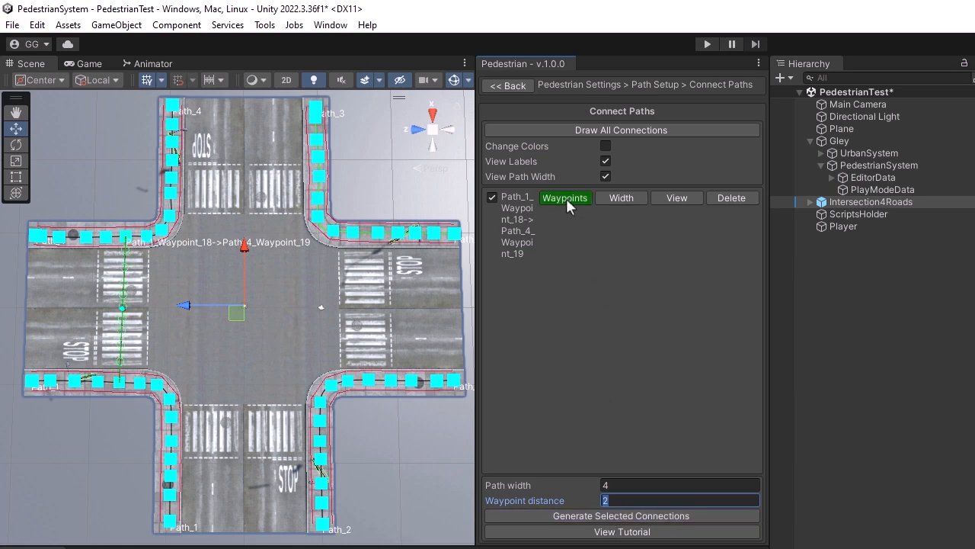
click(569, 198)
click(626, 199)
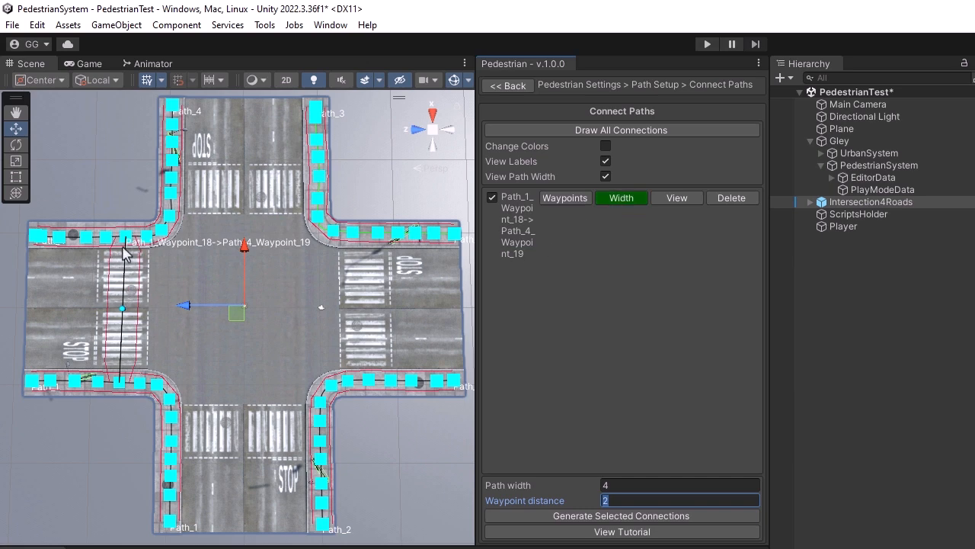
click(614, 199)
Connect Path_1 to Path_2, Path_2 to Path_3 and Path_3 to Path_4 across the three remaining crosswalks
click(171, 417)
click(319, 419)
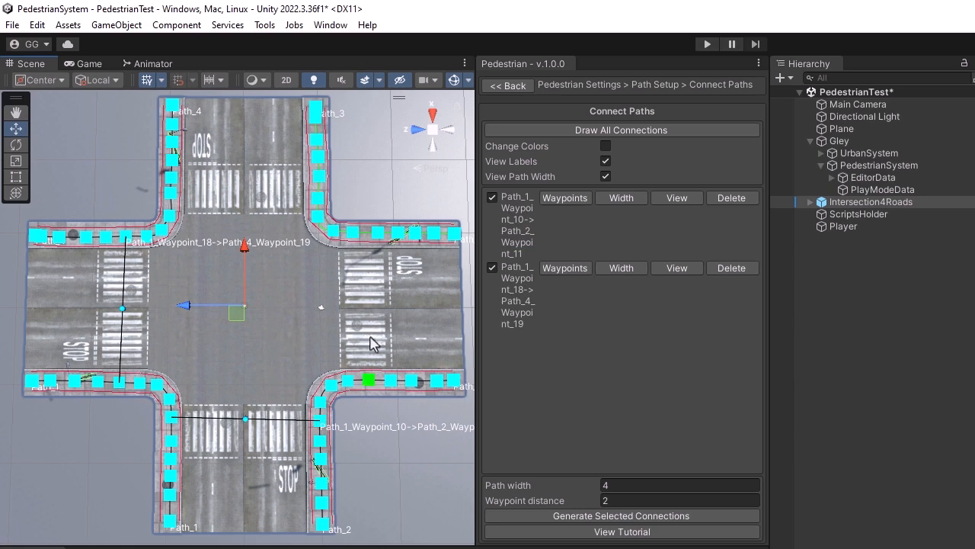
click(371, 380)
click(377, 233)
click(317, 196)
click(172, 196)
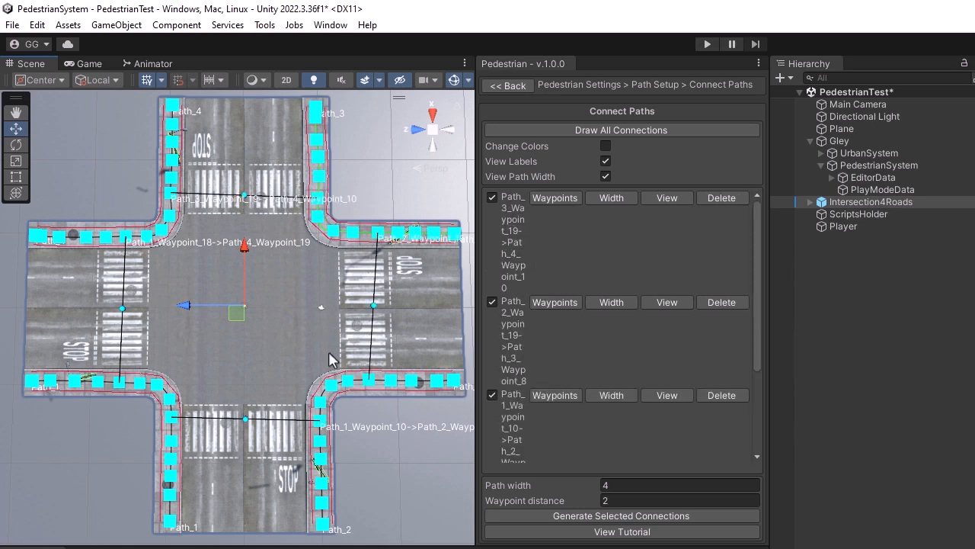
Generate the selected connections, display the waypoints of all four and return to the main Pedestrian Settings
click(609, 520)
click(560, 396)
click(562, 304)
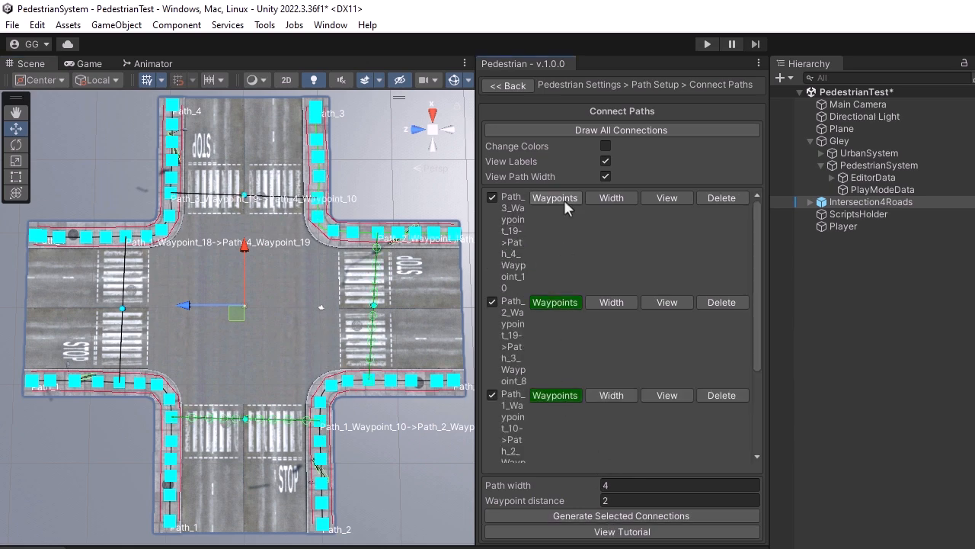
click(564, 202)
scroll(562, 289, down, 3)
click(558, 363)
mouse_move(470, 306)
mouse_down()
mouse_move(403, 307)
mouse_move(463, 307)
mouse_up()
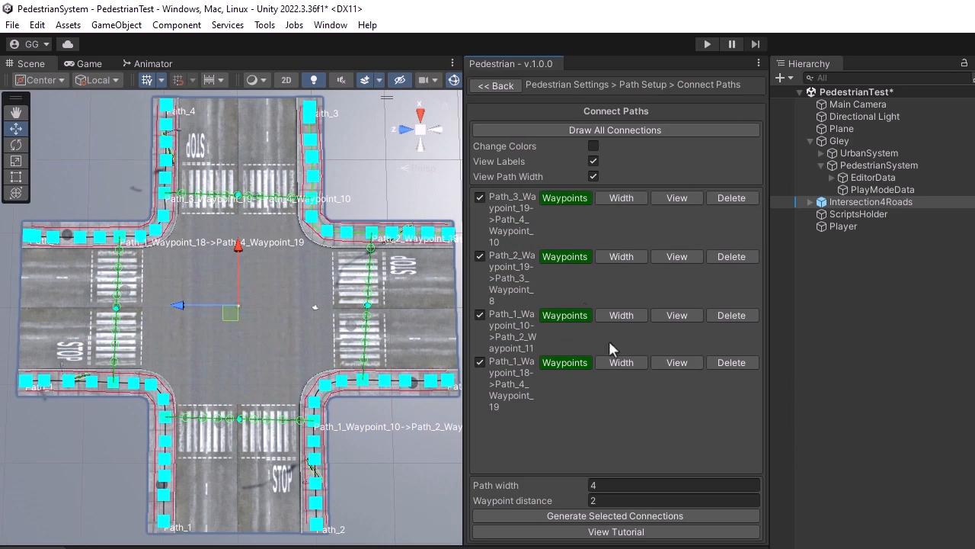
click(492, 86)
click(491, 86)
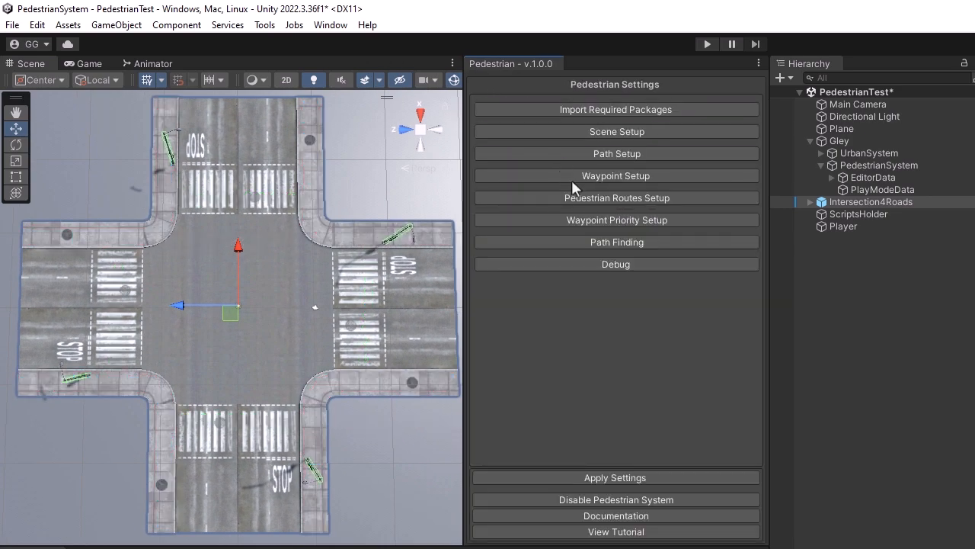
Apply the pedestrian settings, run the scene and watch the pedestrian at the crosswalk in the Scene view
click(610, 477)
key(ctrl+p)
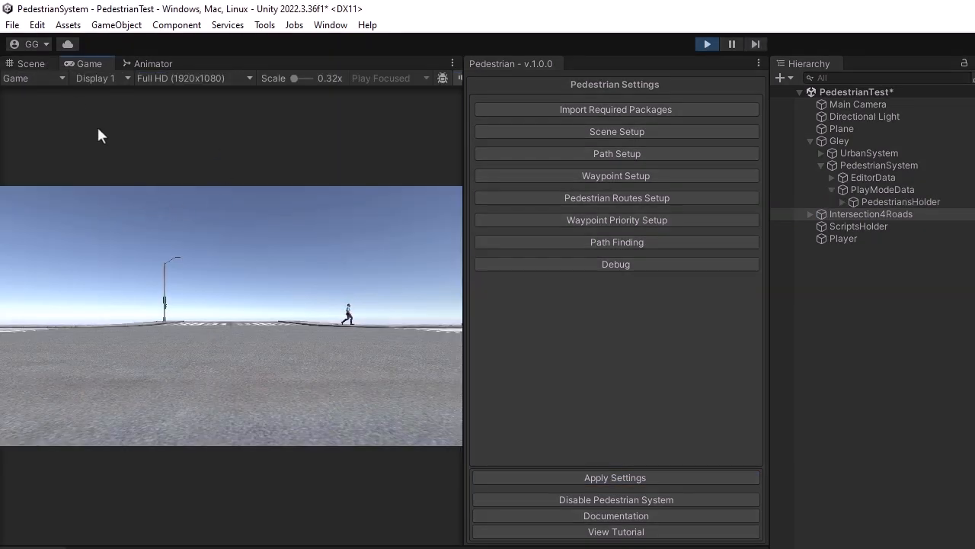
click(31, 63)
middle_drag(346, 385, 290, 401)
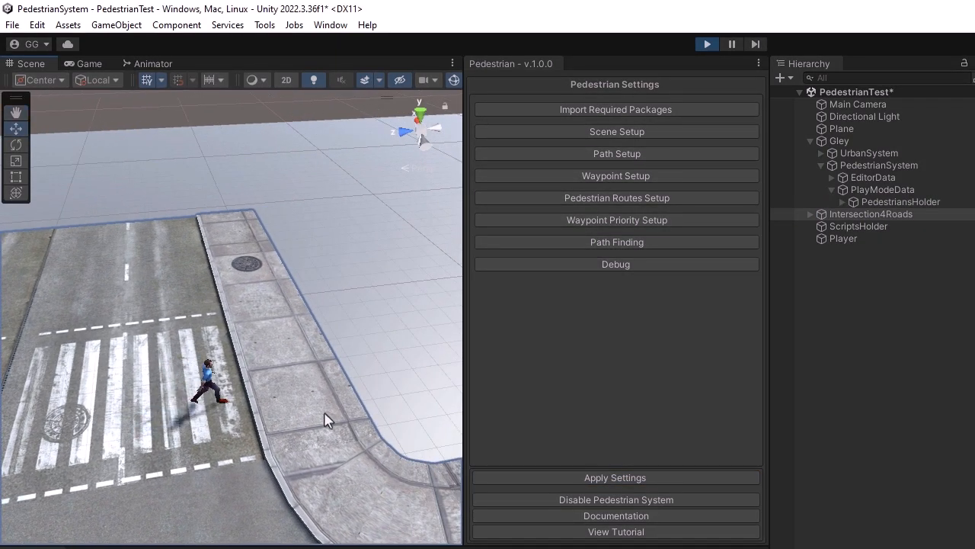
Pause the simulation and examine the Male1(Clone)0 pedestrian where it steps from the crosswalk onto the curb
click(733, 44)
click(843, 202)
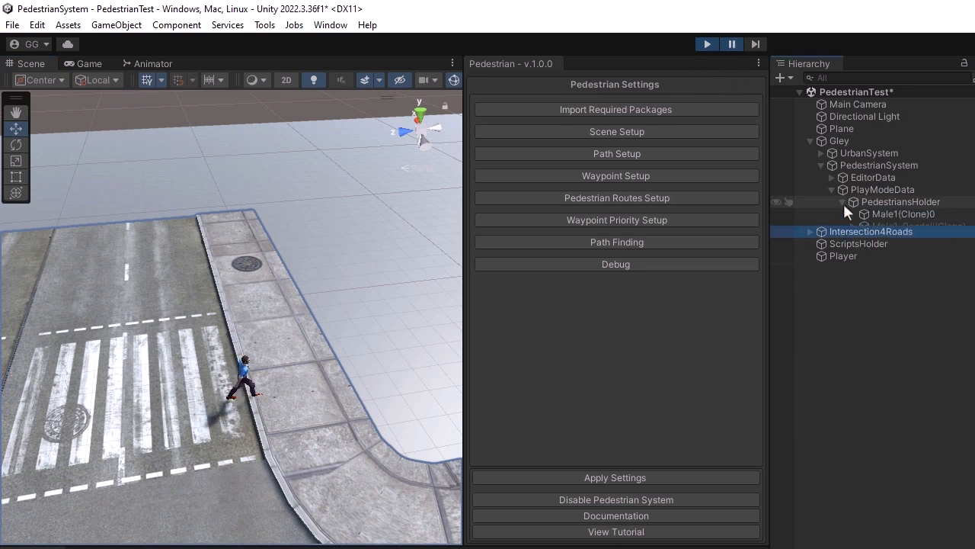
click(887, 214)
middle_drag(318, 376, 312, 255)
mouse_move(317, 318)
right_down()
mouse_move(317, 299)
mouse_move(348, 442)
mouse_move(327, 333)
mouse_move(310, 383)
right_up()
scroll(309, 377, up, 2)
middle_drag(309, 376, 291, 312)
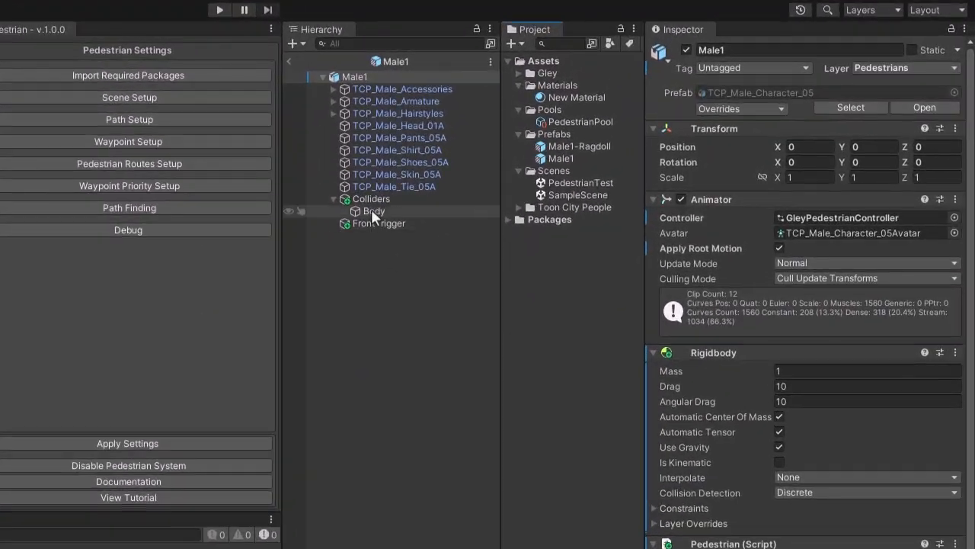
Create an empty child object named Foot under Colliders in the Male1 prefab and add a Box Collider to it
right_click(573, 155)
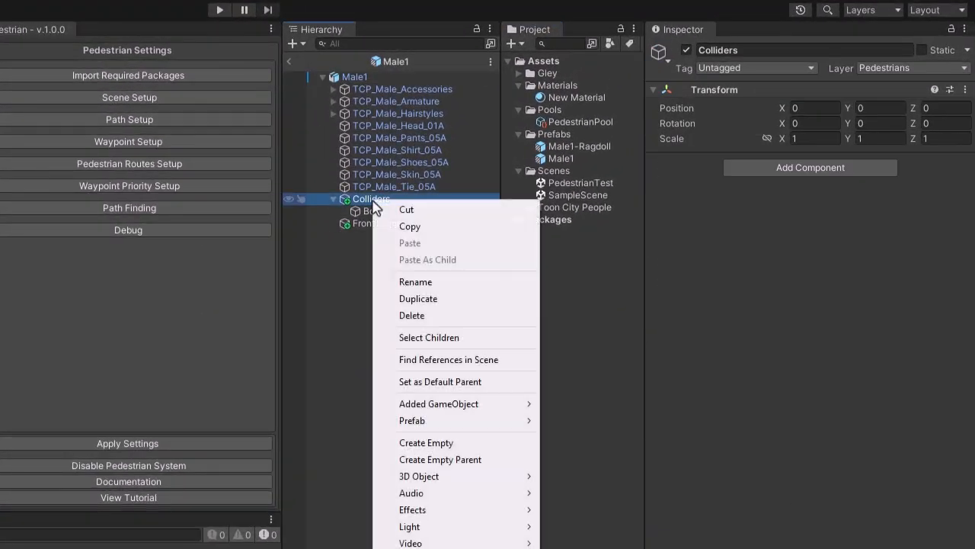
click(455, 443)
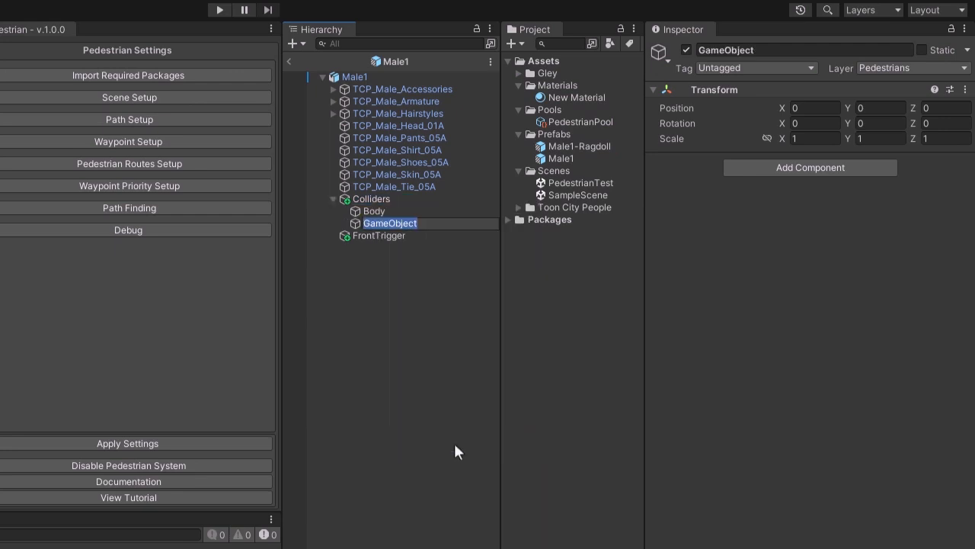
text(Foot)
key(Return)
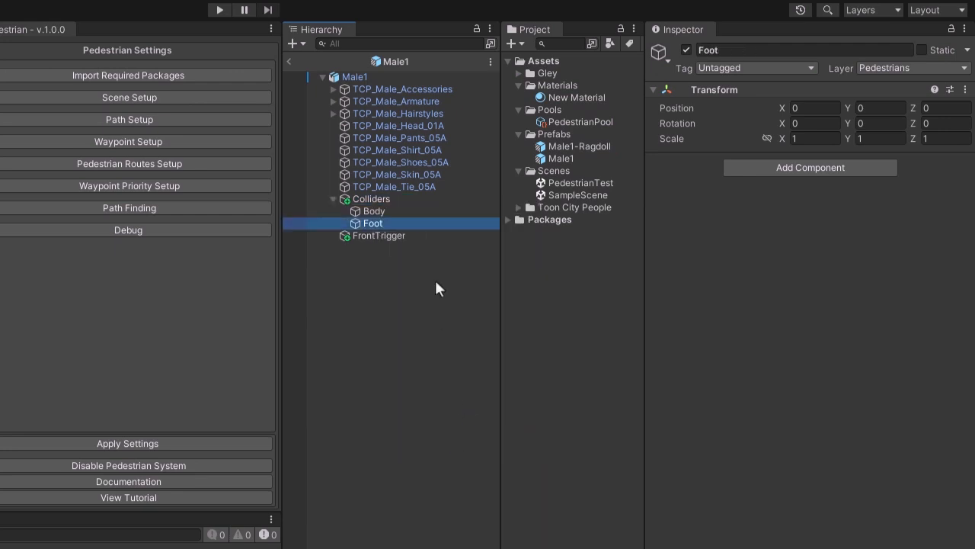
click(820, 170)
text(box col)
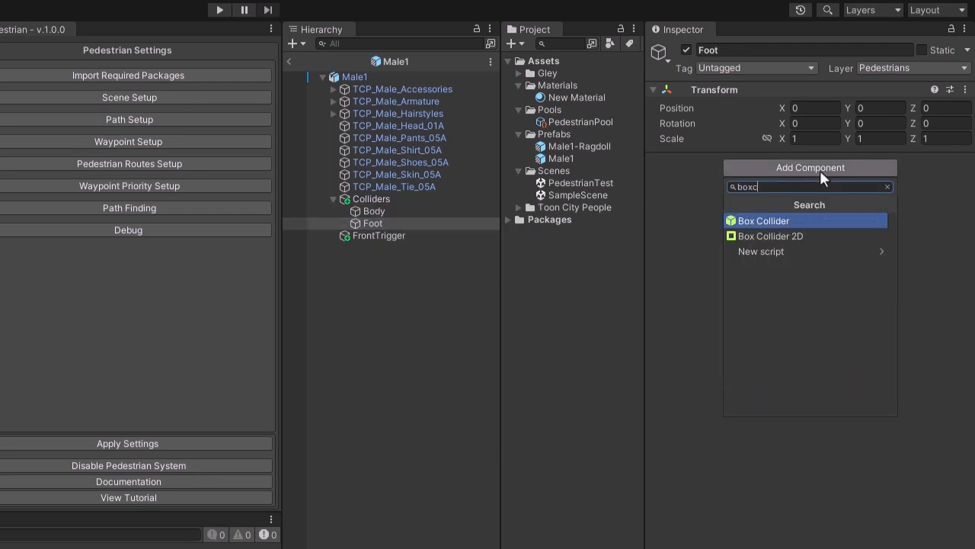
key(Return)
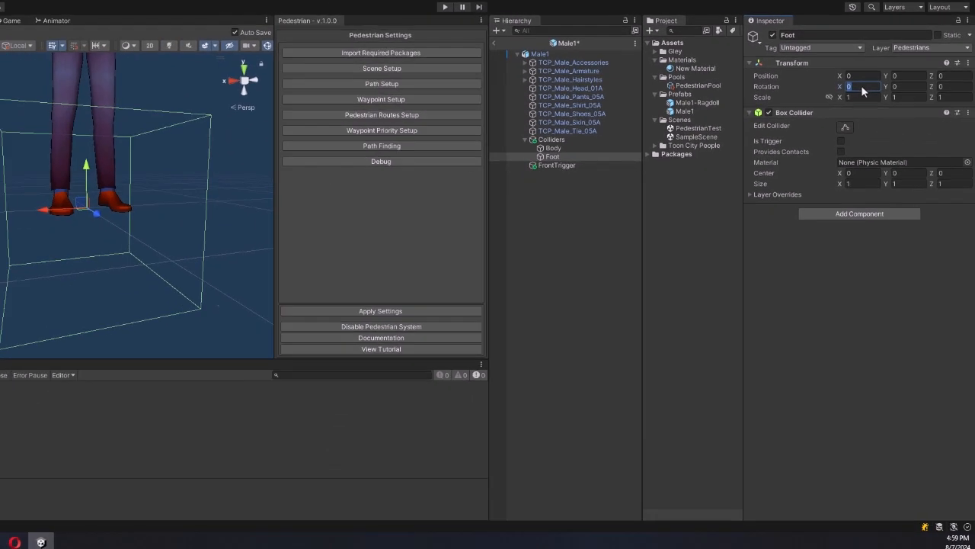
Rotate the Foot object 45 degrees about X and 45 degrees about Z
click(814, 123)
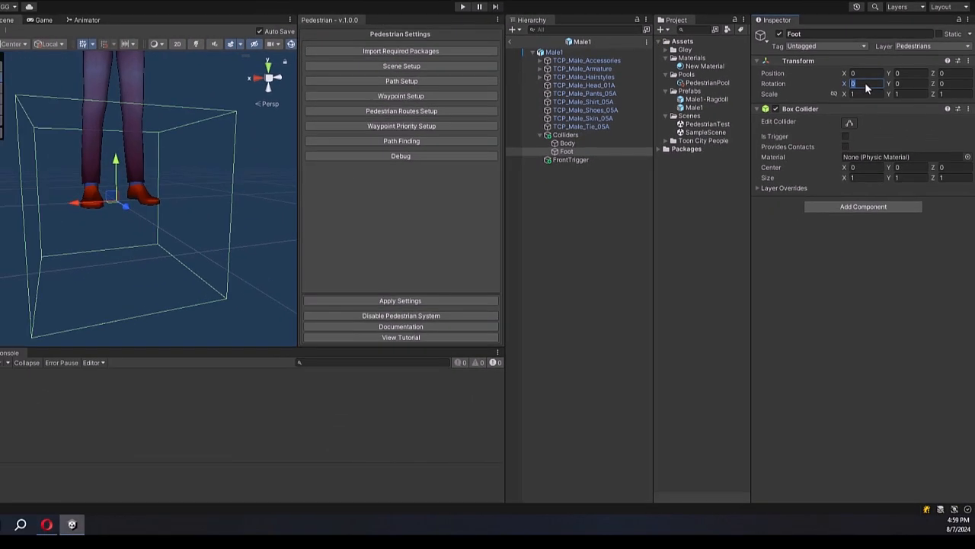
text(45)
key(Tab)
key(Tab)
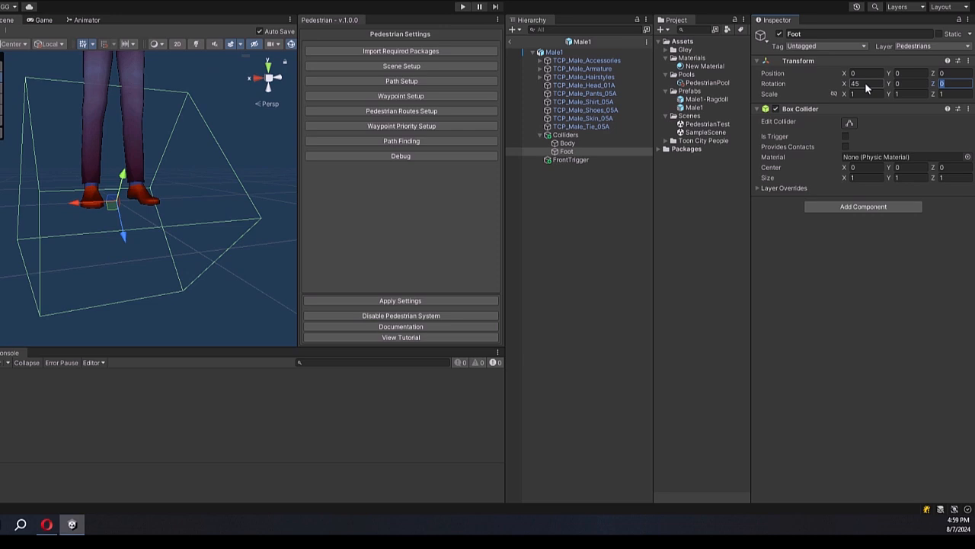
text(45)
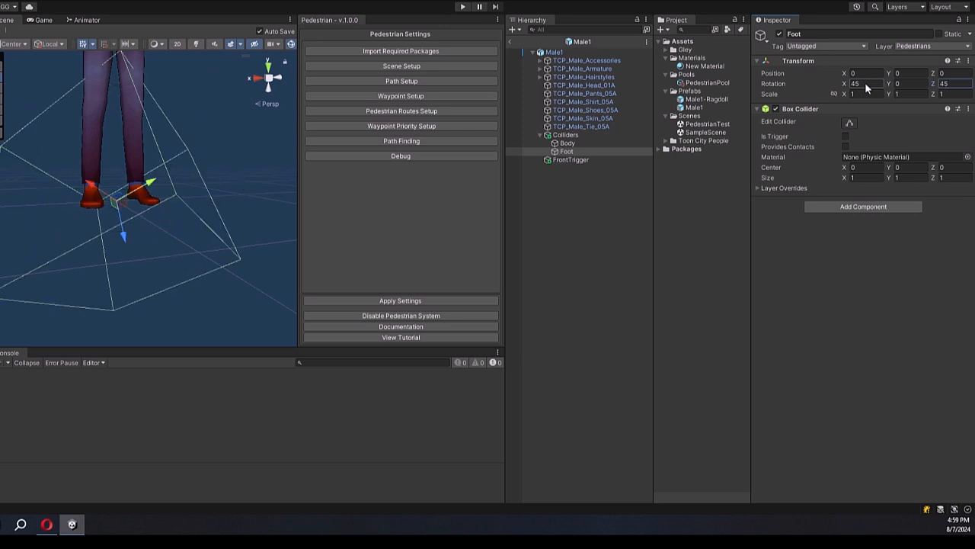
Raise the Foot object to a Y position of 0.81 and set its box collider size to 0.5 on all axes
drag(888, 74, 898, 71)
alt+drag(174, 194, 153, 214)
scroll(152, 219, down, 4)
text(0.5)
key(Tab)
text(0.5)
key(Tab)
text(0.5)
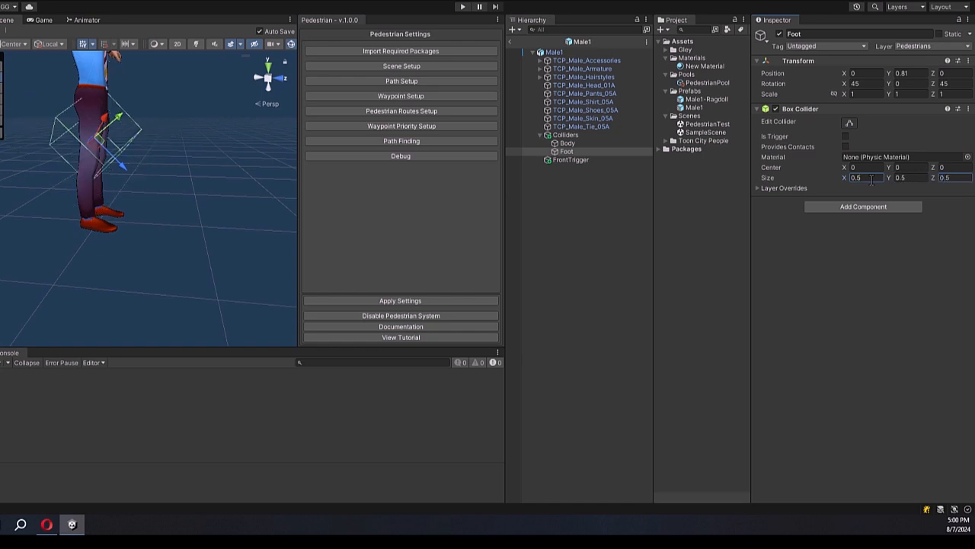
Lower the Foot object to a Y position of 0.45 and check the collider's corner against the shoes
drag(892, 74, 865, 74)
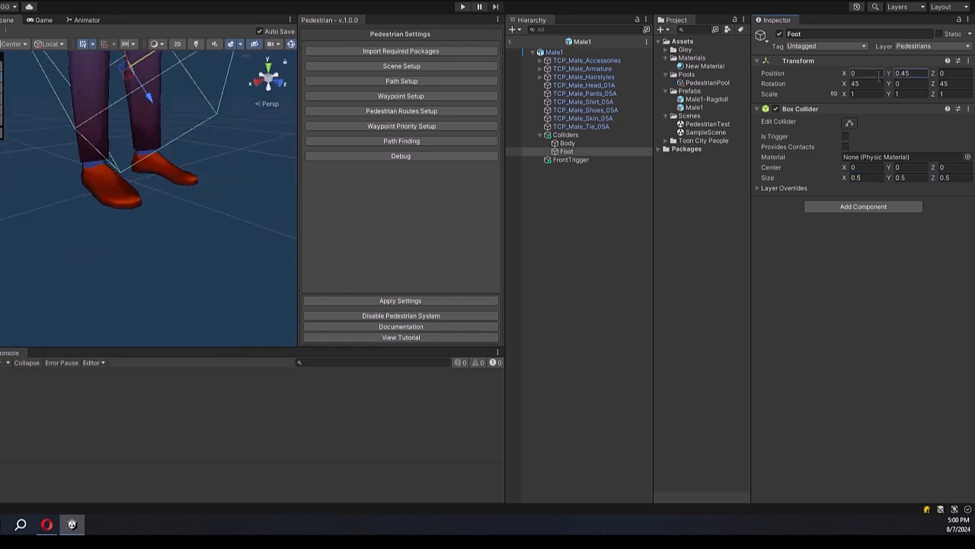
middle_drag(107, 221, 211, 224)
middle_drag(170, 156, 174, 186)
scroll(174, 187, down, 3)
Assign ZeroFrictionMaterial to the Foot box collider and review the material's friction settings
click(967, 157)
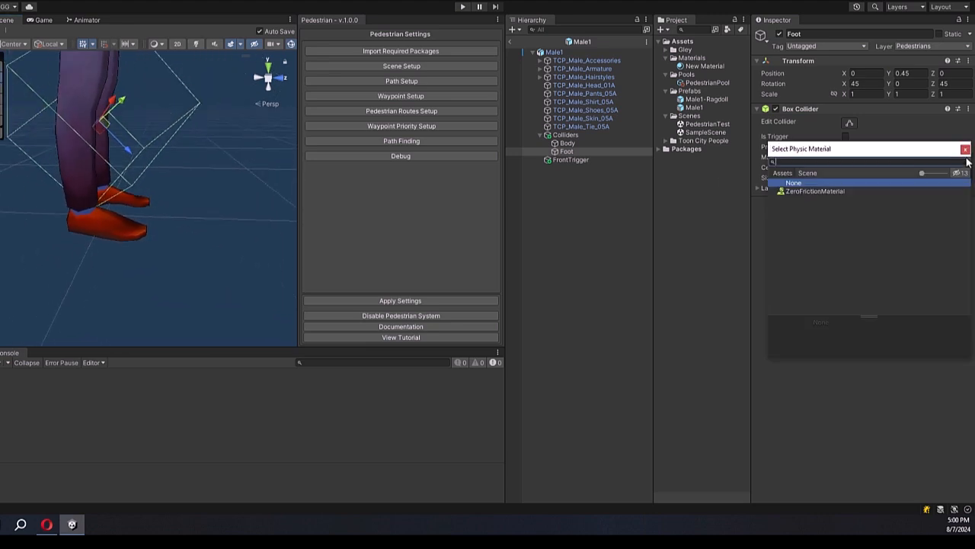
double_click(814, 191)
double_click(869, 157)
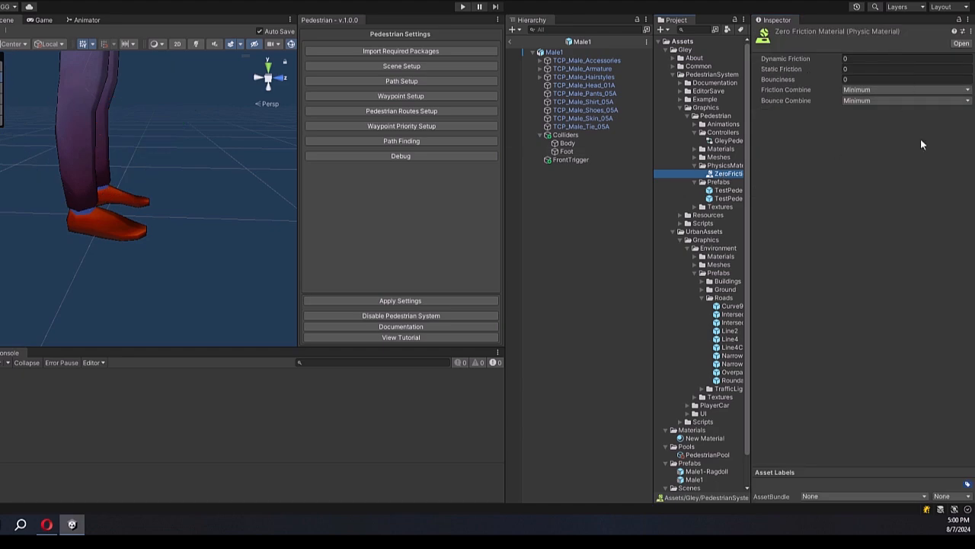
click(567, 150)
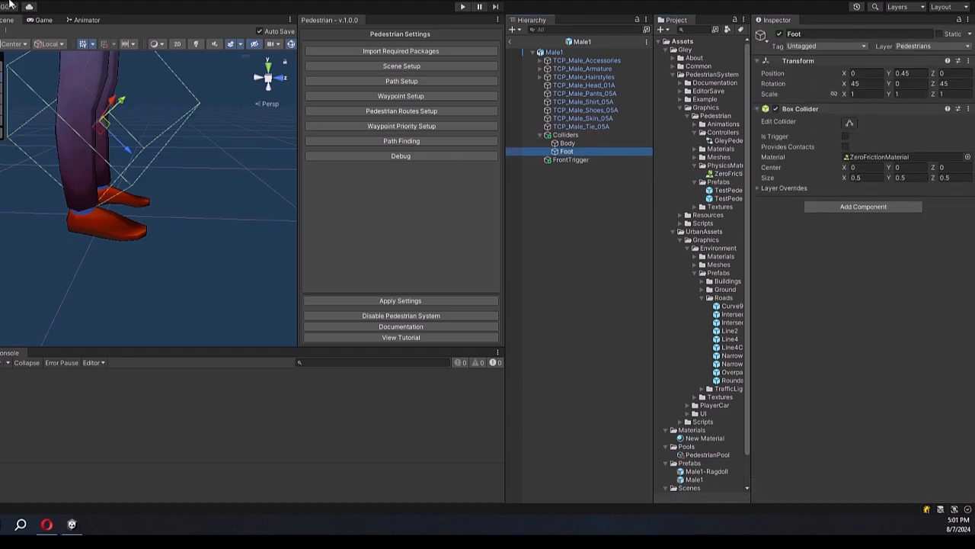
Add a layer named FootCollider as User Layer 10 in the project's Tags and Layers settings
click(10, 0)
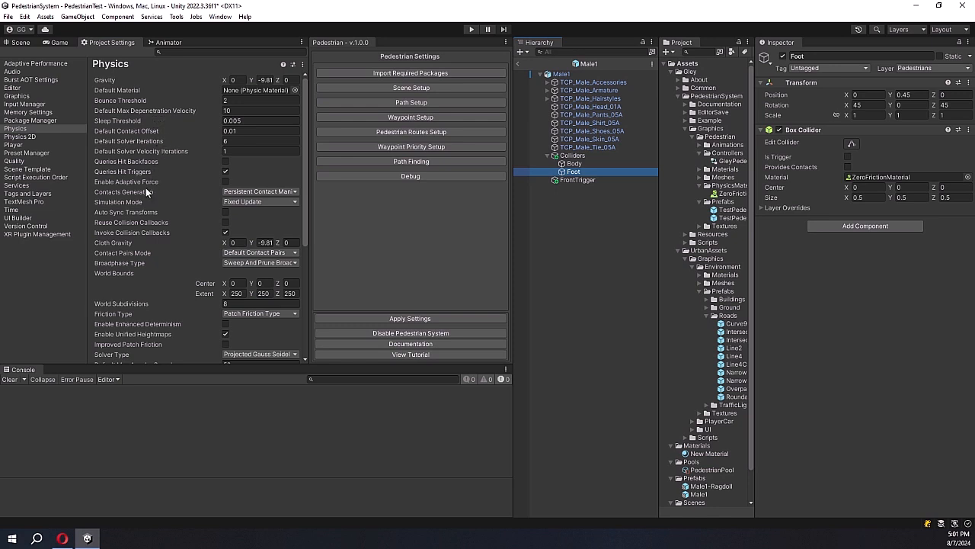
click(33, 195)
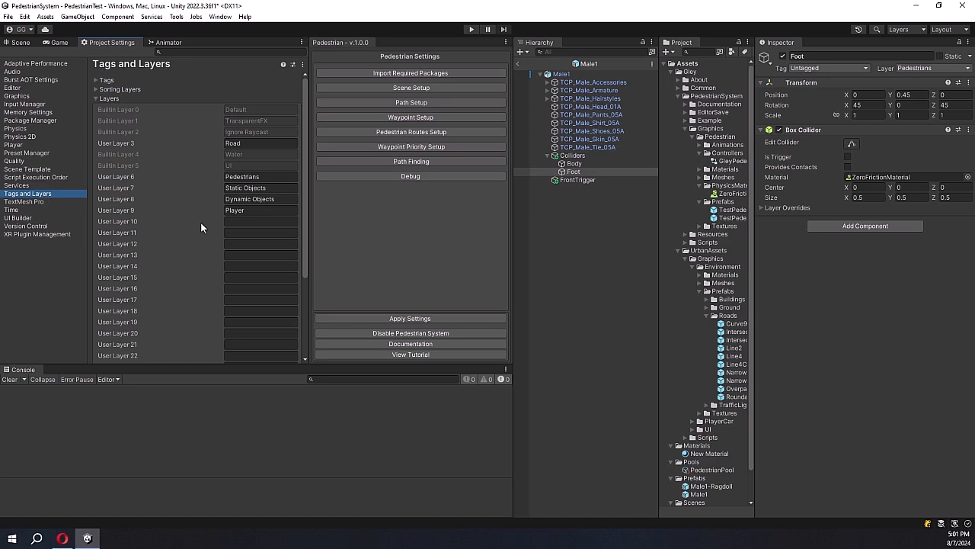
click(238, 223)
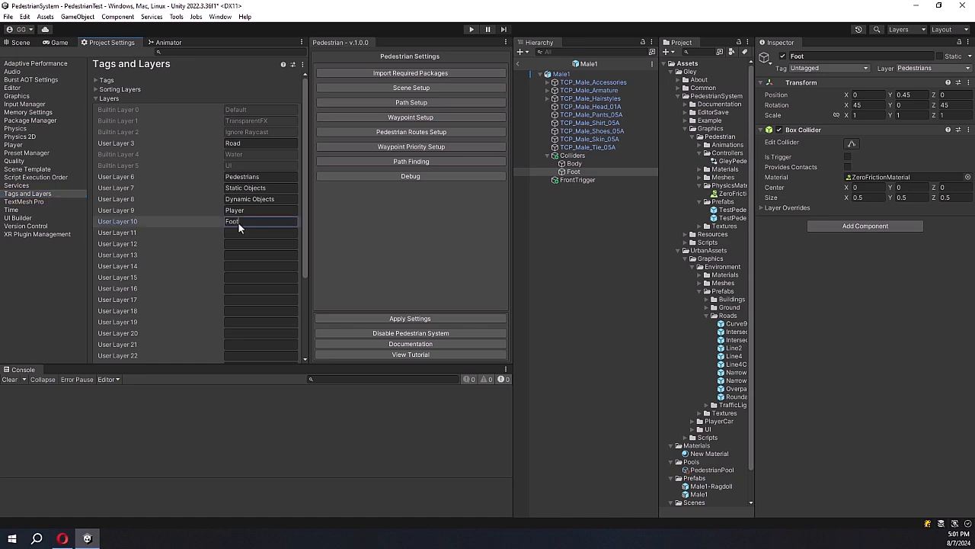
Disable the FootCollider layer's collisions with every layer except Road in the physics Layer Collision Matrix
click(13, 129)
scroll(206, 220, down, 10)
click(166, 248)
click(167, 257)
click(167, 265)
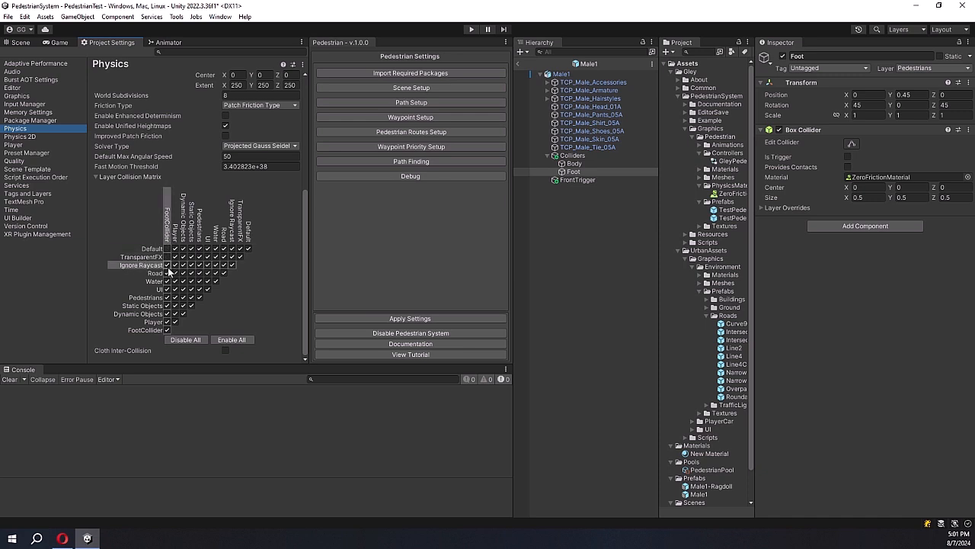
click(167, 281)
click(167, 289)
click(167, 297)
click(166, 305)
click(167, 314)
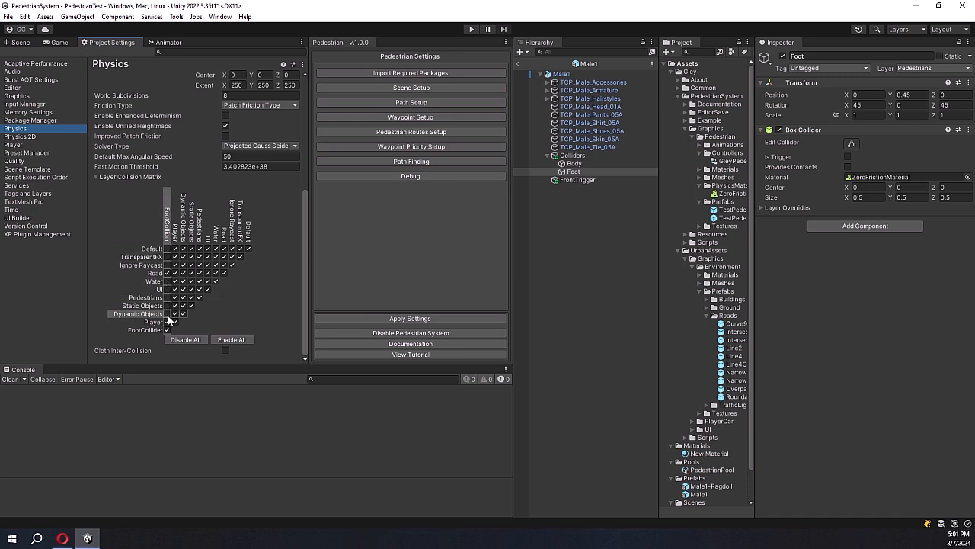
click(167, 322)
click(167, 329)
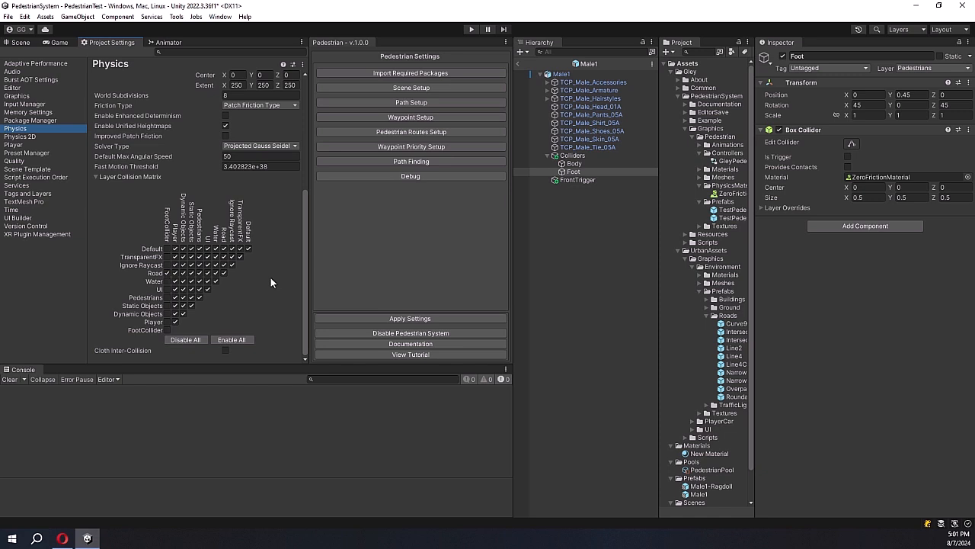
Assign the Foot object of the Male1 prefab to the FootCollider layer
click(18, 43)
click(573, 171)
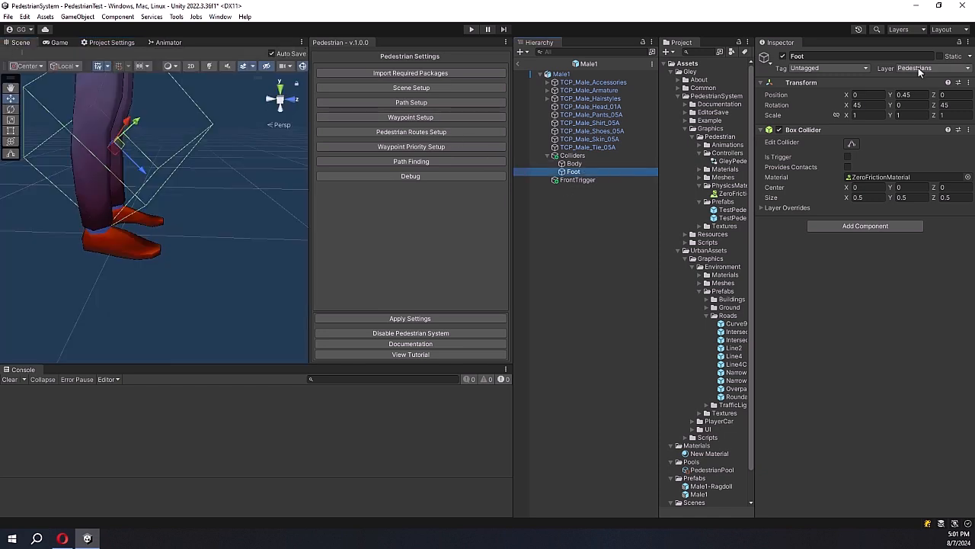
click(920, 70)
click(934, 195)
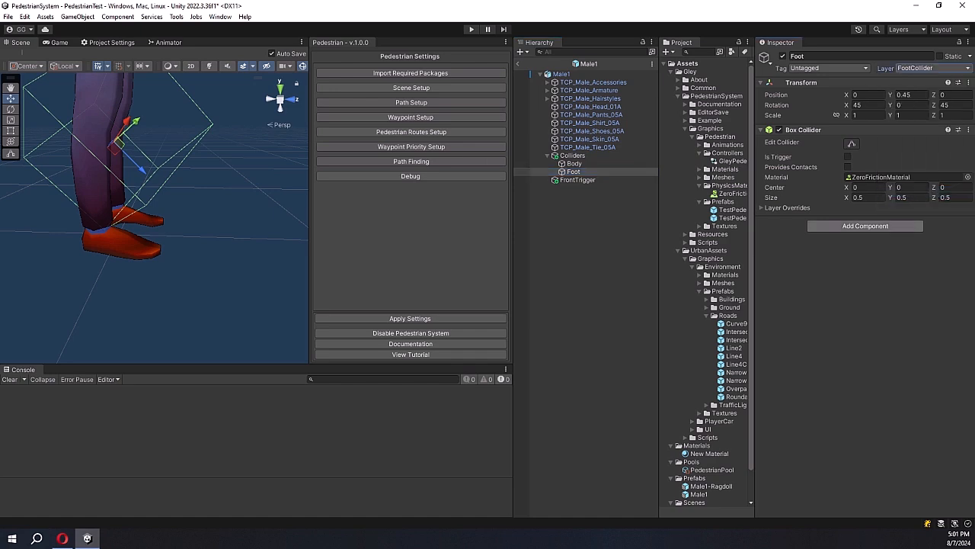
Run the PedestrianTest scene, pause it at the curb, and examine the colliders of Male1(Clone)0 before stopping play
click(519, 63)
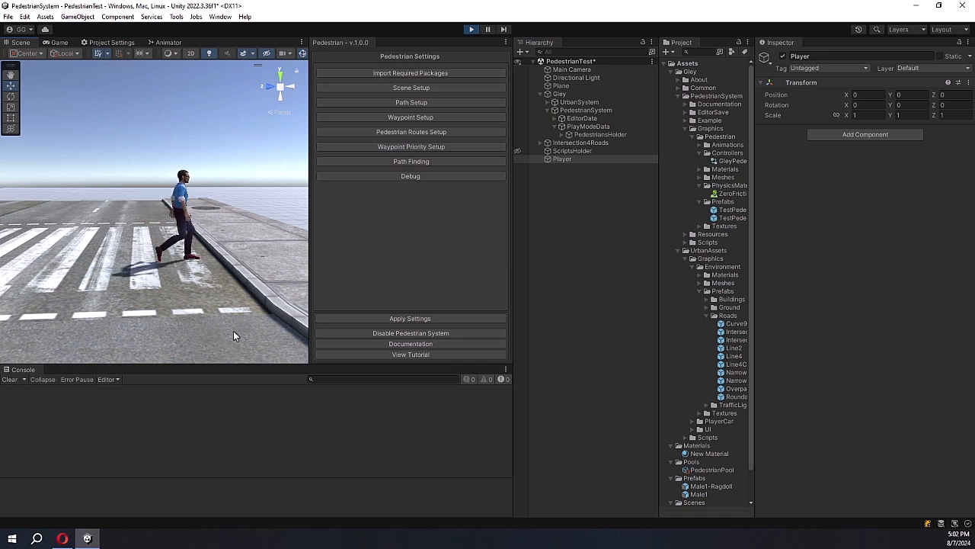
click(488, 29)
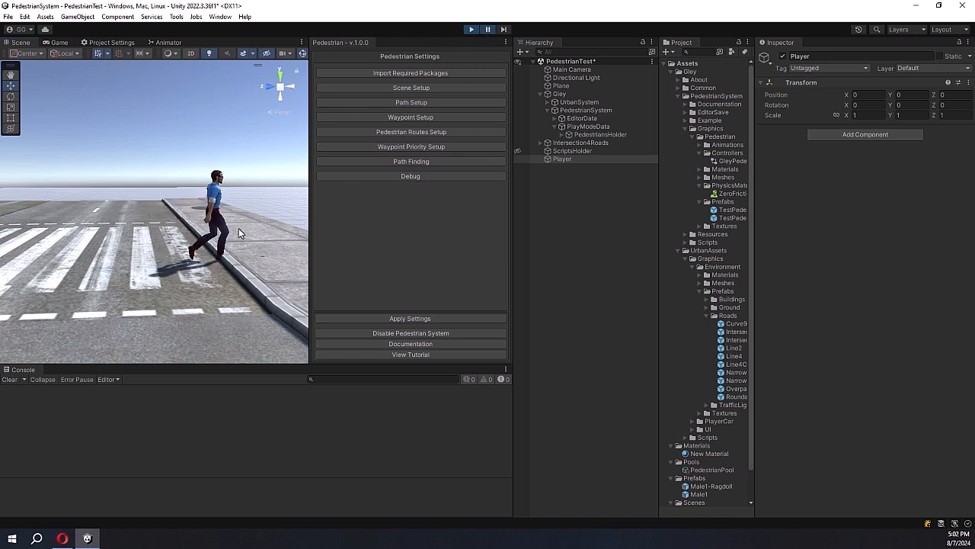
click(561, 135)
click(561, 134)
click(600, 143)
scroll(169, 245, up, 1)
scroll(169, 246, up, 3)
middle_drag(169, 245, 30, 157)
scroll(162, 238, up, 1)
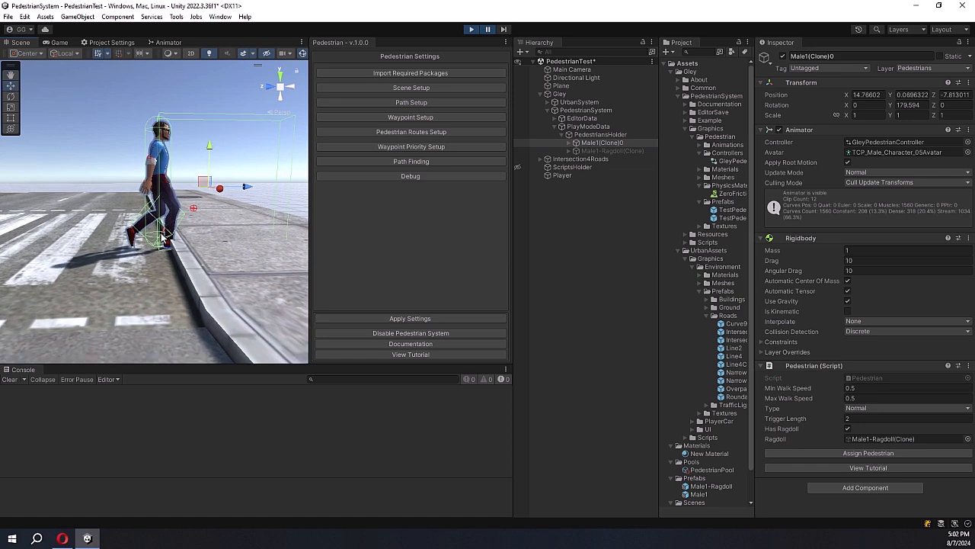
scroll(162, 238, up, 2)
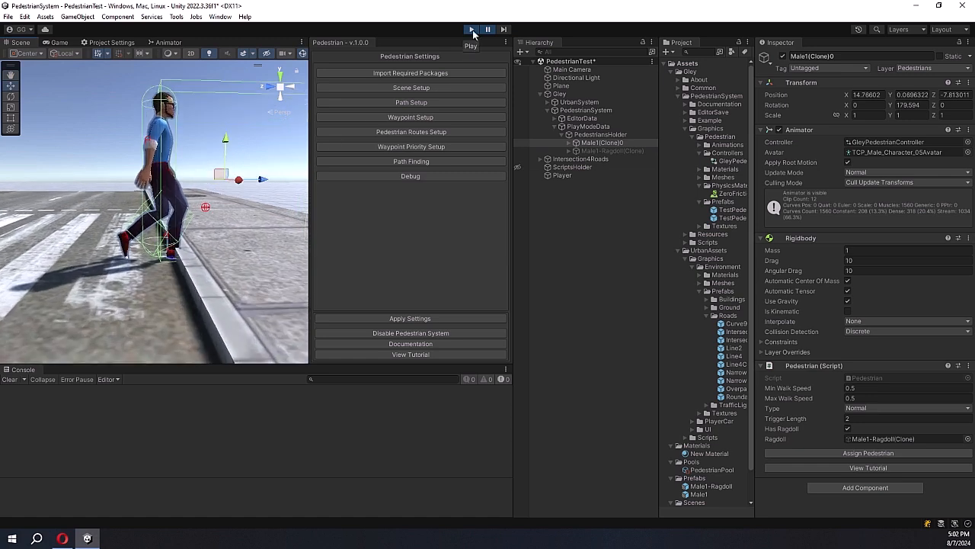
click(472, 31)
Set the Body capsule collider of the Male1 prefab to height 1.8 and center Y 1.1
click(679, 71)
double_click(699, 128)
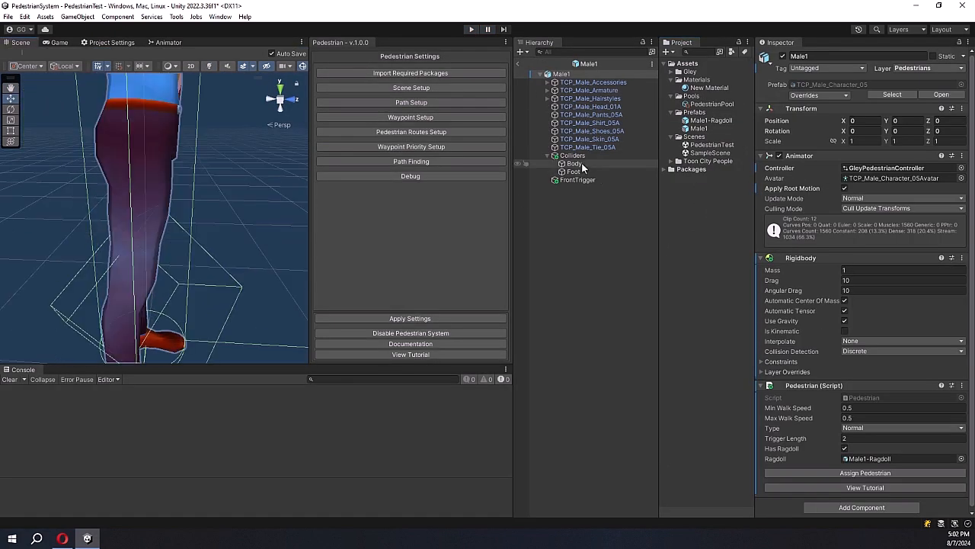
click(590, 163)
click(874, 207)
text(1.8)
scroll(211, 211, down, 3)
click(902, 188)
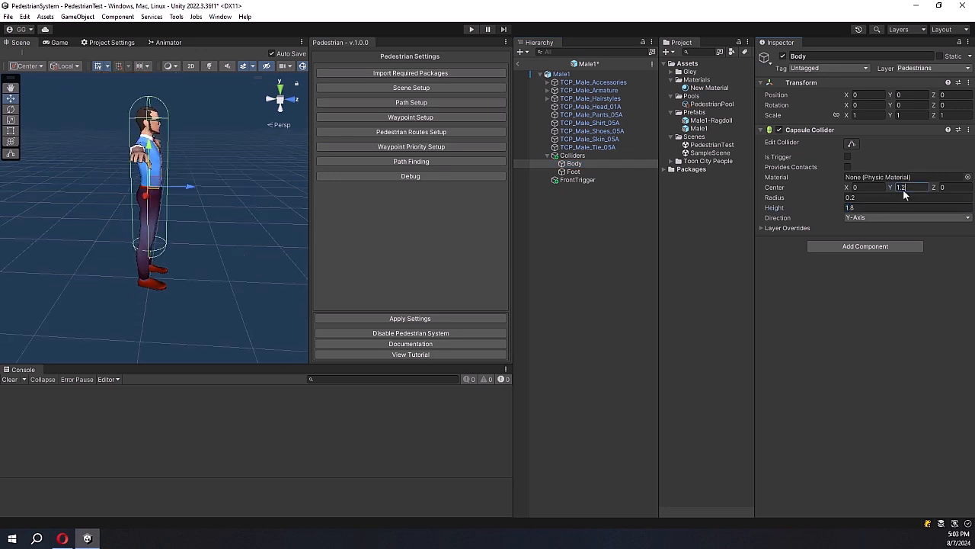
key(BackSpace)
text(1)
scroll(132, 236, up, 3)
Return from the Male1 prefab to the PedestrianTest scene and run it to test the adjusted colliders
click(623, 255)
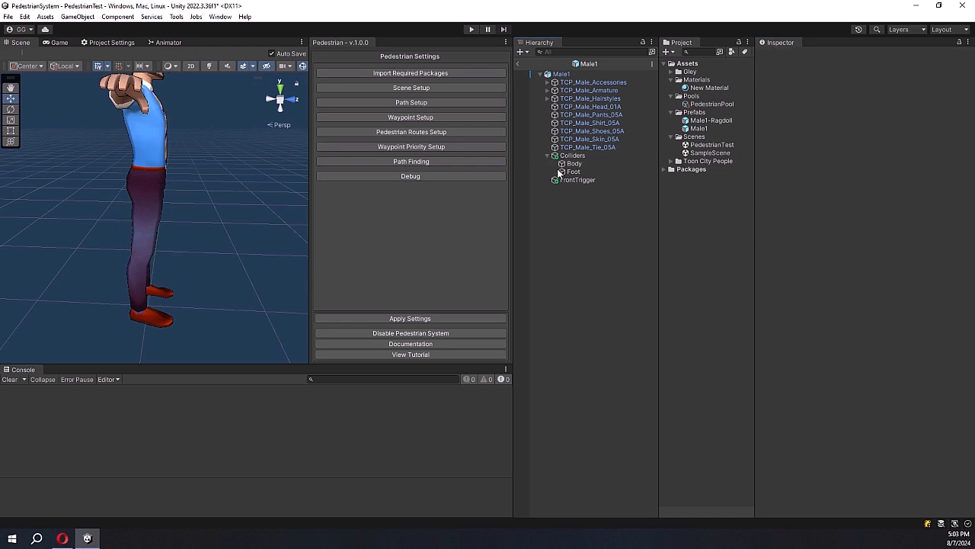
click(518, 62)
click(470, 29)
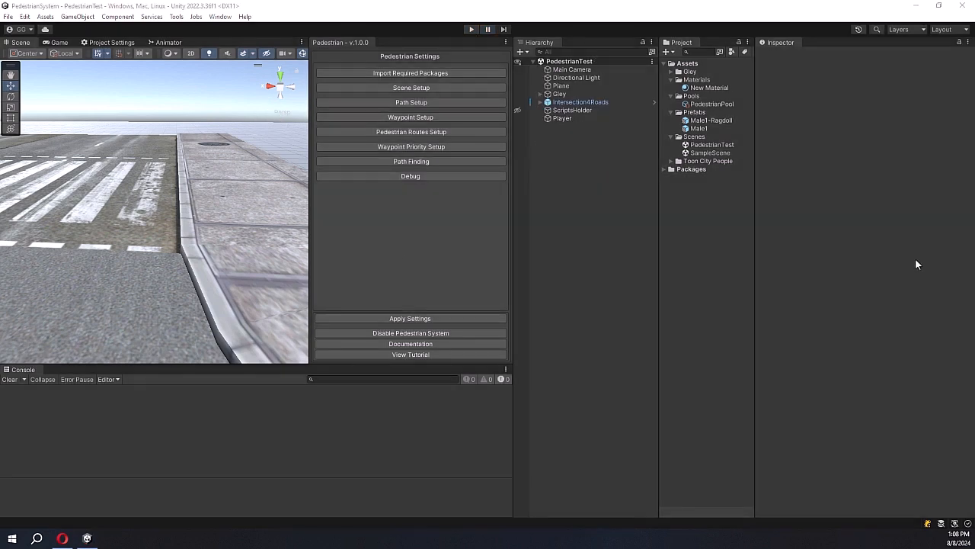
Show the whole intersection and its crosswalks from above in the scene view
right_drag(149, 226, 174, 238)
scroll(172, 182, down, 8)
right_drag(171, 183, 200, 293)
middle_drag(145, 122, 183, 253)
right_drag(183, 253, 186, 296)
scroll(146, 208, up, 6)
right_drag(147, 210, 188, 229)
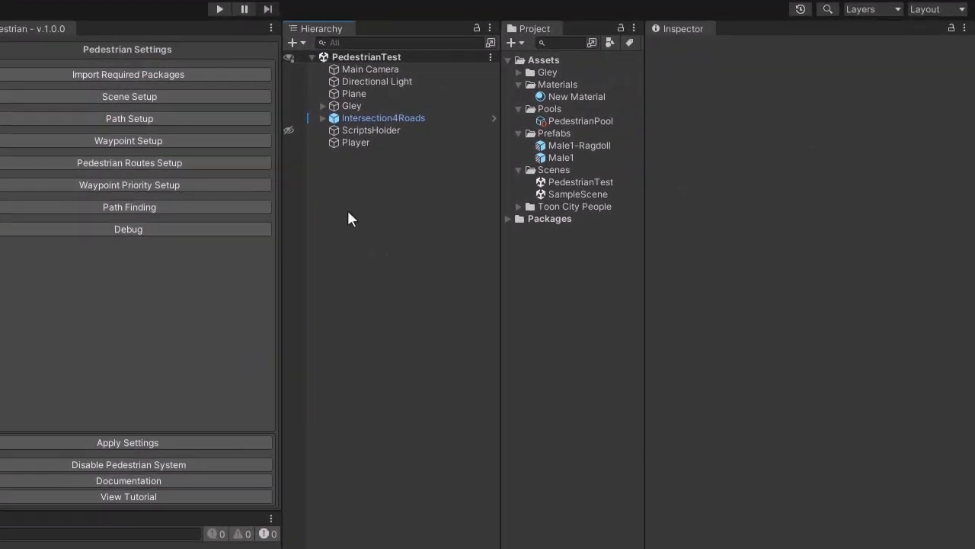
Create an empty GameObject named CrossingComponents in the PedestrianTest scene with its transform reset to the origin
right_click(559, 157)
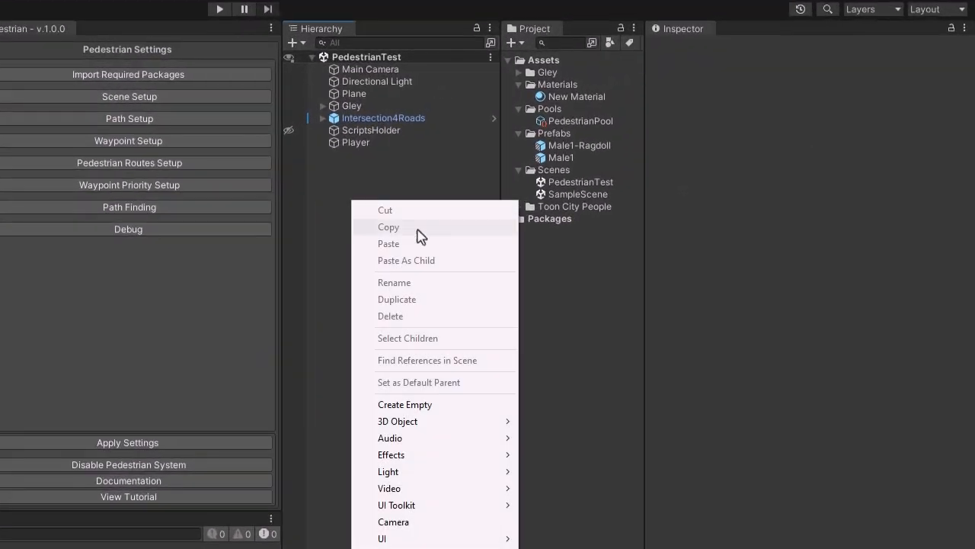
click(472, 405)
click(966, 89)
click(942, 104)
text(CrossingComponents)
key(Return)
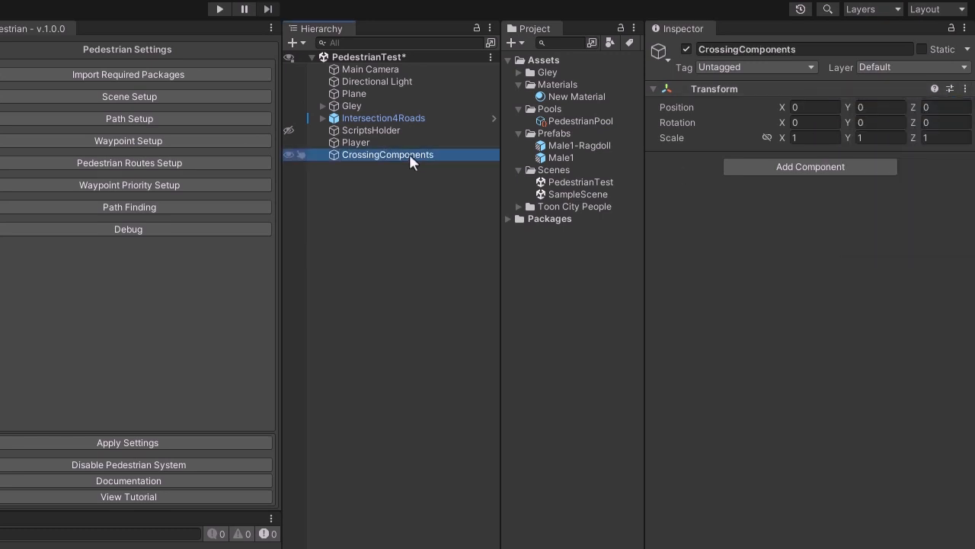
Create an empty child object named Crossing1 under CrossingComponents
right_click(409, 154)
click(448, 380)
text(C)
key(Return)
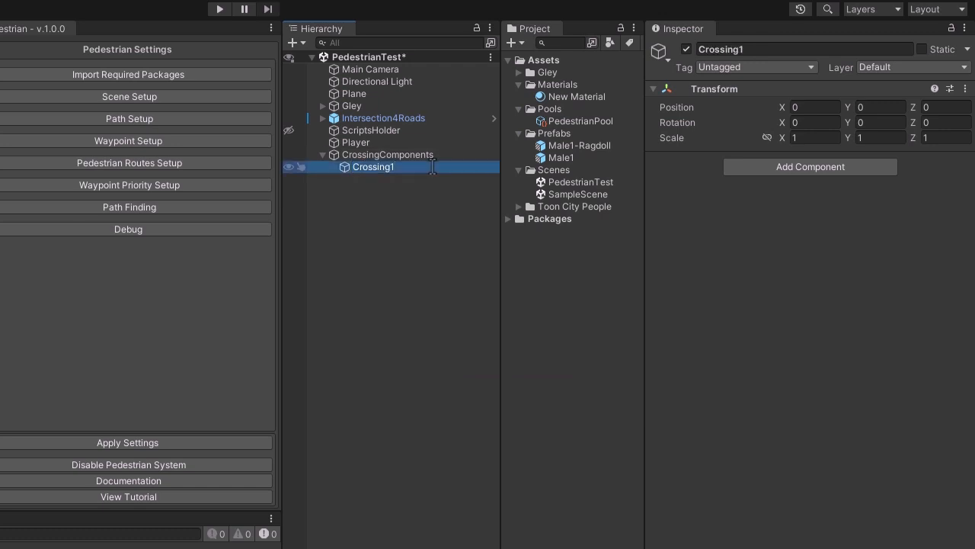
Add a Street Crossing Component to Crossing1 and set its Crossing Name to TestCrossing
click(821, 167)
text(streetc)
key(Return)
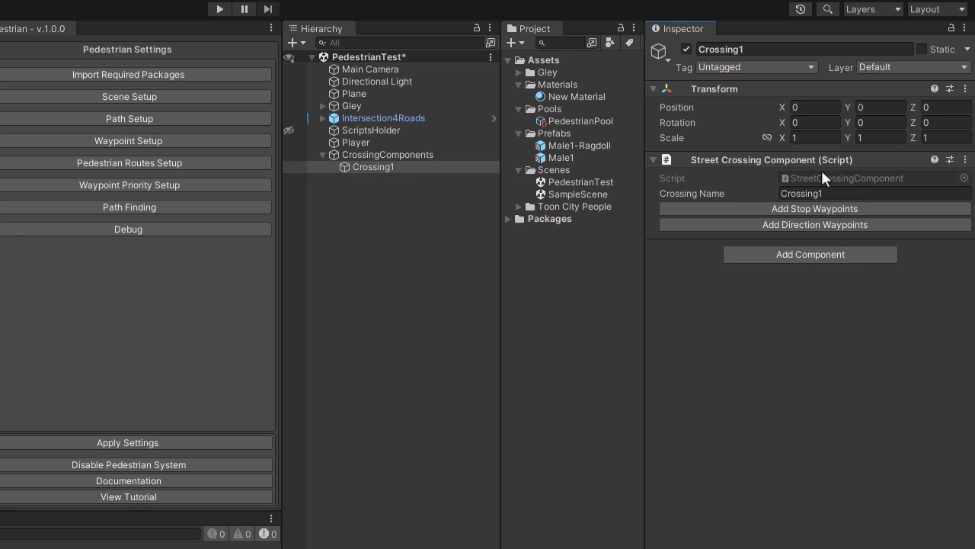
click(831, 193)
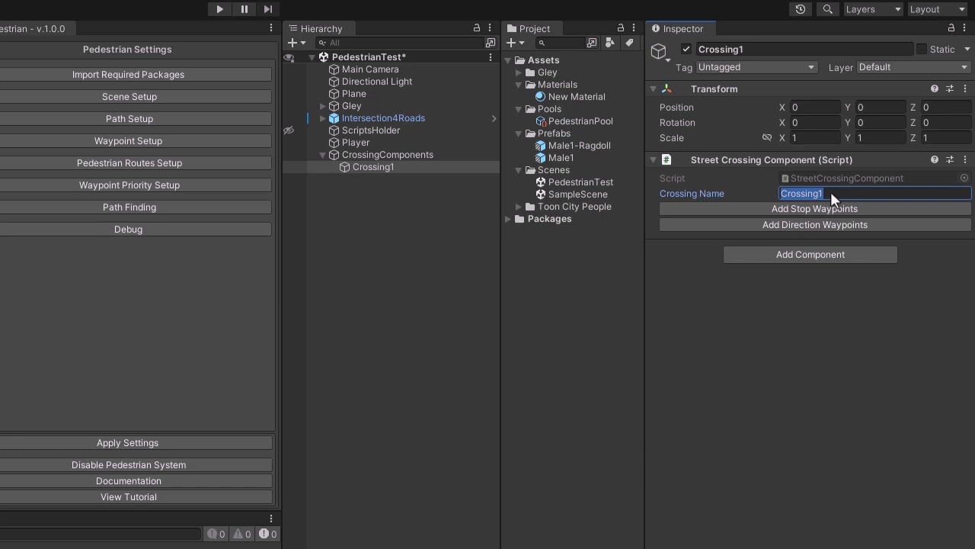
text(Tes)
key(Return)
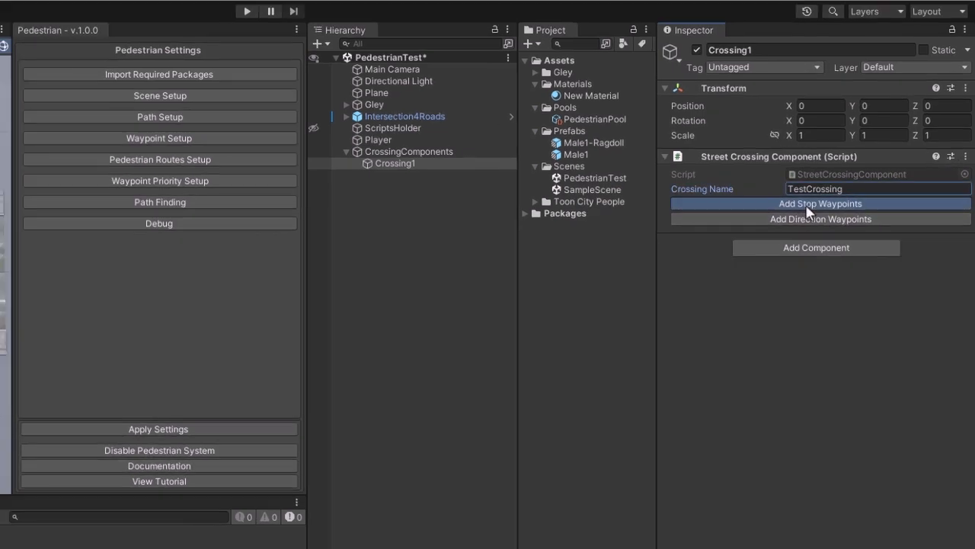
Add stop waypoints to TestCrossing on the sidewalk at both ends of all four crosswalks
click(799, 209)
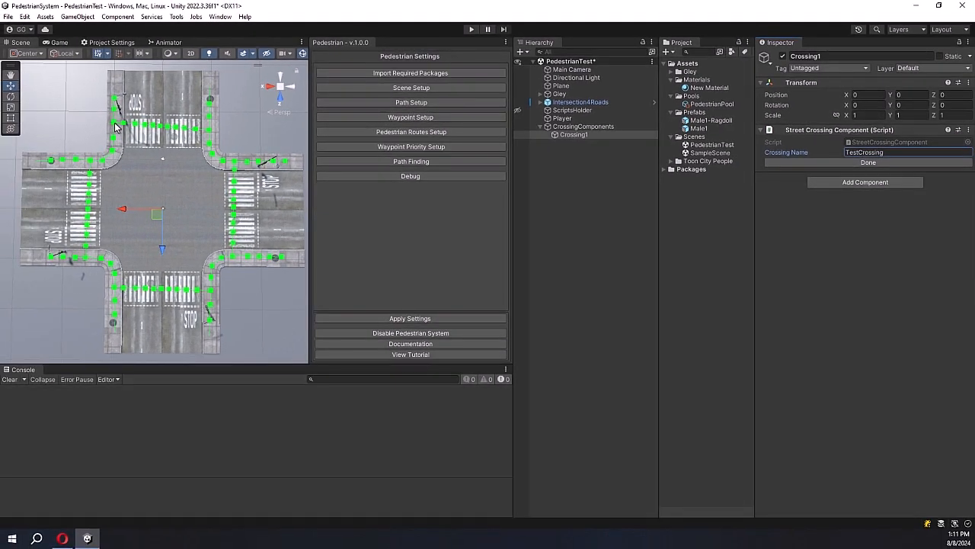
click(114, 122)
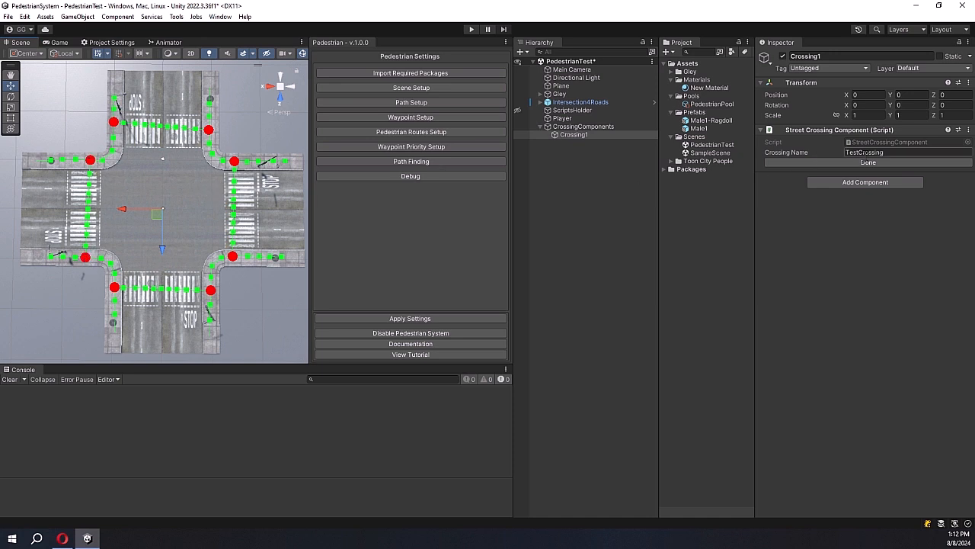
click(880, 163)
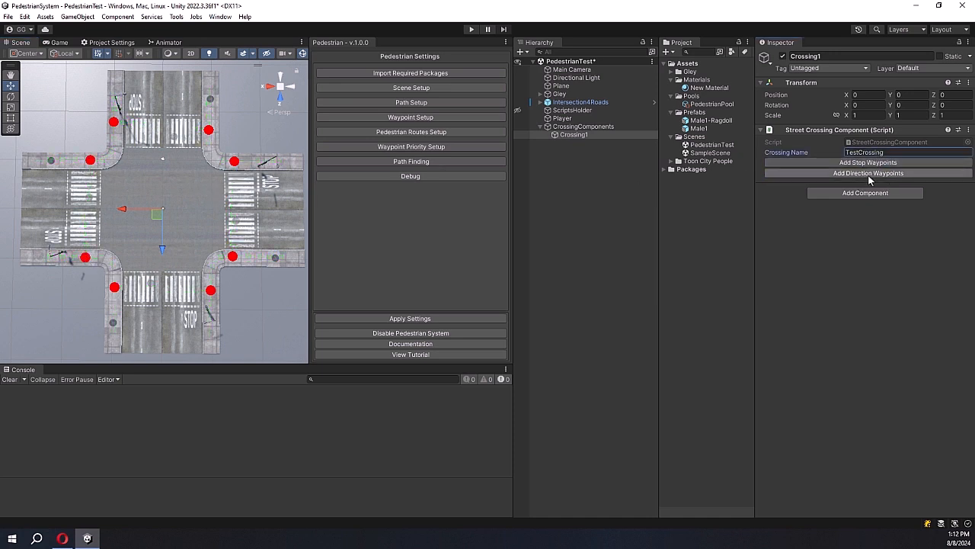
Add direction waypoints to TestCrossing, picking the waypoint leading onto the crosswalk beside each of the eight stop waypoints
click(868, 173)
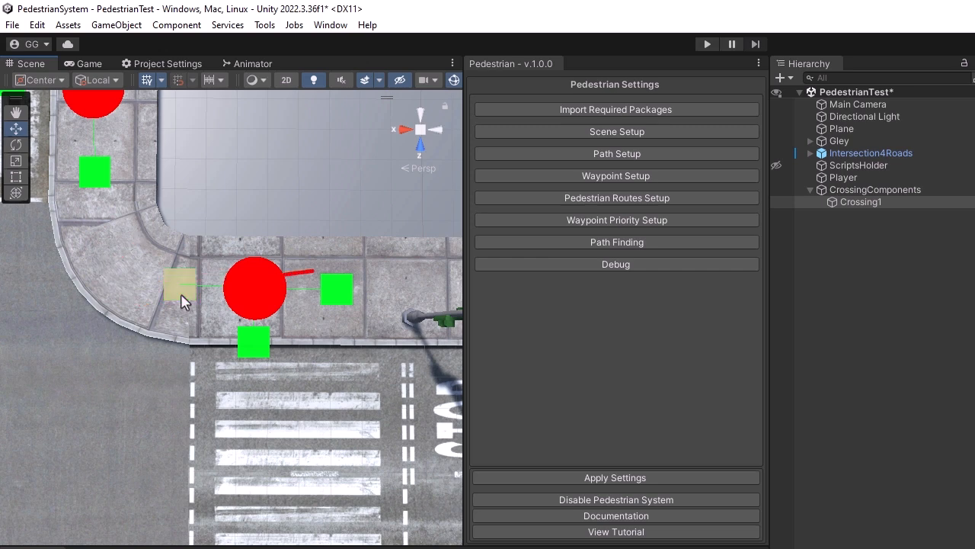
click(259, 347)
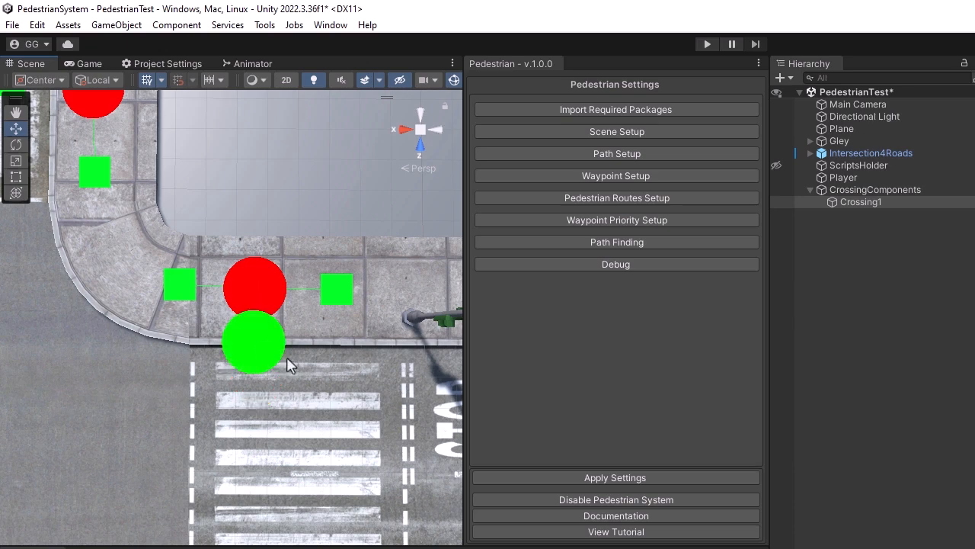
scroll(316, 382, down, 10)
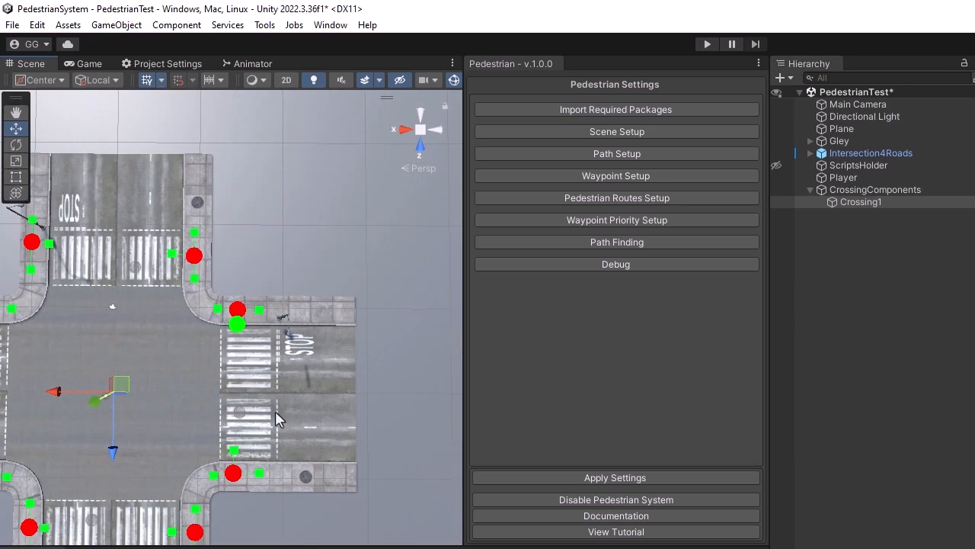
click(234, 453)
middle_drag(182, 367, 366, 255)
click(356, 419)
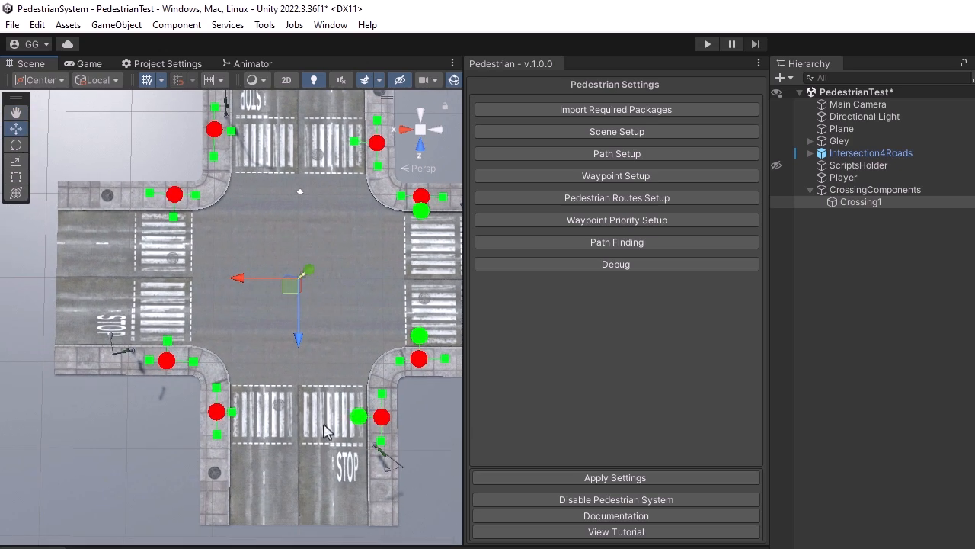
click(232, 411)
click(168, 340)
click(174, 218)
click(231, 131)
click(355, 143)
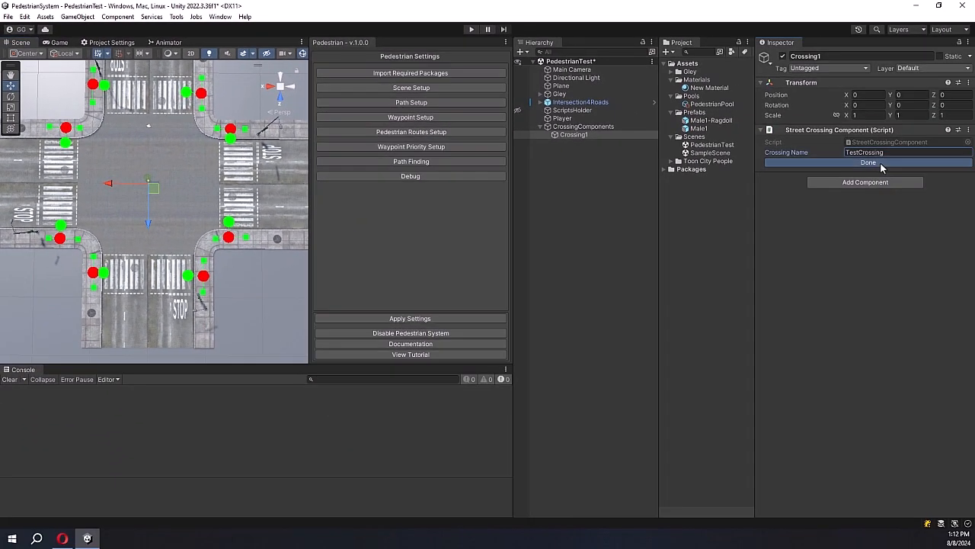
click(881, 164)
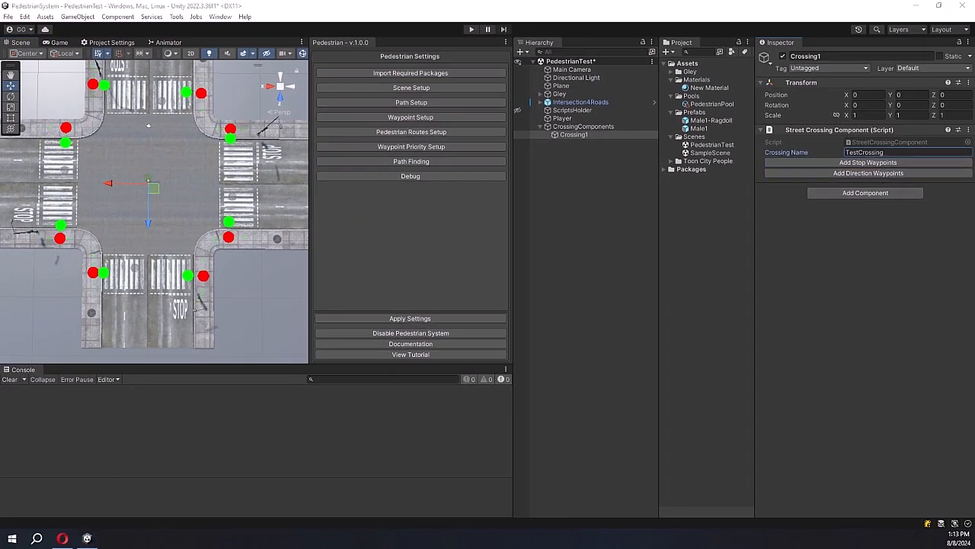
Apply the pedestrian settings and run the scene to watch the pedestrian at the crosswalk before stopping play
click(414, 319)
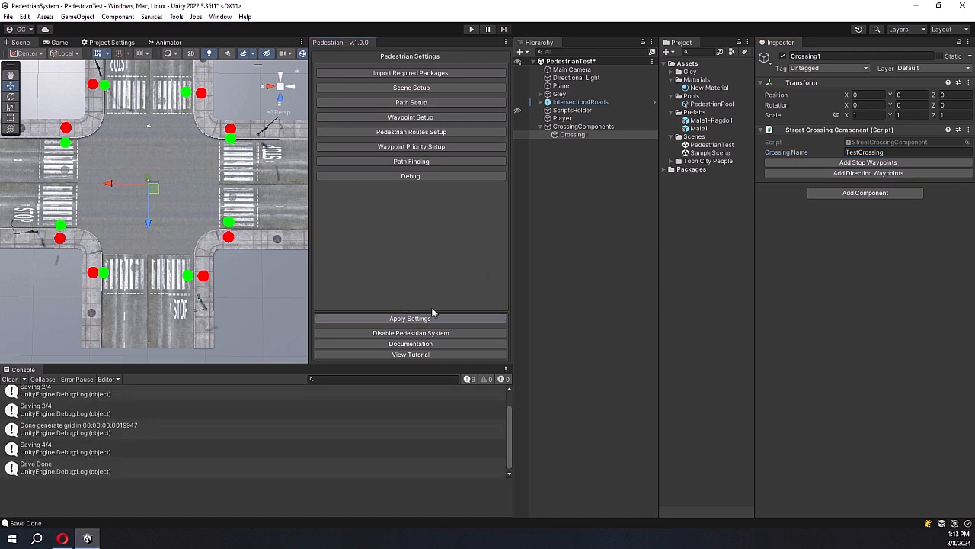
click(574, 200)
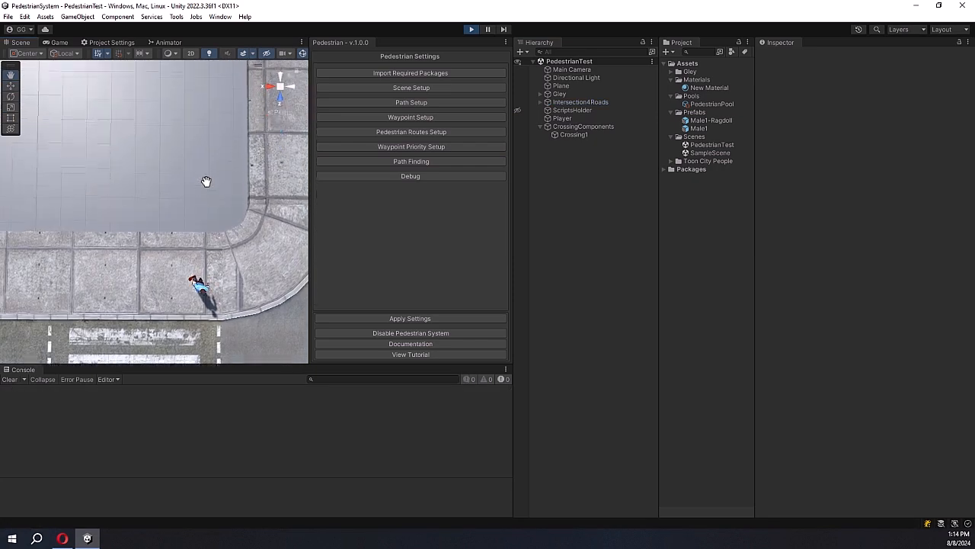
middle_drag(207, 180, 210, 166)
right_drag(213, 243, 221, 213)
middle_drag(220, 213, 220, 178)
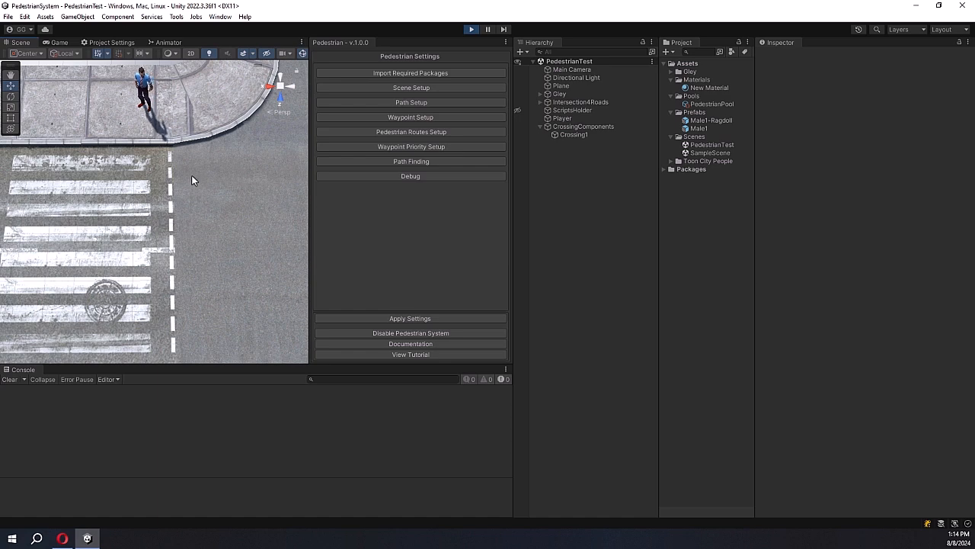
click(471, 29)
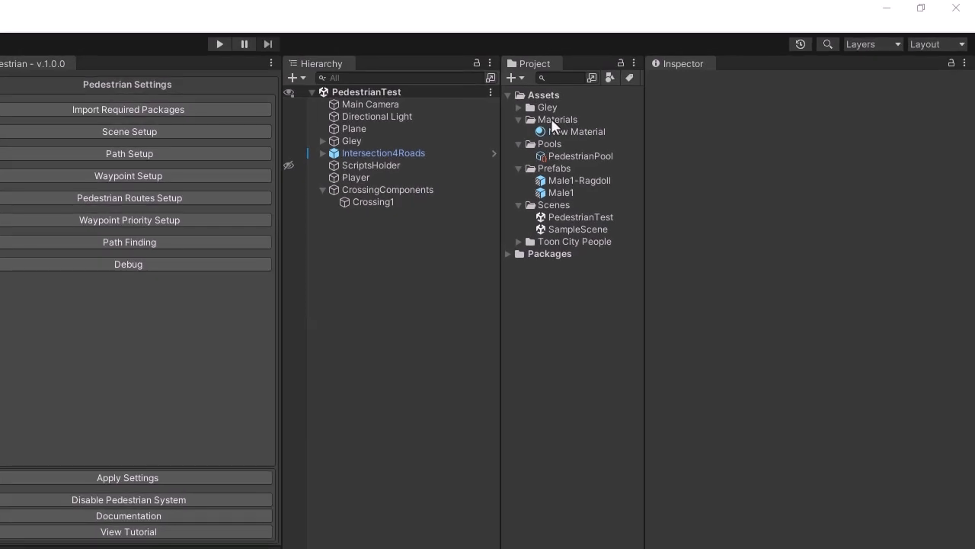
Create a folder named Scripts in the project's Assets
right_click(694, 63)
mouse_move(563, 104)
click(393, 124)
text(Scripts)
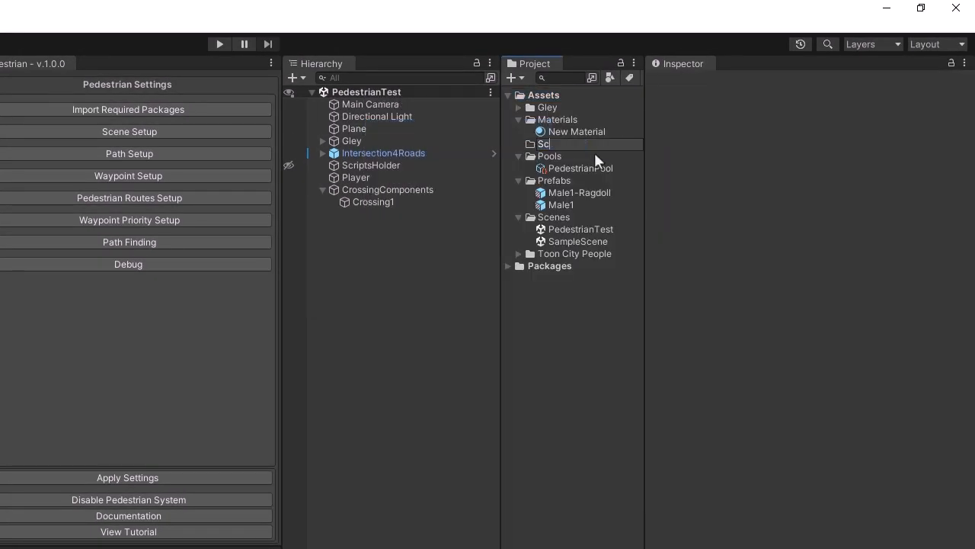
key(Return)
Create a C# script named ChangeCrossingState in the Scripts folder
right_click(562, 241)
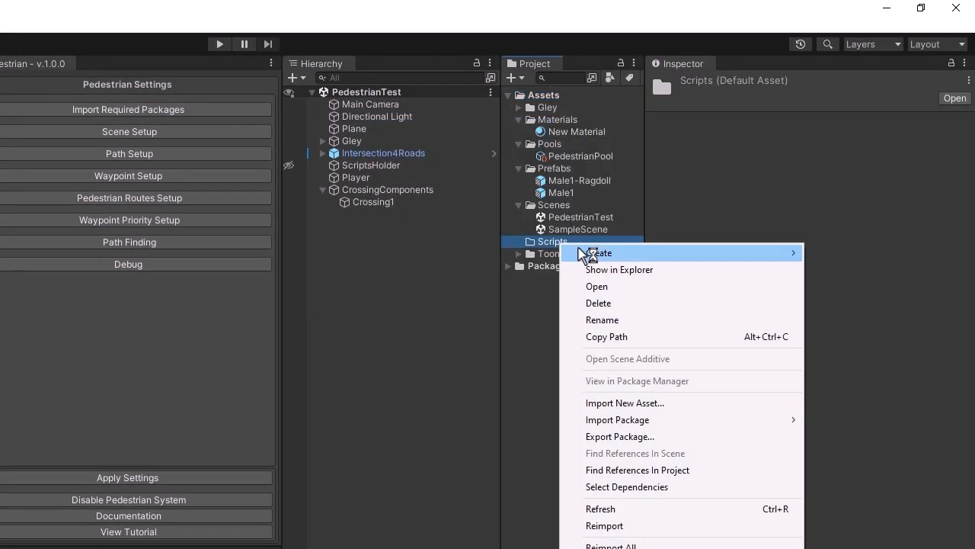
mouse_move(664, 253)
click(415, 183)
text(Change)
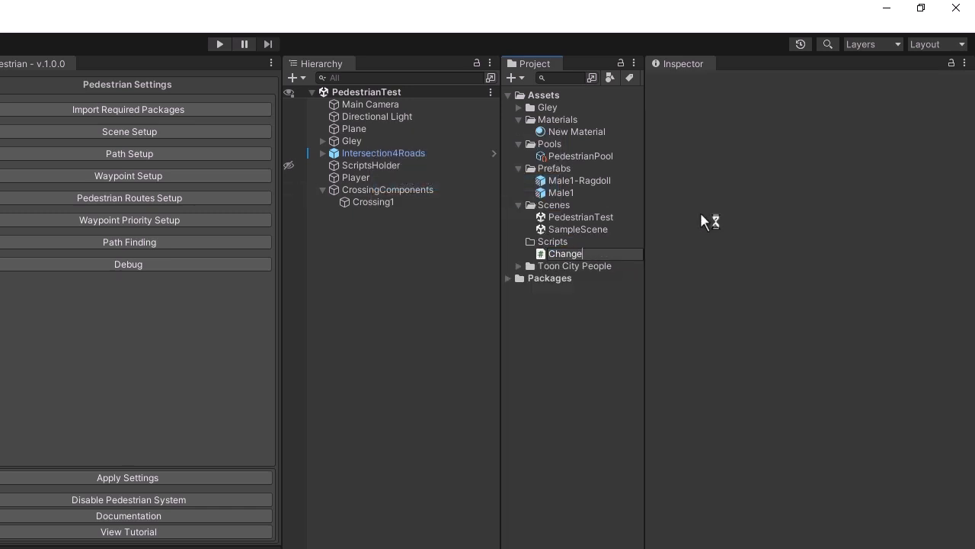
text(CrossingState)
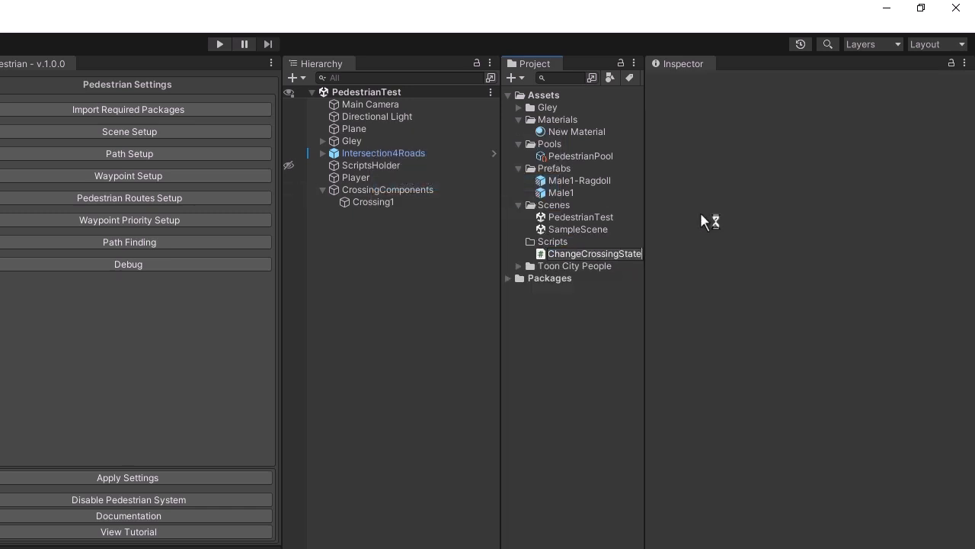
Attach the ChangeCrossingState script to the ScriptsHolder object and open it in the code editor
click(401, 165)
drag(602, 254, 789, 504)
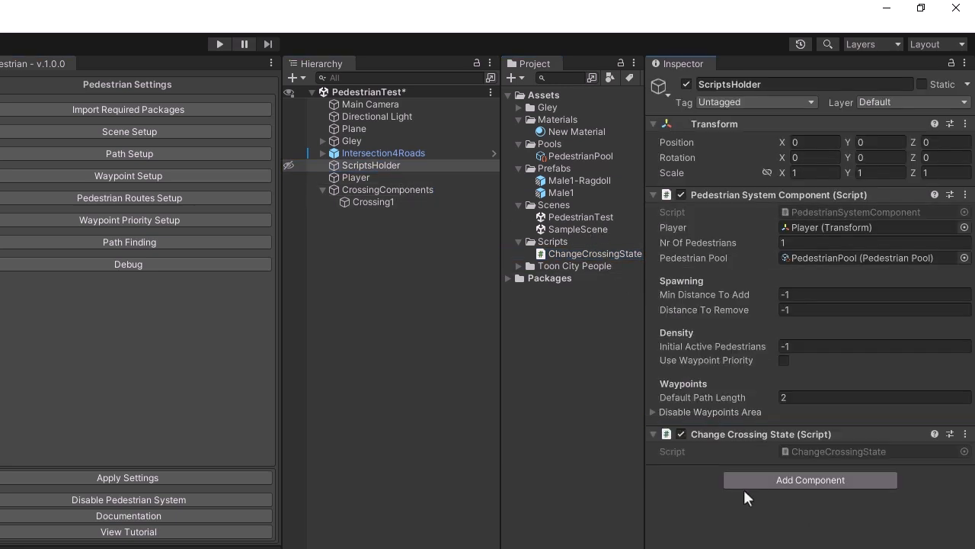
click(838, 451)
double_click(783, 454)
Replace the Start method with the fields "private const float _crossingTimer = 10;" and "private float _time = 0;"
drag(122, 198, 86, 137)
key(BackSpace)
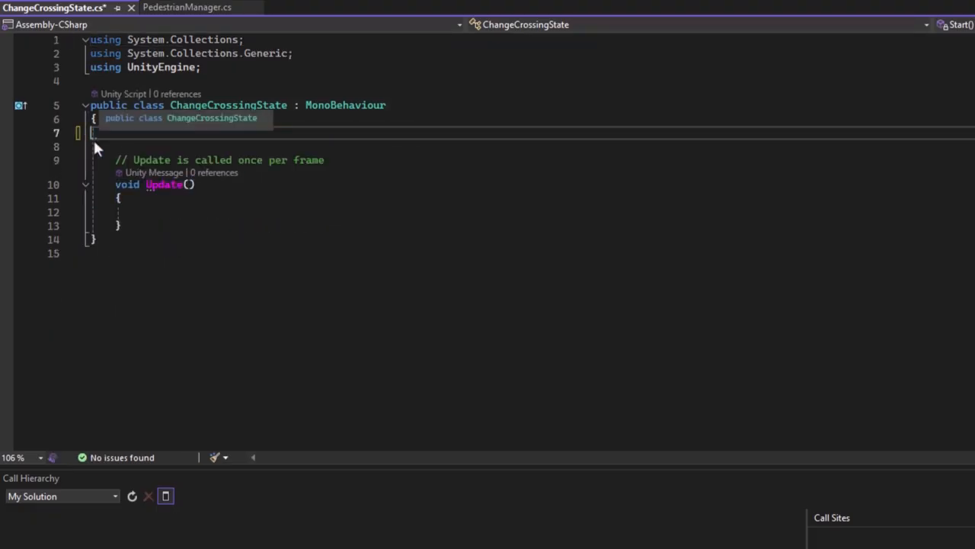
text(private const fl)
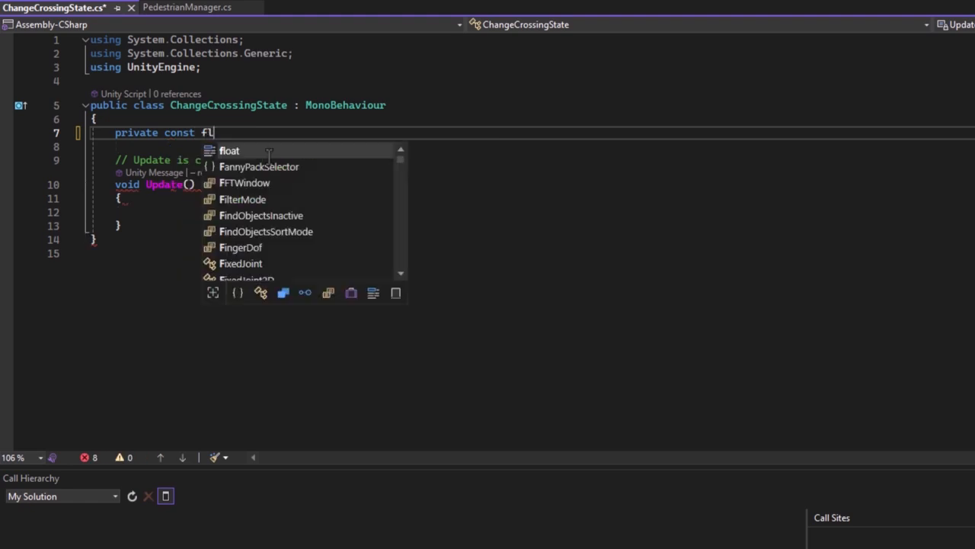
text(oat _crossingTime)
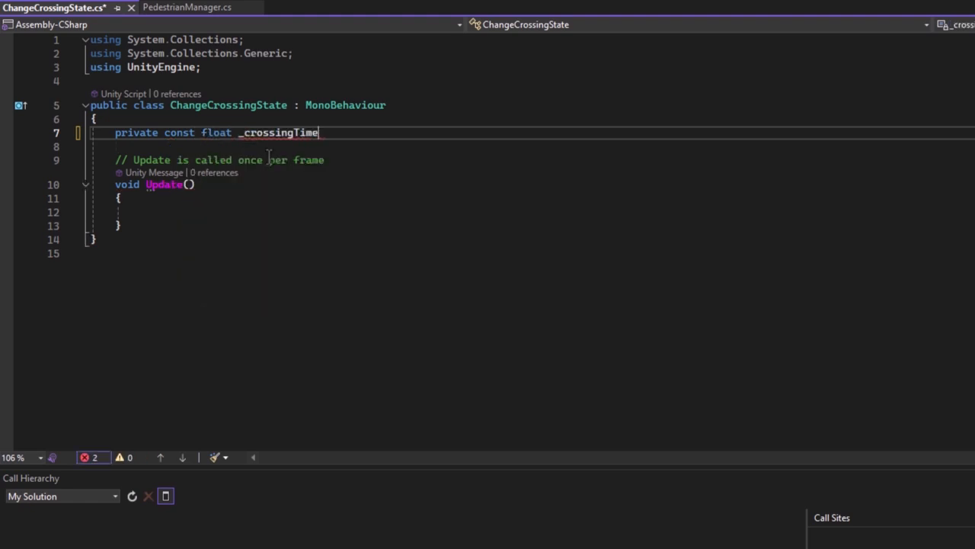
text(r = 10;)
key(Return)
text(pr)
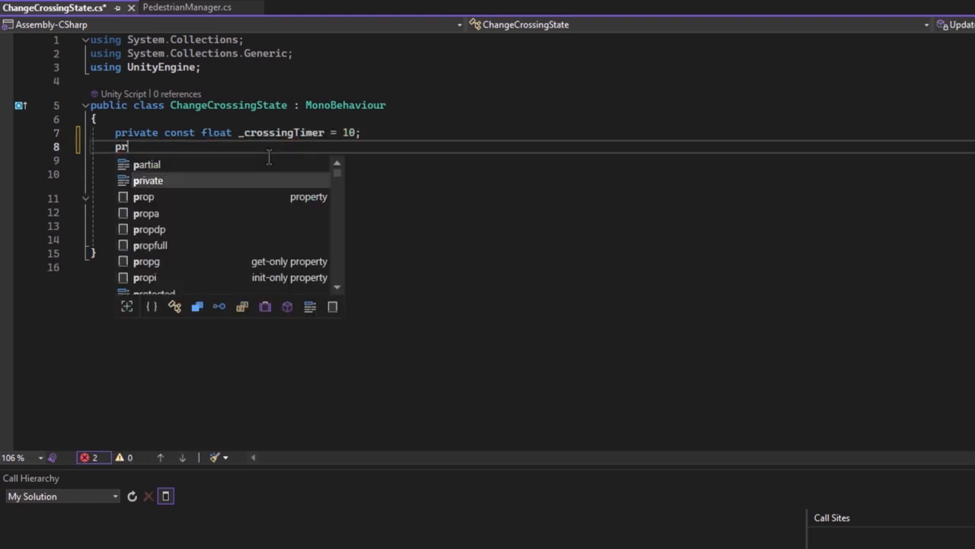
text(ivate float _time = 0;)
Add an if block checking API.IsInitialized() inside Update, importing the Gley.PedestrianSystem namespace
key(Down)
key(Down)
key(Down)
key(Down)
key(Down)
text(if(AP)
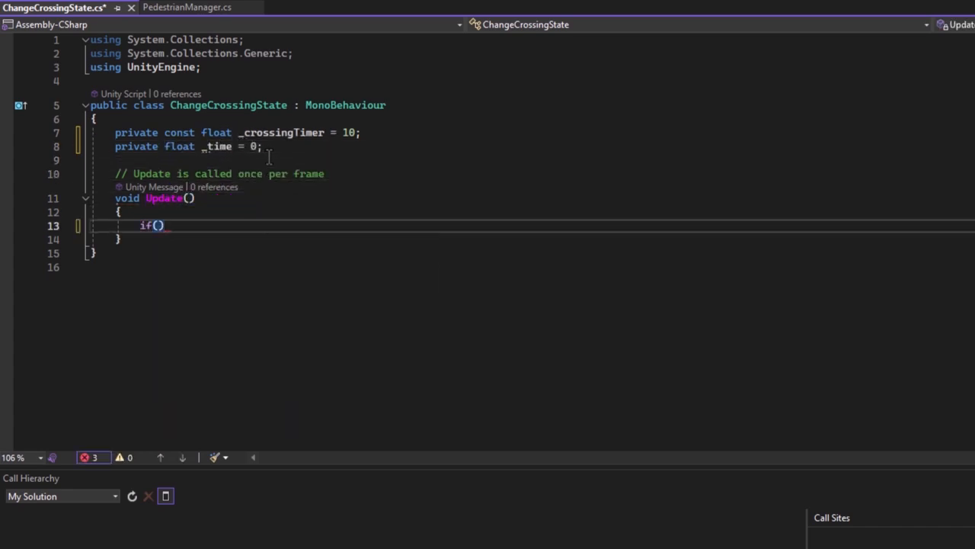
text(I)
key(Tab)
text(.IsInitialized())
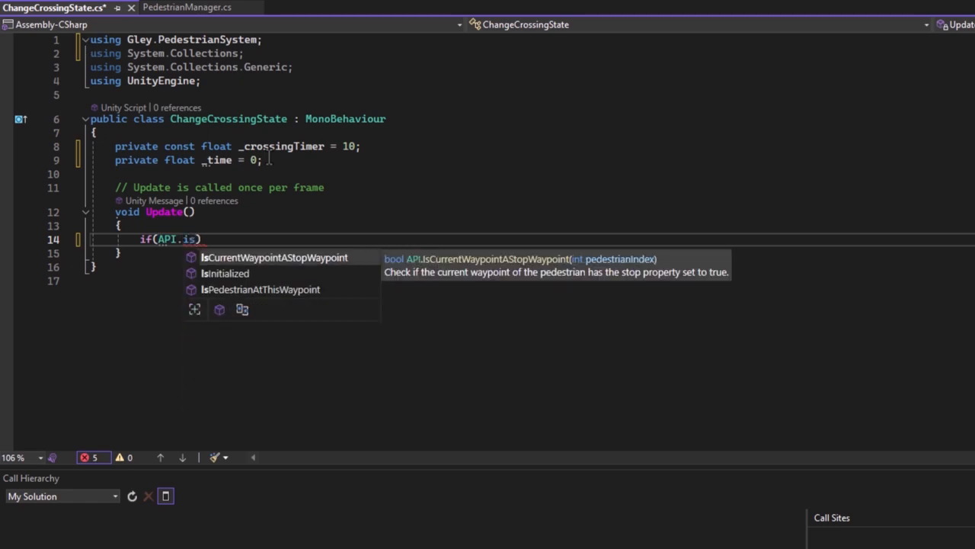
text())
key(Return)
text({)
key(Return)
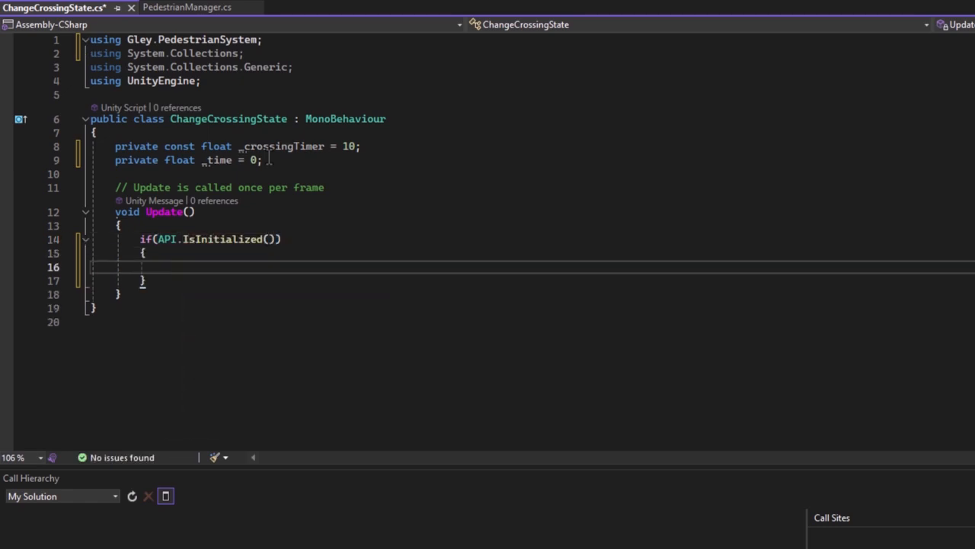
Inside the IsInitialized block, add Time.deltaTime to _time and open a nested if block for _time>_crossingTimer
text(_time += Time.deltaTime;)
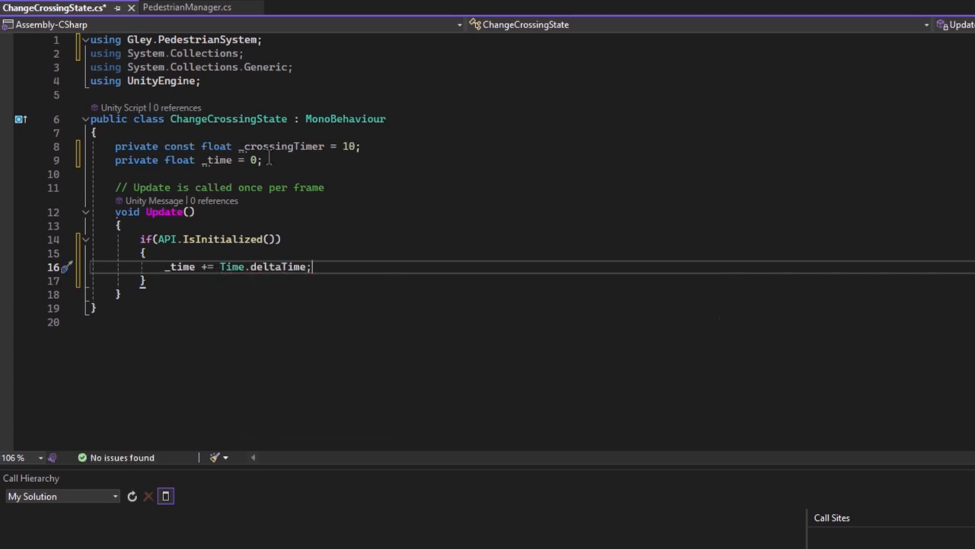
key(Return)
key(Return)
text(if(_time>_crossingTimer))
key(Return)
text({)
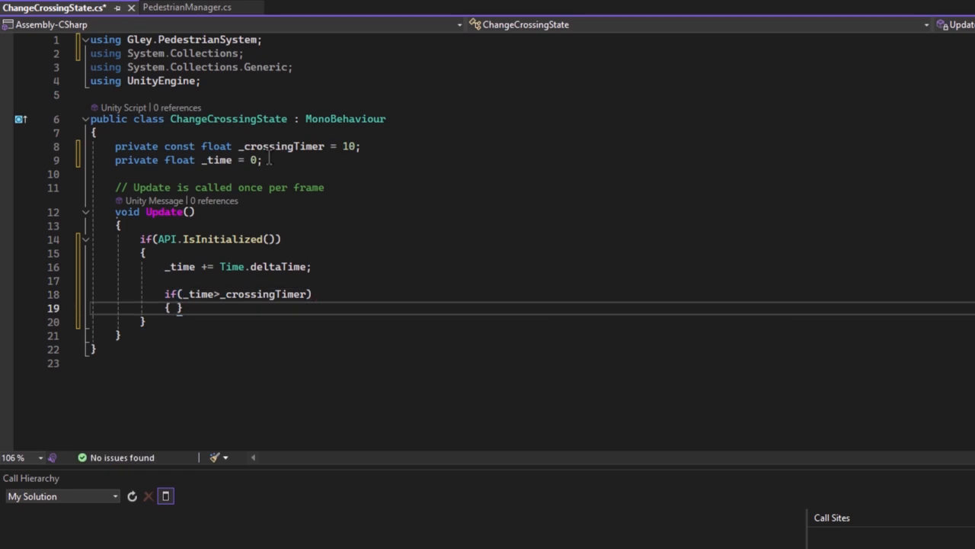
Inside the crossing-timer if block, reset _time to 0 and add a call to API.SetCrossingState
key(Return)
text(_time = 0;)
key(Return)
text(API.se)
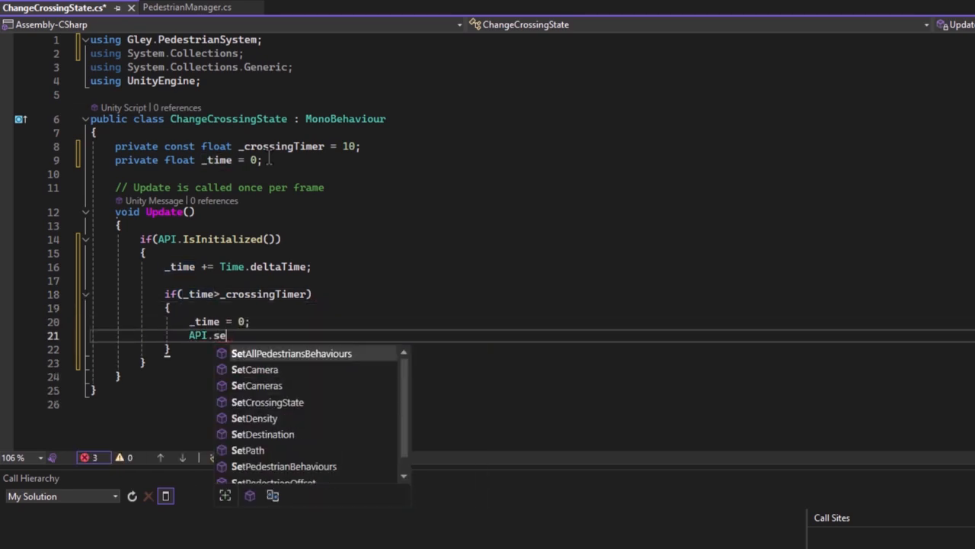
text(cr)
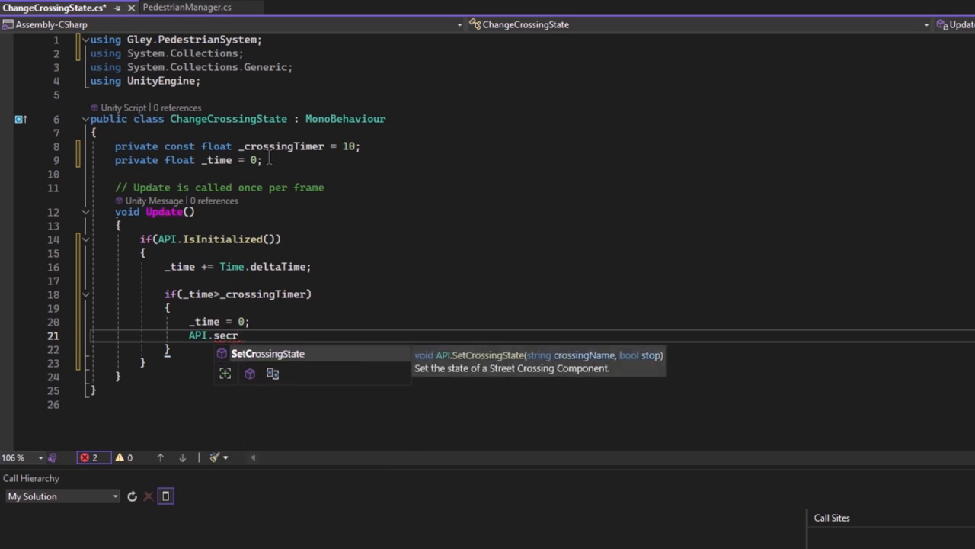
key(Tab)
text(()
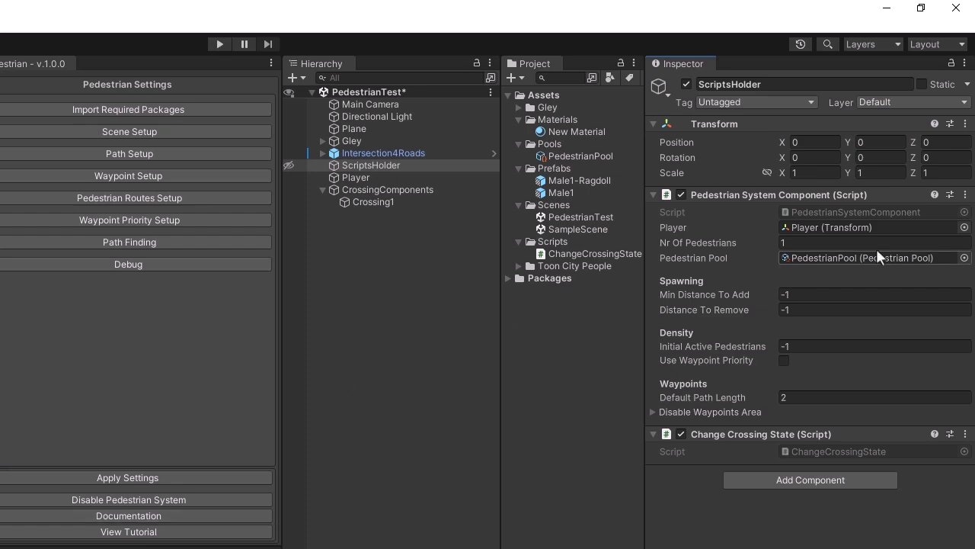
Get the crossing name from the Crossing1 object and enter "TestCrossing" as the first argument of SetCrossingState
click(374, 202)
click(852, 228)
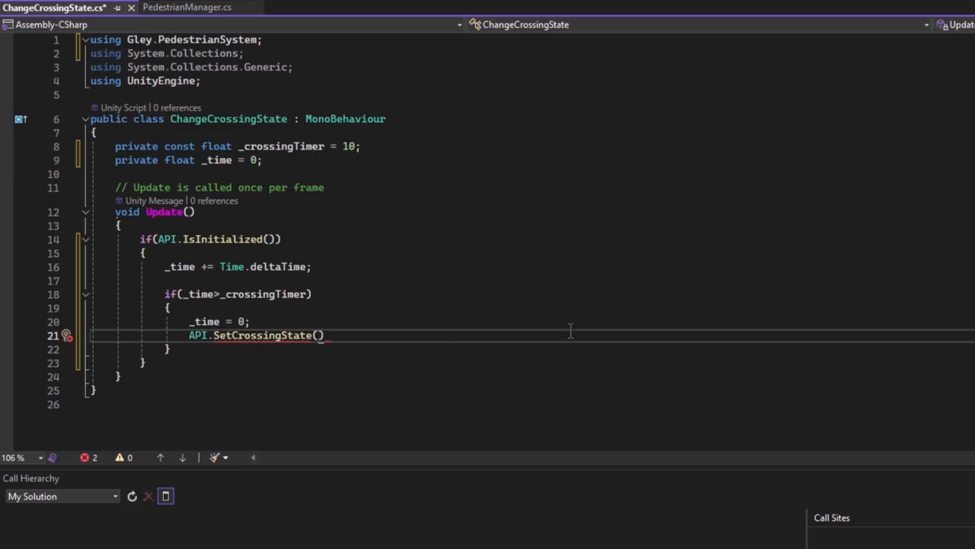
text(TestCrossing)
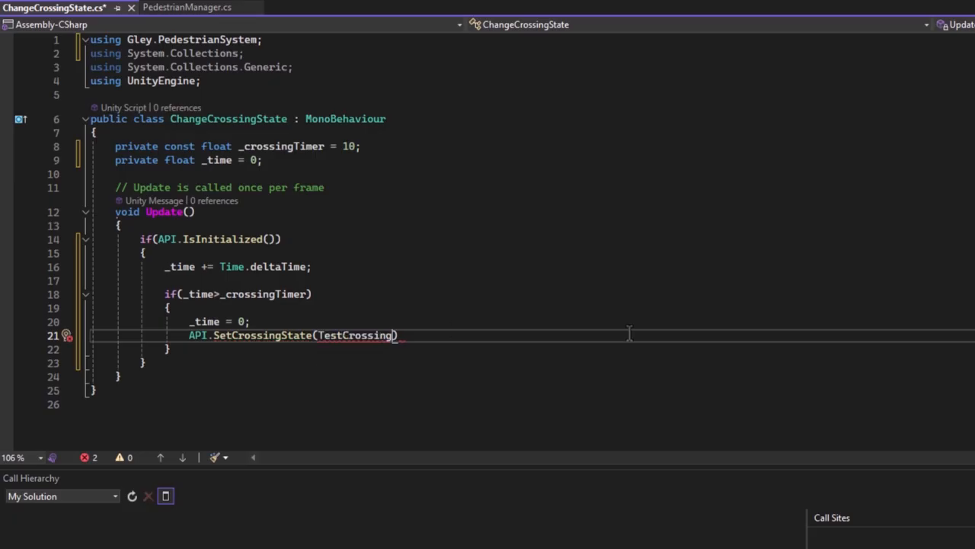
text(")
key(End)
key(Left)
Add !API.GetCrossingState("TestCrossing") as the second argument, end the statement, and save the script
text(,!API.getc)
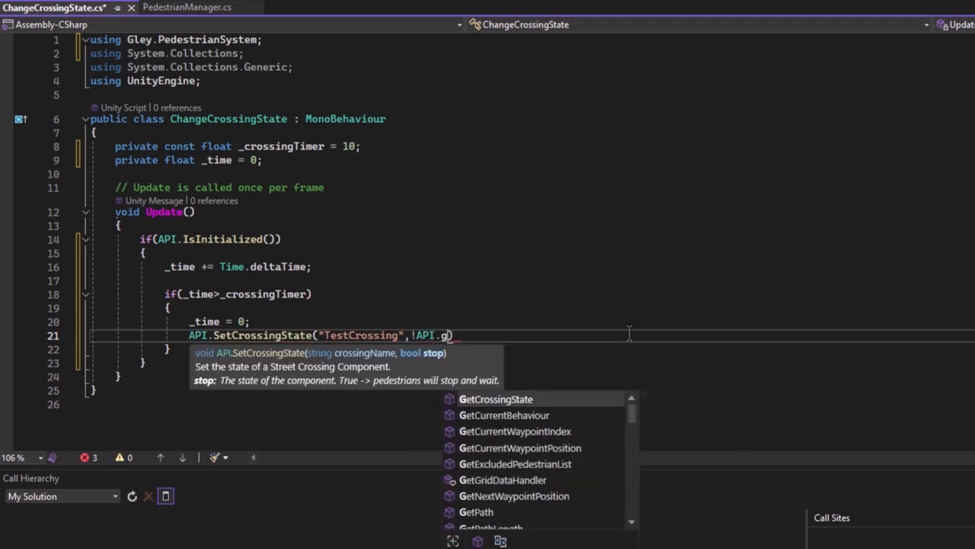
key(Tab)
text(()
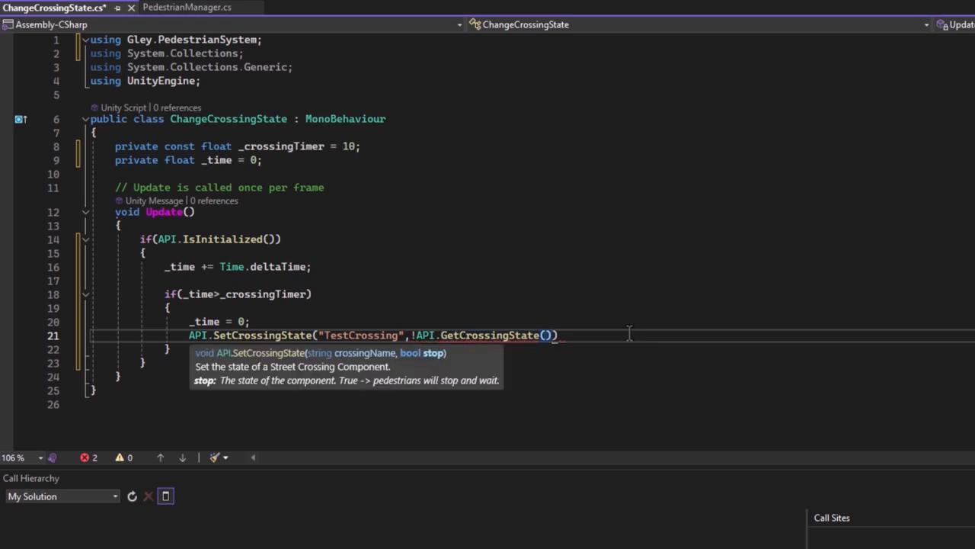
text(")
text(TestCrossing)
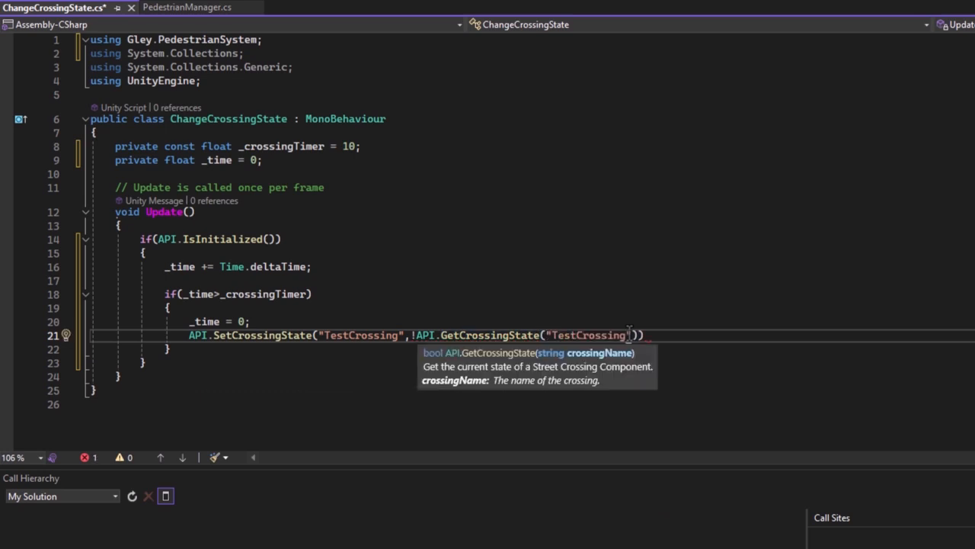
key(End)
text(;)
key(ctrl+s)
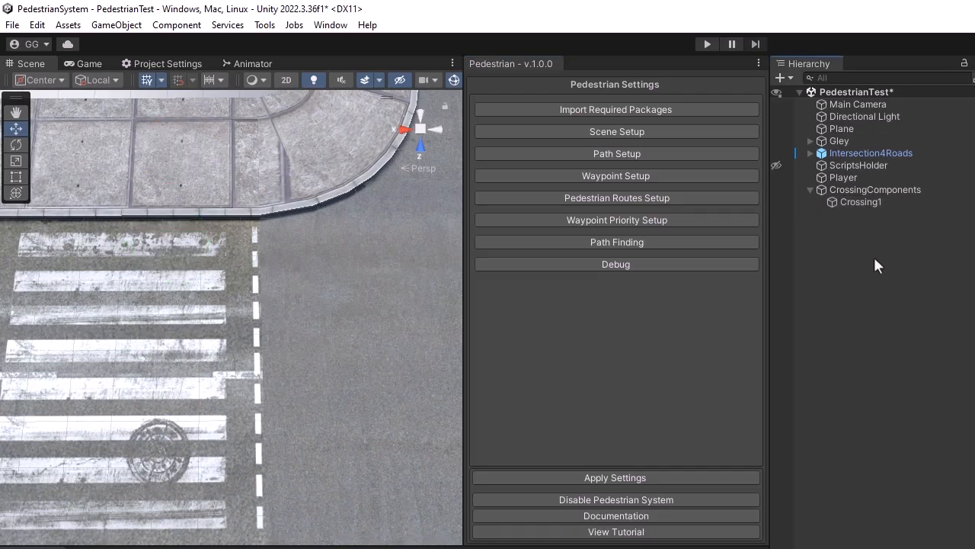
Enable Debug Street Crossings in the pedestrian debug settings and run the scene
click(598, 267)
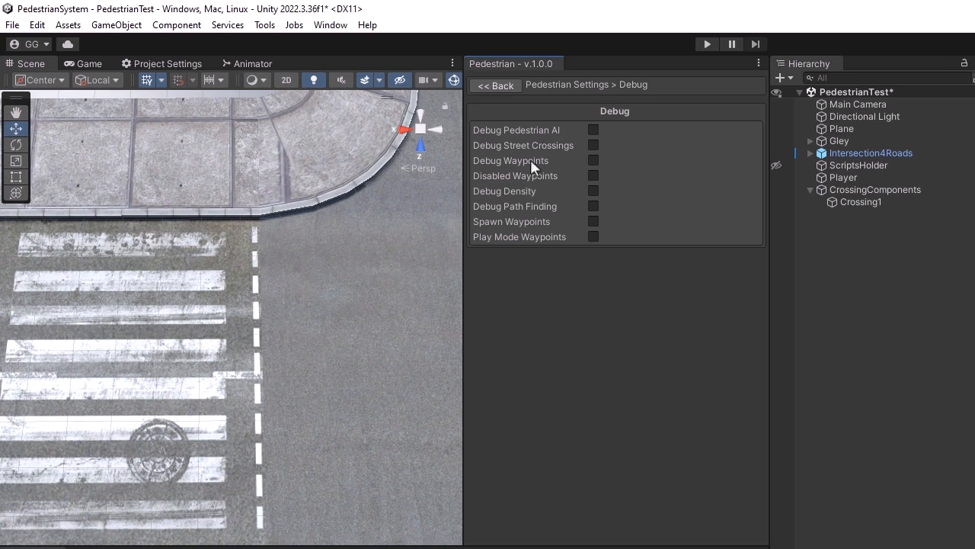
click(594, 145)
middle_drag(238, 324, 244, 306)
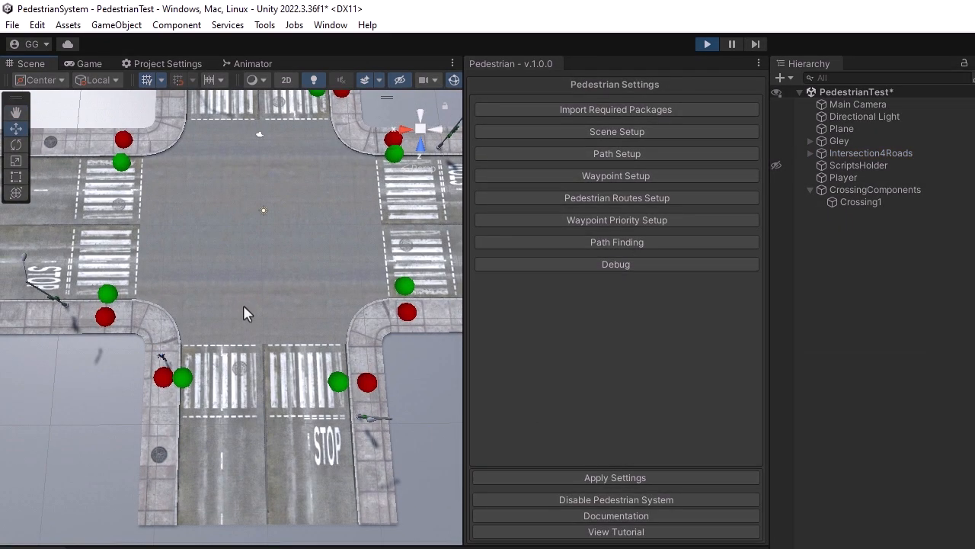
Examine in play mode how the pedestrian waits at and walks over the street crossing
scroll(185, 370, up, 9)
middle_drag(232, 359, 277, 288)
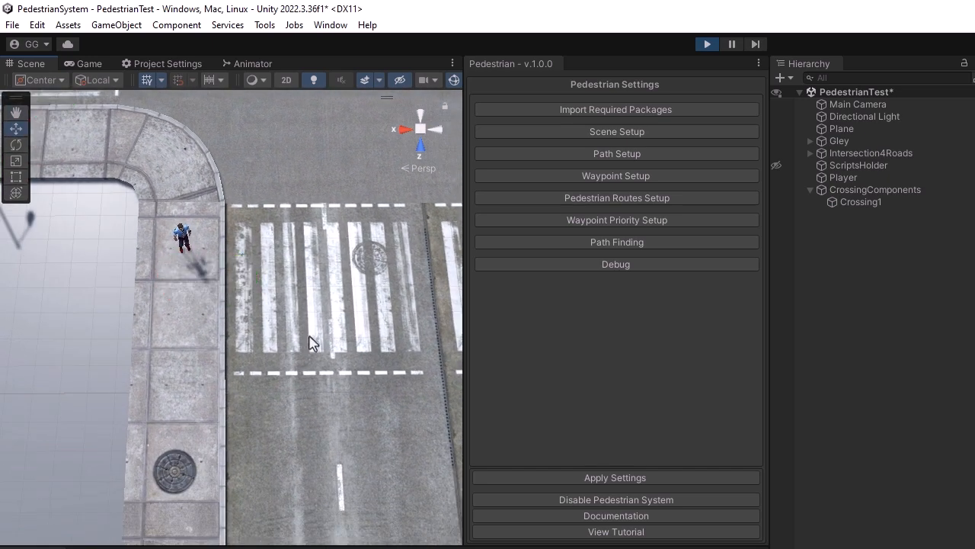
middle_drag(431, 235, 229, 312)
scroll(315, 305, down, 8)
alt+drag(281, 344, 290, 324)
middle_drag(289, 324, 286, 304)
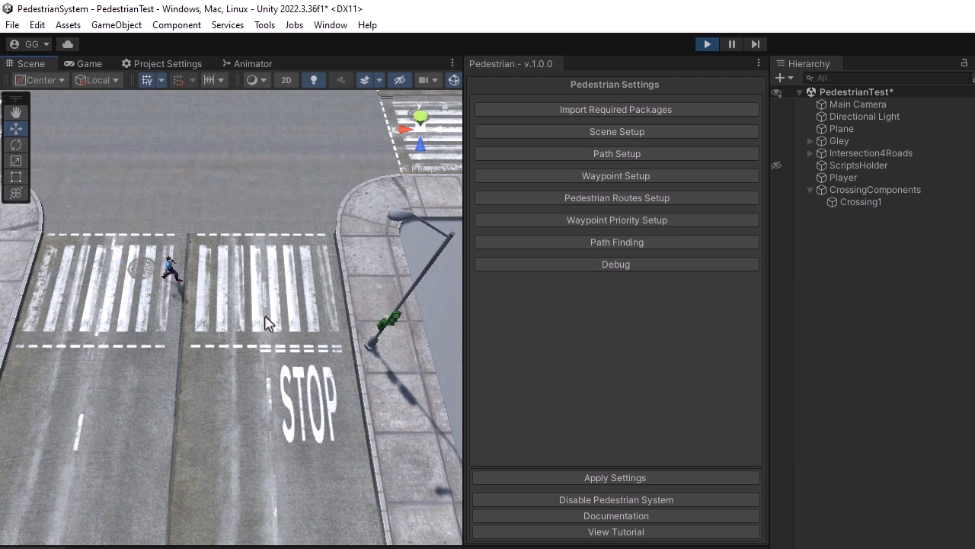
scroll(277, 297, up, 3)
middle_drag(307, 318, 281, 316)
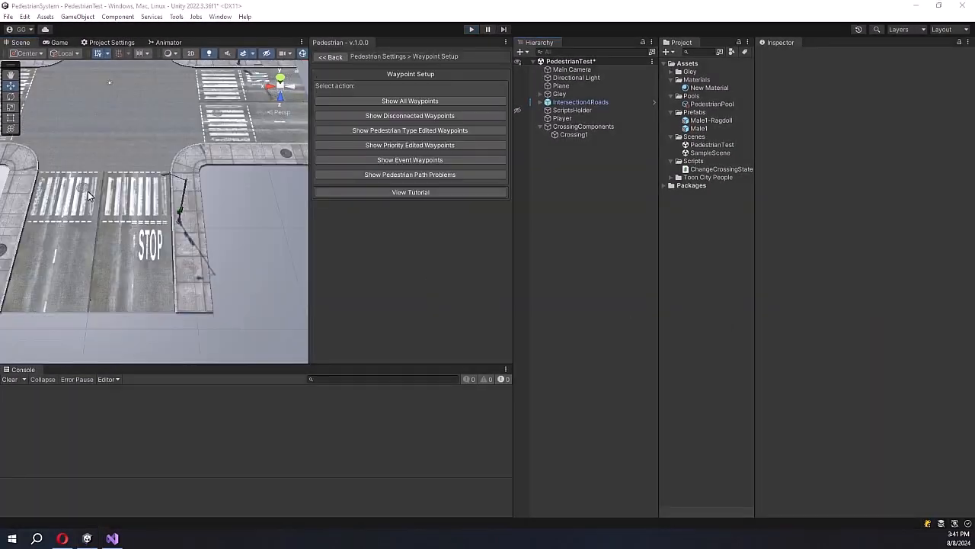
Show all waypoints of the intersection in a top-down scene view
scroll(140, 137, down, 5)
click(279, 85)
click(280, 86)
click(280, 97)
click(280, 77)
middle_drag(195, 230, 183, 192)
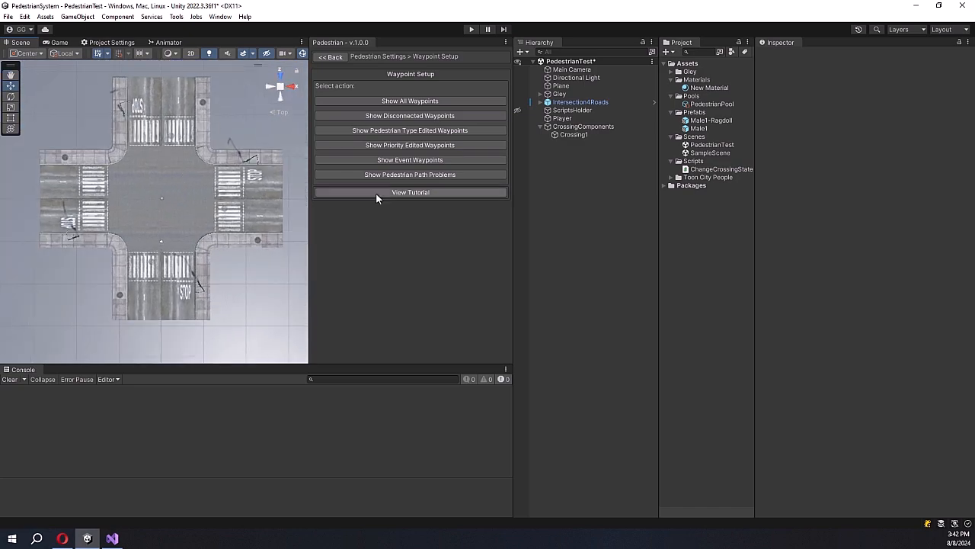
scroll(178, 222, up, 2)
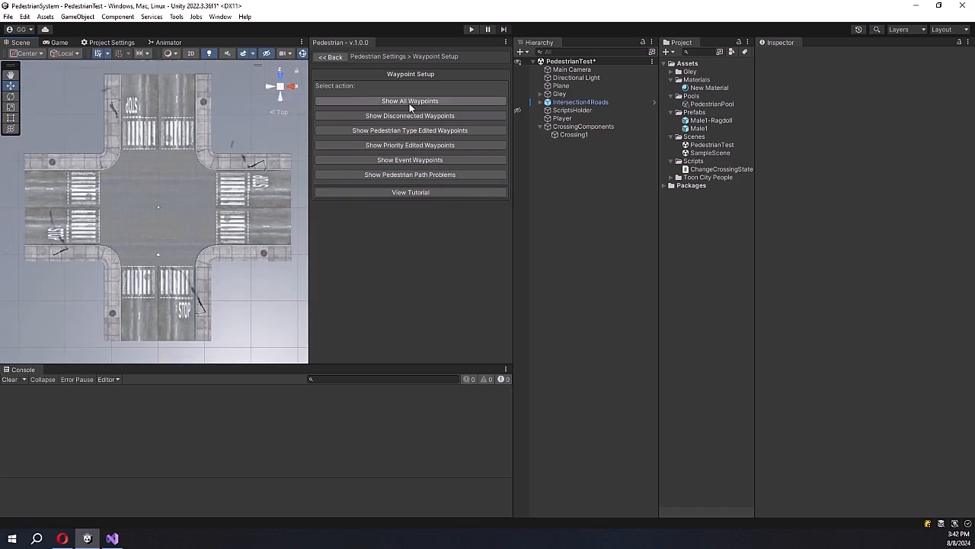
click(409, 102)
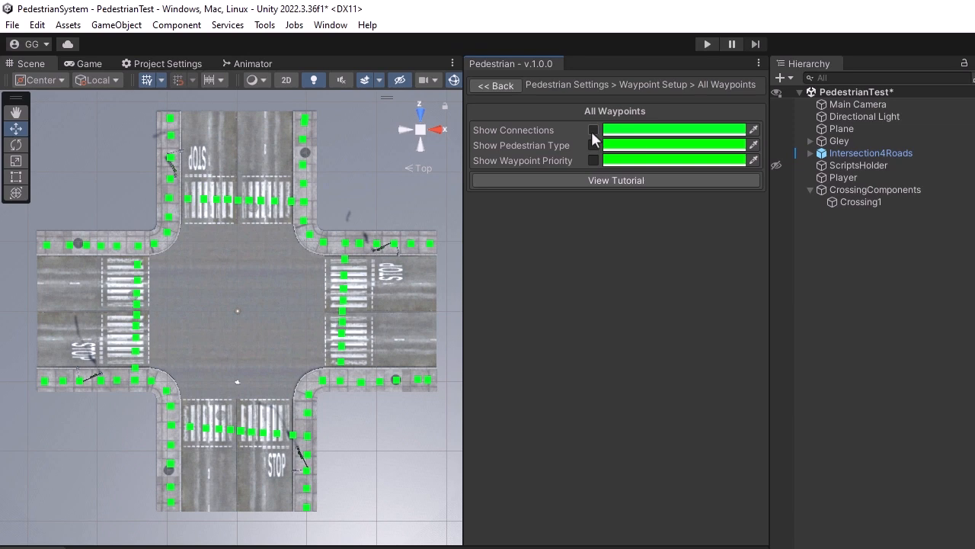
Change the Show Connections color of the waypoints to blue and turn the connections display off
click(620, 131)
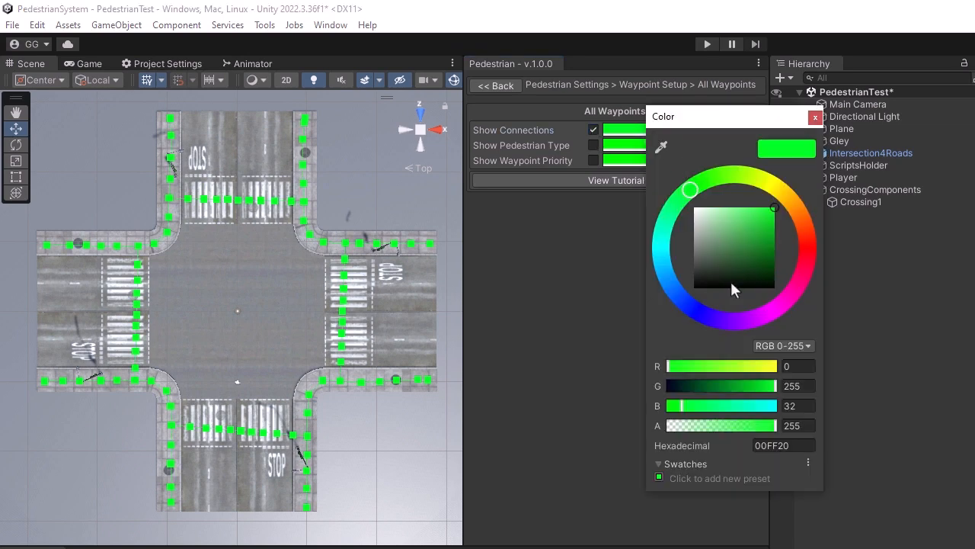
click(688, 300)
click(820, 121)
click(593, 129)
Display the pedestrian type labels on the waypoints, inspect them, and hide them again
click(593, 145)
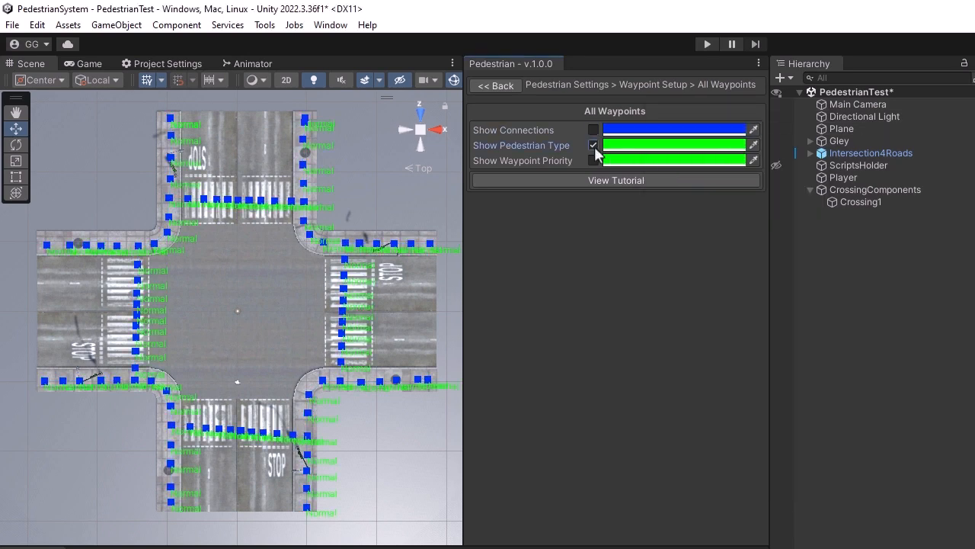
scroll(298, 302, up, 3)
middle_drag(335, 266, 288, 271)
scroll(346, 267, down, 3)
click(593, 145)
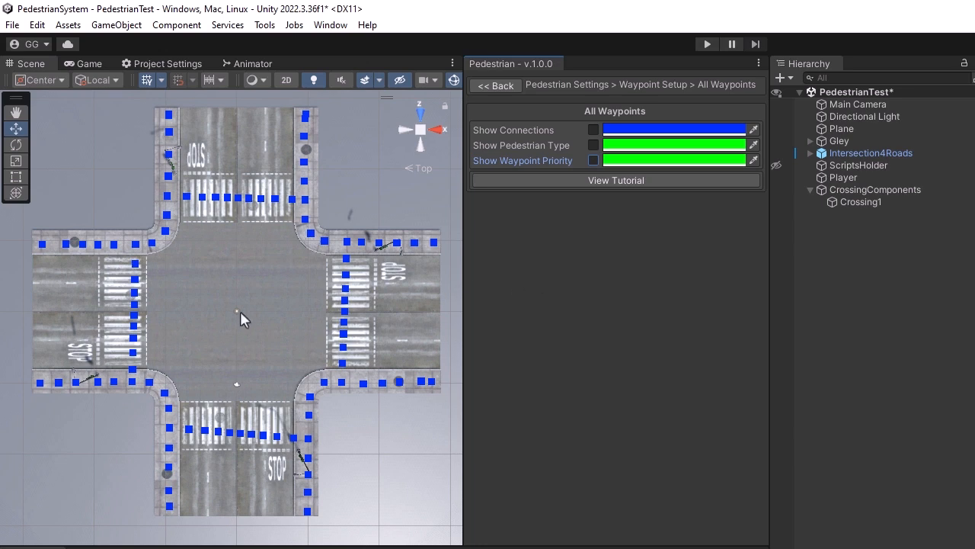
Select the sidewalk waypoint beside the lower crossing in the lower-right corner and move it slightly along Z toward the intersection
click(309, 440)
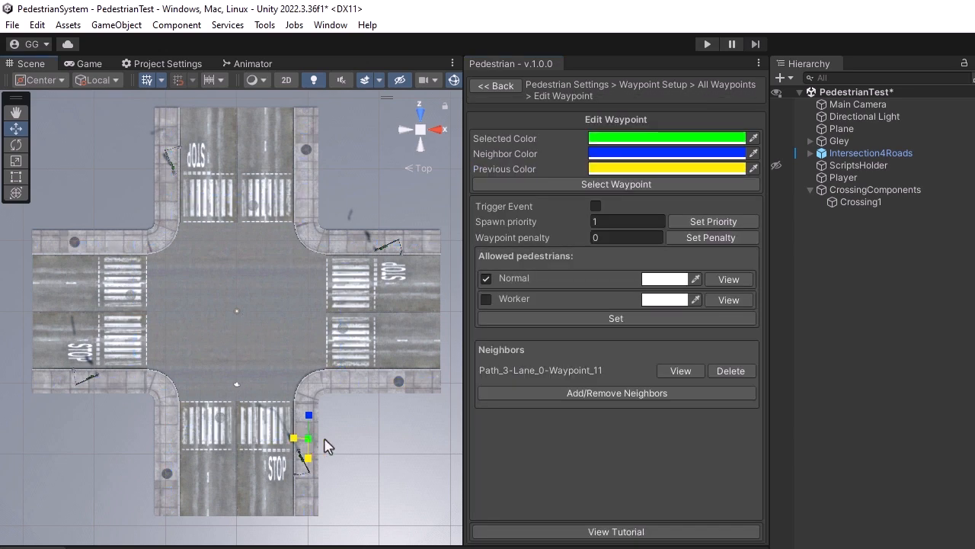
click(600, 183)
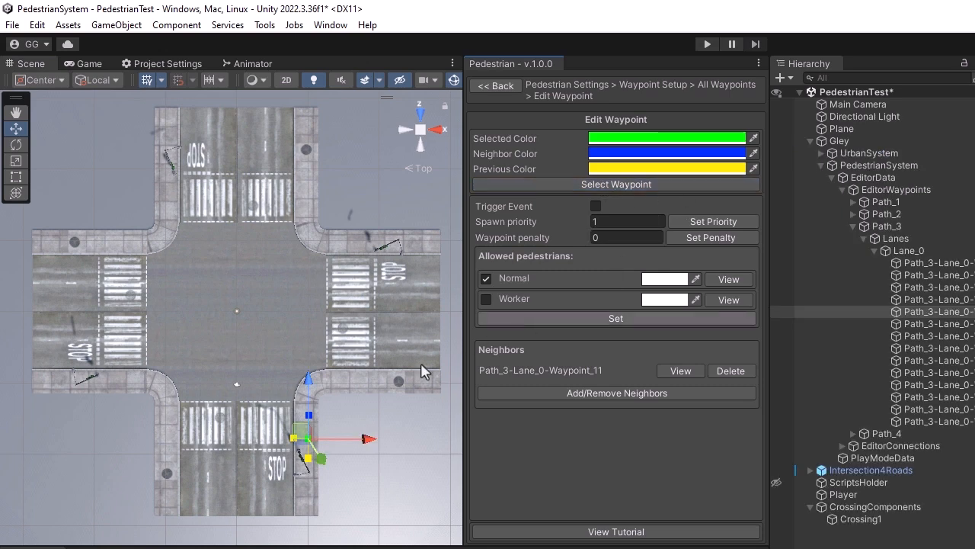
drag(310, 391, 309, 372)
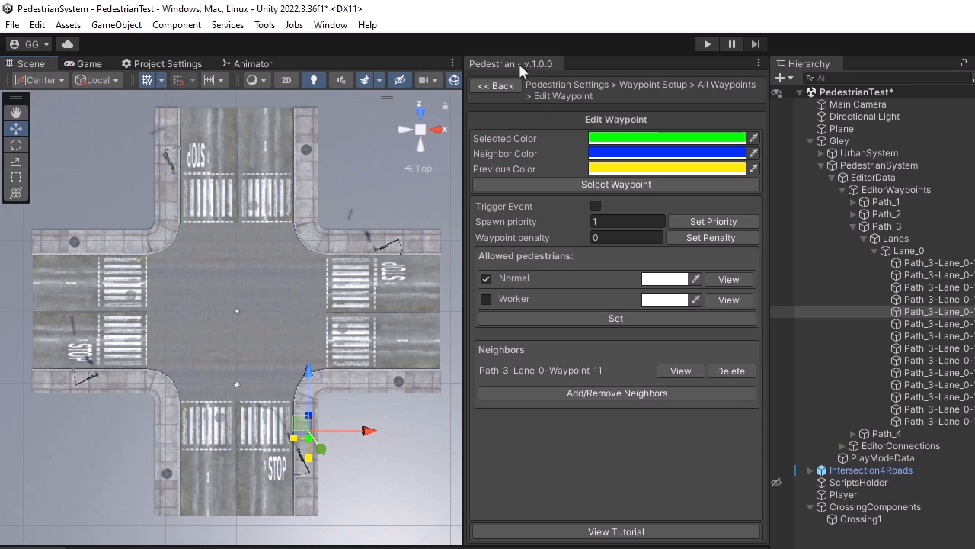
Return to the main pedestrian settings and apply them to update the waypoints
click(493, 85)
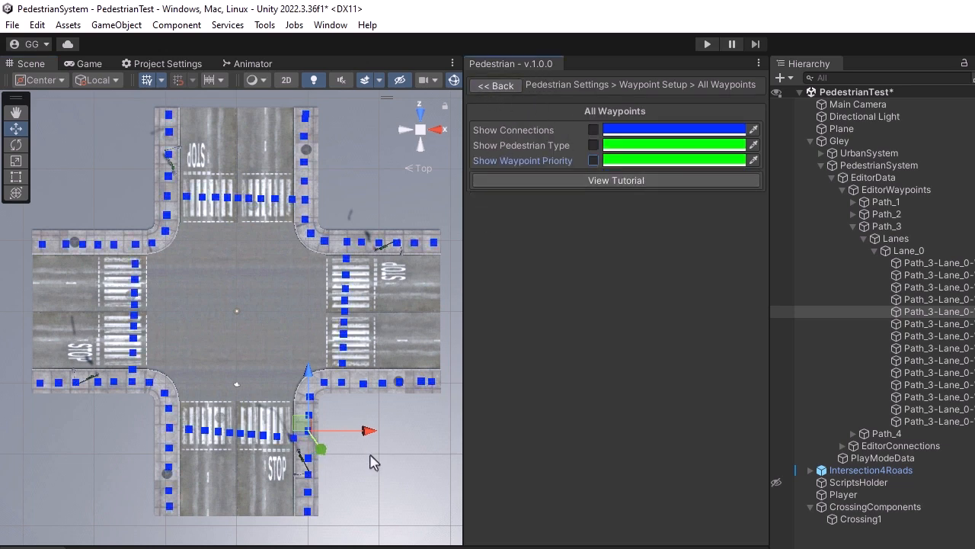
click(496, 86)
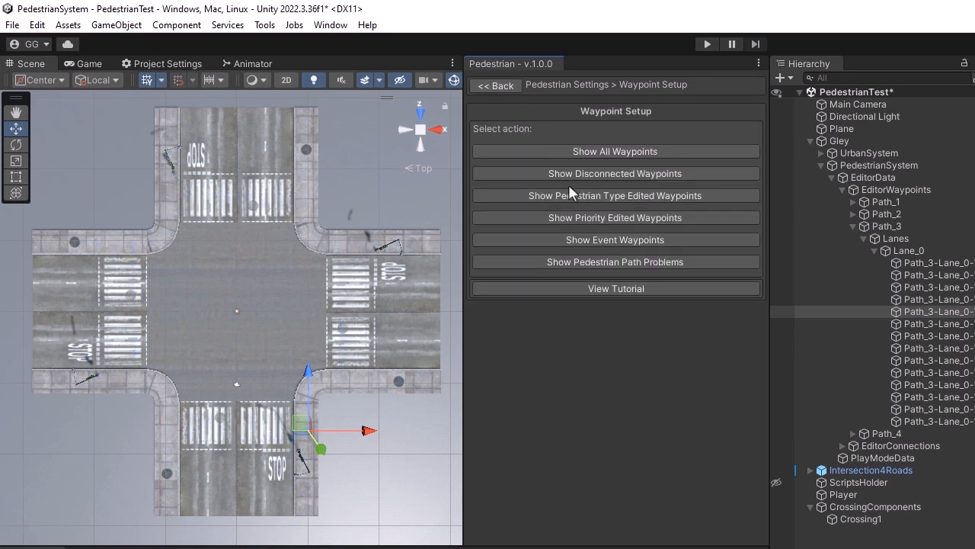
click(493, 86)
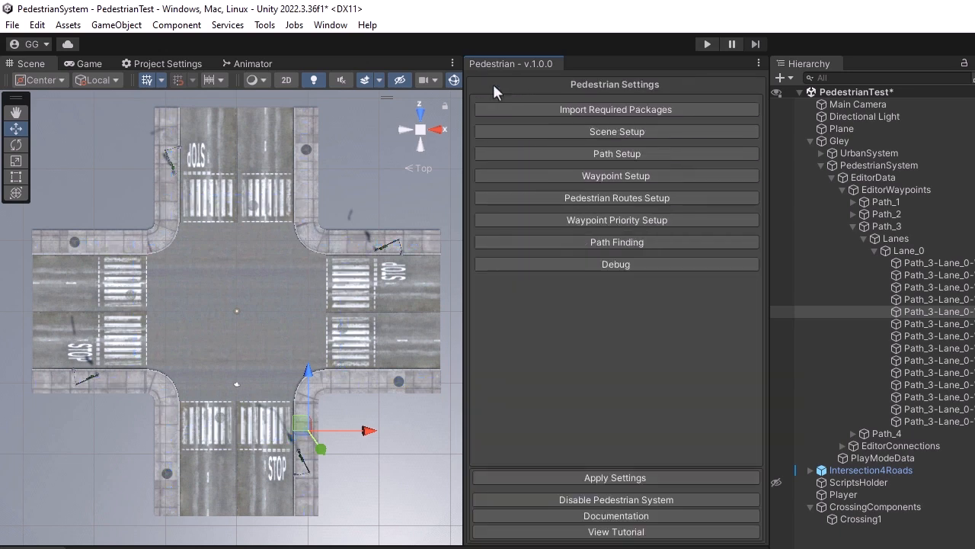
click(603, 478)
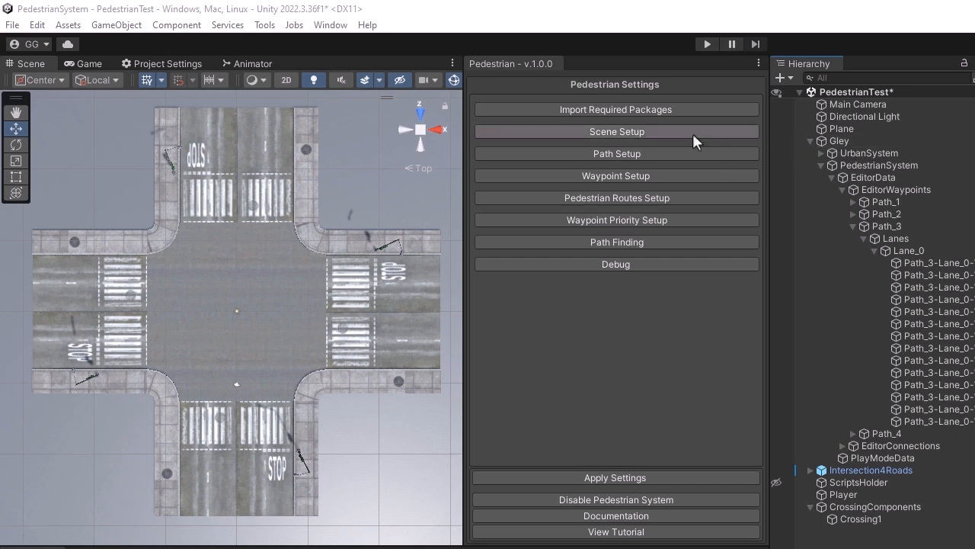
Review the pedestrian types defined in the scene setup and return to the main settings
click(670, 134)
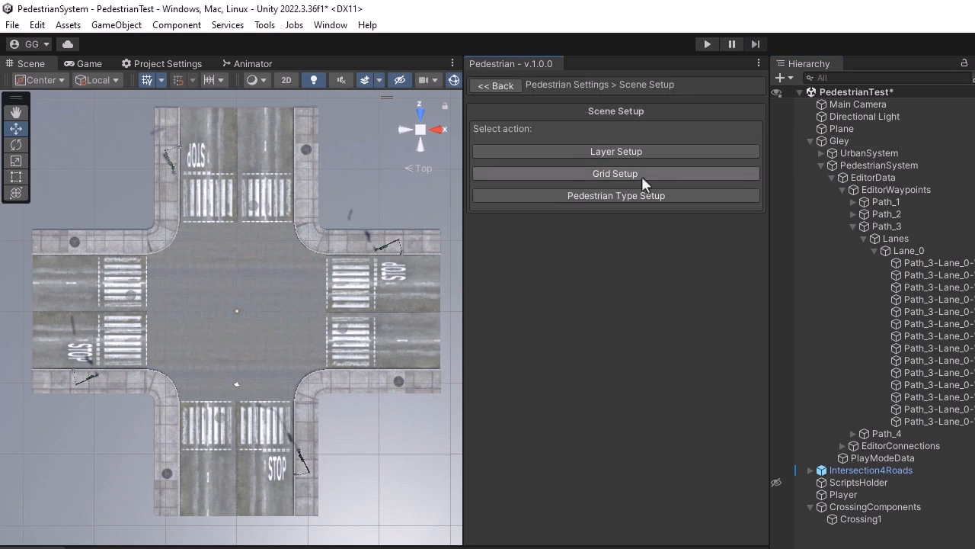
click(630, 197)
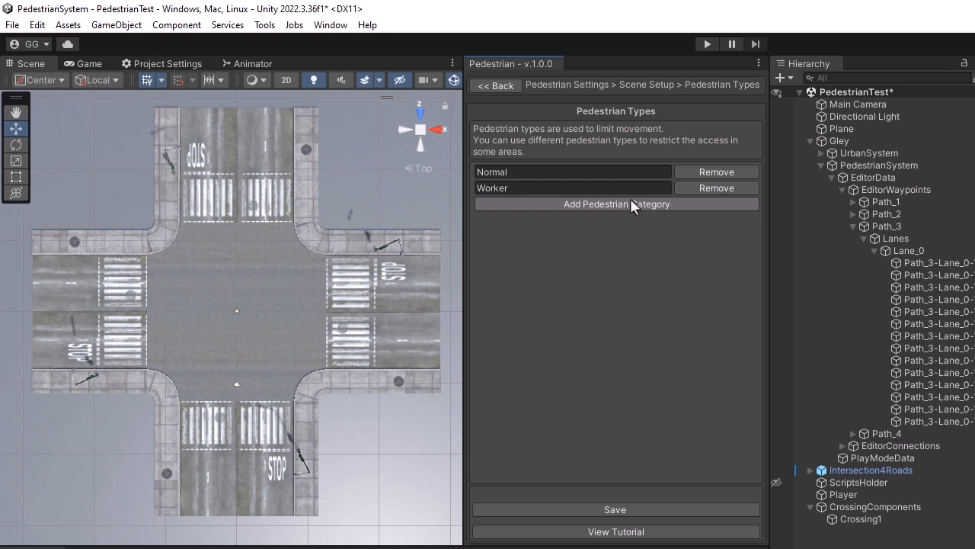
click(491, 86)
click(503, 88)
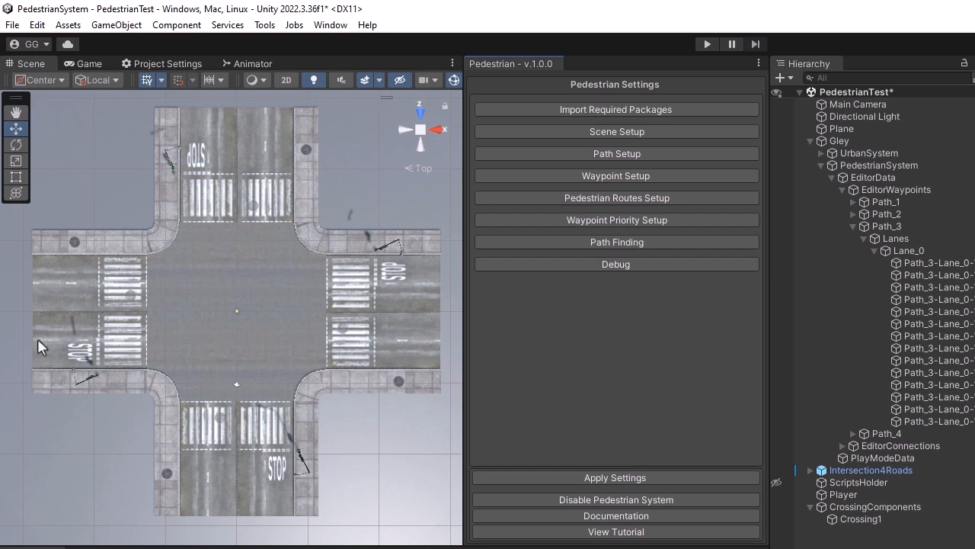
Allow only Worker pedestrians from the outer end waypoint of the upper-right sidewalk path and check which waypoints allow Worker
click(603, 175)
click(603, 156)
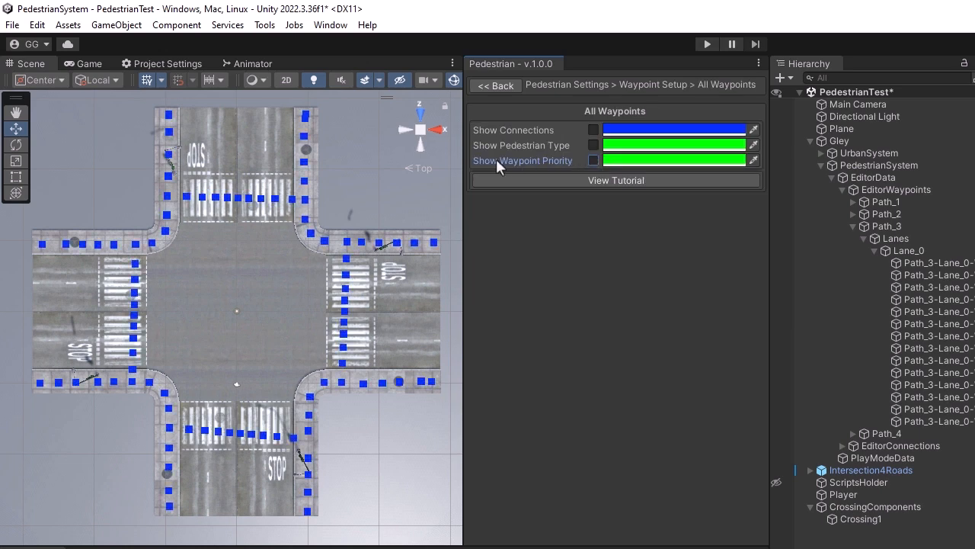
click(433, 242)
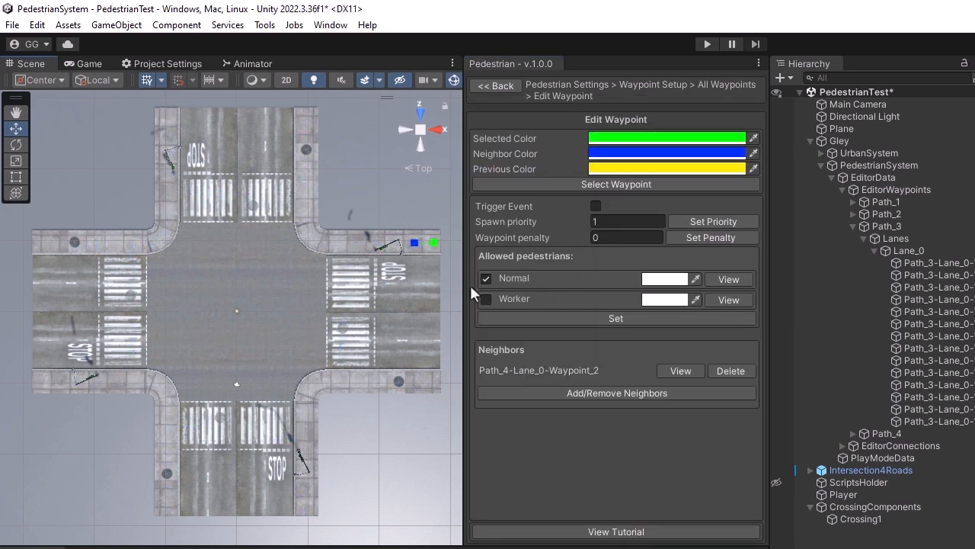
click(485, 279)
click(722, 299)
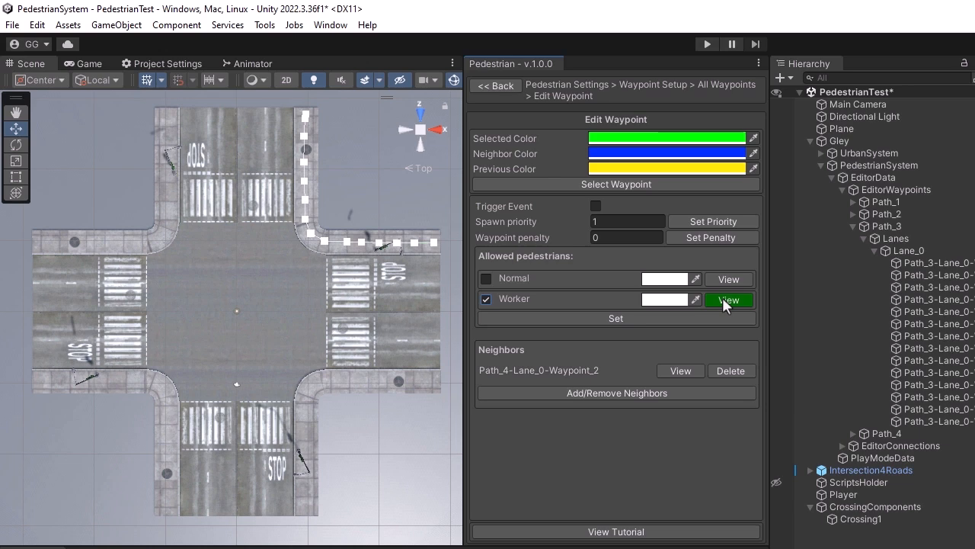
click(723, 297)
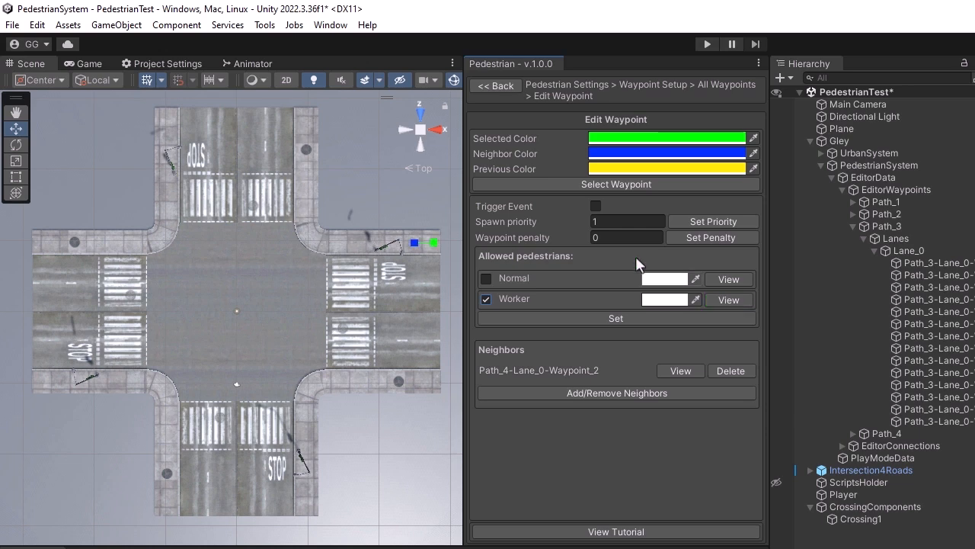
Allow only Worker pedestrians on the upper-left sidewalk path, starting from its outer end waypoint
click(498, 87)
click(42, 245)
click(485, 279)
click(633, 316)
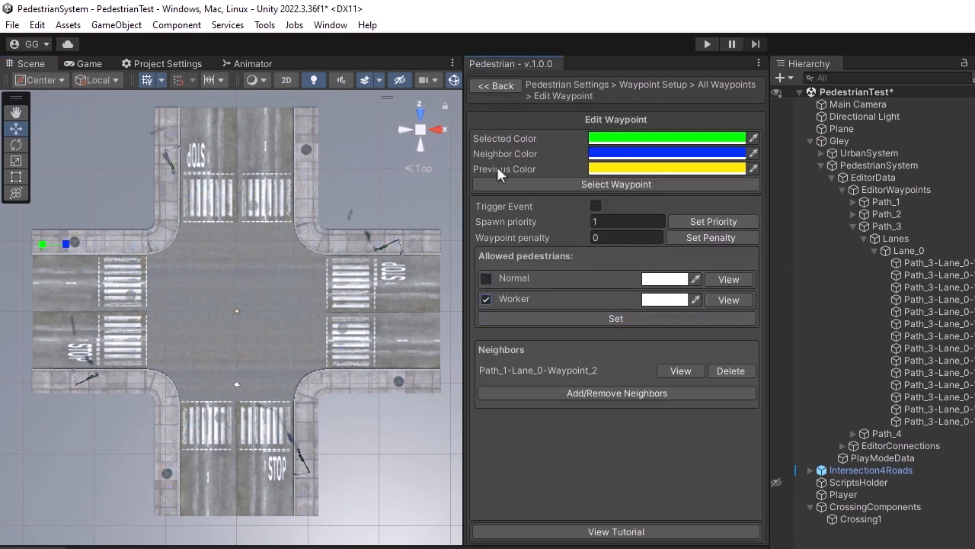
In the pedestrian routes setup, set the Normal route color to red (FF0000) and hide the Worker route
click(498, 89)
click(492, 88)
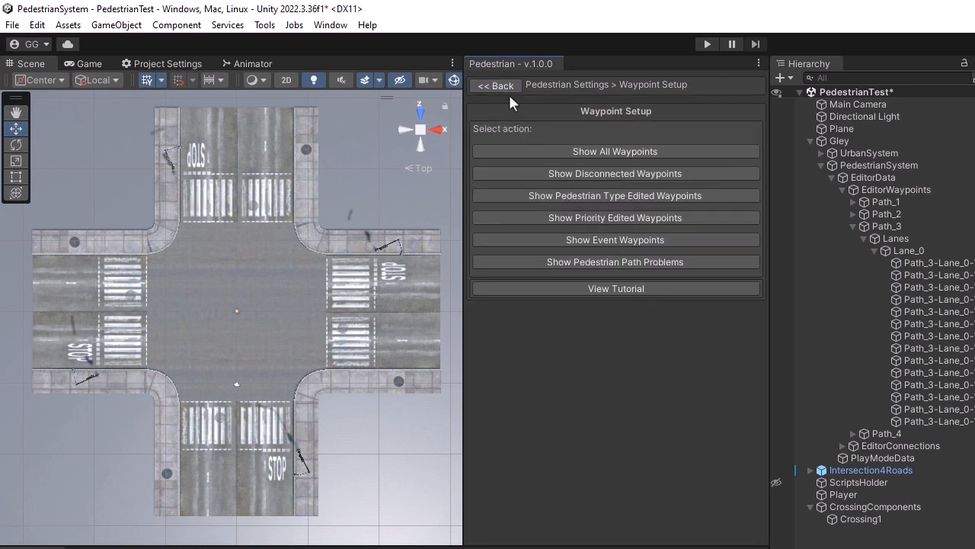
click(504, 87)
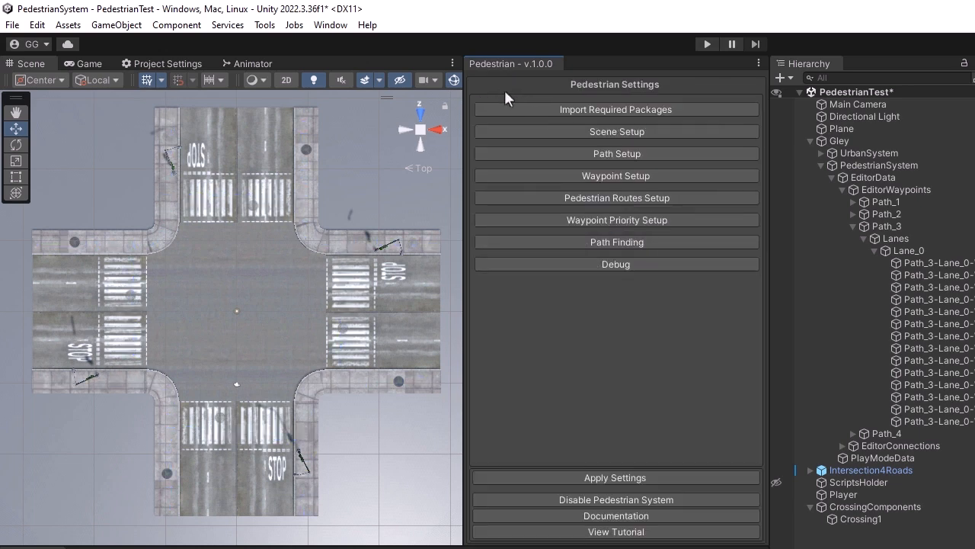
click(613, 201)
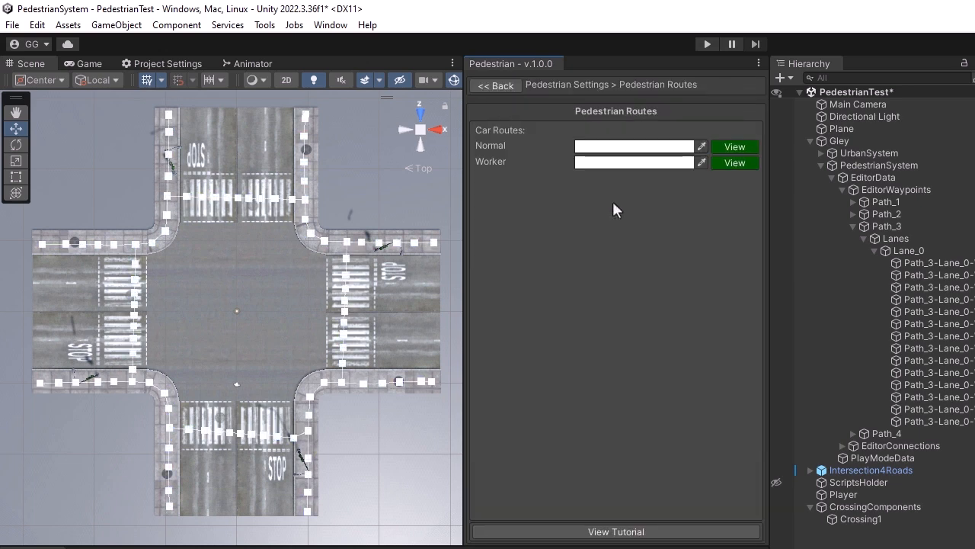
click(621, 147)
drag(714, 233, 750, 221)
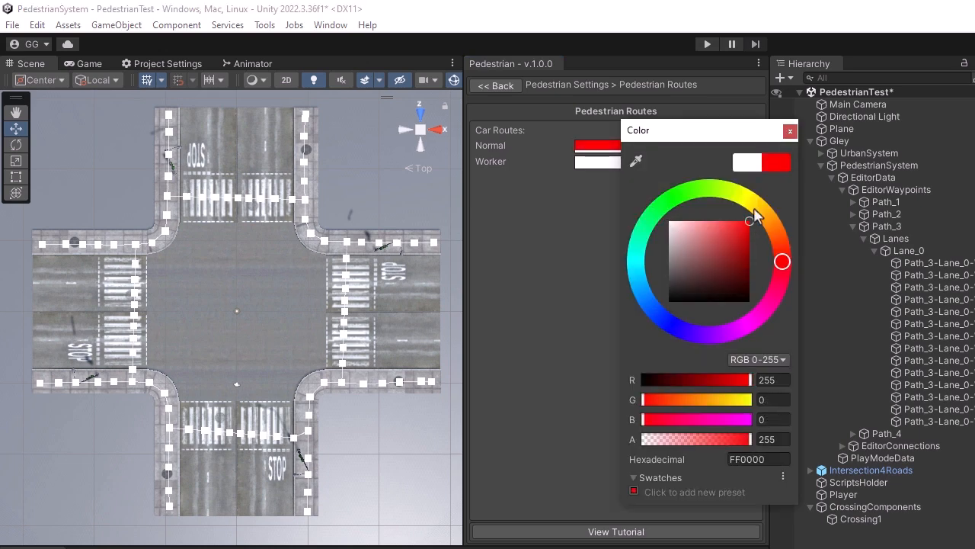
click(790, 132)
click(736, 162)
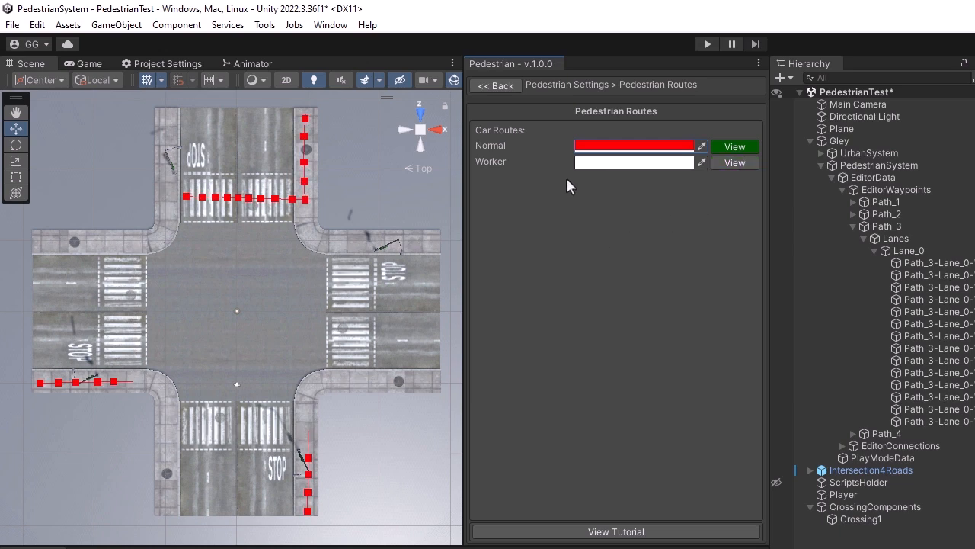
Allow only Worker pedestrians from the upper-right sidewalk waypoint where the upper street crossing meets it
click(305, 199)
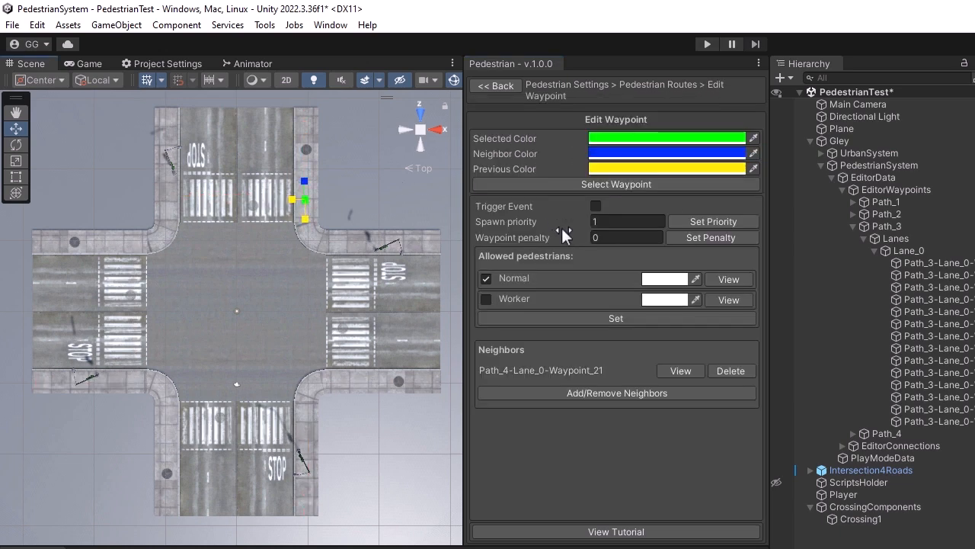
click(486, 278)
click(485, 299)
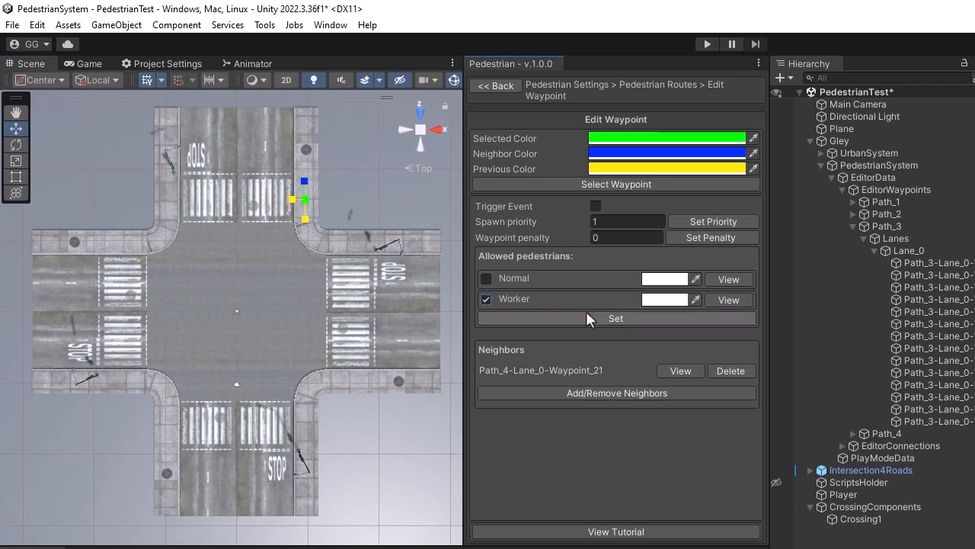
click(493, 85)
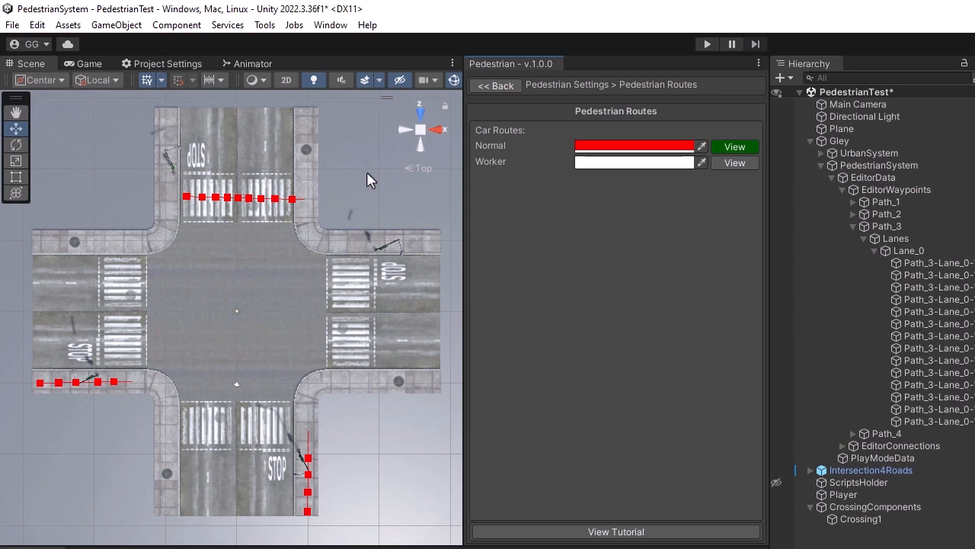
Allow only Worker pedestrians from the left end waypoint of the upper crossing and show the Worker route again
click(187, 197)
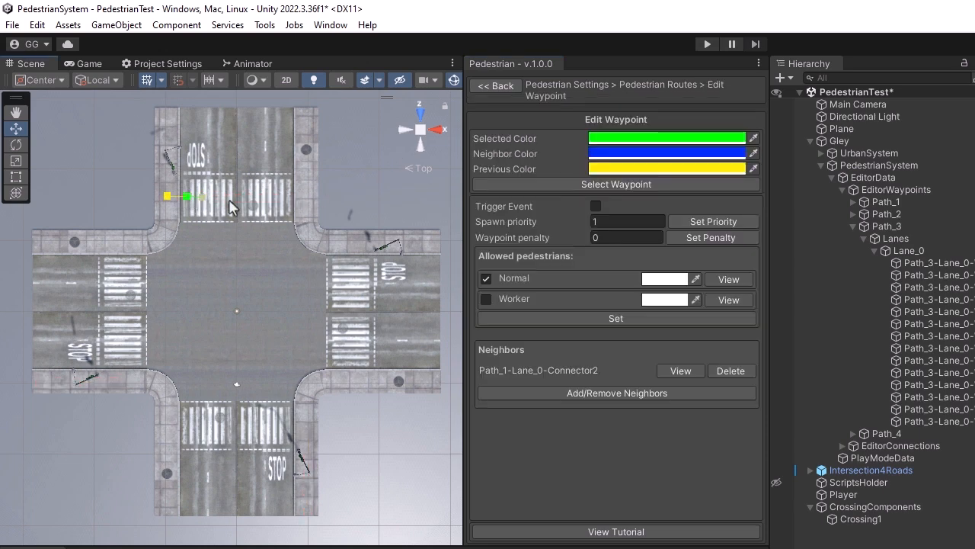
click(485, 278)
click(486, 298)
click(595, 319)
click(496, 85)
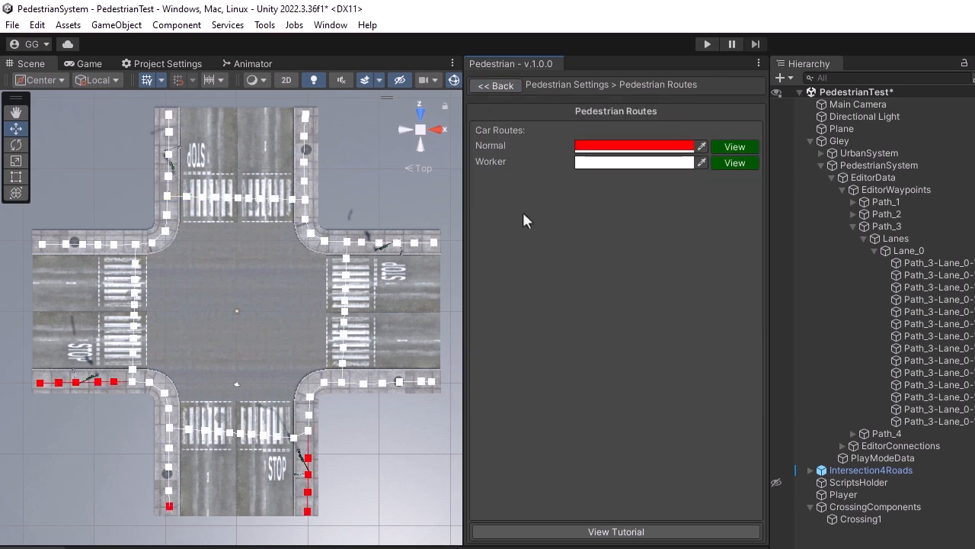
Allow only Normal pedestrians from the lower-left sidewalk waypoint where the left-hand street crossing meets it
click(132, 383)
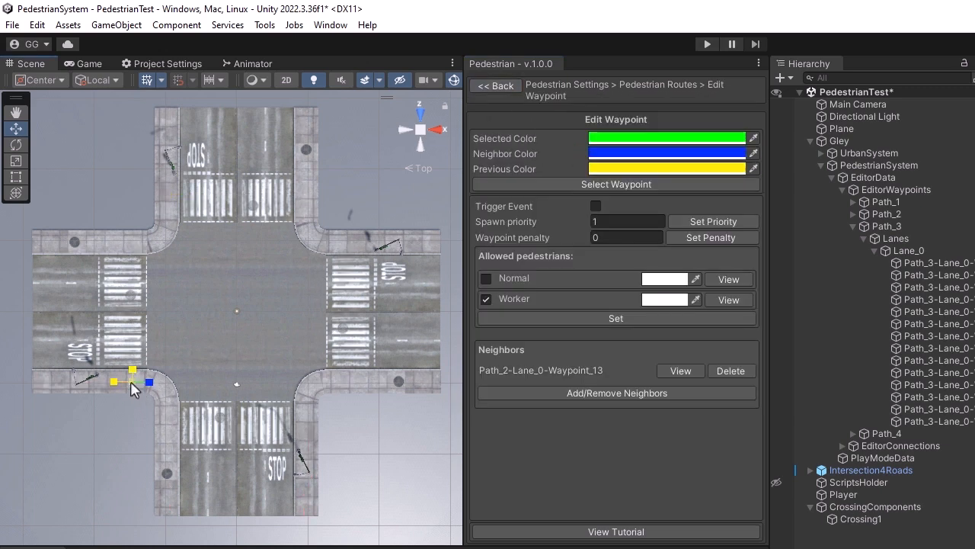
click(486, 279)
click(485, 298)
click(602, 318)
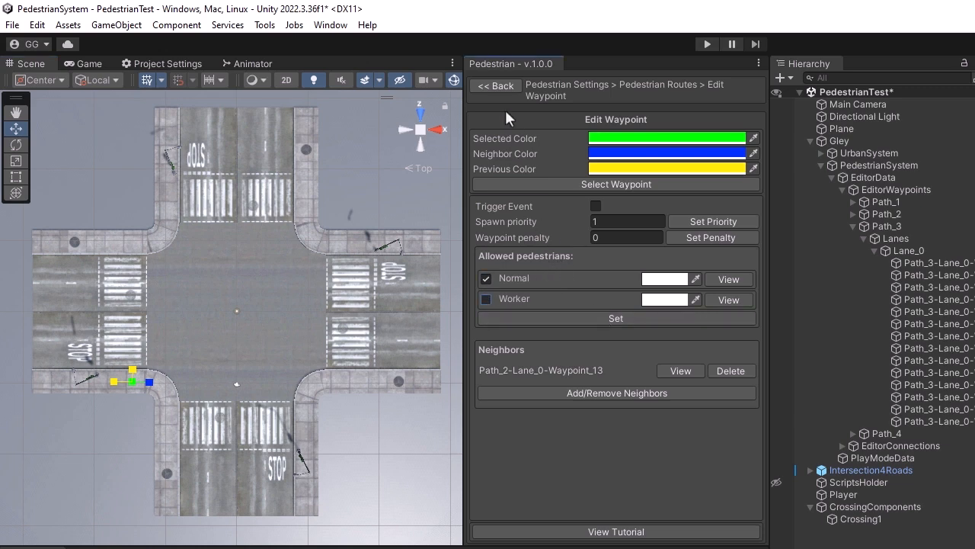
click(497, 86)
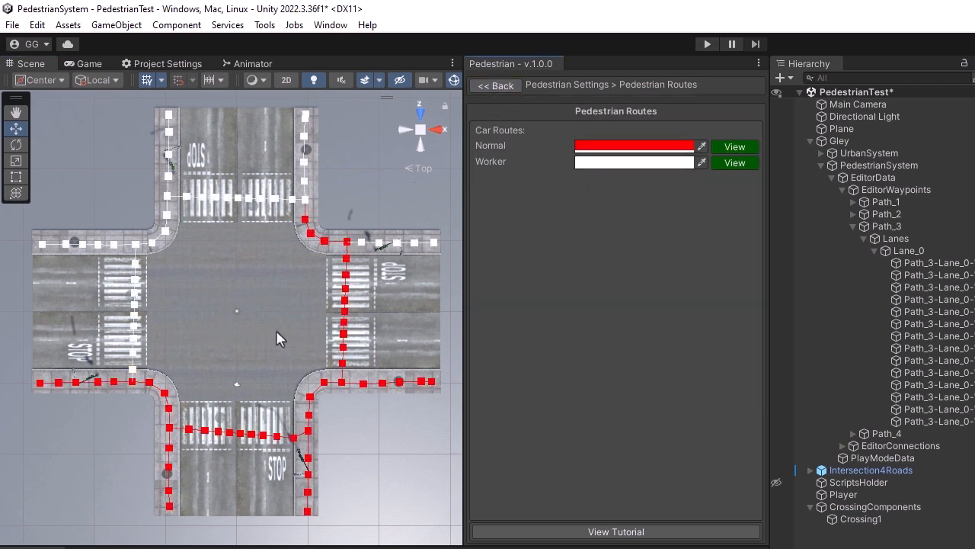
Allow only Worker pedestrians from the lower end waypoint of the right-hand street crossing
click(342, 382)
click(486, 279)
click(486, 298)
click(581, 318)
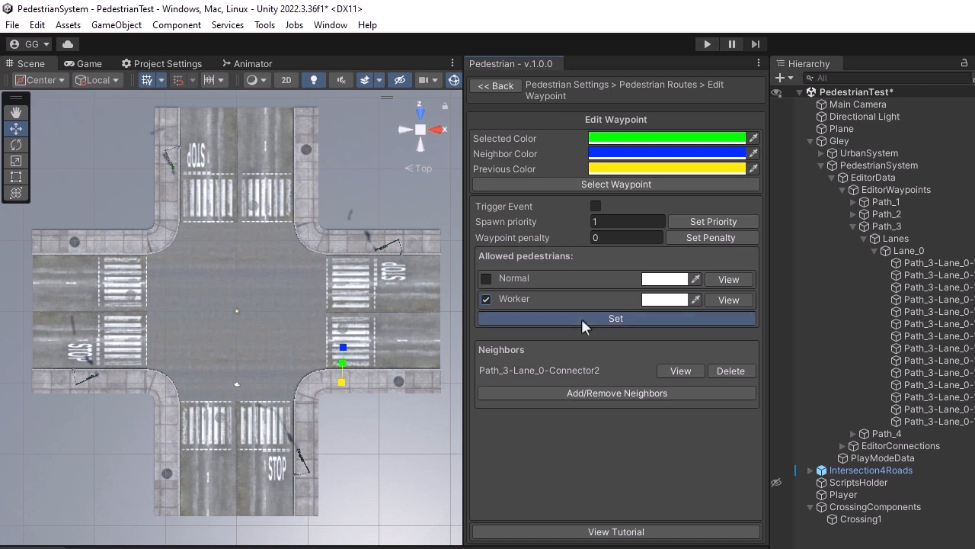
click(497, 86)
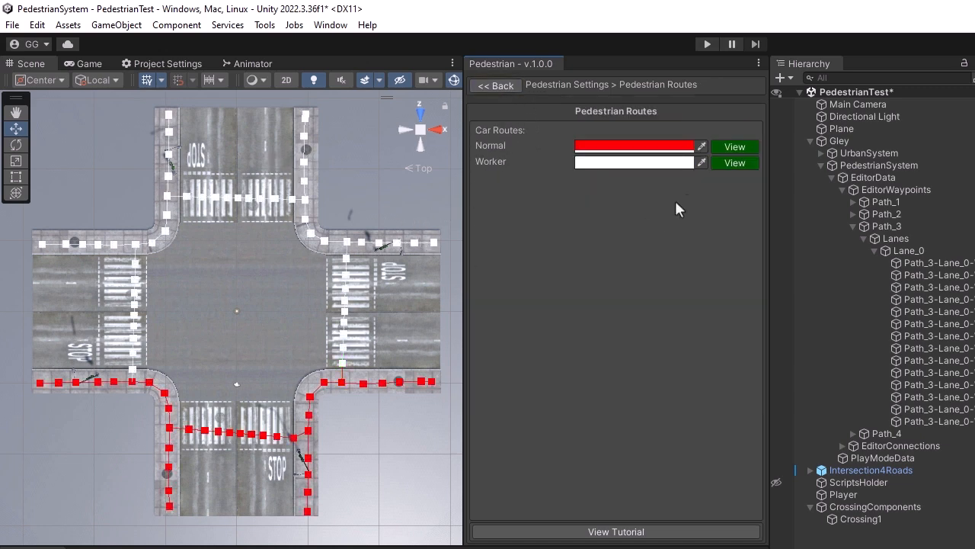
View the Worker and Normal routes separately to check them, and return to the main pedestrian settings
click(735, 147)
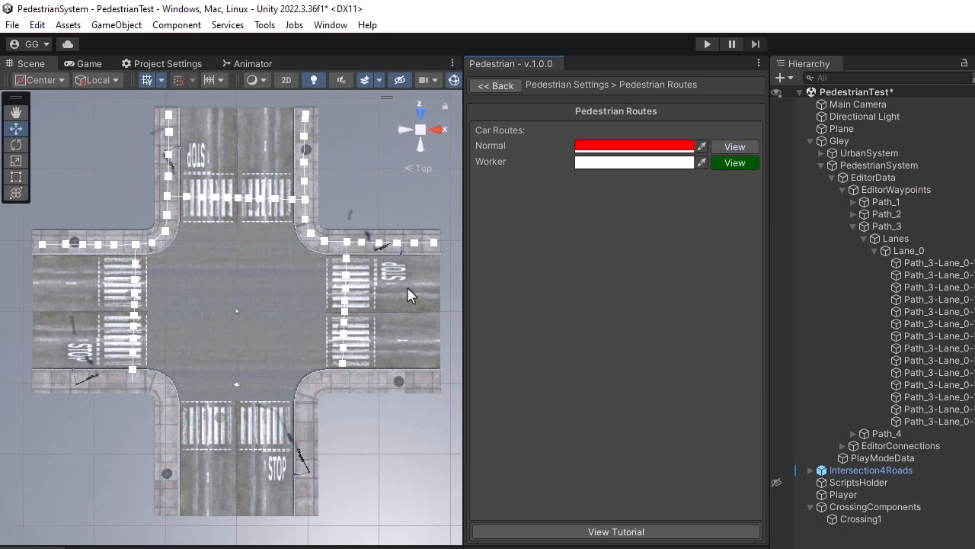
click(743, 146)
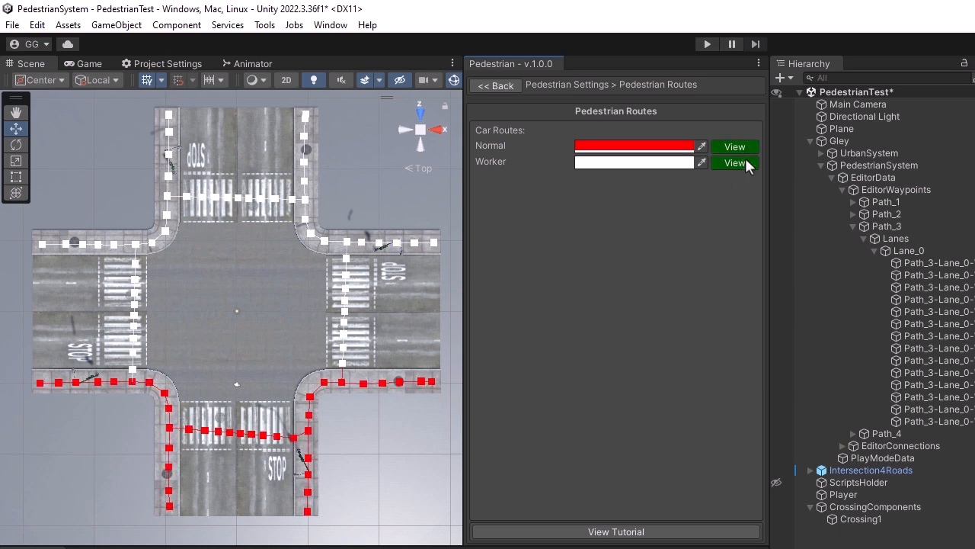
click(743, 163)
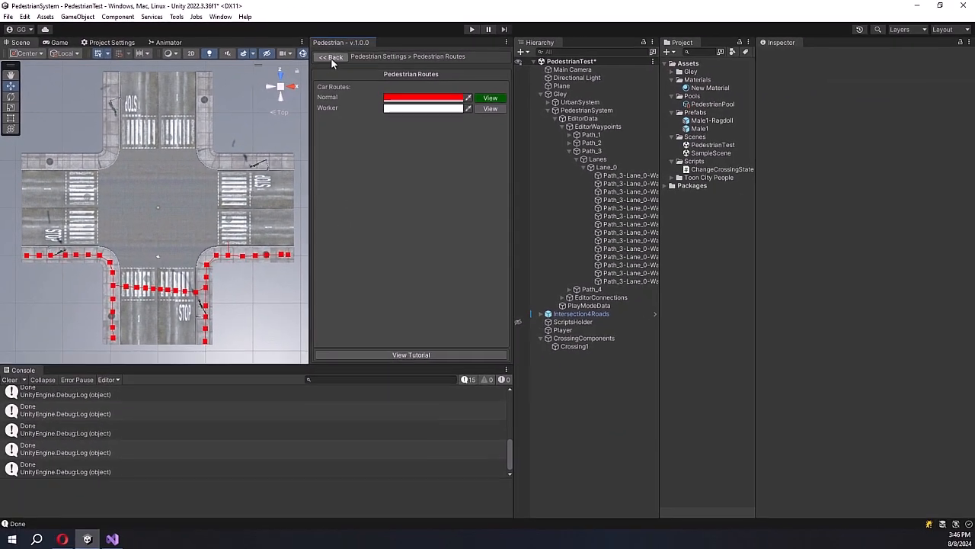
click(496, 85)
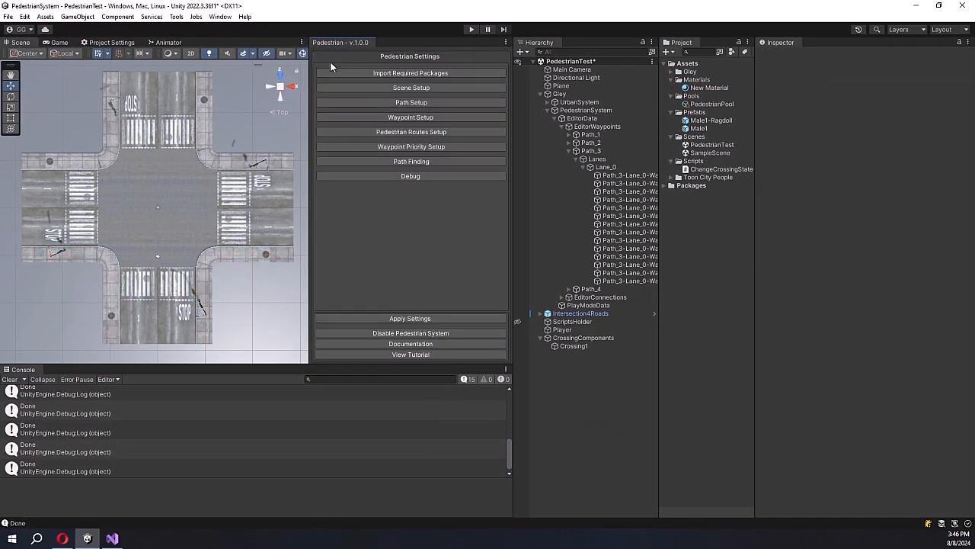
Check the Male1 prefab's pedestrian type and set the TestPedestrian prefab's type to Worker
double_click(698, 129)
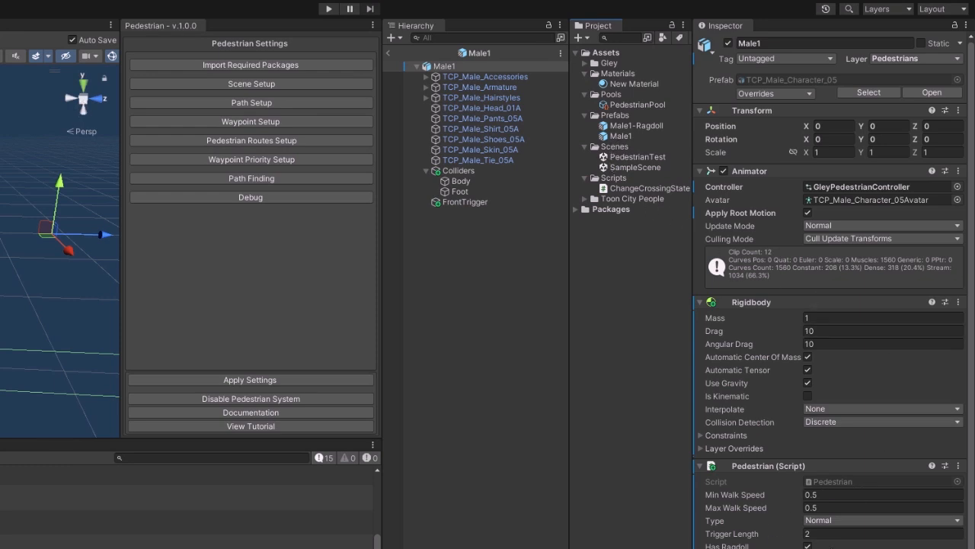
click(388, 57)
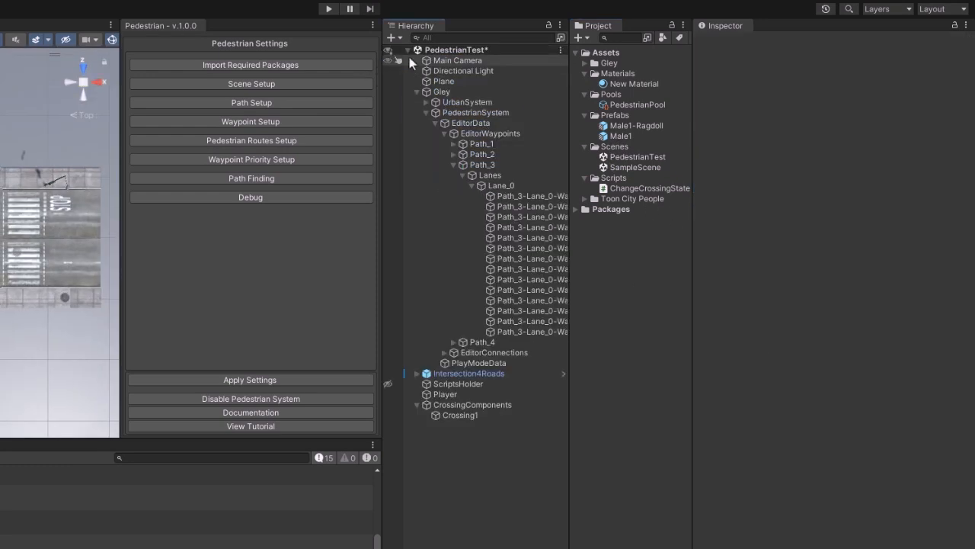
click(583, 64)
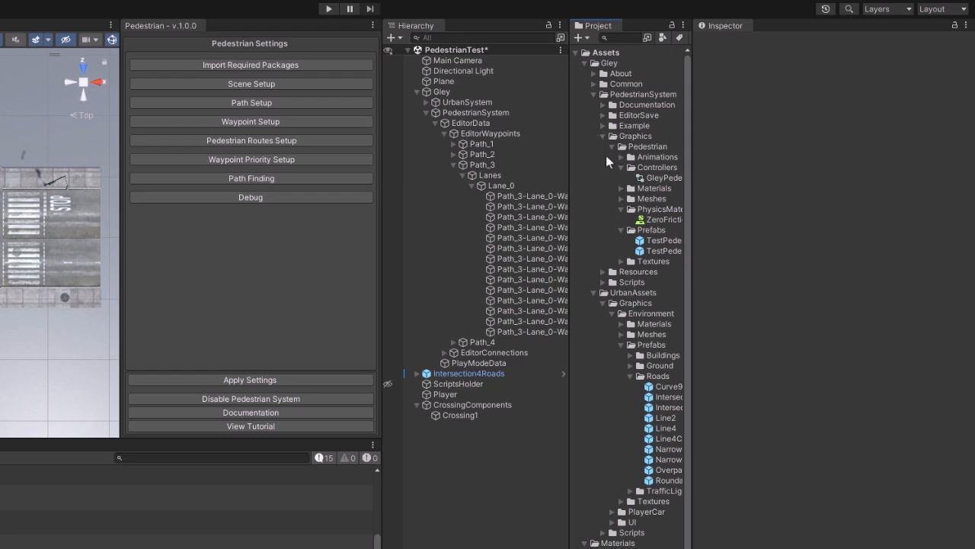
click(653, 251)
double_click(653, 251)
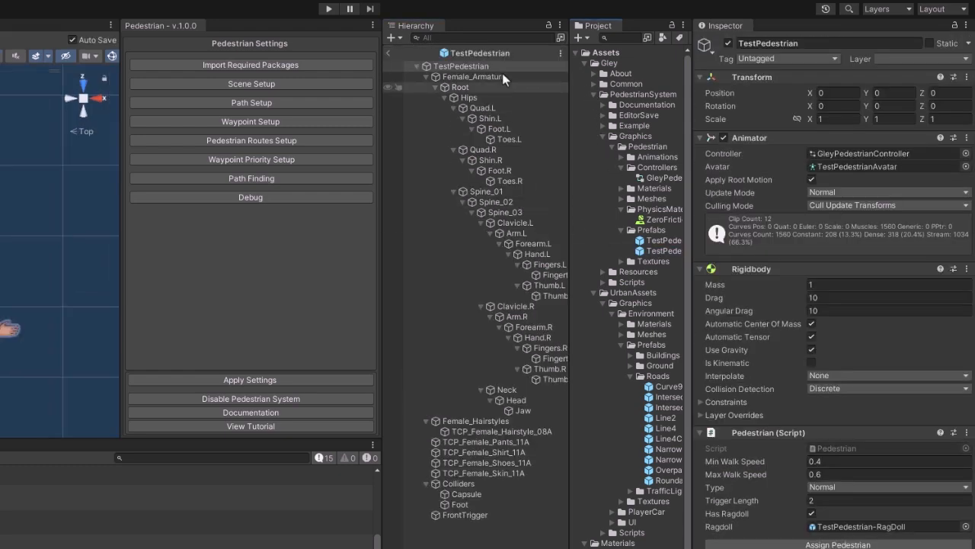
click(851, 495)
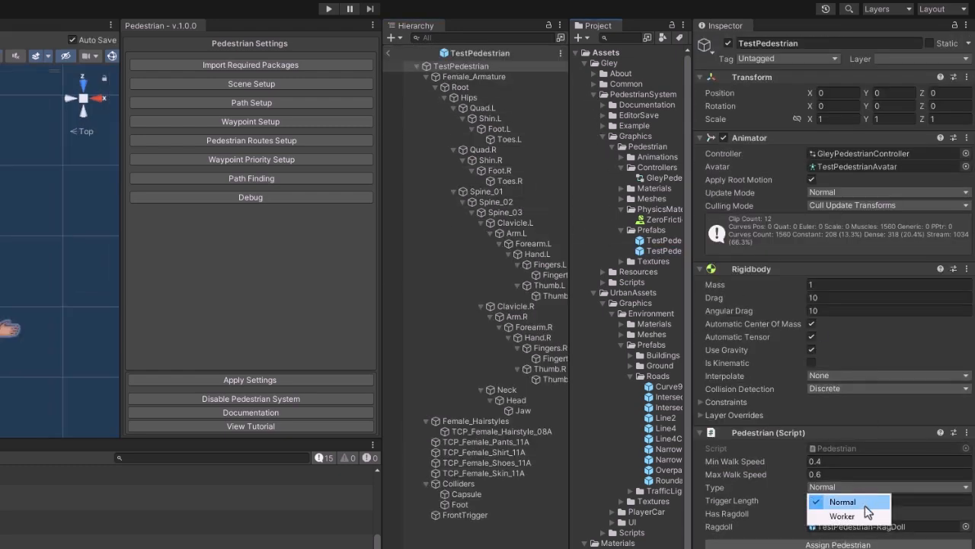
click(838, 517)
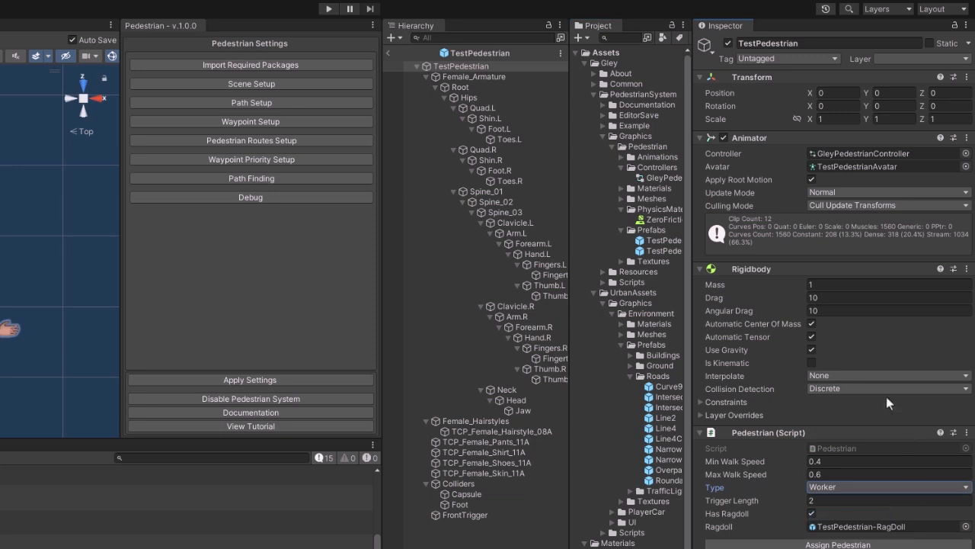
click(388, 53)
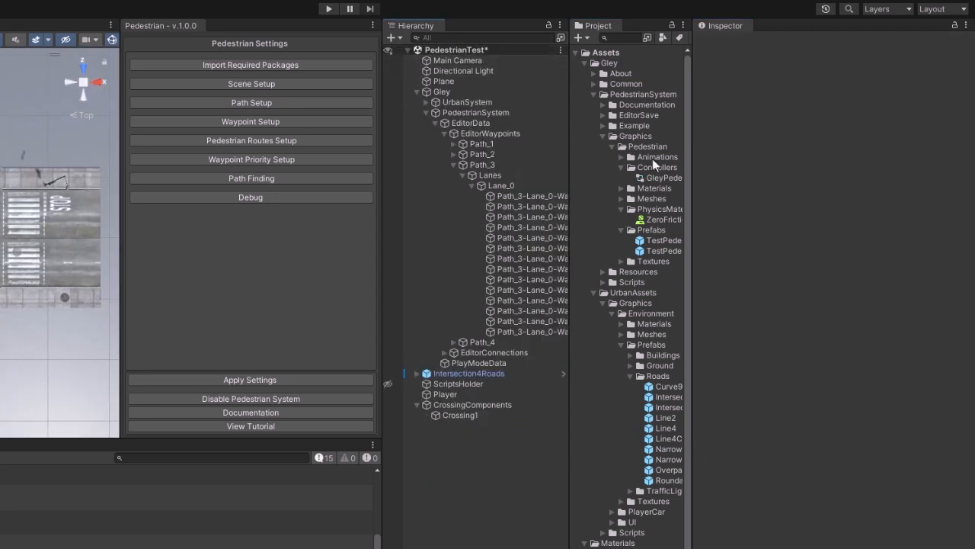
Add a second element to the PedestrianPool asset and assign the TestPedestrian prefab to it
click(585, 63)
click(634, 105)
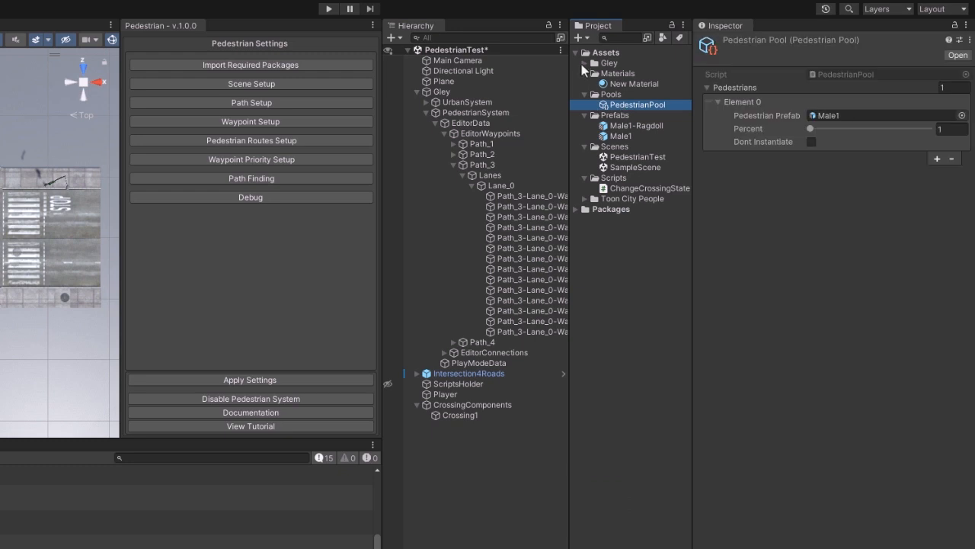
click(585, 63)
click(937, 159)
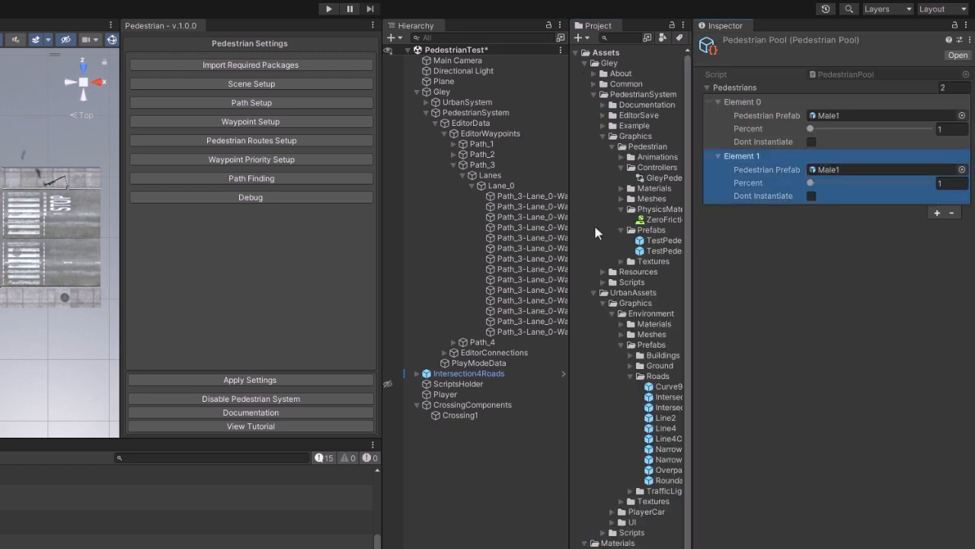
drag(663, 241, 844, 169)
click(872, 286)
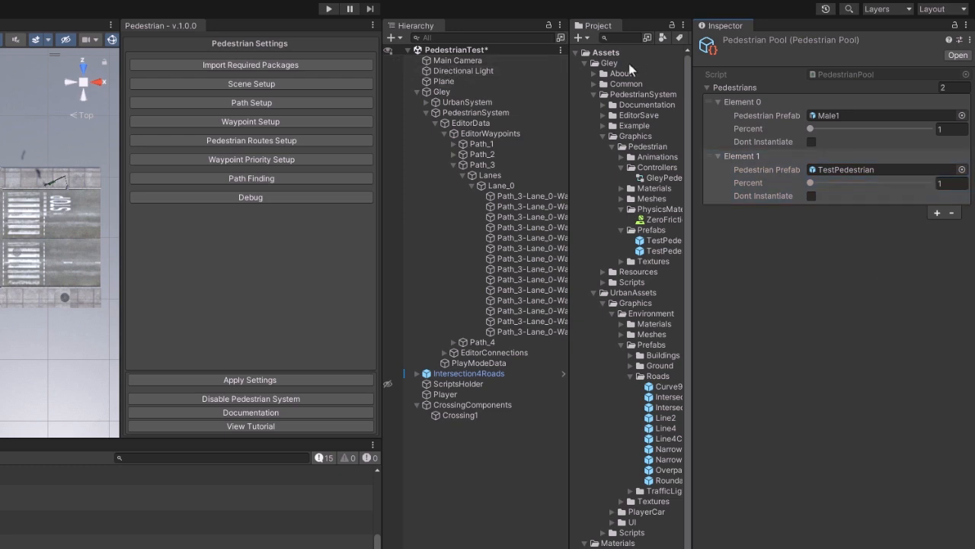
click(584, 64)
Set the number of pedestrians on the ScriptsHolder's Pedestrian System Component to 2 and apply the pedestrian settings
click(416, 92)
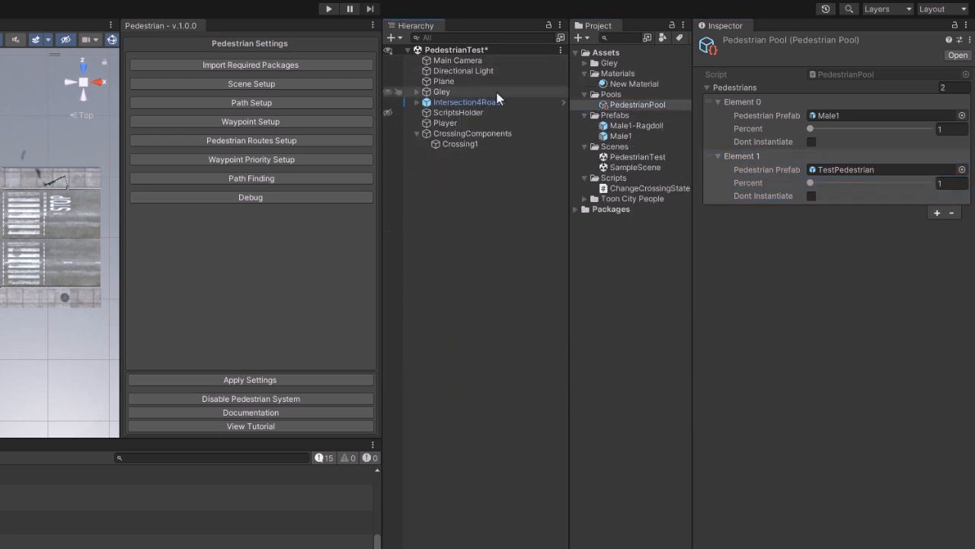
click(458, 112)
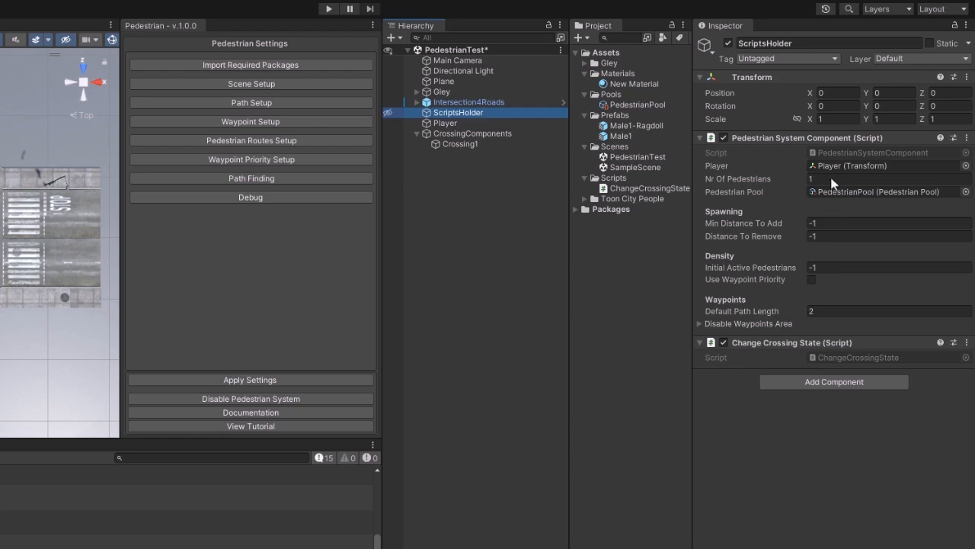
click(832, 180)
click(836, 433)
click(275, 371)
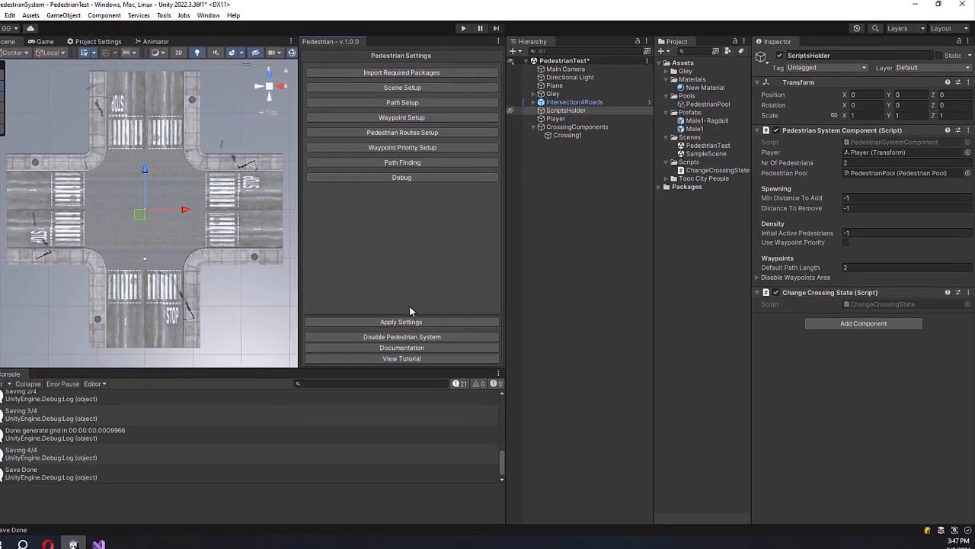
Clear the console, run the scene and pause it to examine the pedestrians at the intersection's lower-right corner
click(10, 378)
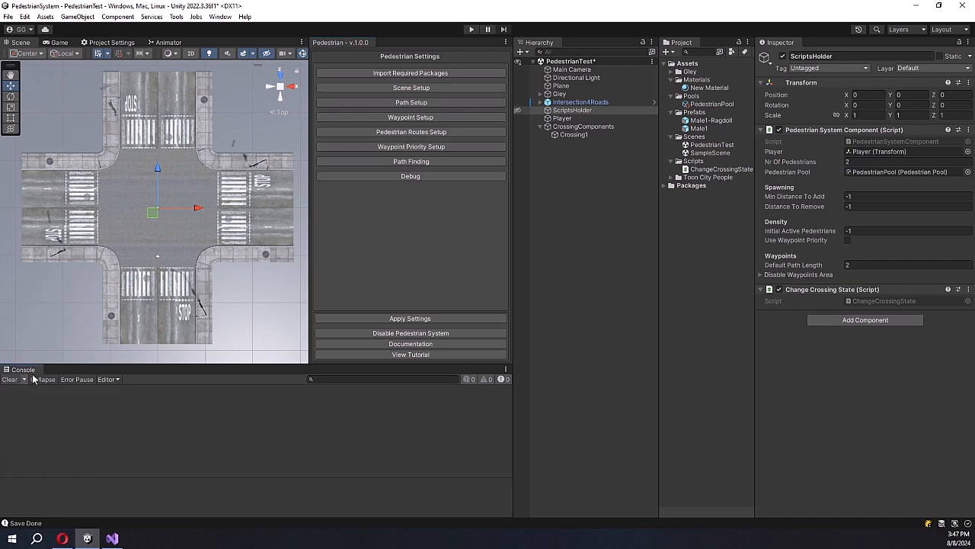
click(471, 29)
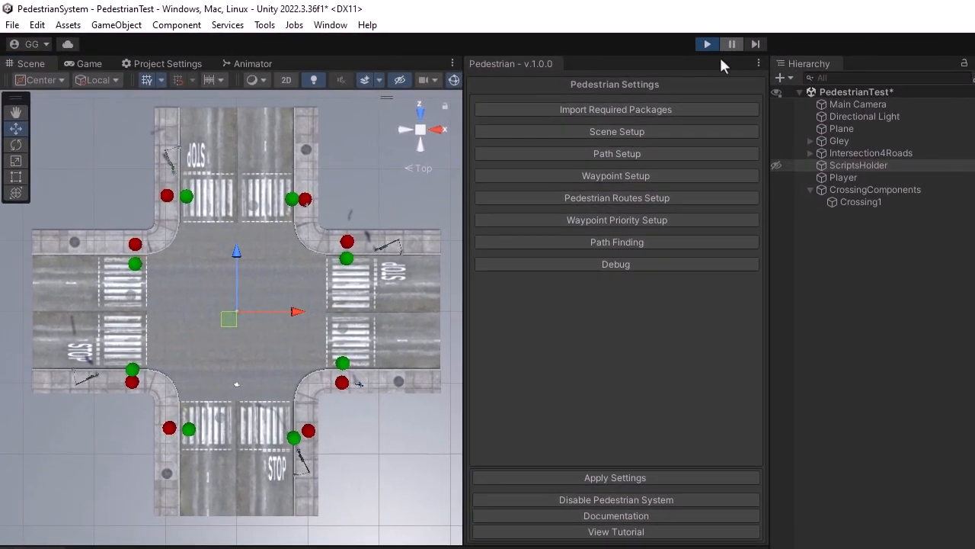
click(730, 45)
scroll(287, 316, up, 10)
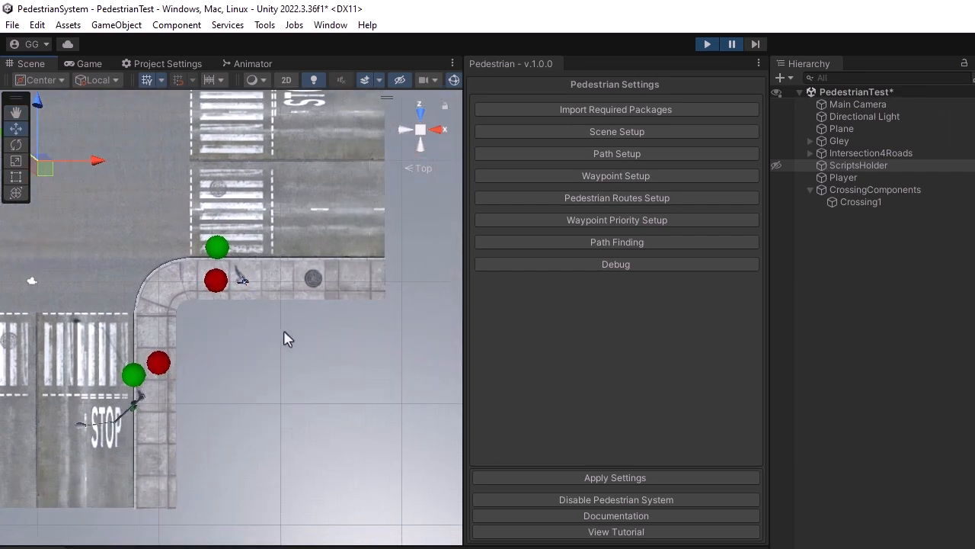
Examine the paused pedestrians at the intersection's corners and crossings up close and from several angles
scroll(335, 196, down, 10)
middle_drag(316, 205, 379, 283)
scroll(324, 272, up, 5)
middle_drag(271, 262, 290, 290)
scroll(292, 271, up, 5)
middle_drag(320, 238, 304, 266)
scroll(300, 311, up, 10)
scroll(303, 265, down, 4)
alt+drag(303, 266, 353, 185)
middle_drag(354, 186, 328, 226)
scroll(287, 240, down, 8)
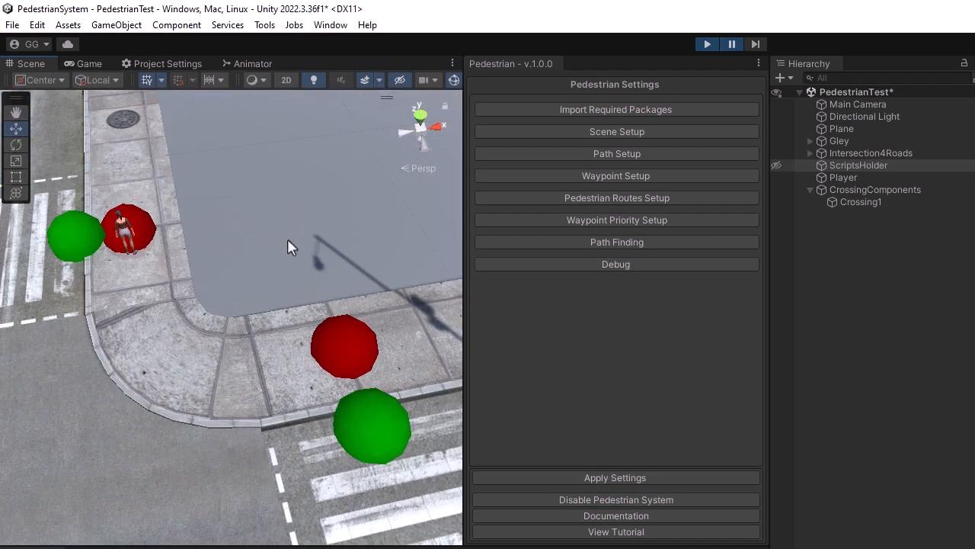
scroll(287, 239, down, 3)
alt+drag(287, 238, 268, 320)
middle_drag(265, 242, 277, 292)
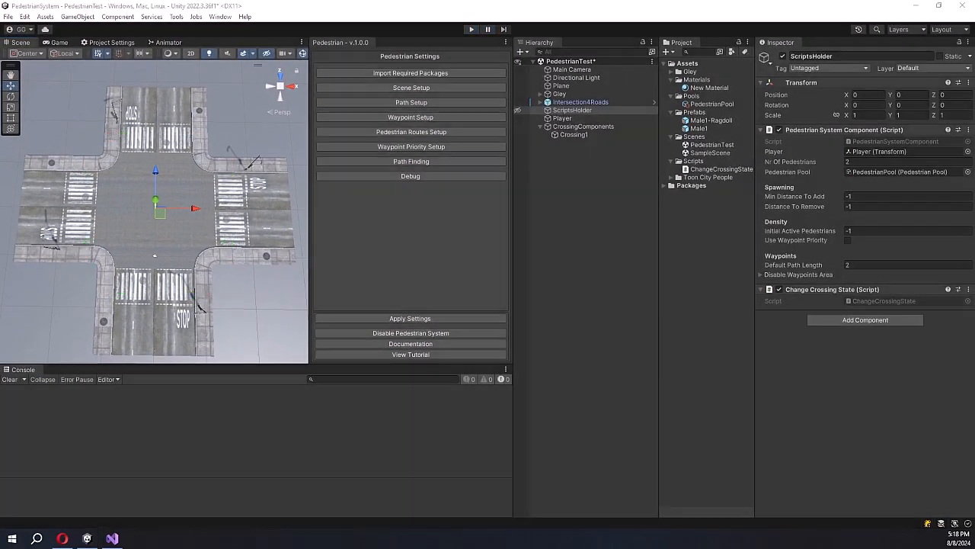
Set the number of pedestrians on the ScriptsHolder's Pedestrian System Component to 20 and run the scene
click(867, 161)
text(20)
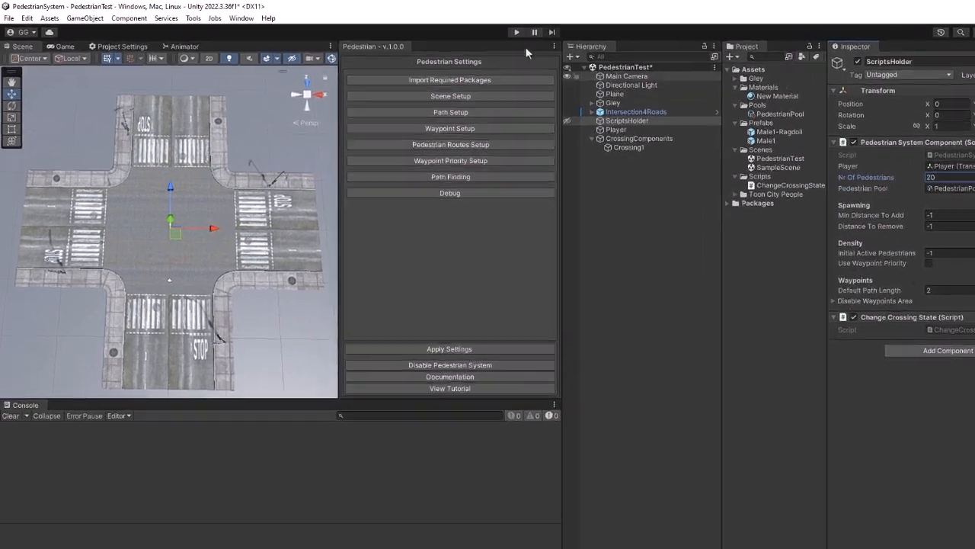
click(470, 29)
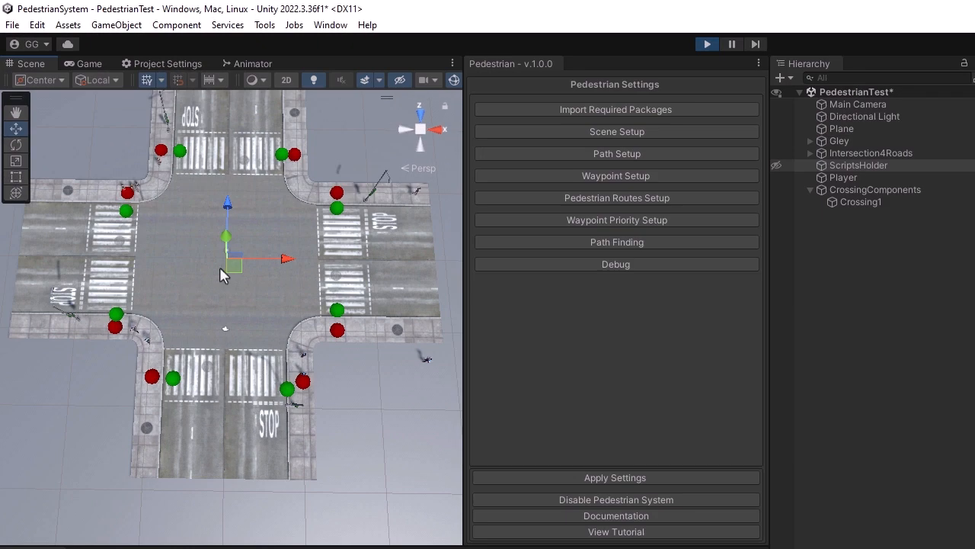
Watch the pedestrians move around the intersection's lower-left corner and its crossing, and stop the running scene
middle_drag(222, 272, 163, 275)
scroll(237, 312, up, 3)
scroll(163, 293, down, 3)
middle_drag(172, 320, 267, 209)
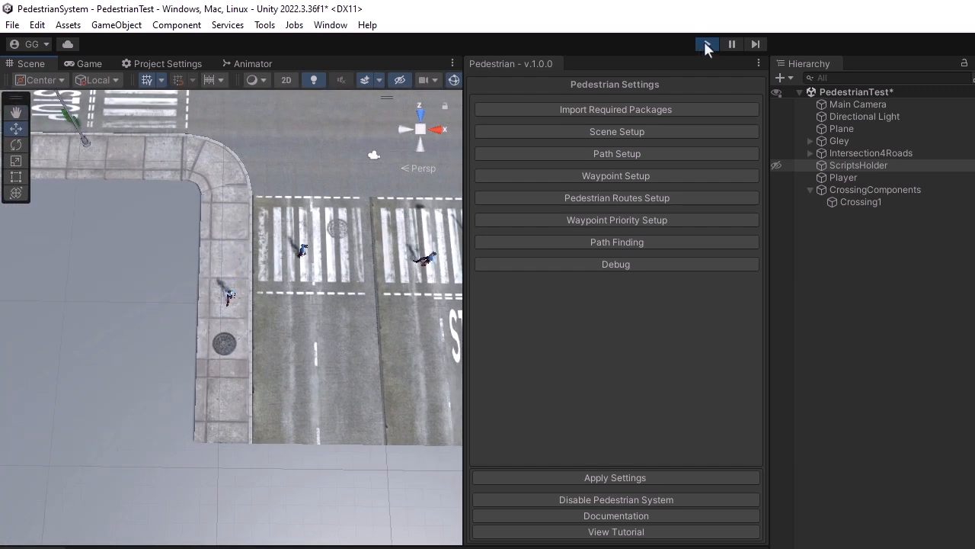
click(706, 44)
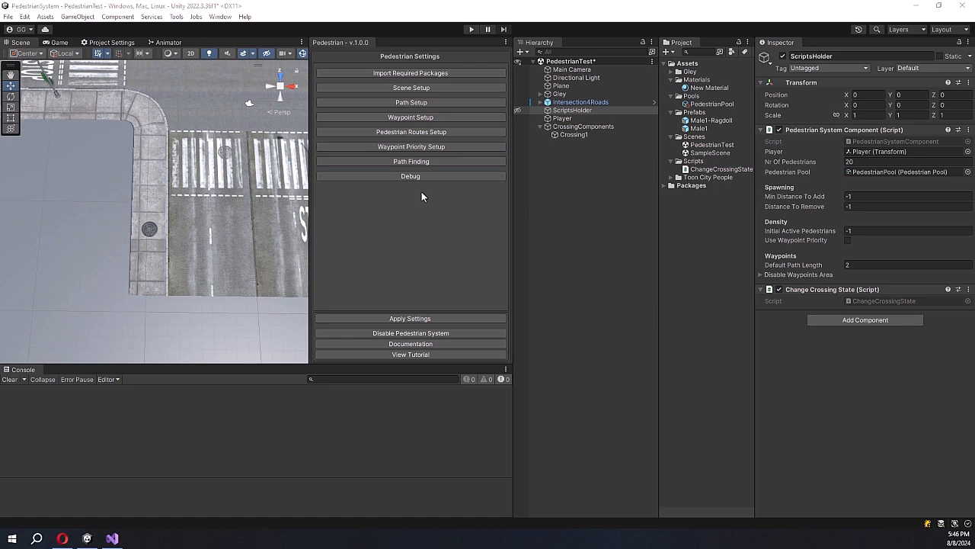
Open the online documentation through the link in the system's PDF and view the setup guide's Connect Paths page
click(410, 344)
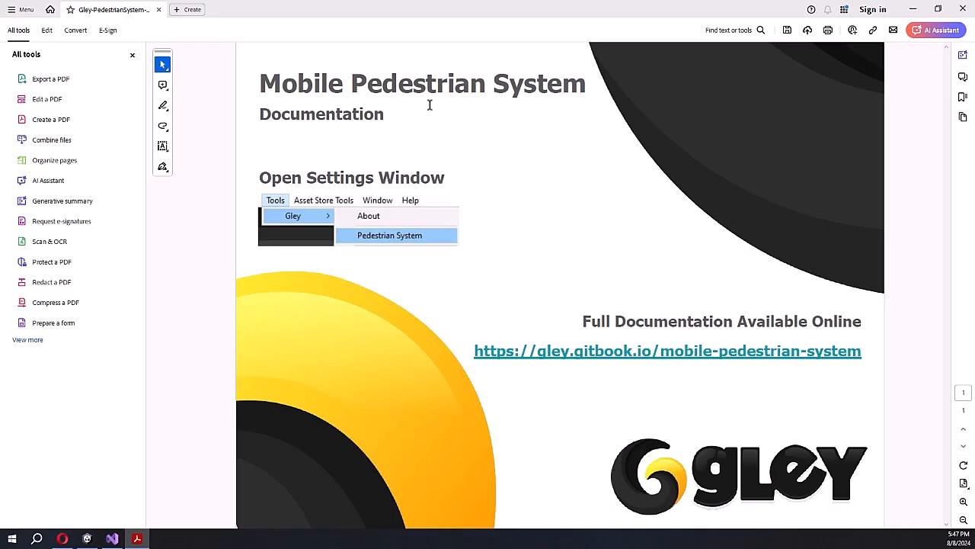
click(648, 353)
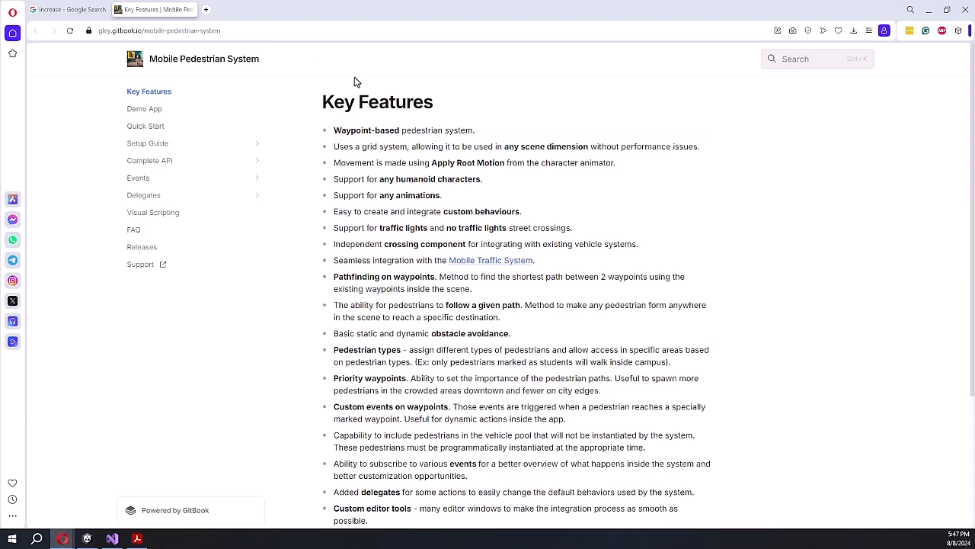
click(169, 146)
click(198, 181)
click(179, 267)
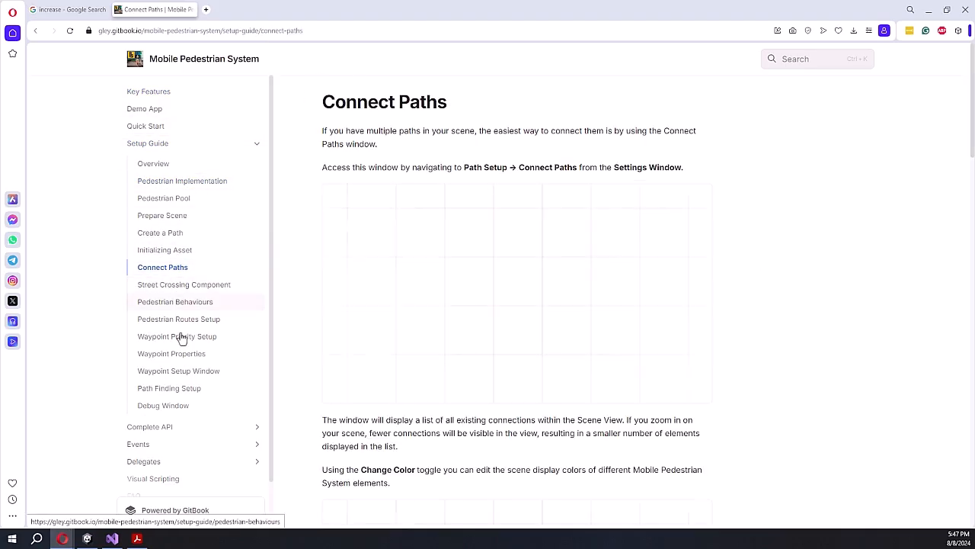
Browse further sections of the Mobile Pedestrian System online documentation beyond the Connect Paths page
scroll(182, 342, down, 1)
click(197, 374)
scroll(614, 258, down, 10)
click(163, 413)
scroll(625, 274, down, 10)
scroll(229, 388, down, 8)
click(210, 392)
scroll(219, 417, down, 3)
click(198, 444)
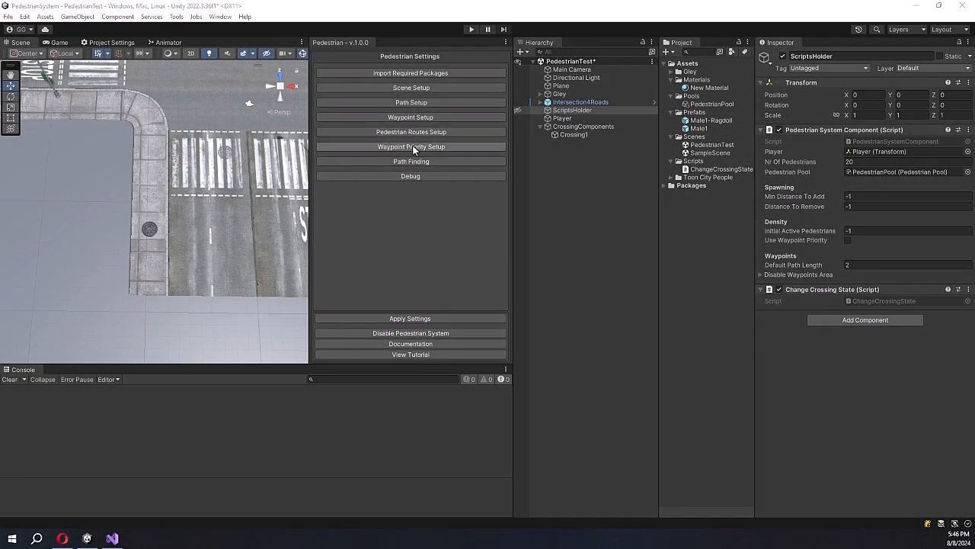
View the Waypoint Priority, Path Finding and Debug settings in Unity, and open the pedestrian system's documentation
click(412, 147)
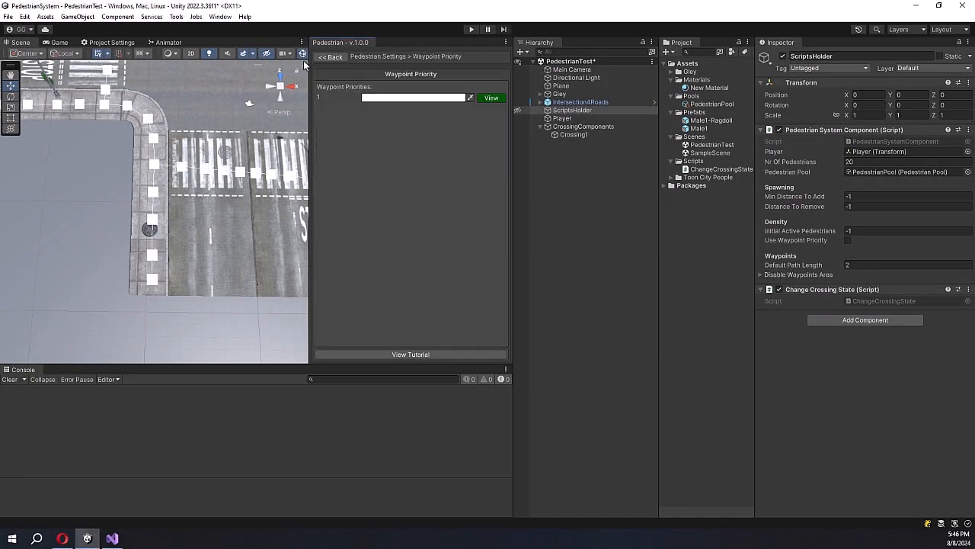
click(329, 62)
click(394, 162)
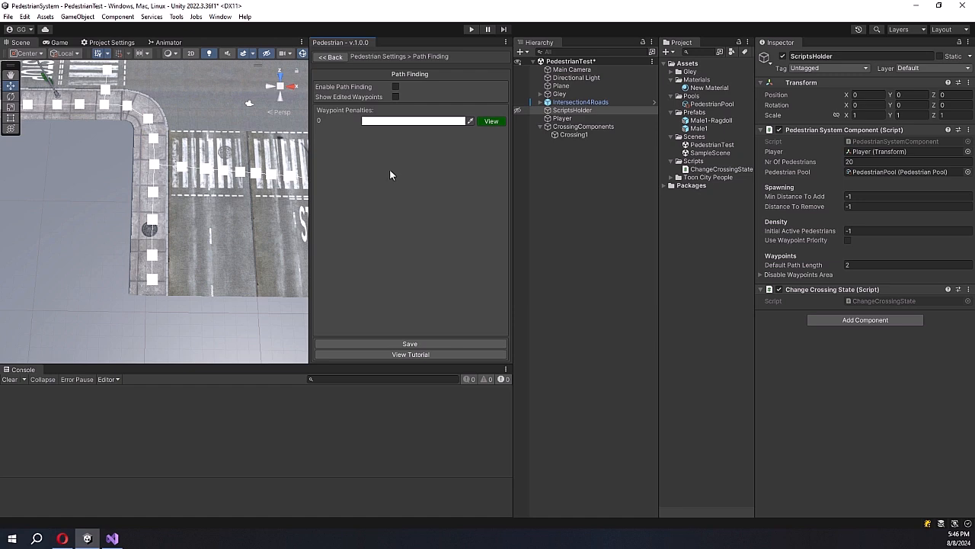
click(330, 57)
click(390, 175)
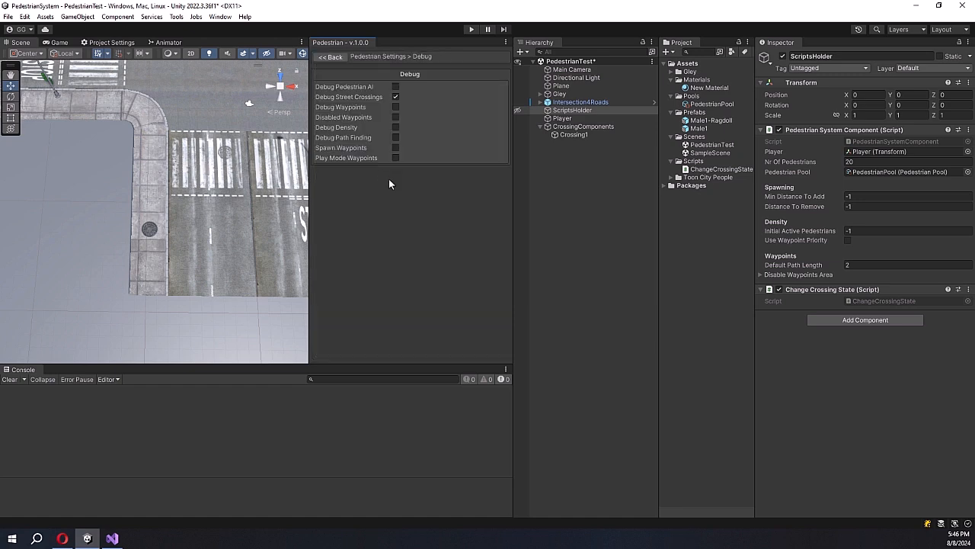
click(333, 57)
click(411, 344)
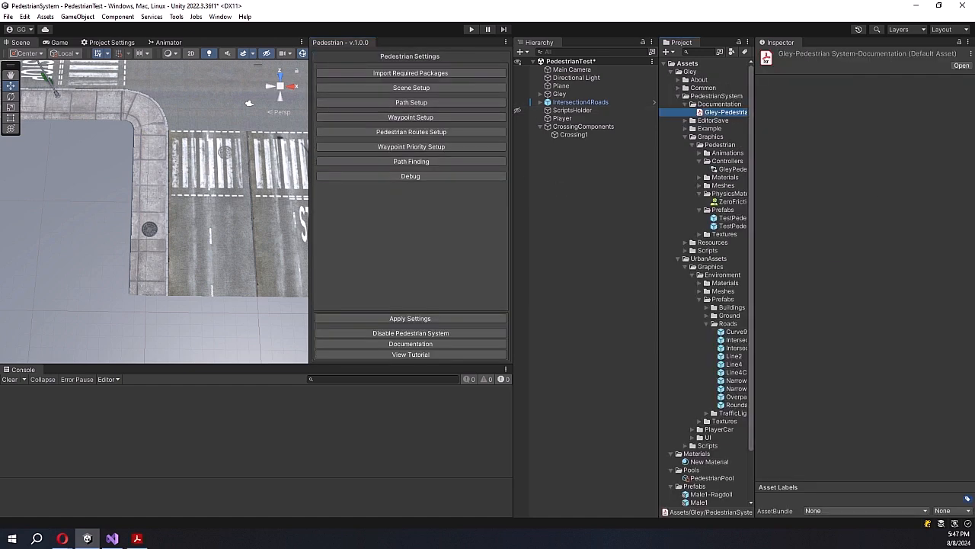